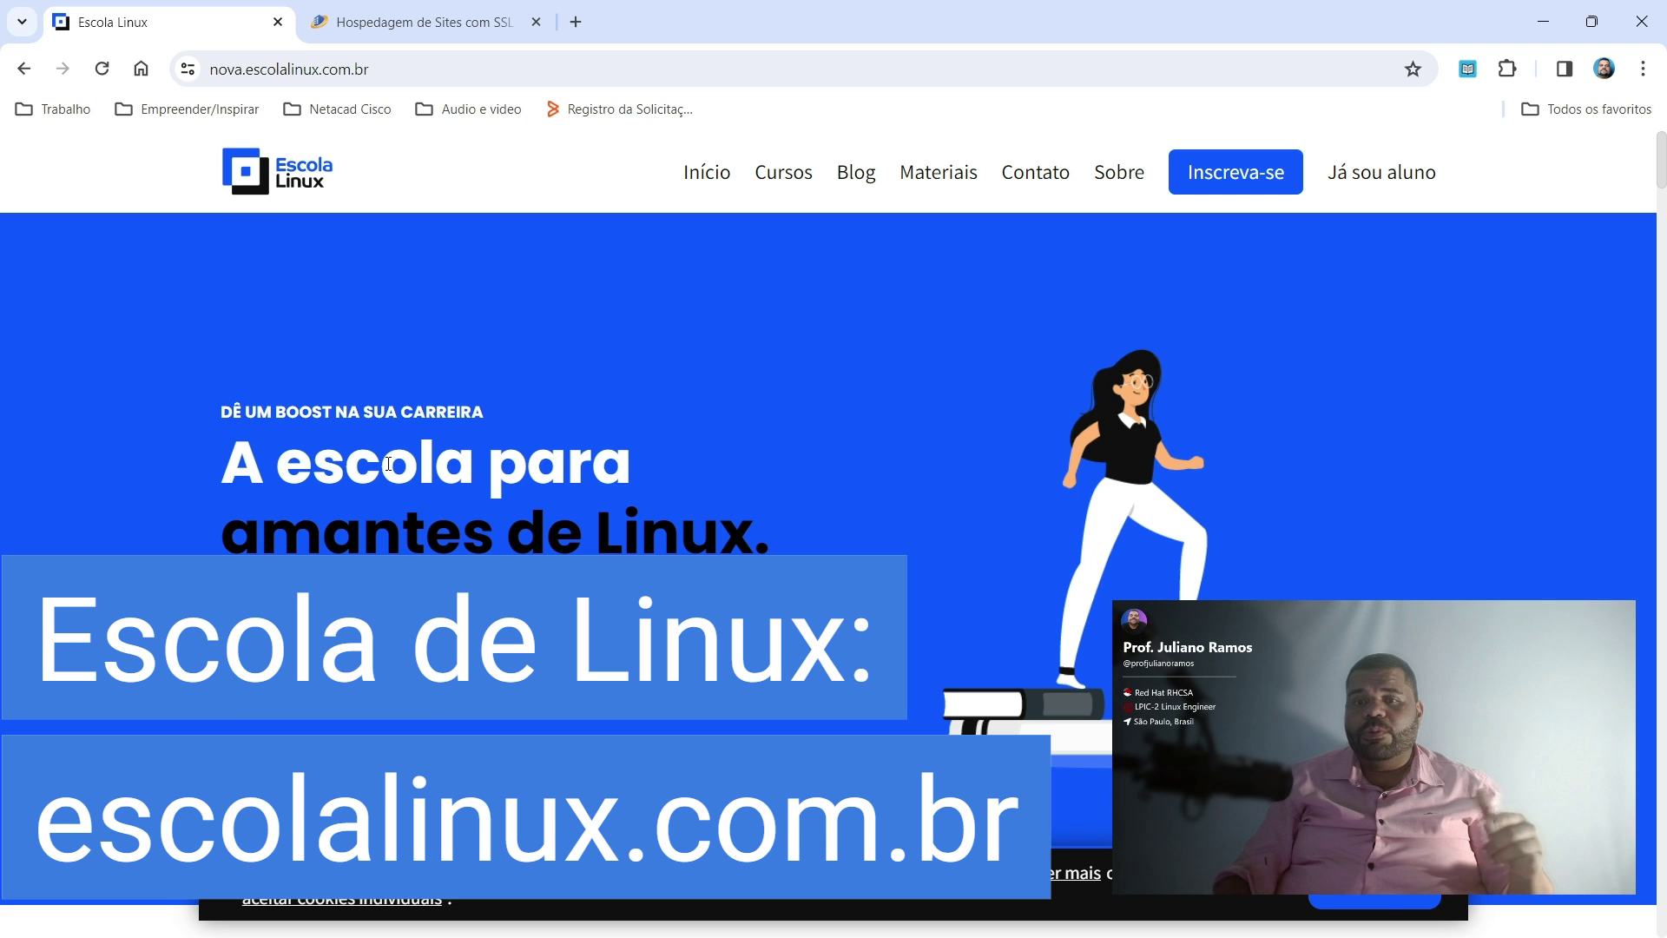
Scroll the Escola Linux home page, then browse the Cursos page's course list
scroll(388, 463, down, 3)
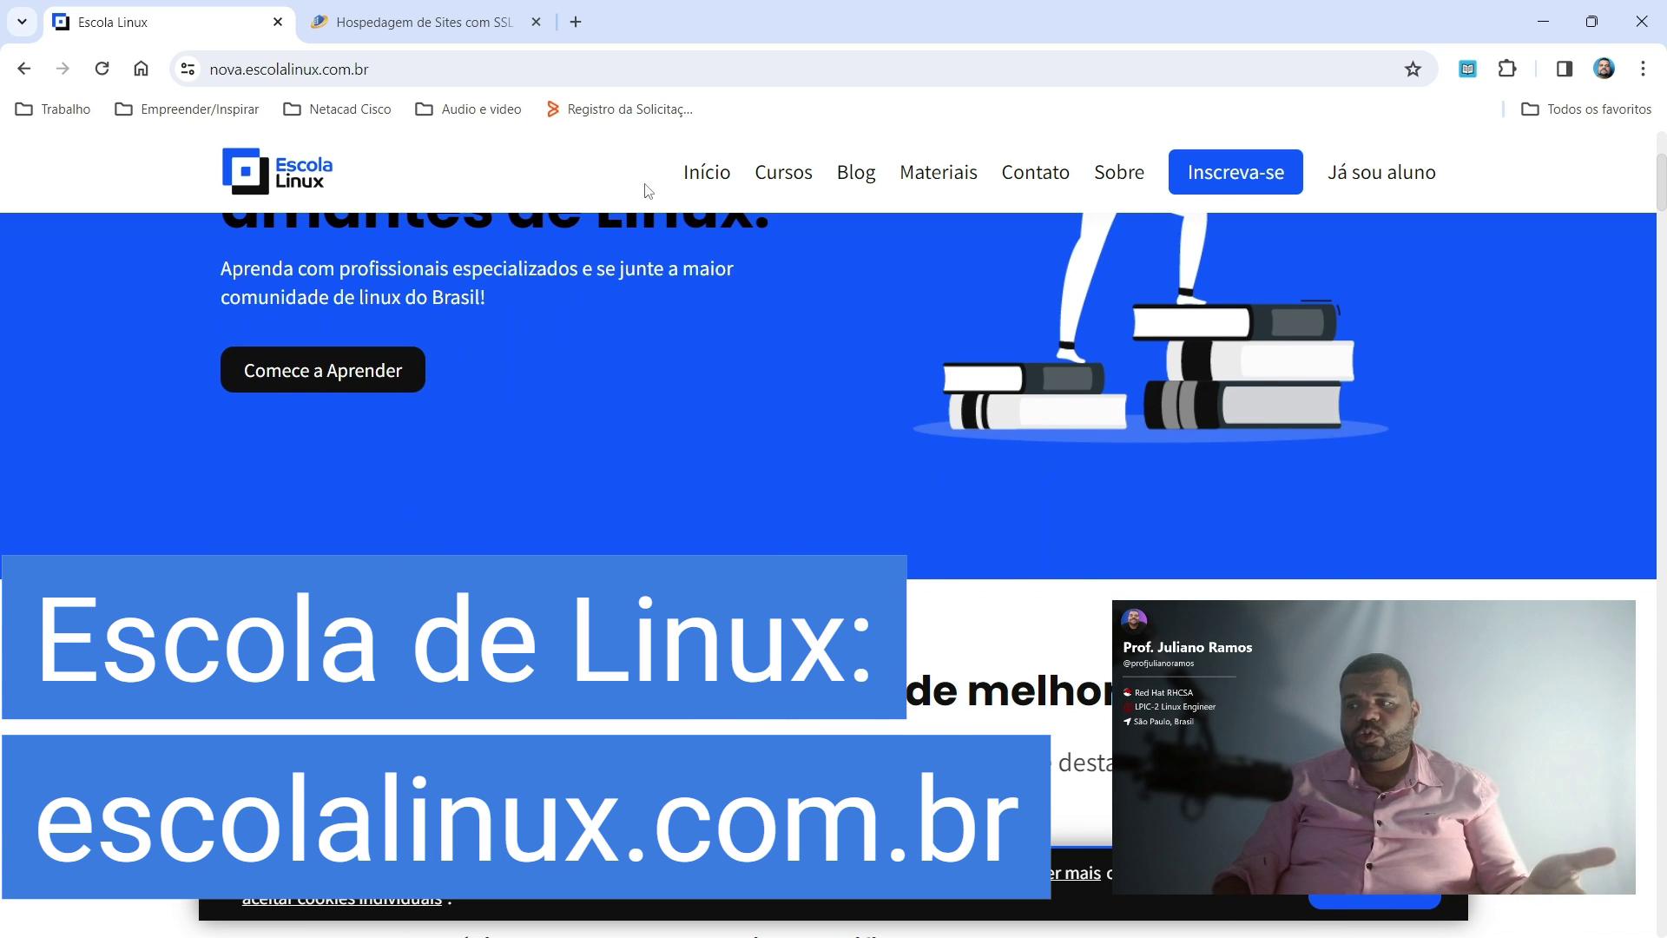
click(815, 174)
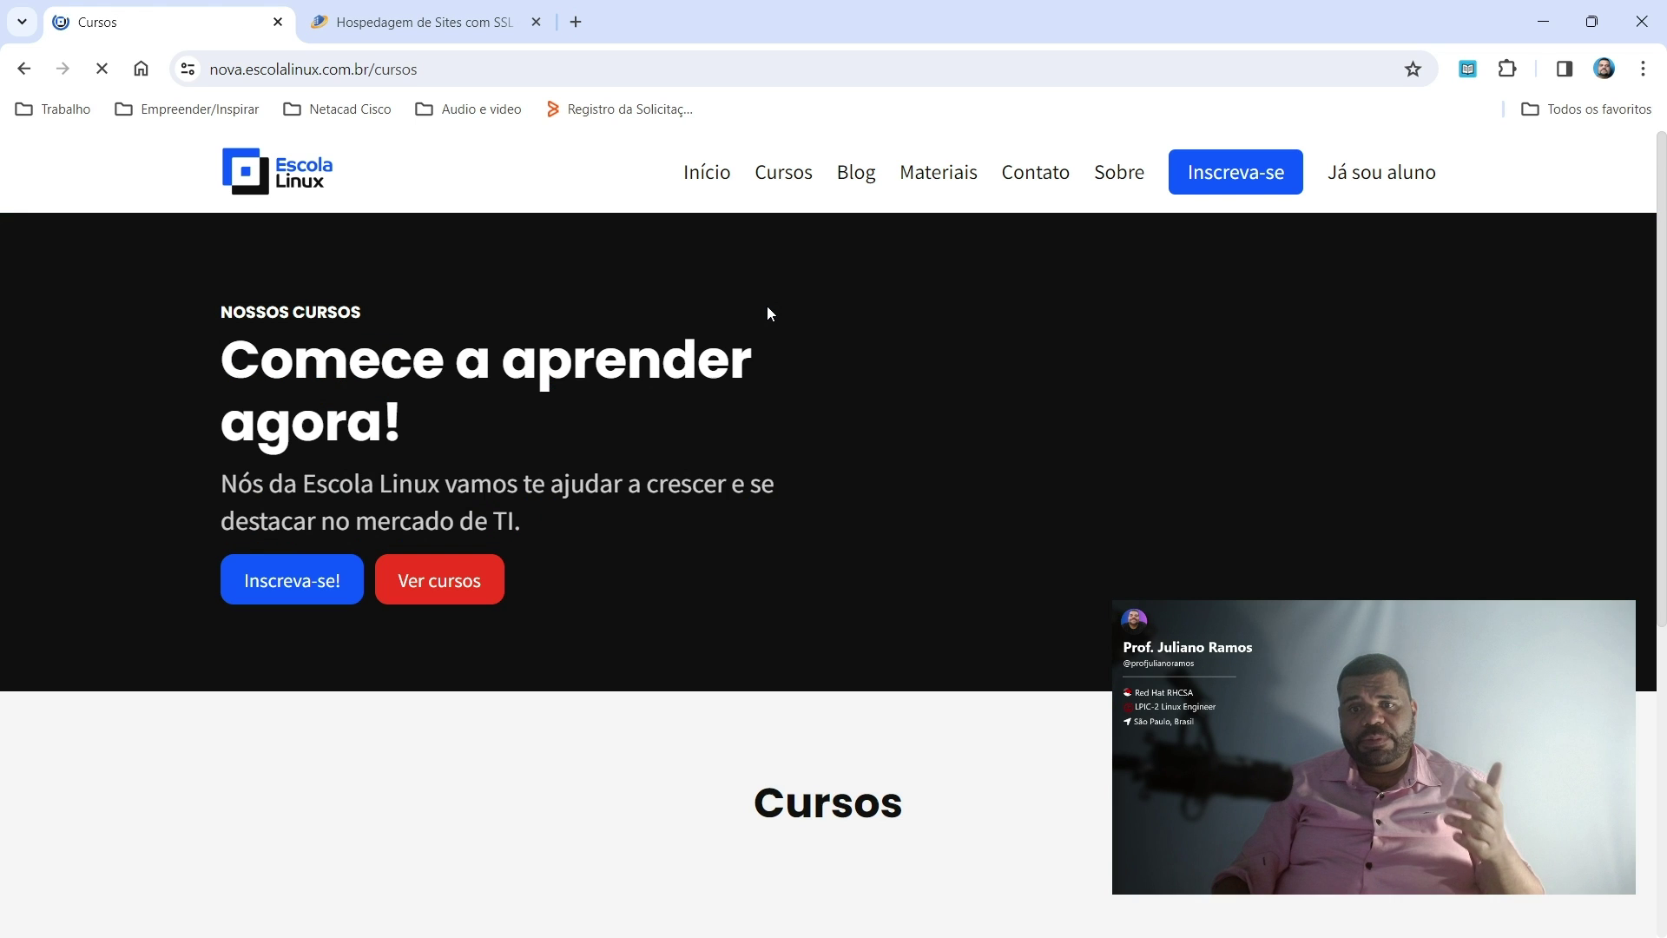
scroll(740, 428, down, 3)
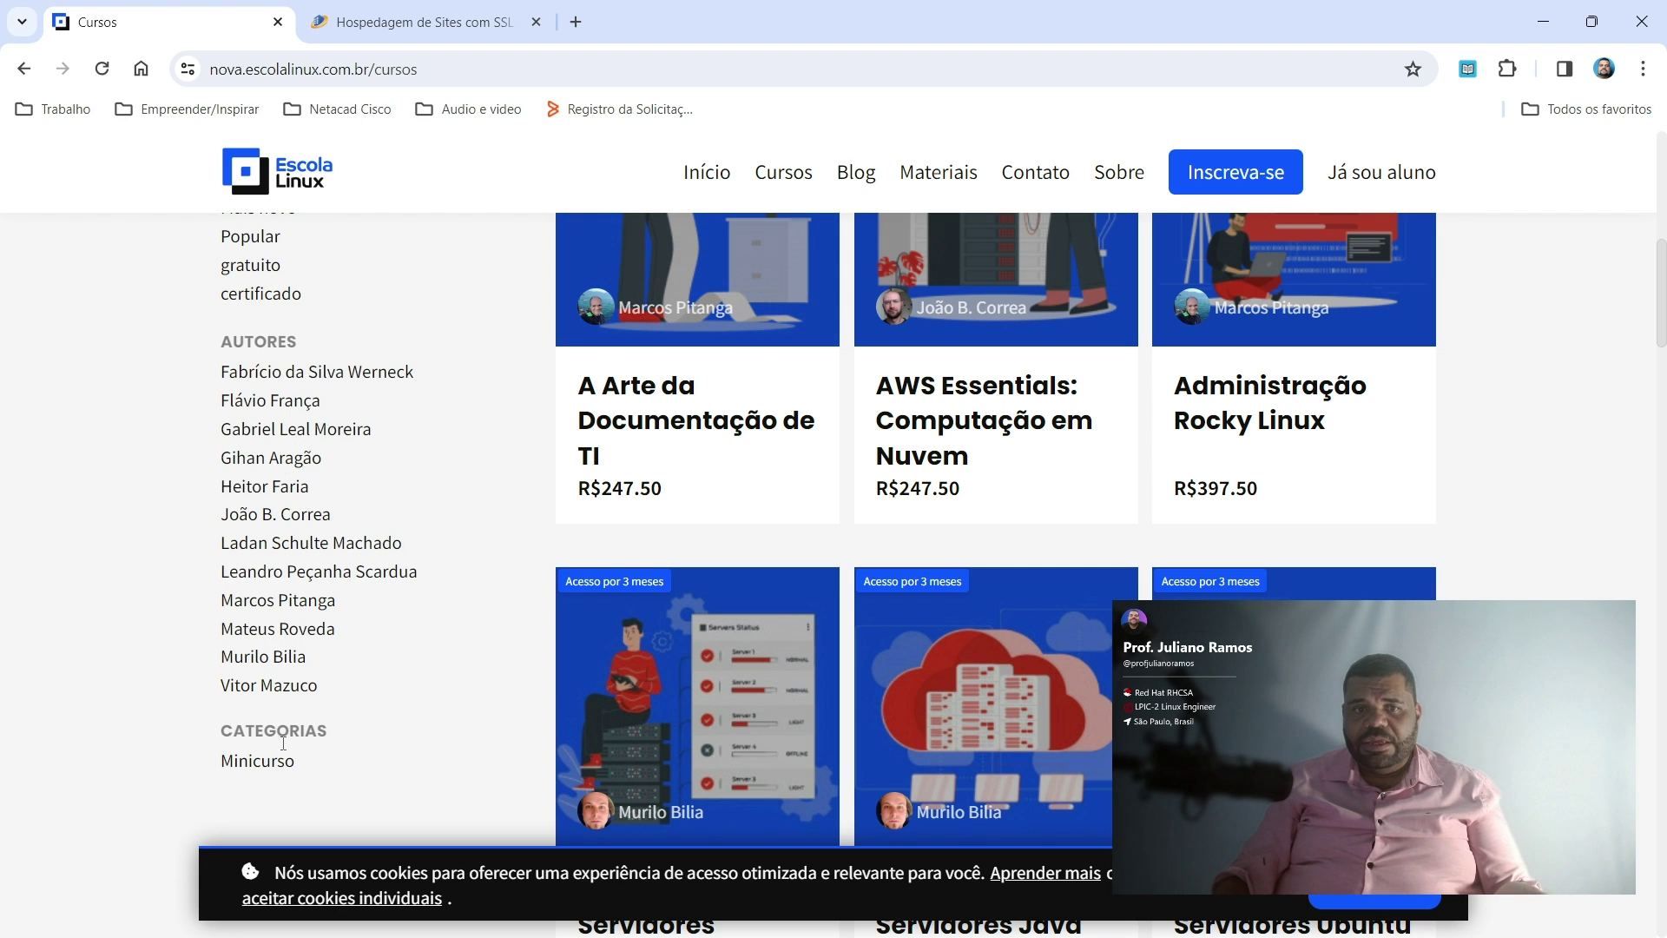
View the Hotel da Web 'Hospedagem de Sites com SSL' plan cards, then minimize Chrome
click(457, 31)
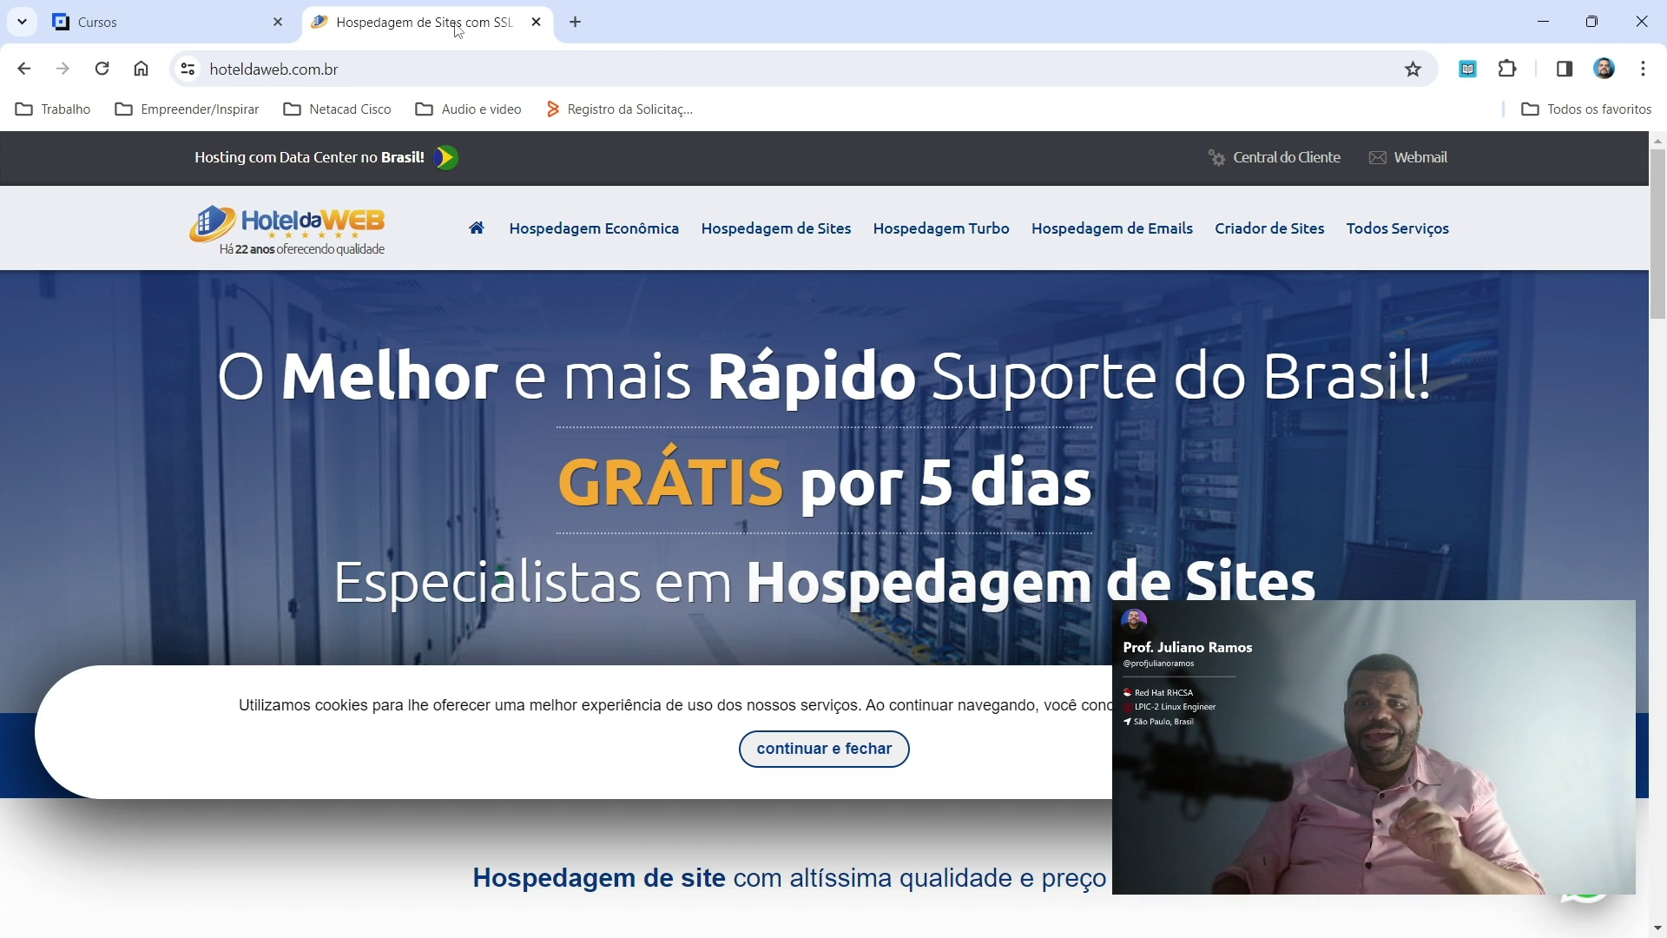
scroll(763, 393, down, 8)
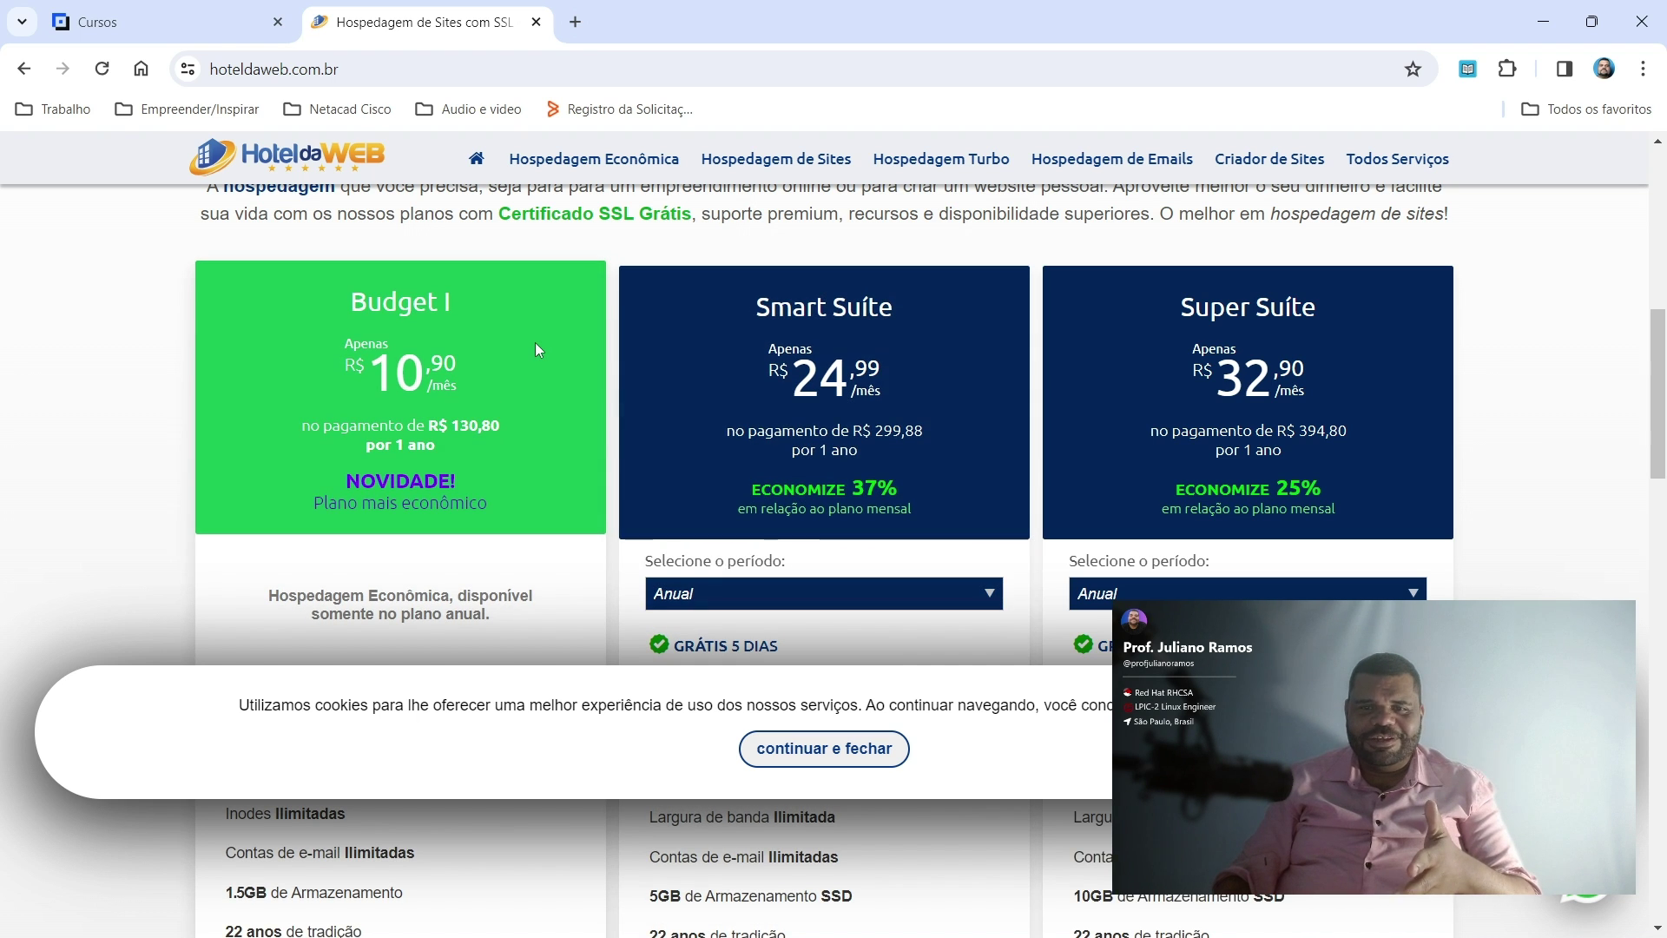
click(1545, 15)
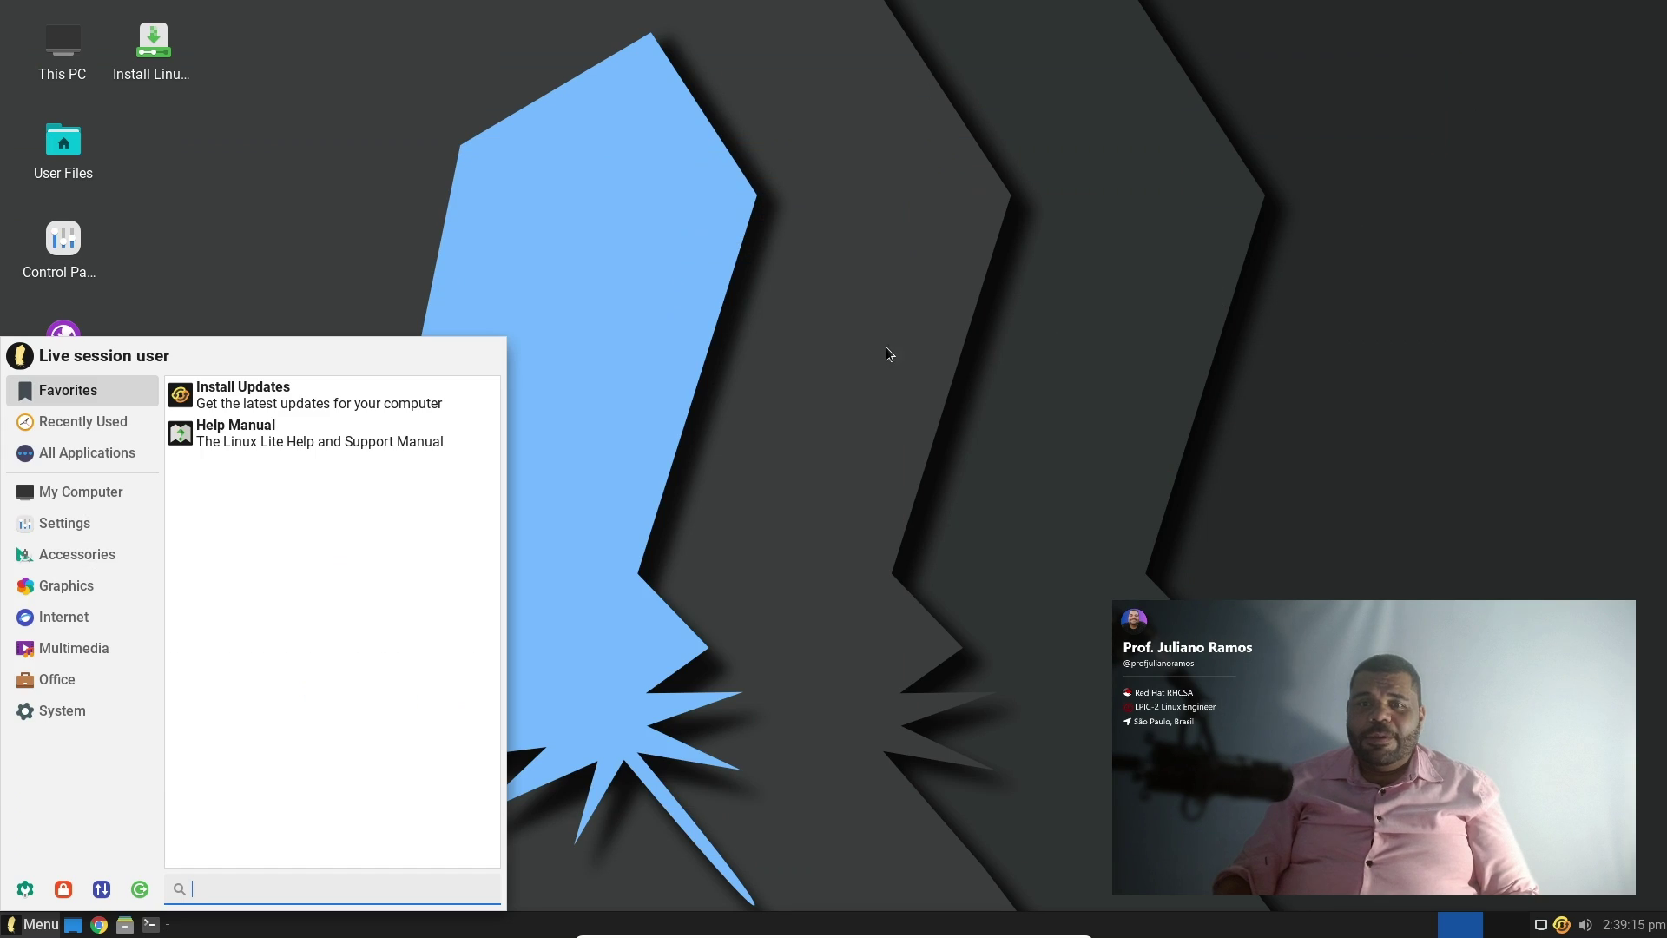
Dismiss the Whisker menu, reopen it from Menu, and close it again to show the desktop
click(743, 413)
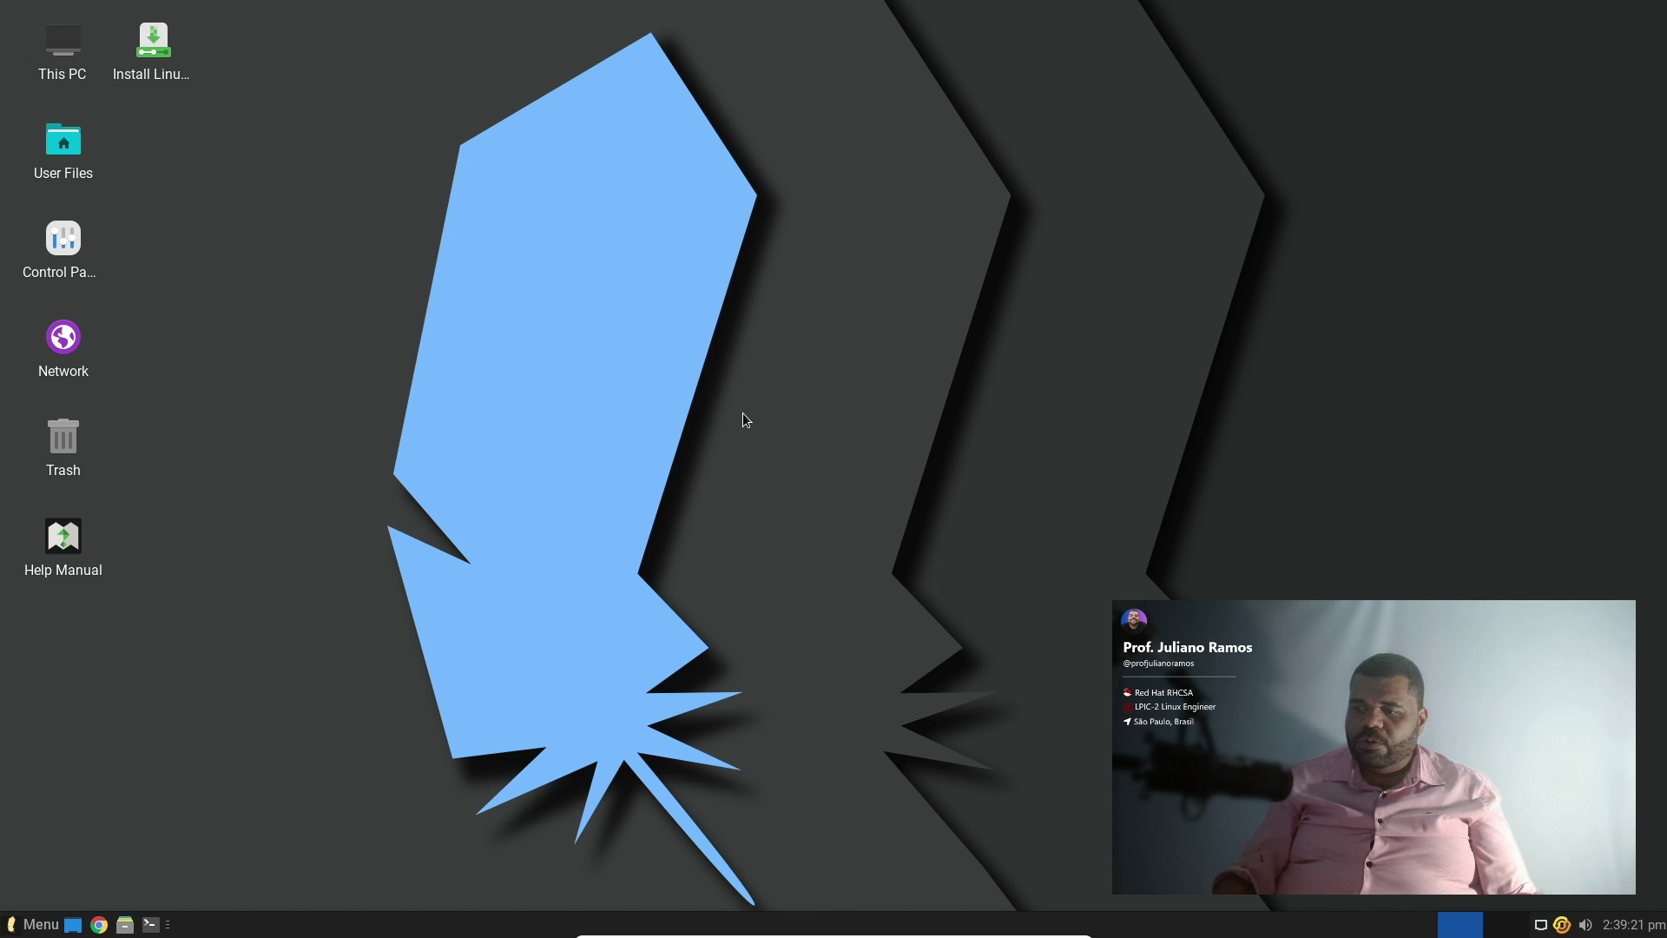
click(98, 923)
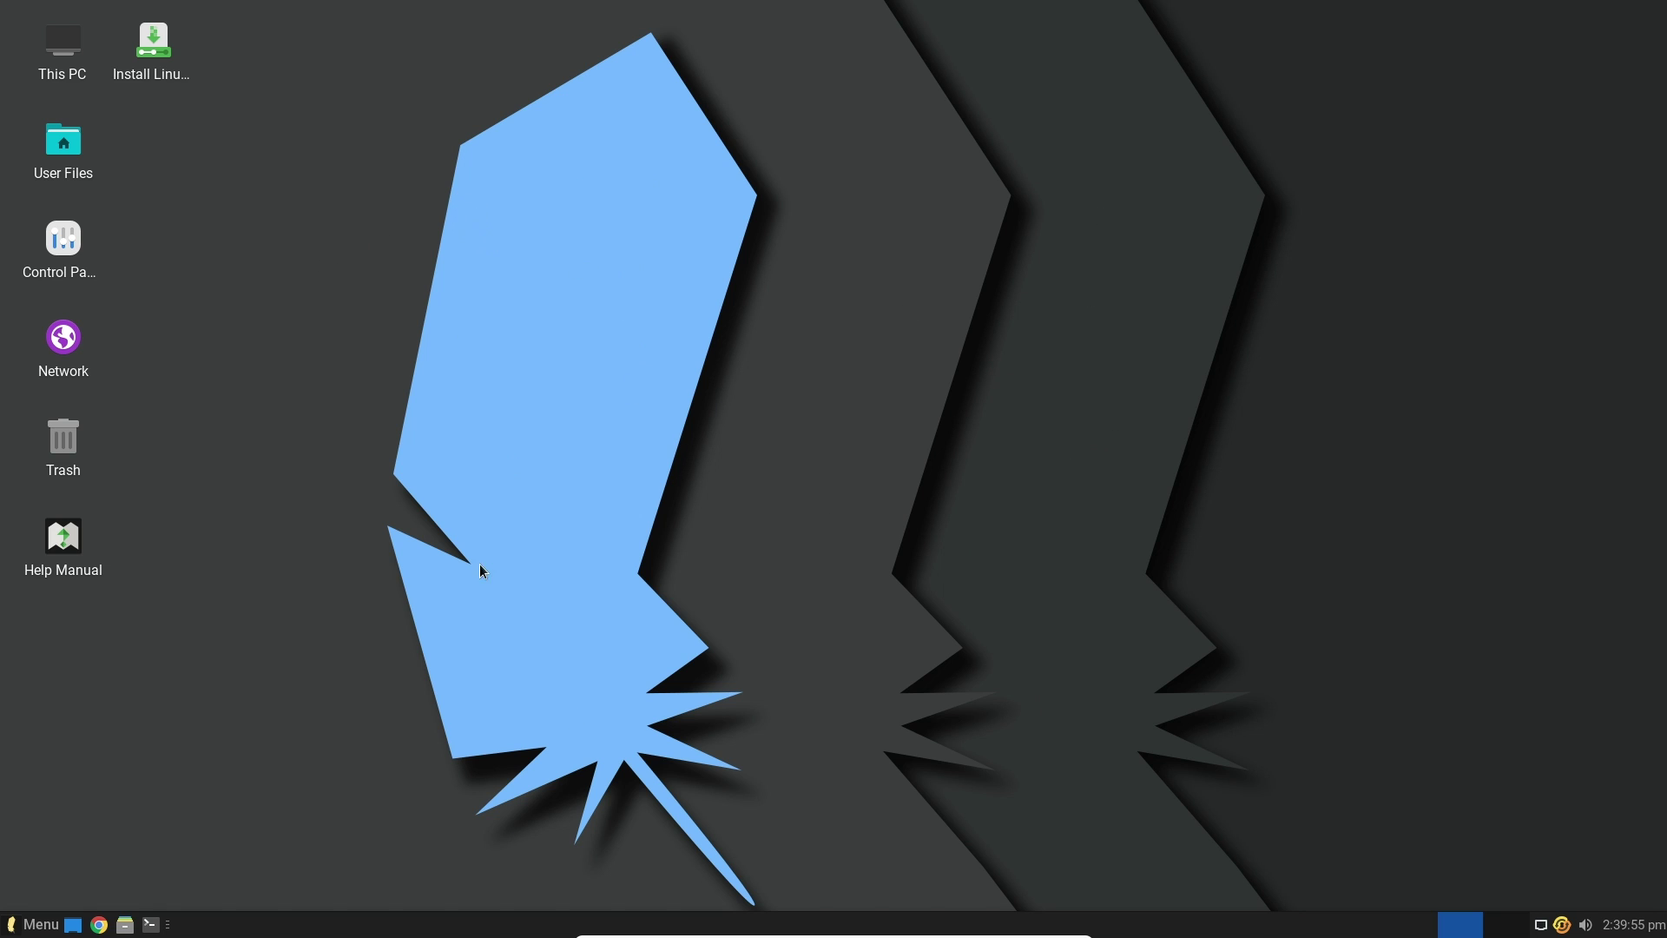
click(54, 927)
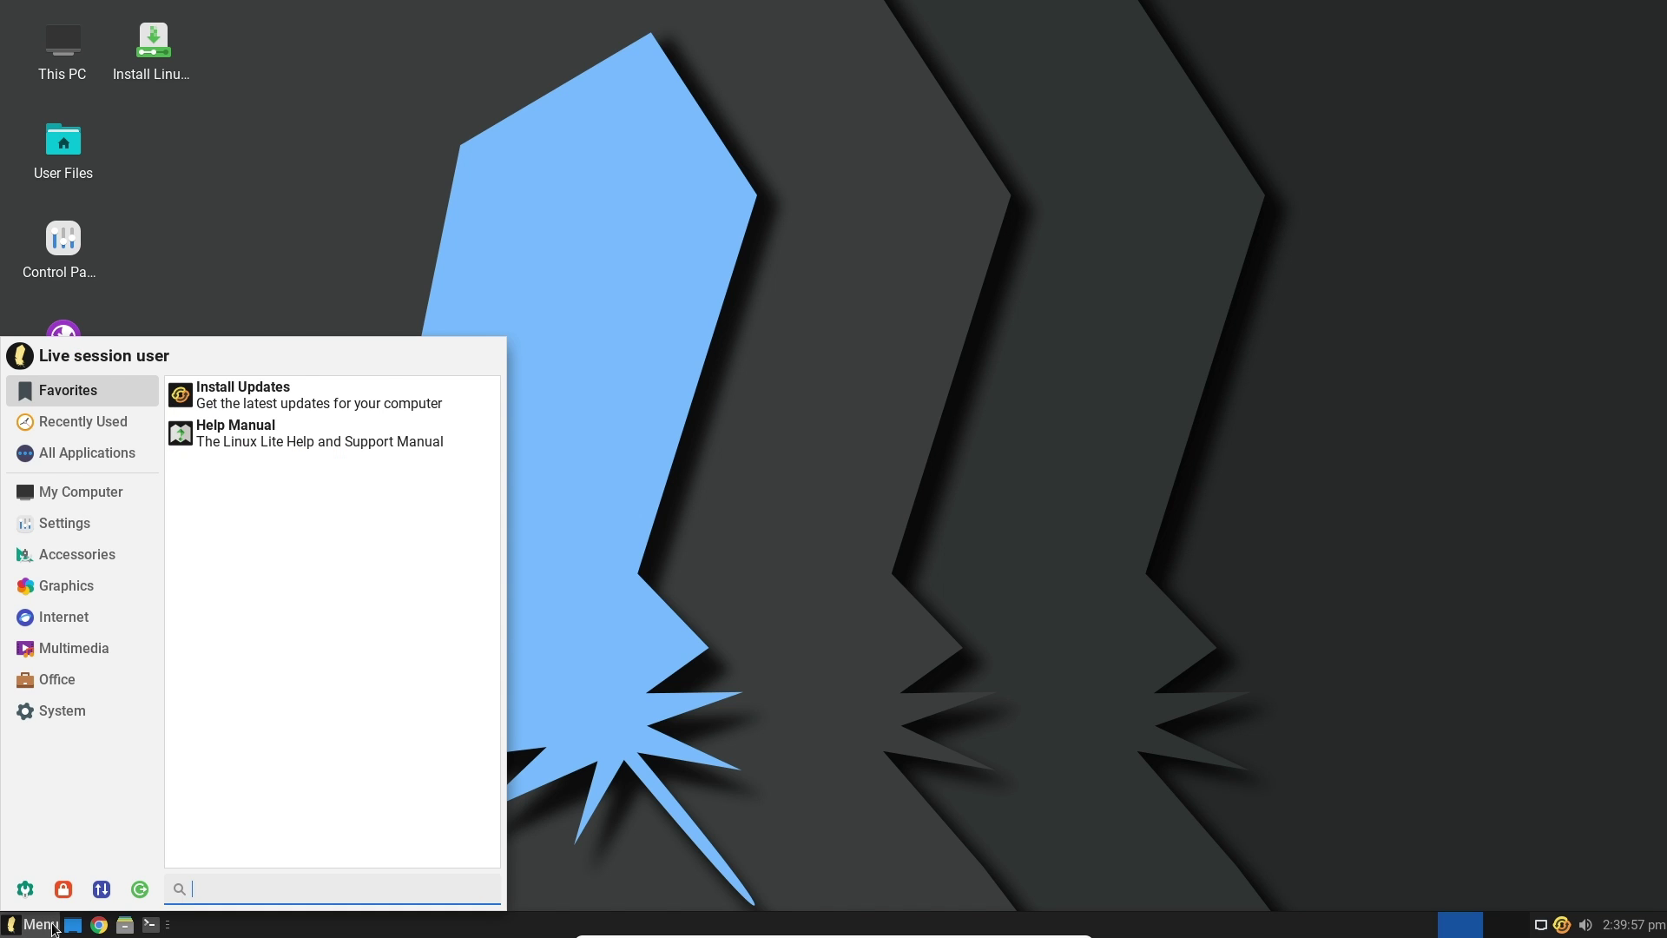
click(722, 538)
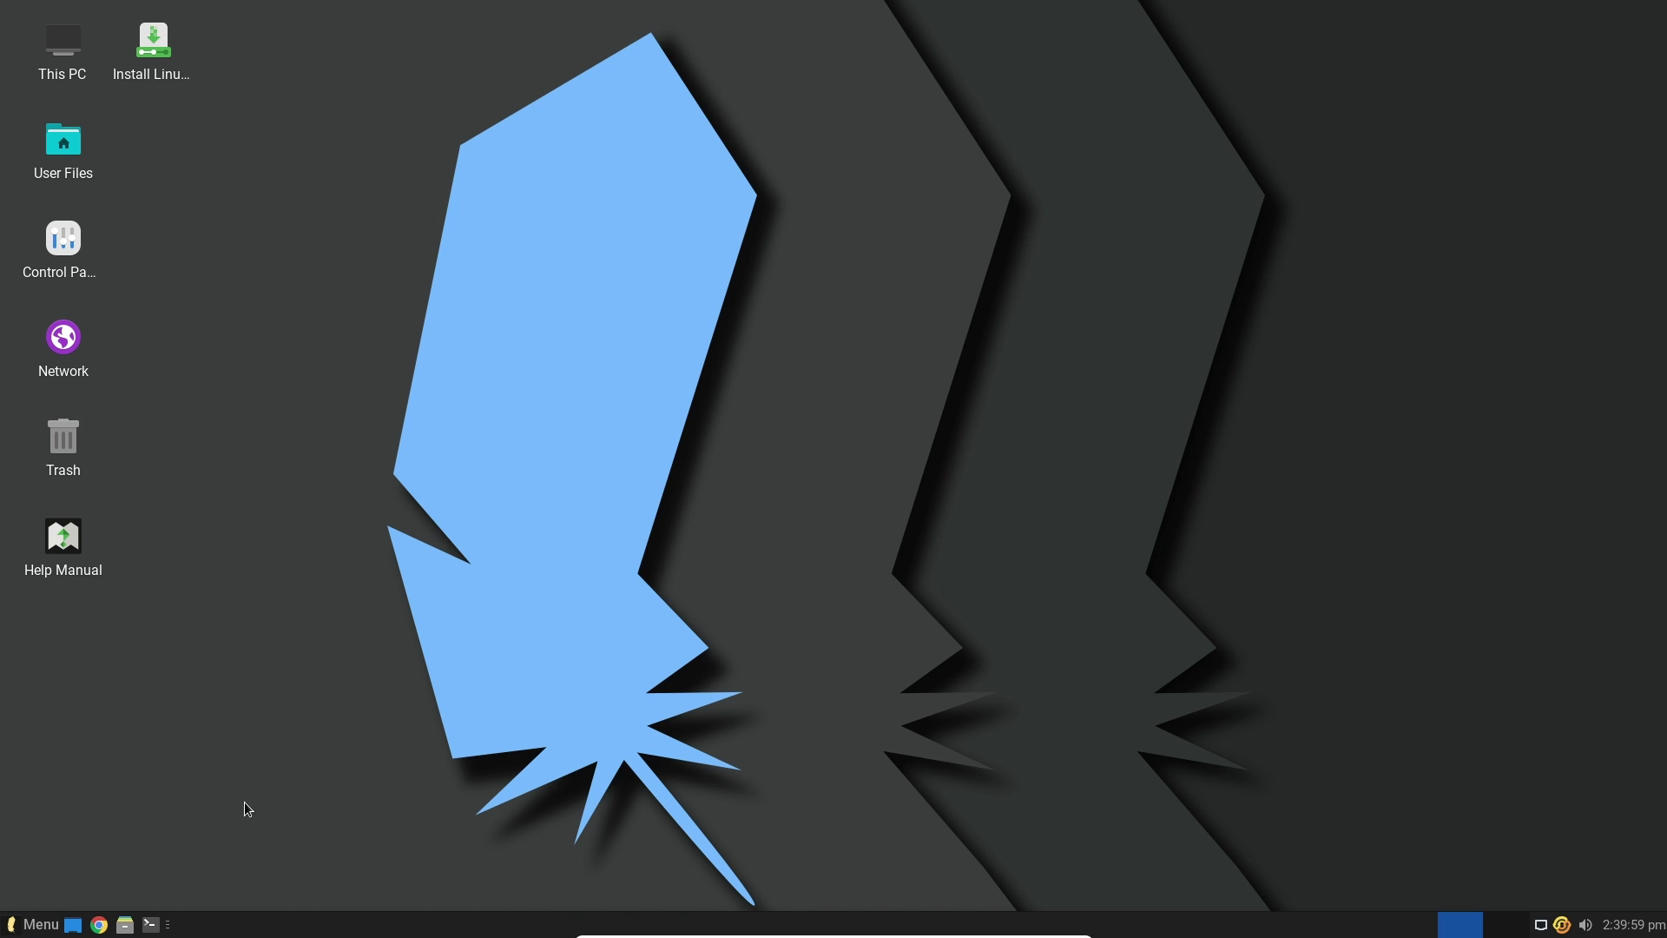
Launch Chrome and load linuxliteos.com from the address bar
click(101, 925)
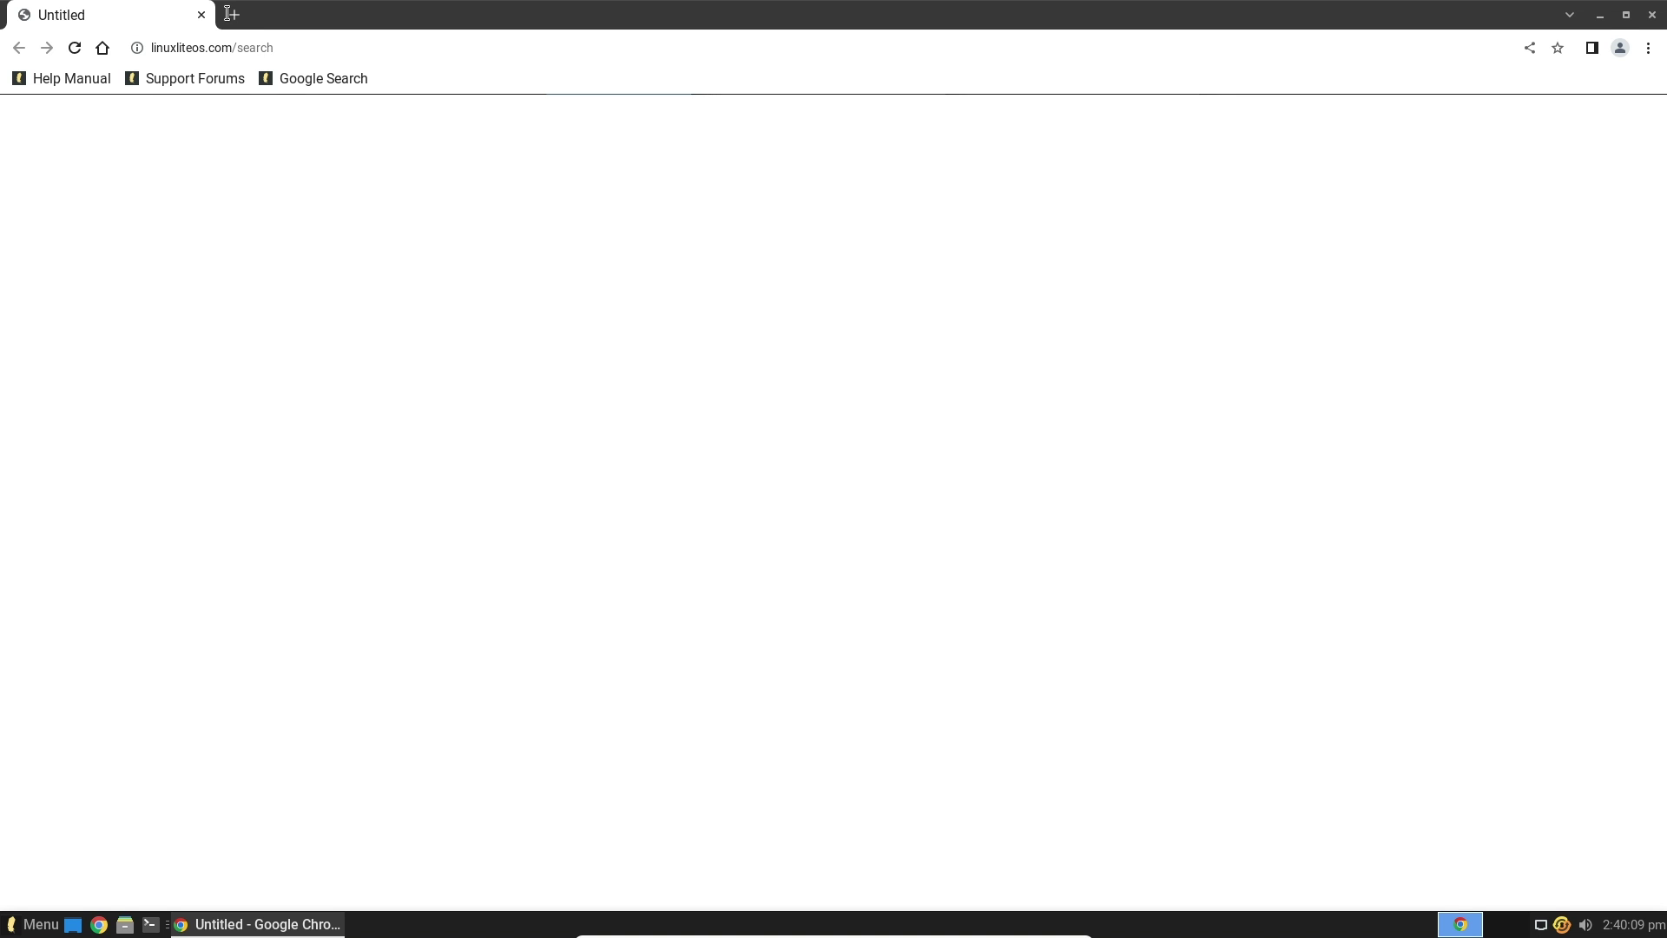
click(287, 44)
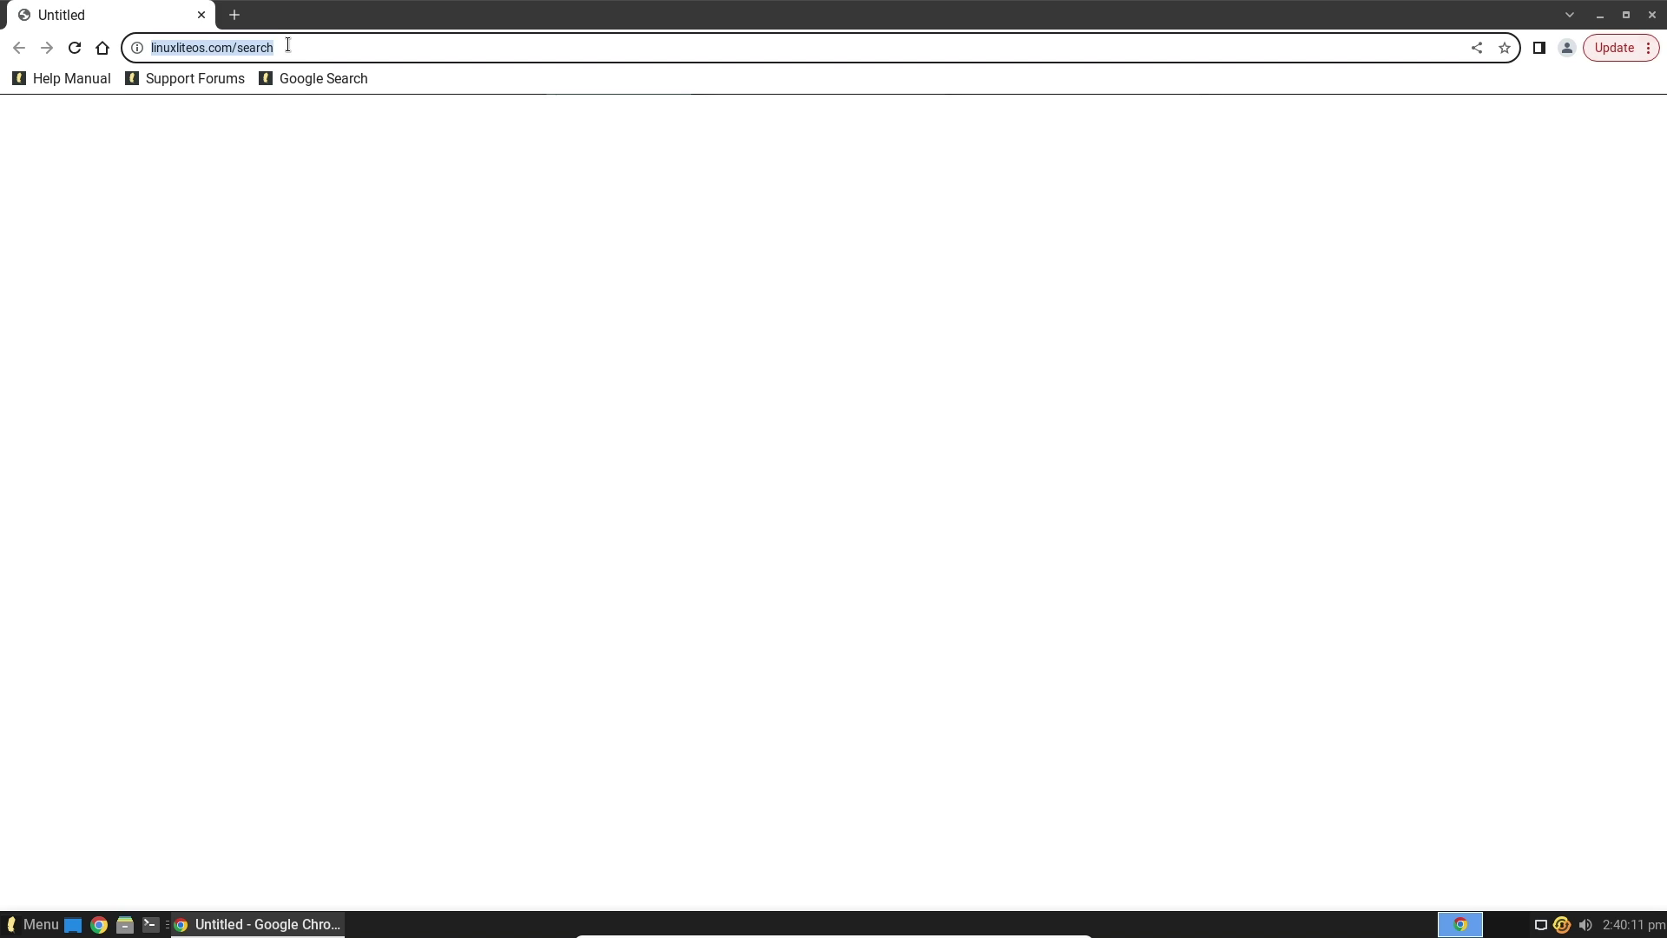
key(ctrl+t)
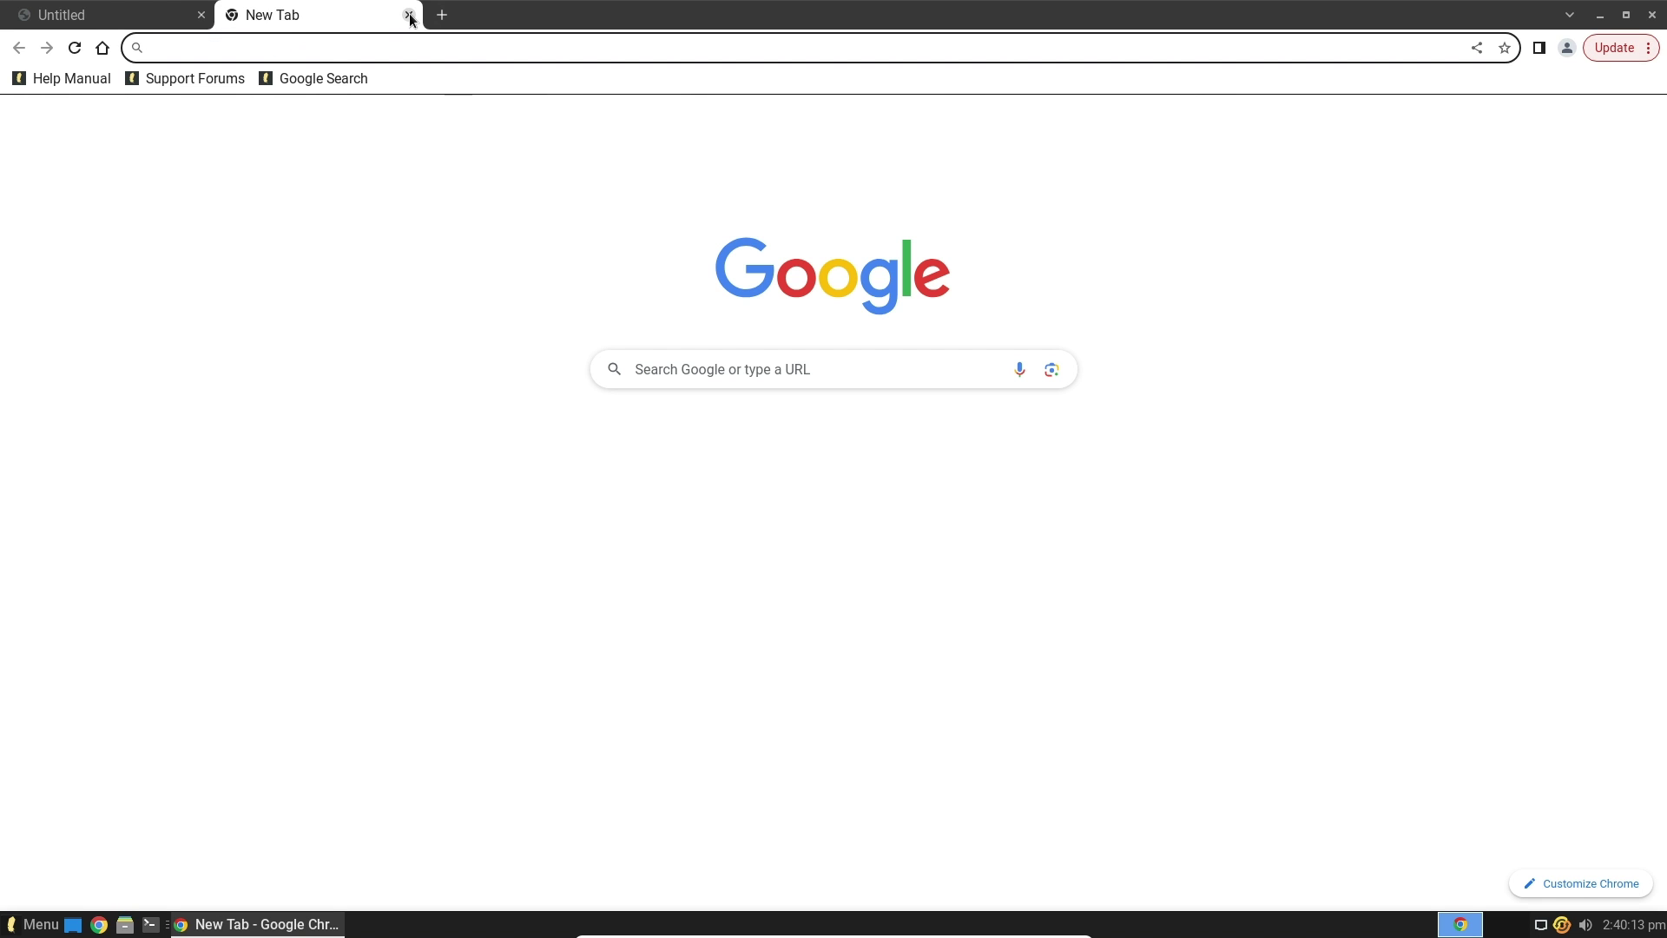
click(407, 16)
click(344, 47)
triple_click(305, 45)
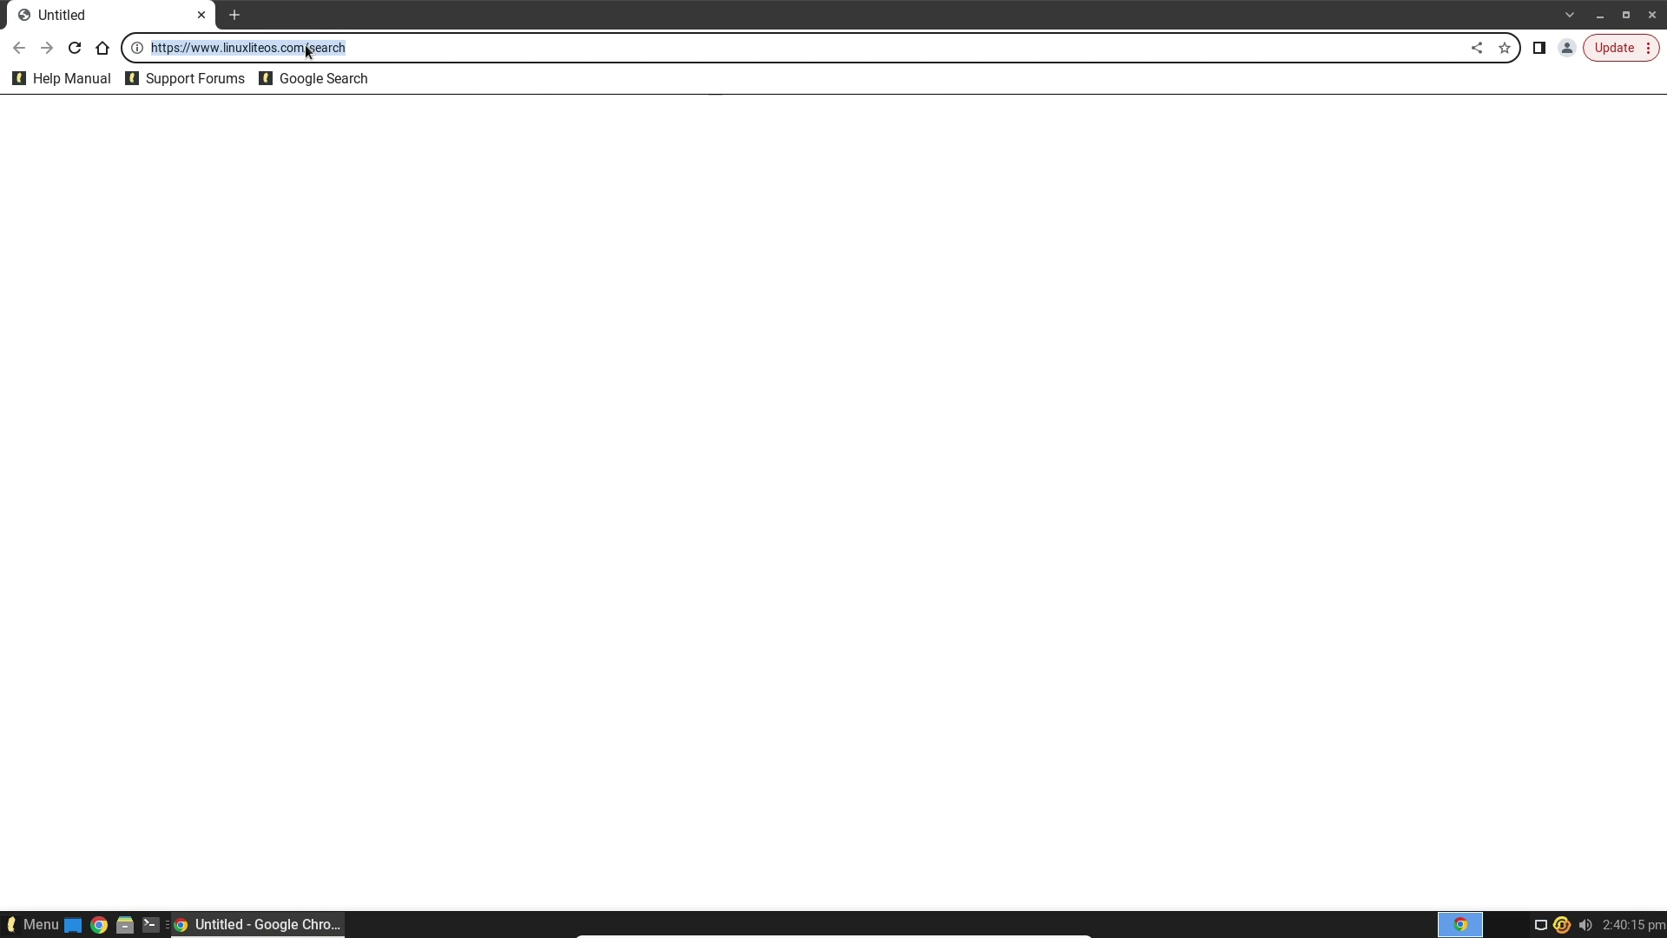
text(linux)
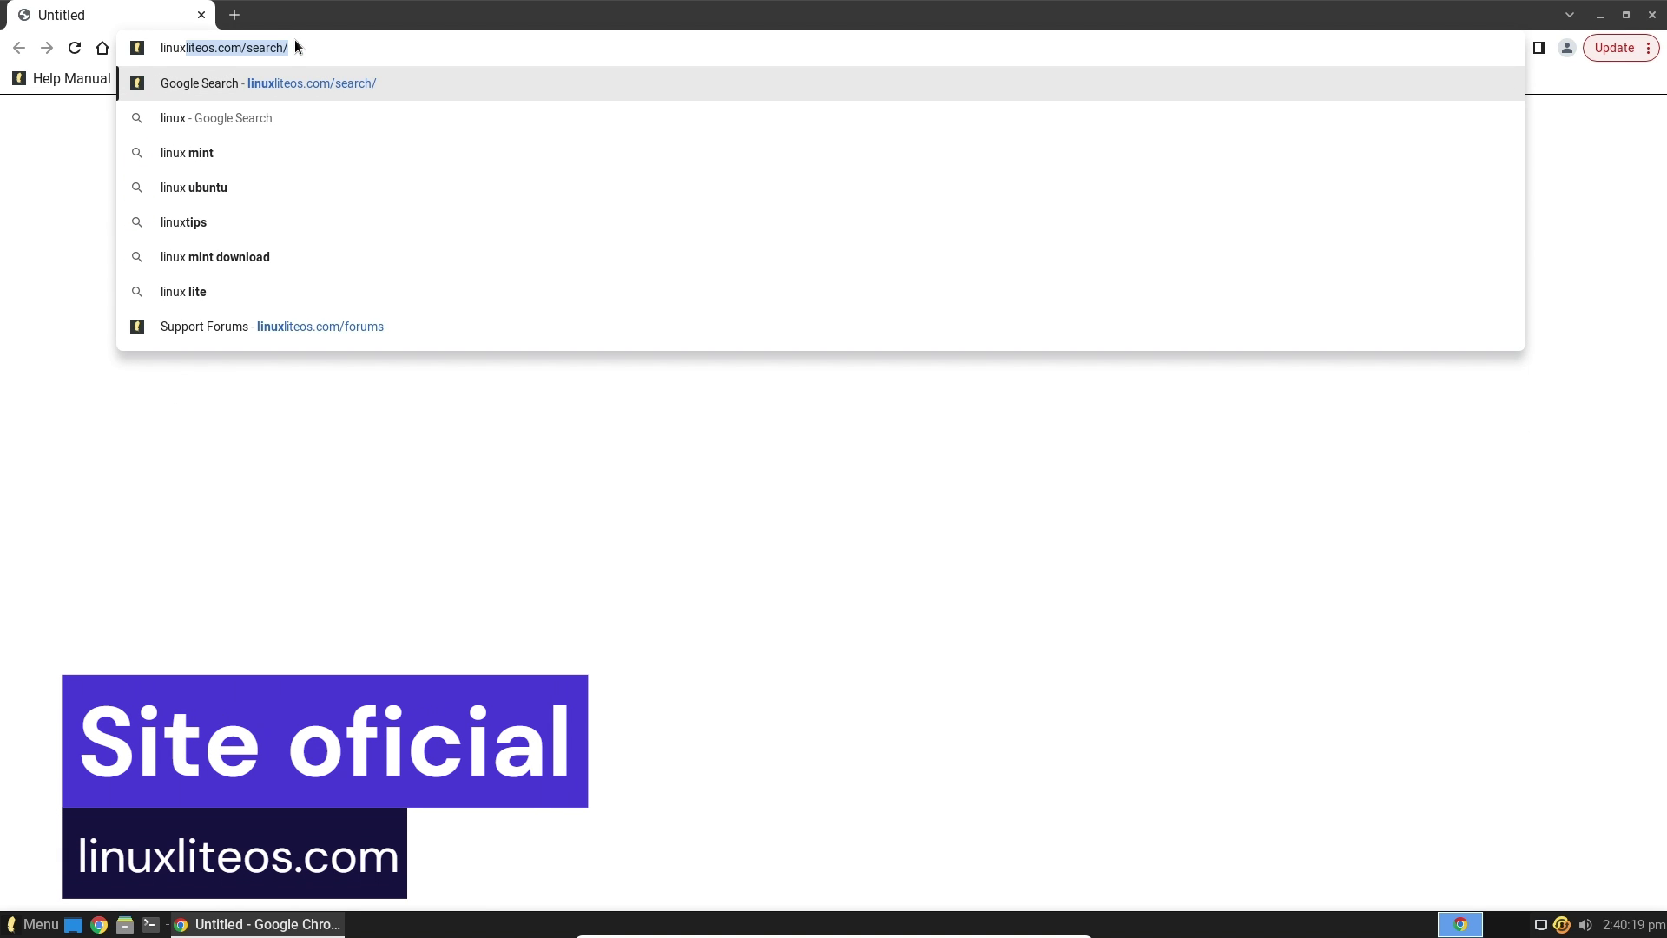
key(End)
key(BackSpace)
key(BackSpace)
key(BackSpace)
key(BackSpace)
key(BackSpace)
key(BackSpace)
key(BackSpace)
key(BackSpace)
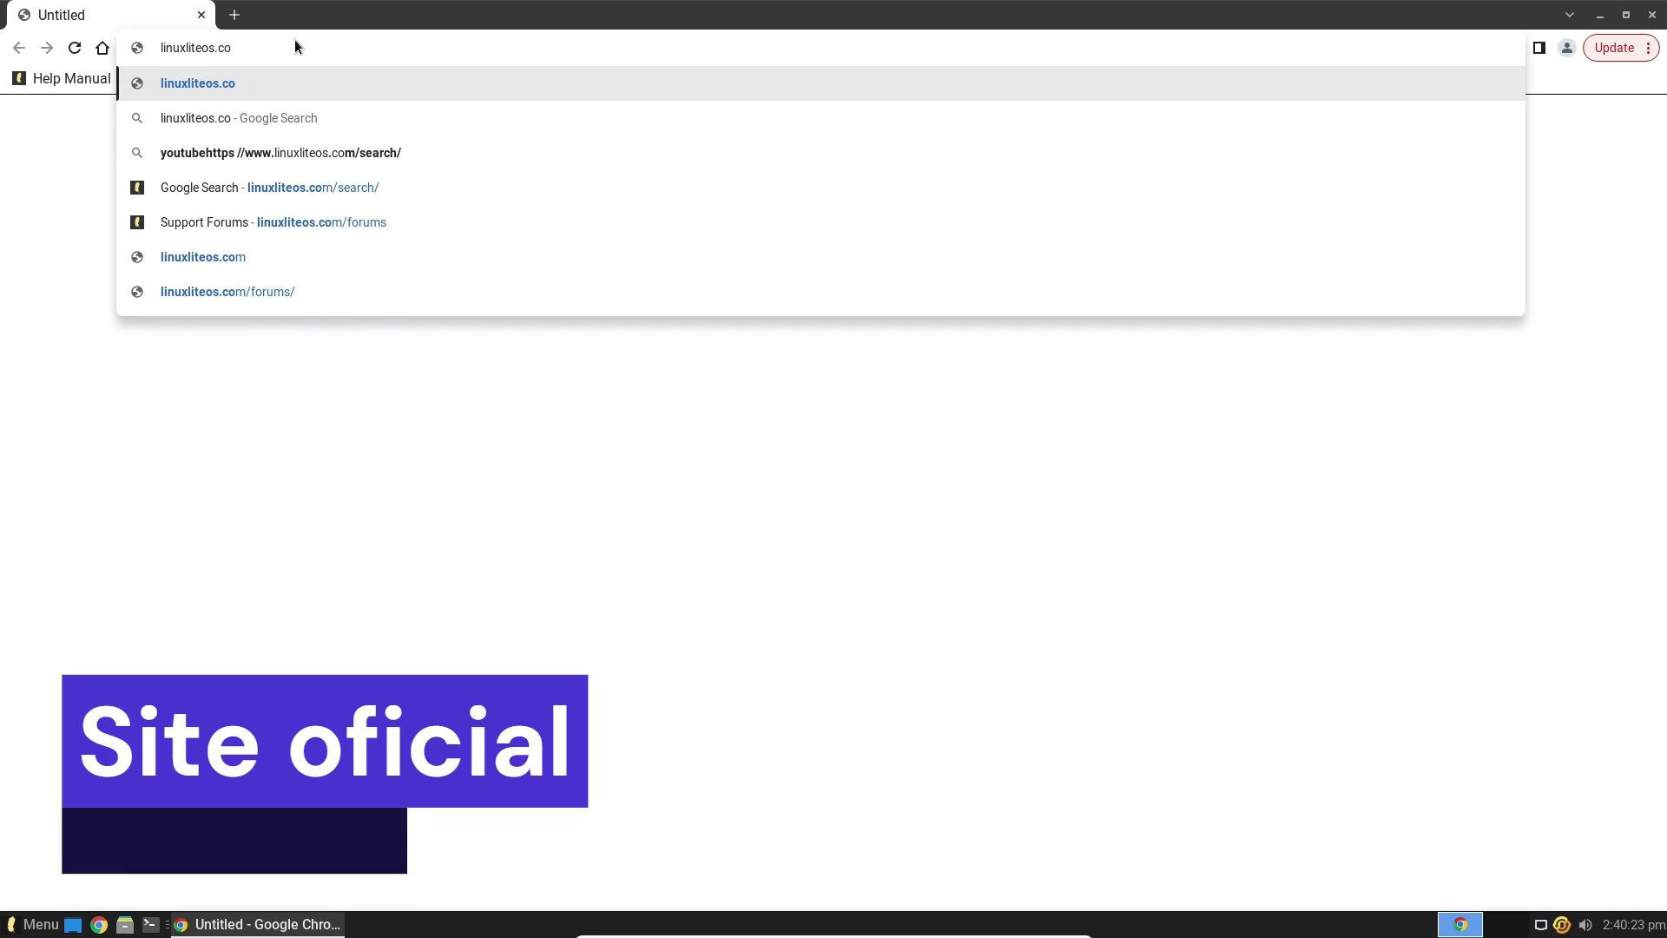
key(Return)
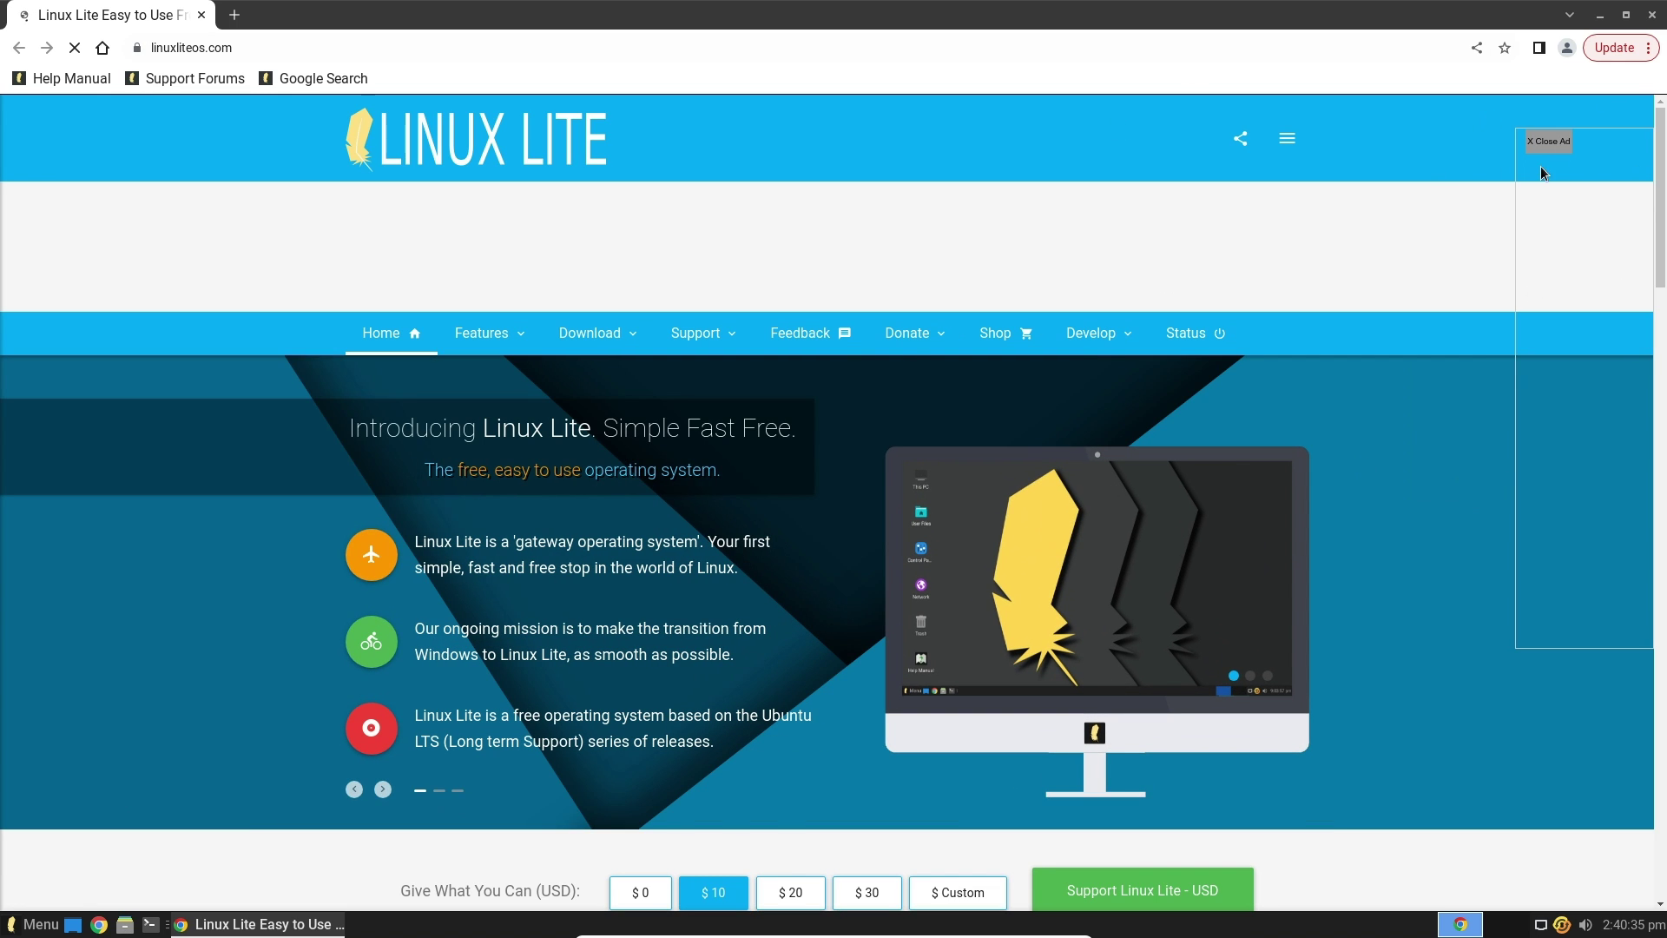
Scroll through the linuxliteos.com donations, statistics and features sections, then close the Chrome window
drag(1660, 126, 1627, 265)
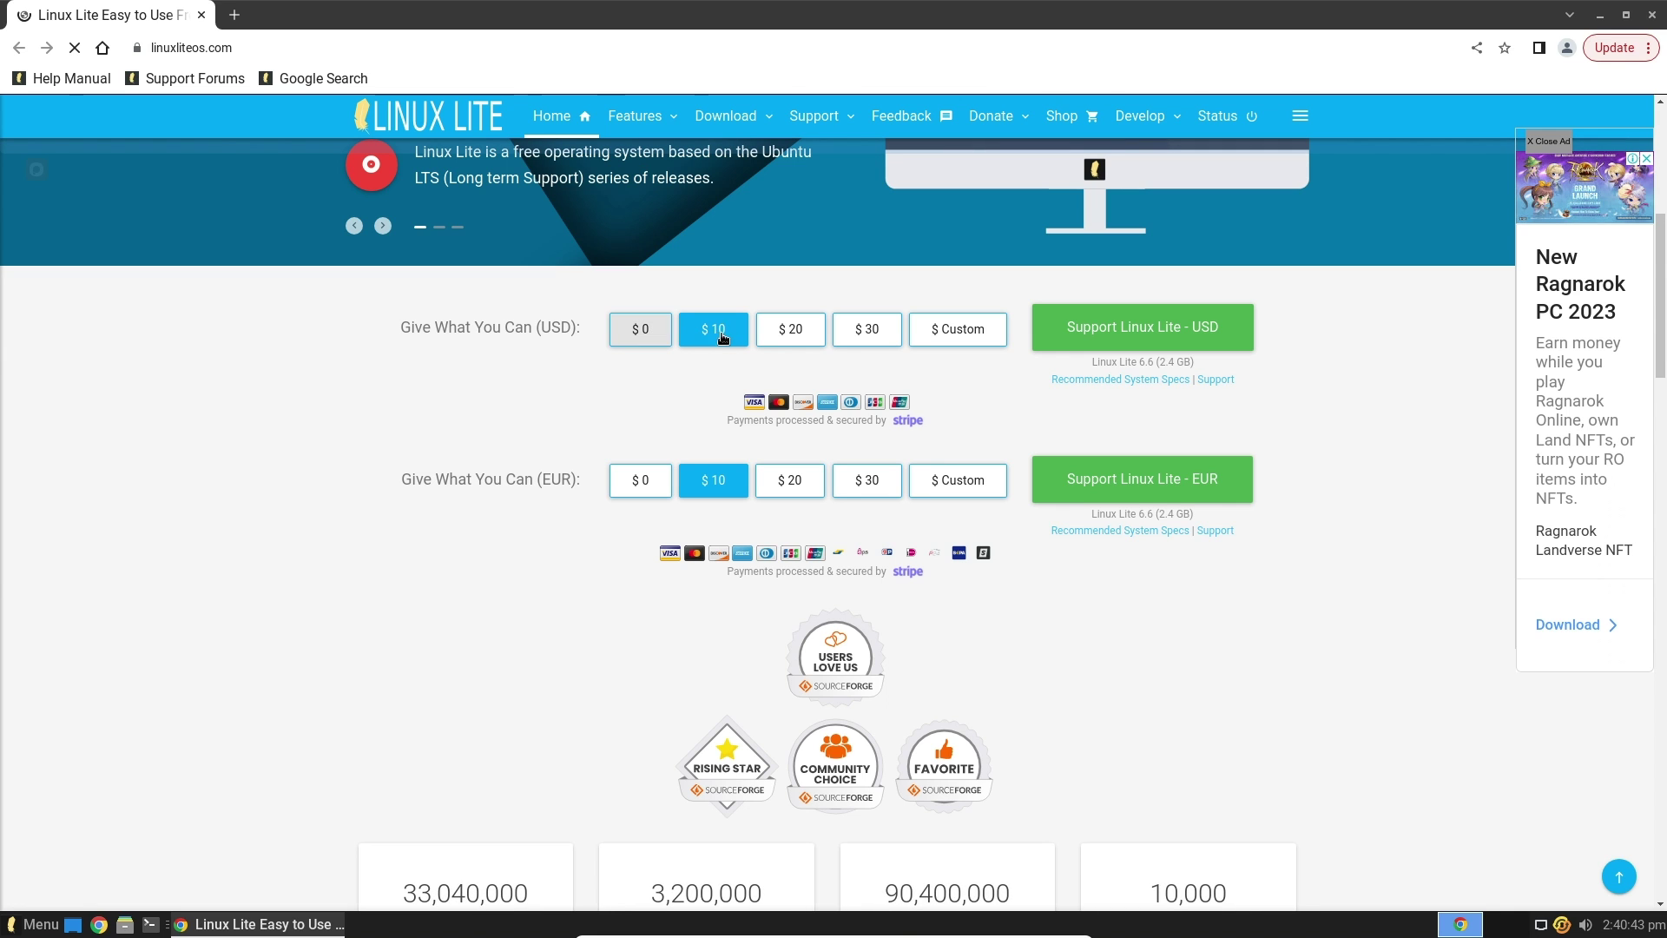
drag(1660, 274, 1664, 401)
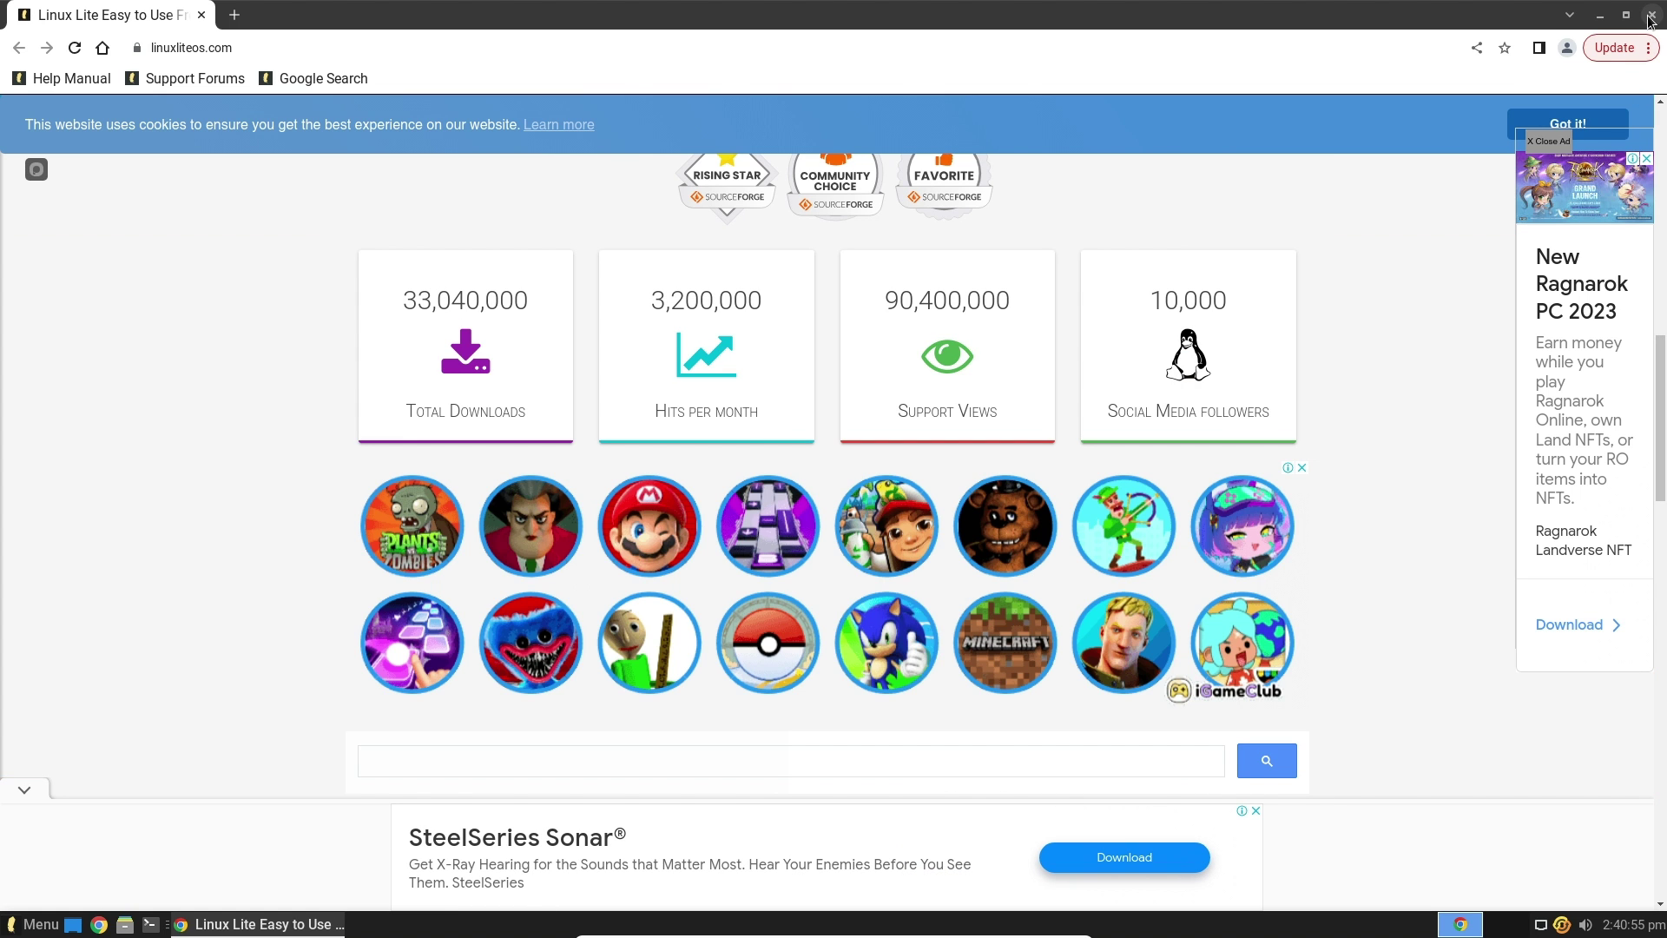
drag(1661, 349, 1661, 167)
scroll(1661, 167, up, 3)
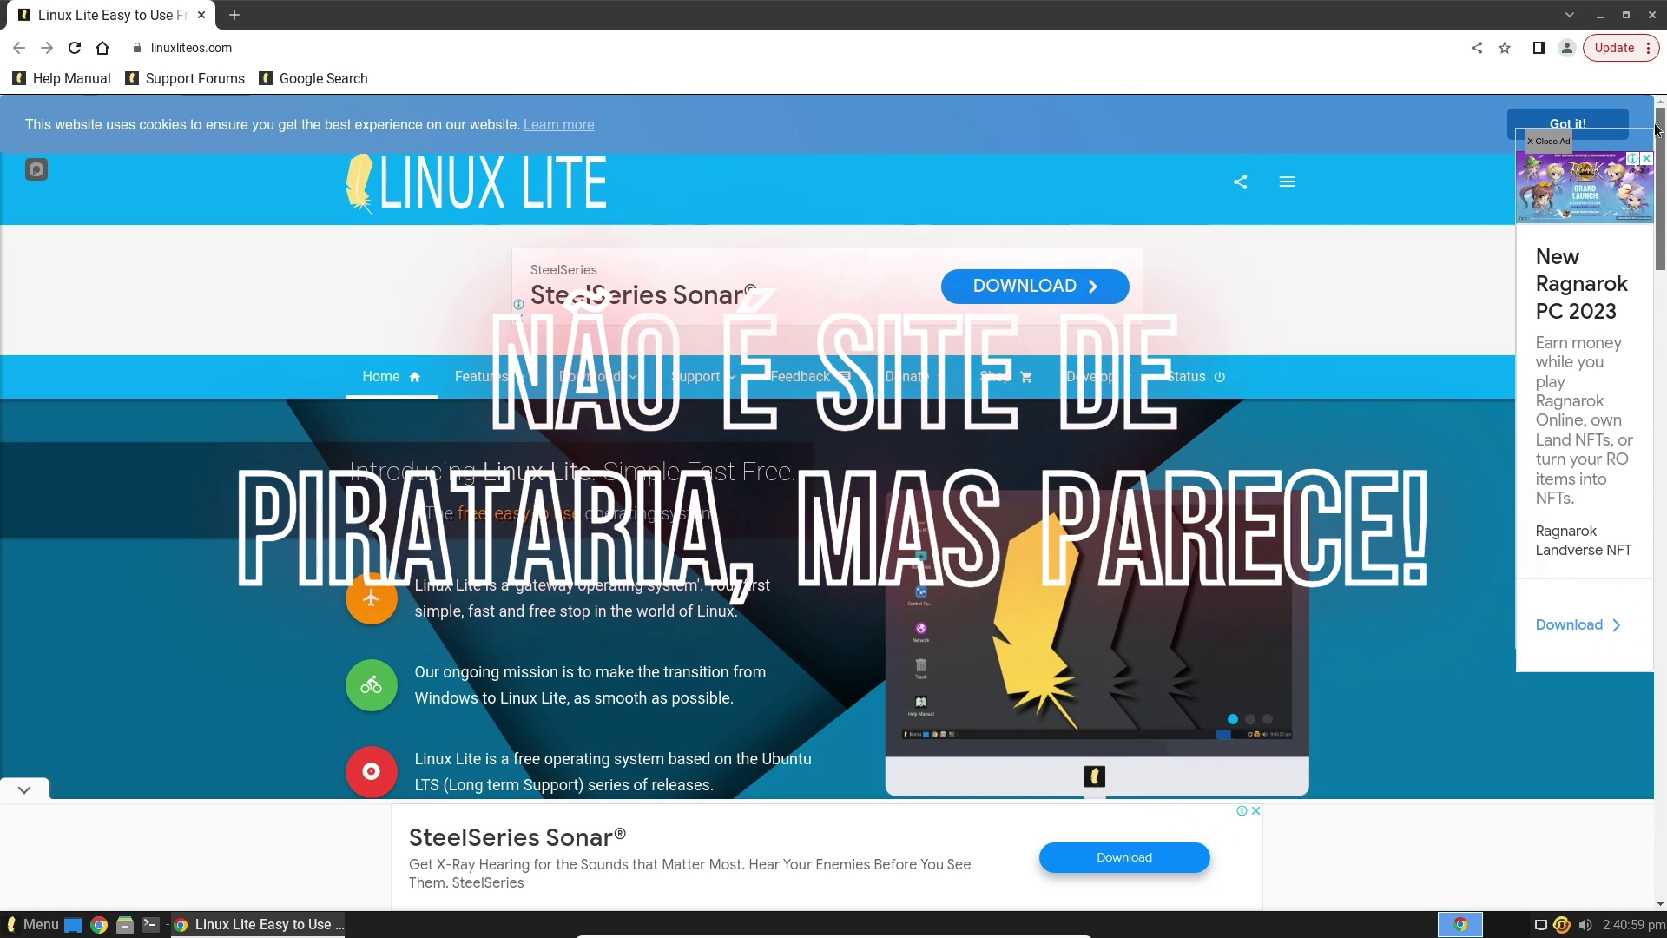
scroll(1664, 176, down, 3)
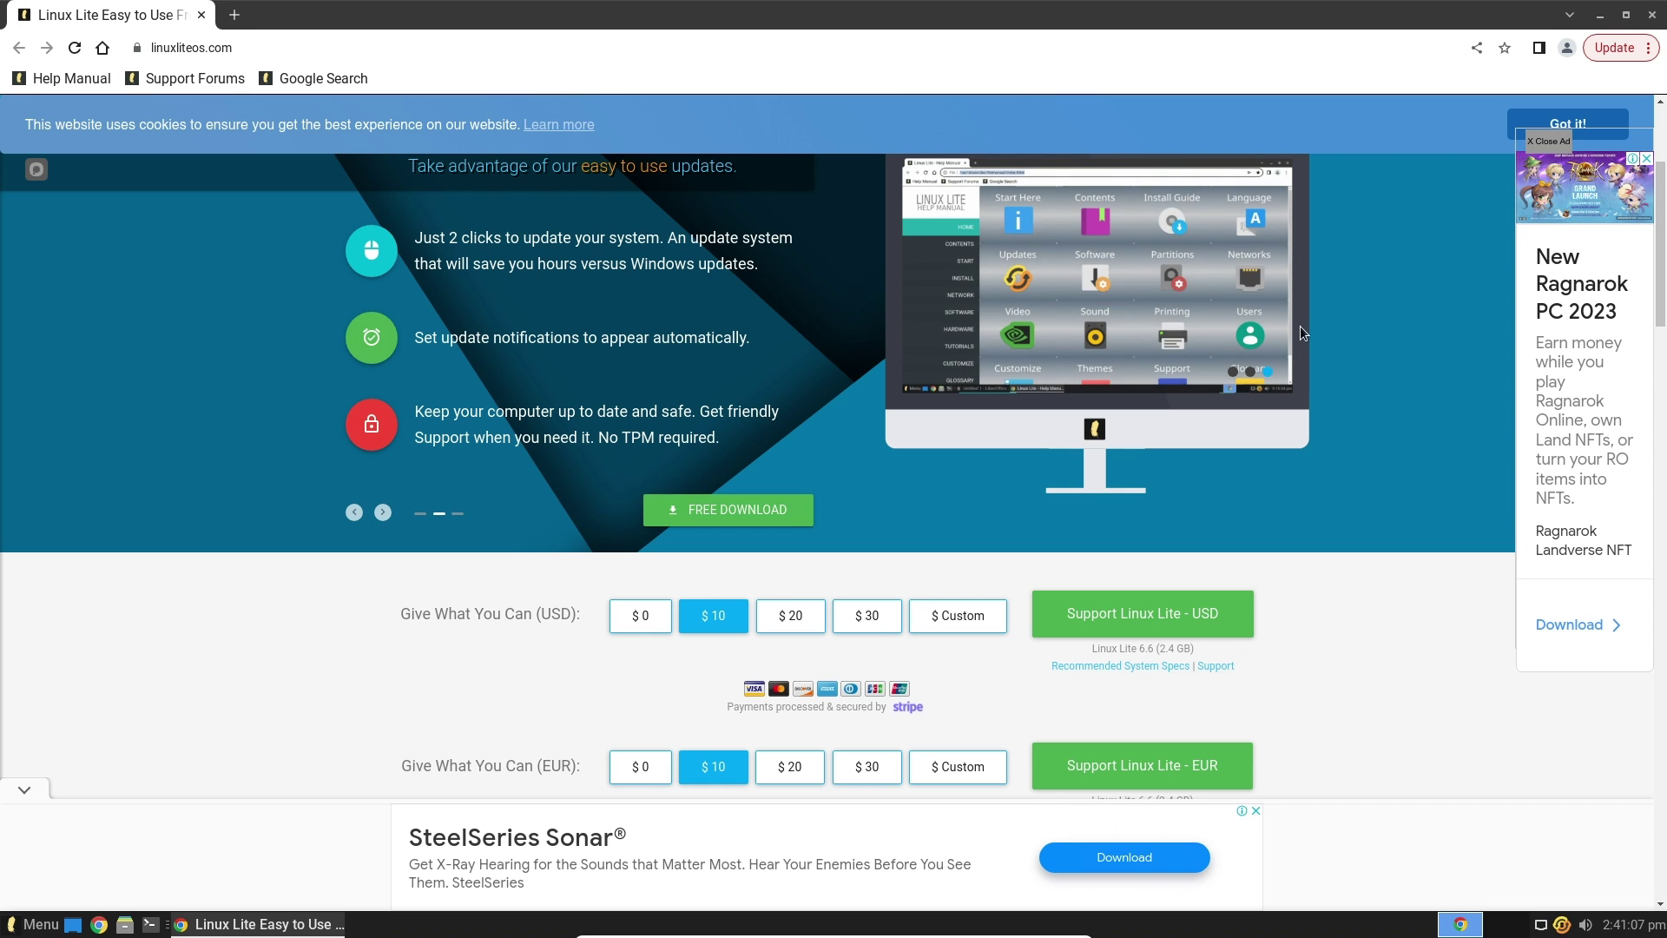
drag(1661, 243, 1665, 541)
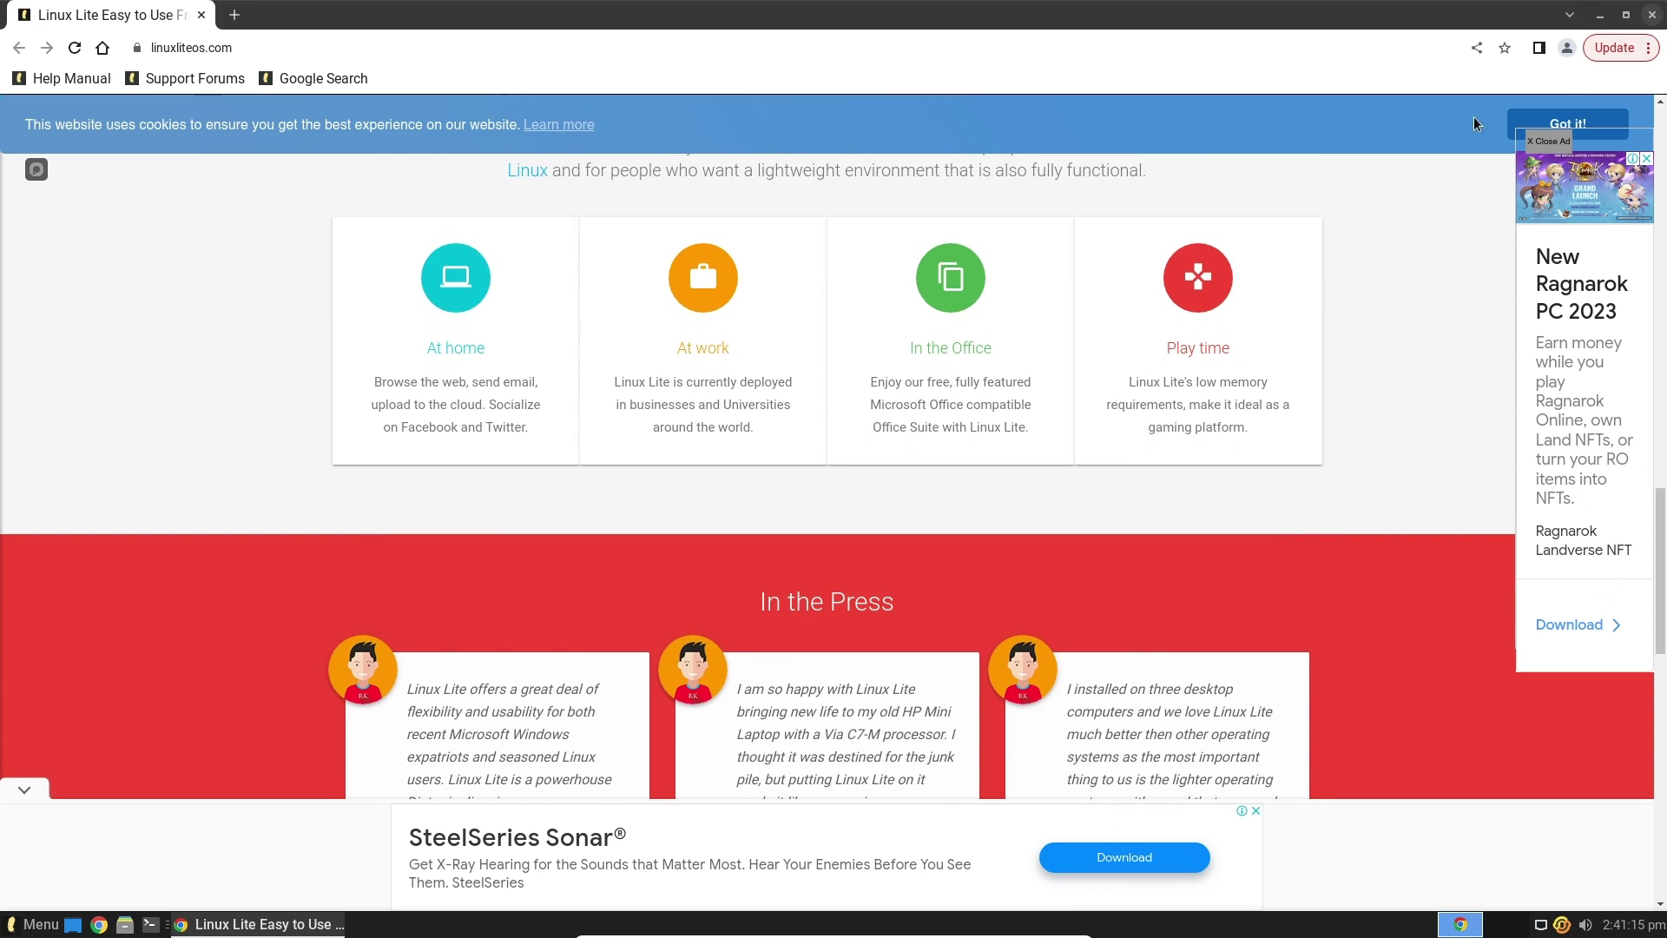
key(ctrl+w)
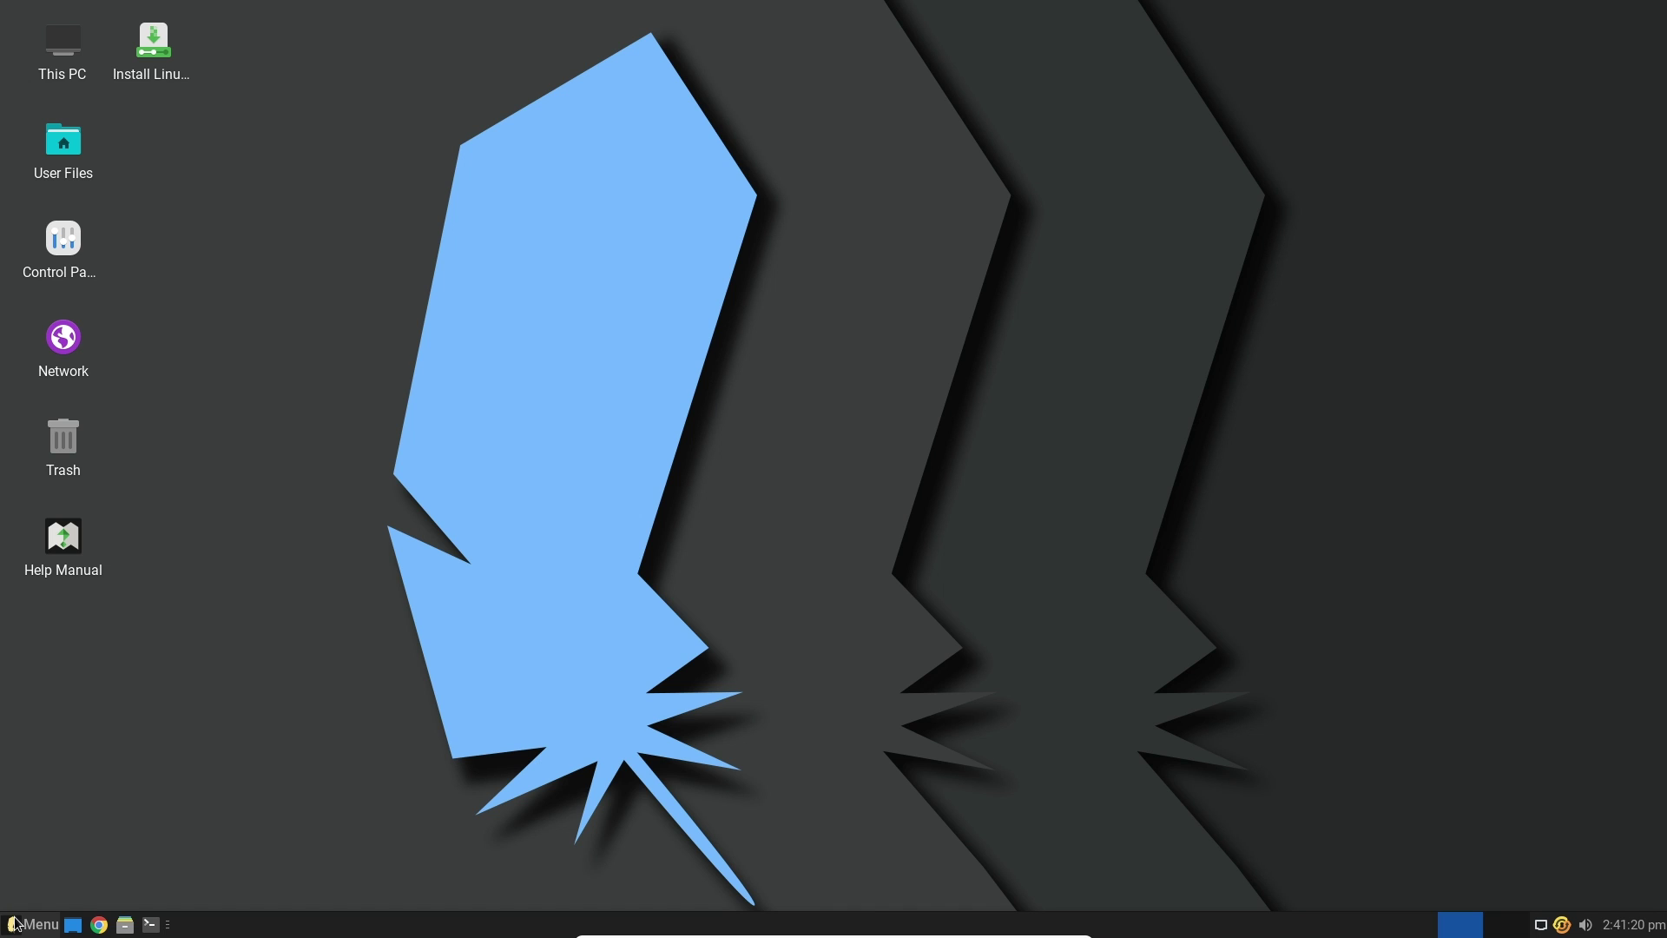
Browse the Whisker menu's My Computer, Settings, Recently Used and Favourites categories
click(17, 924)
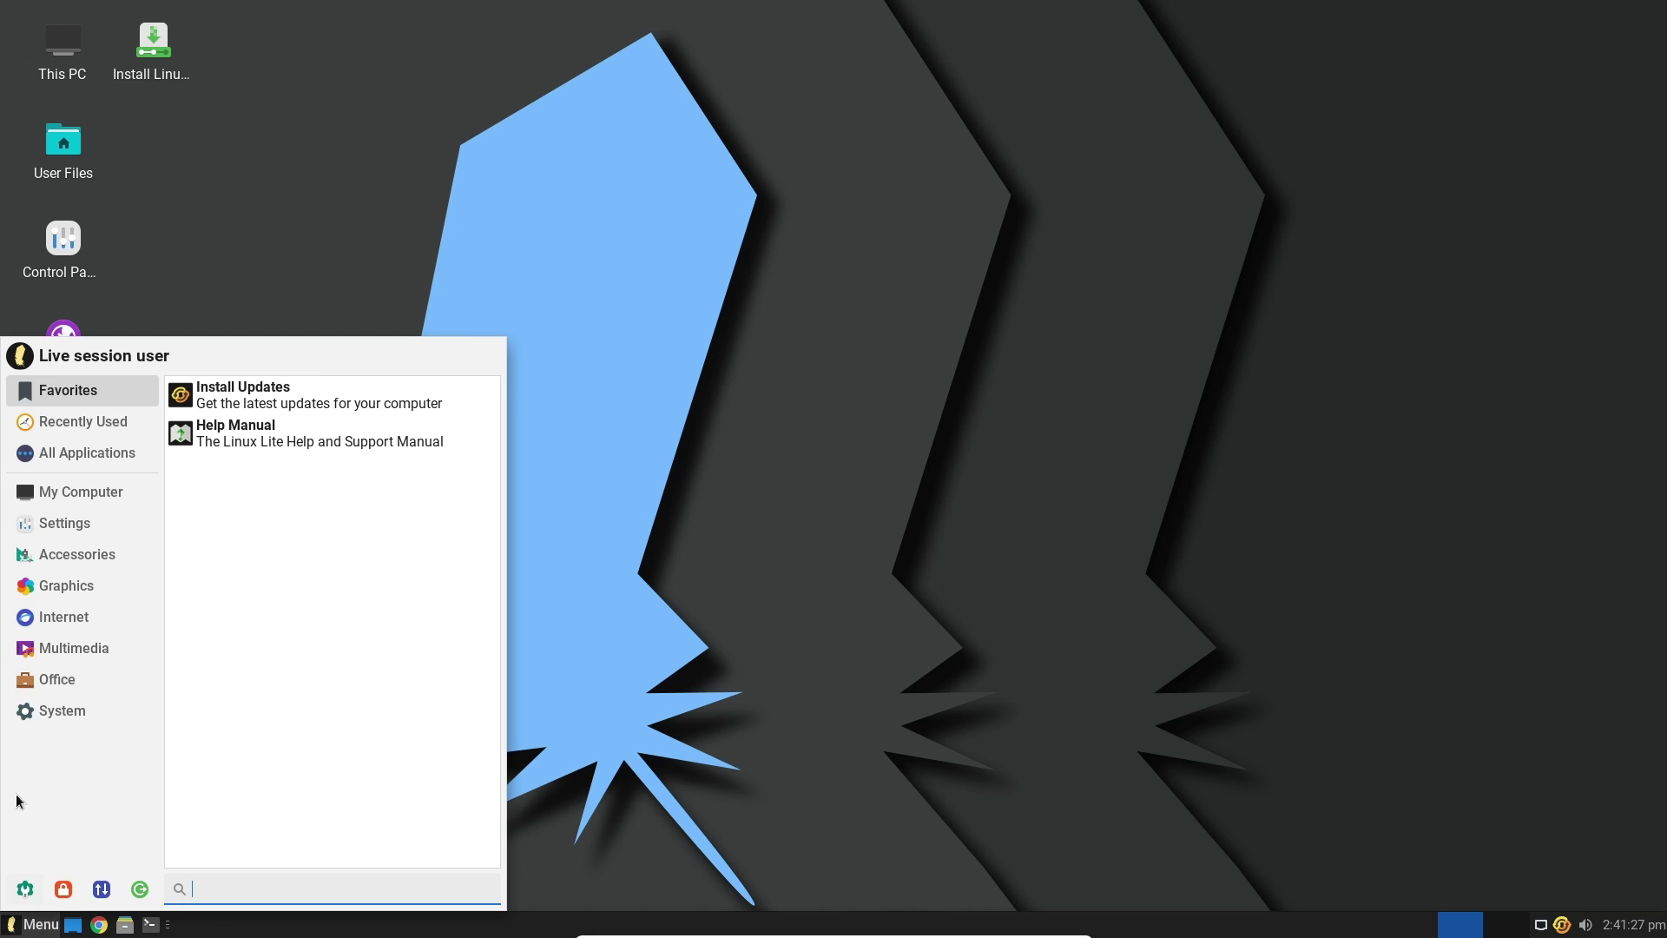
click(128, 493)
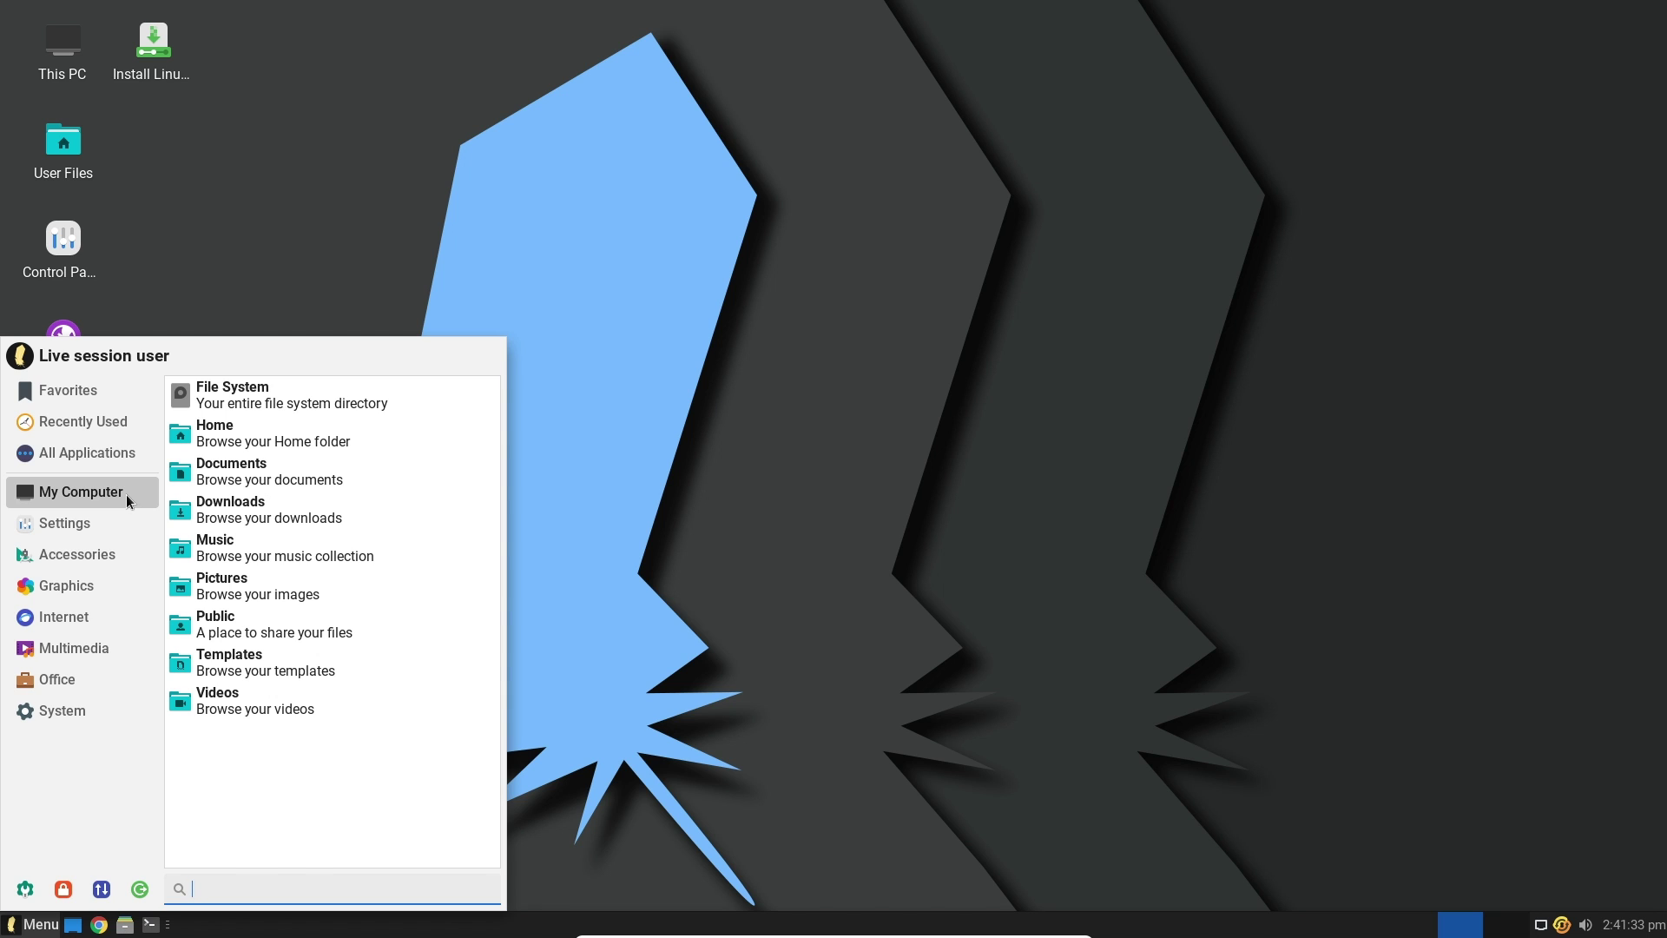
click(114, 530)
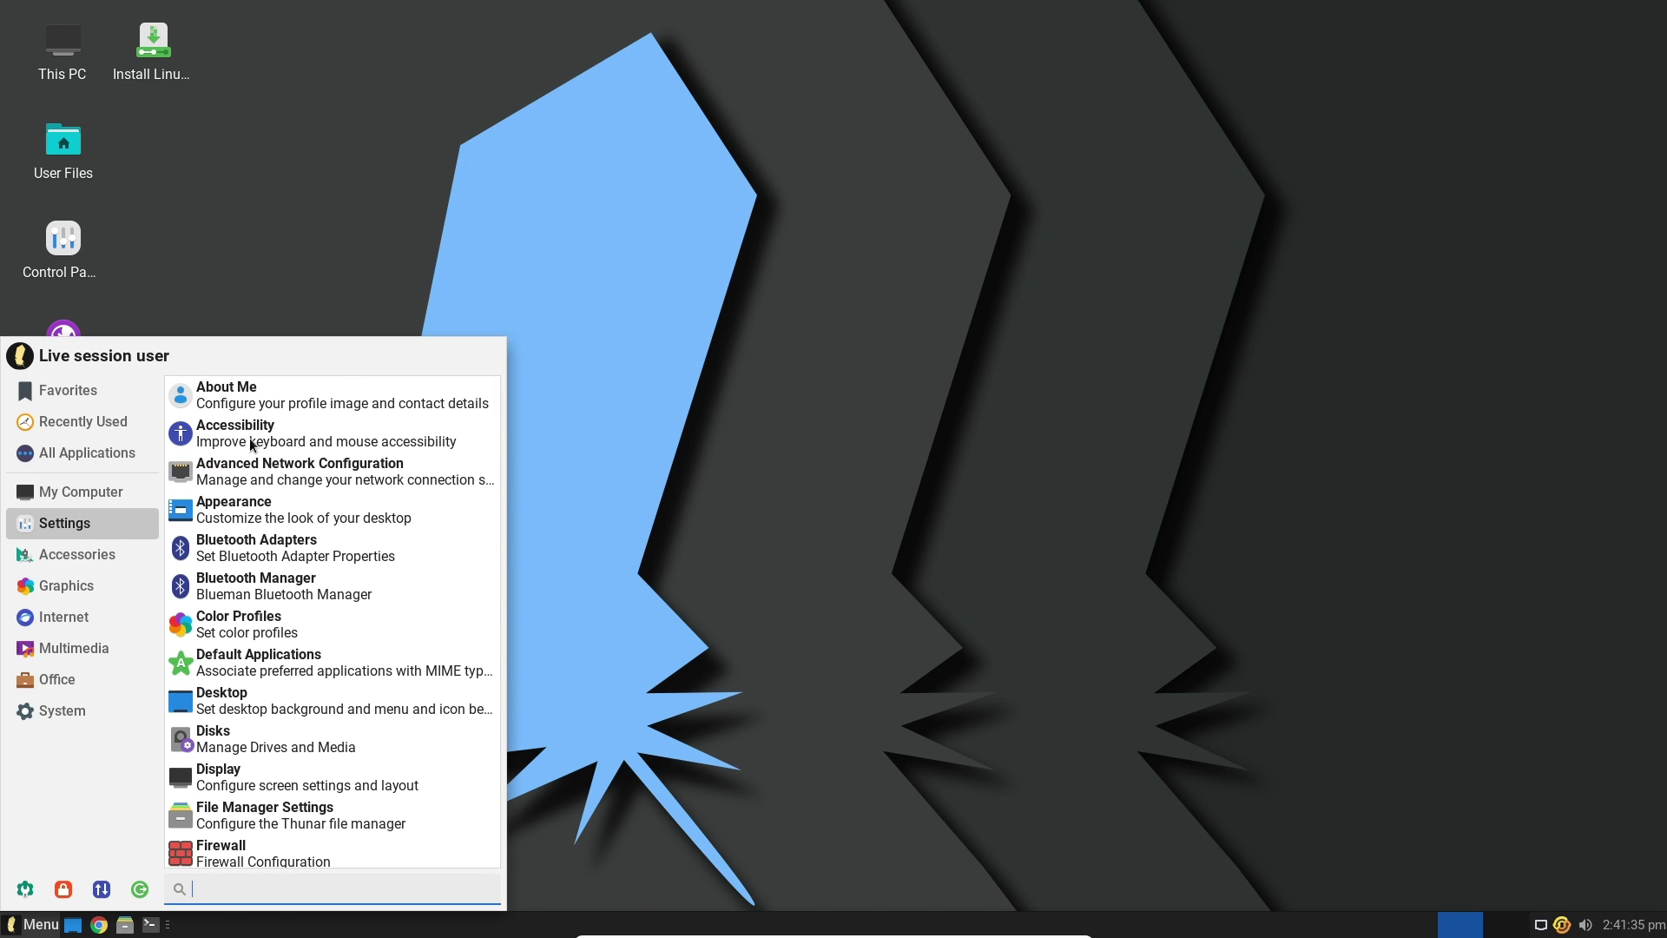
click(83, 421)
click(116, 389)
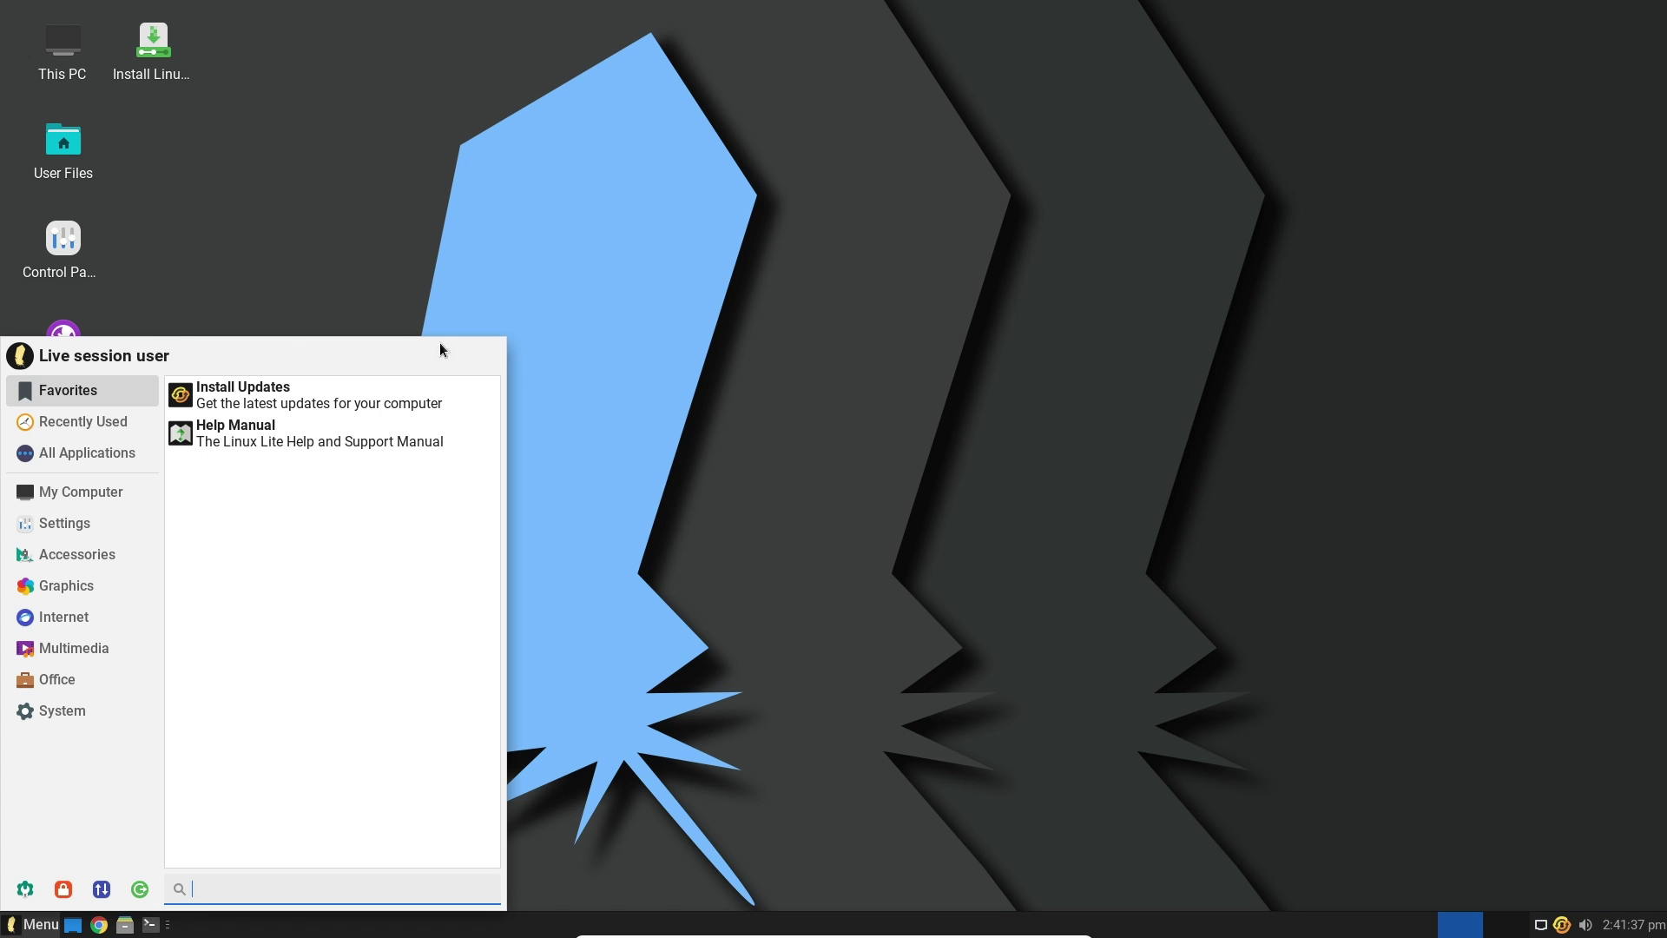
click(574, 377)
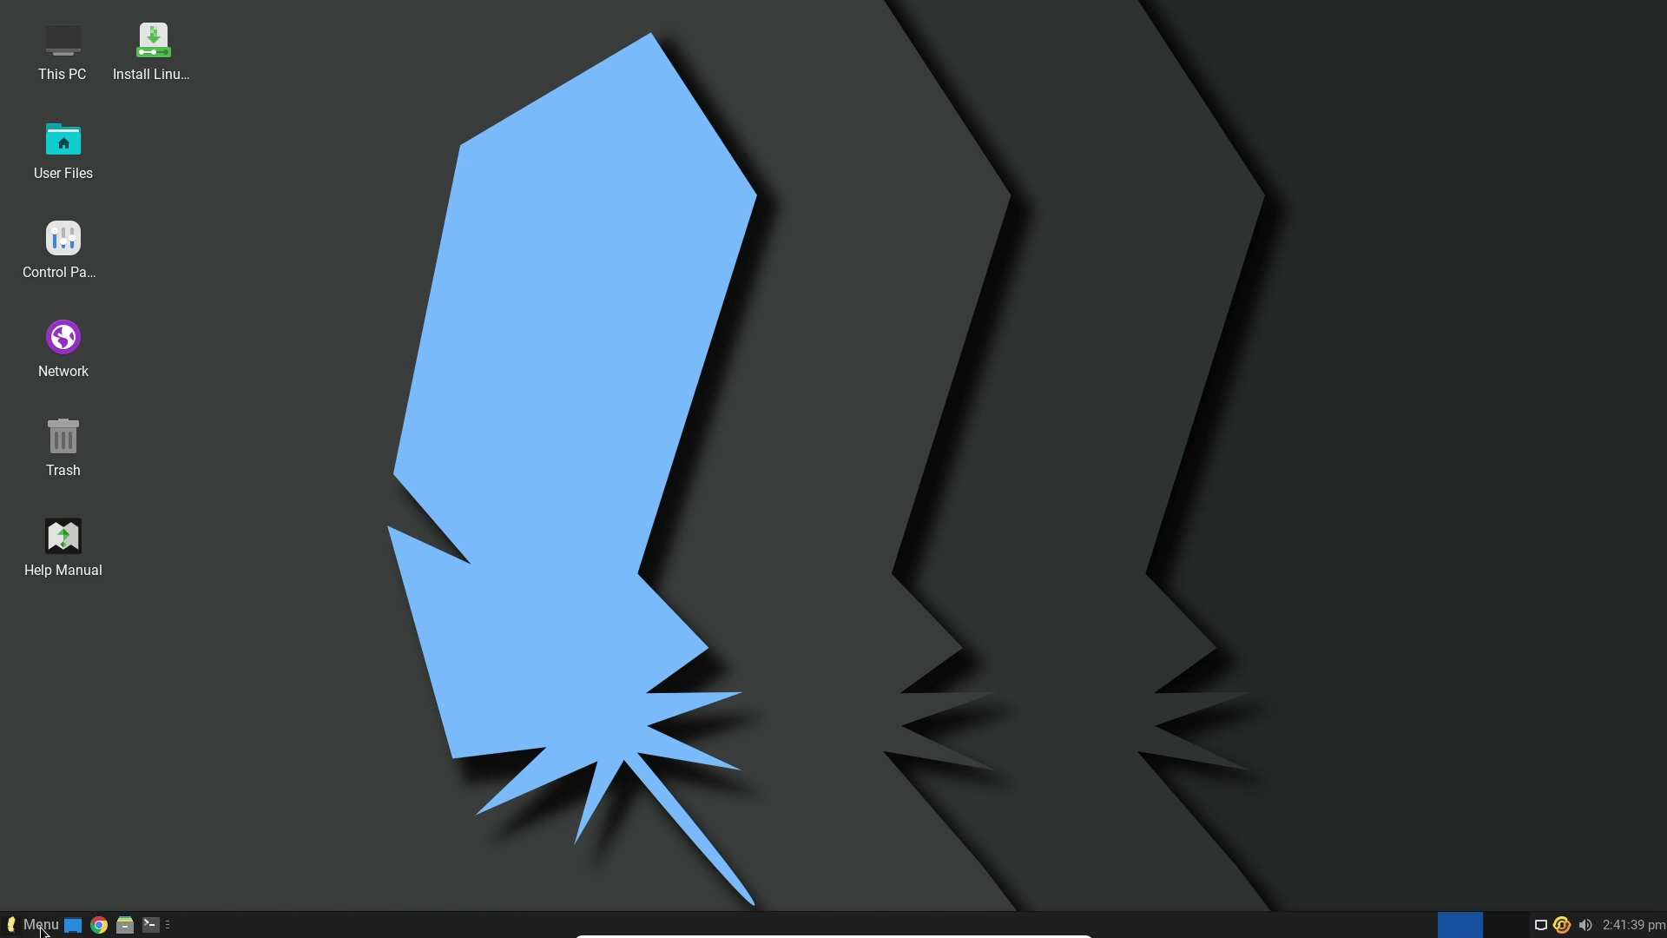
Search the menu for 'moni' and launch System Monitor
click(16, 920)
text(moni)
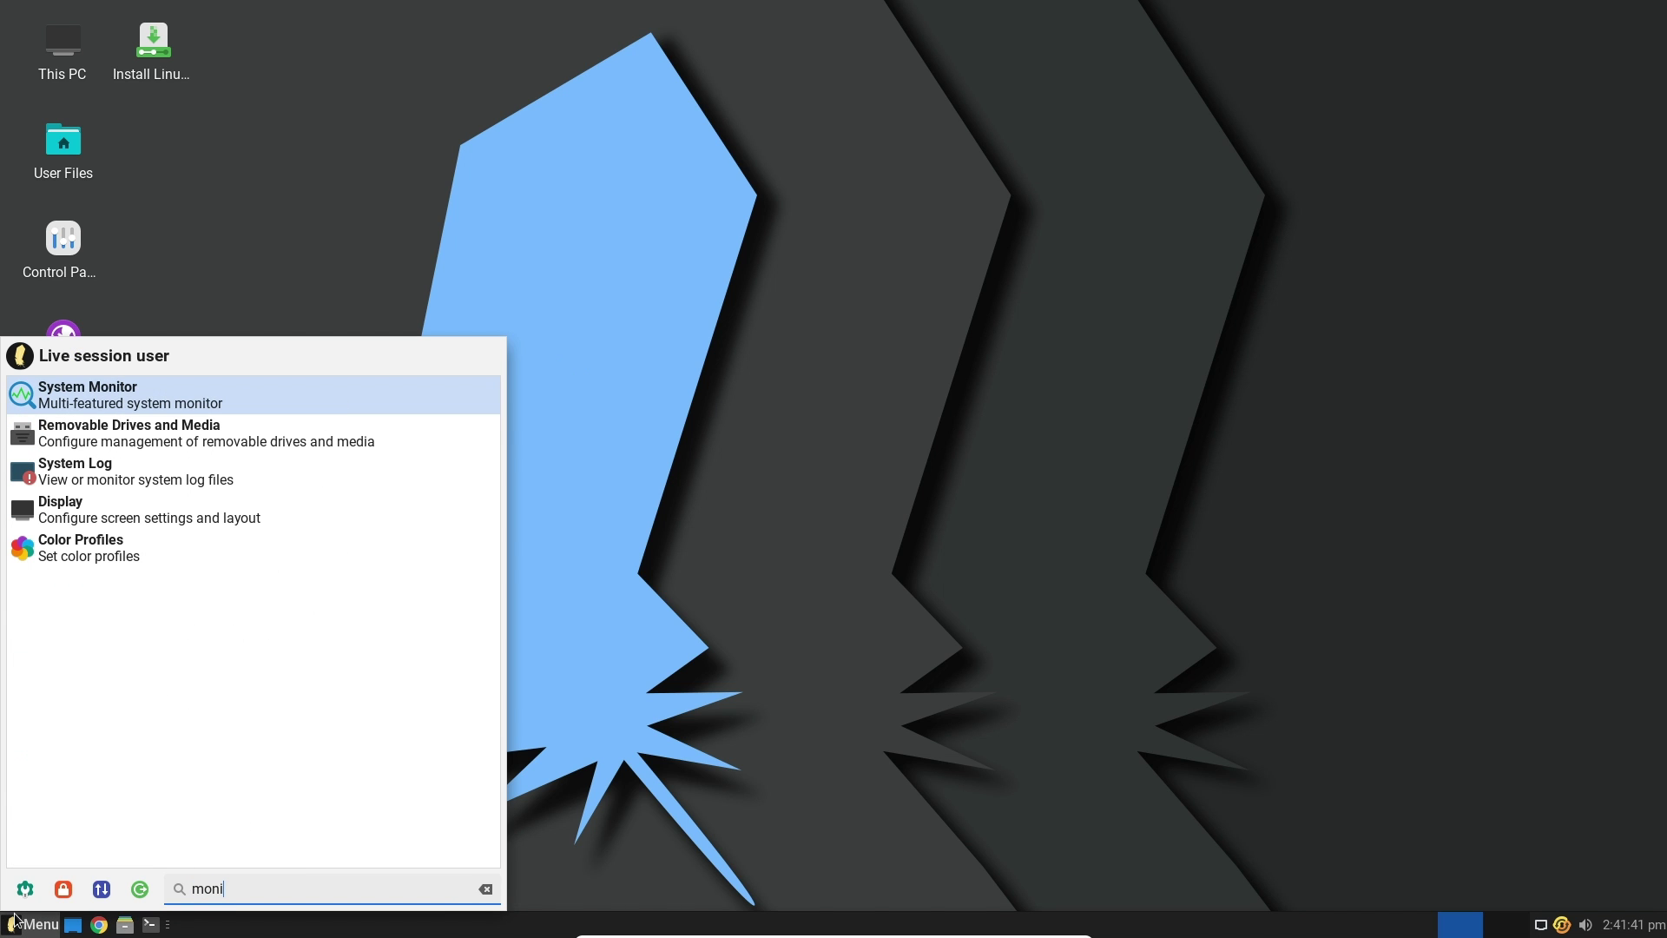
click(194, 404)
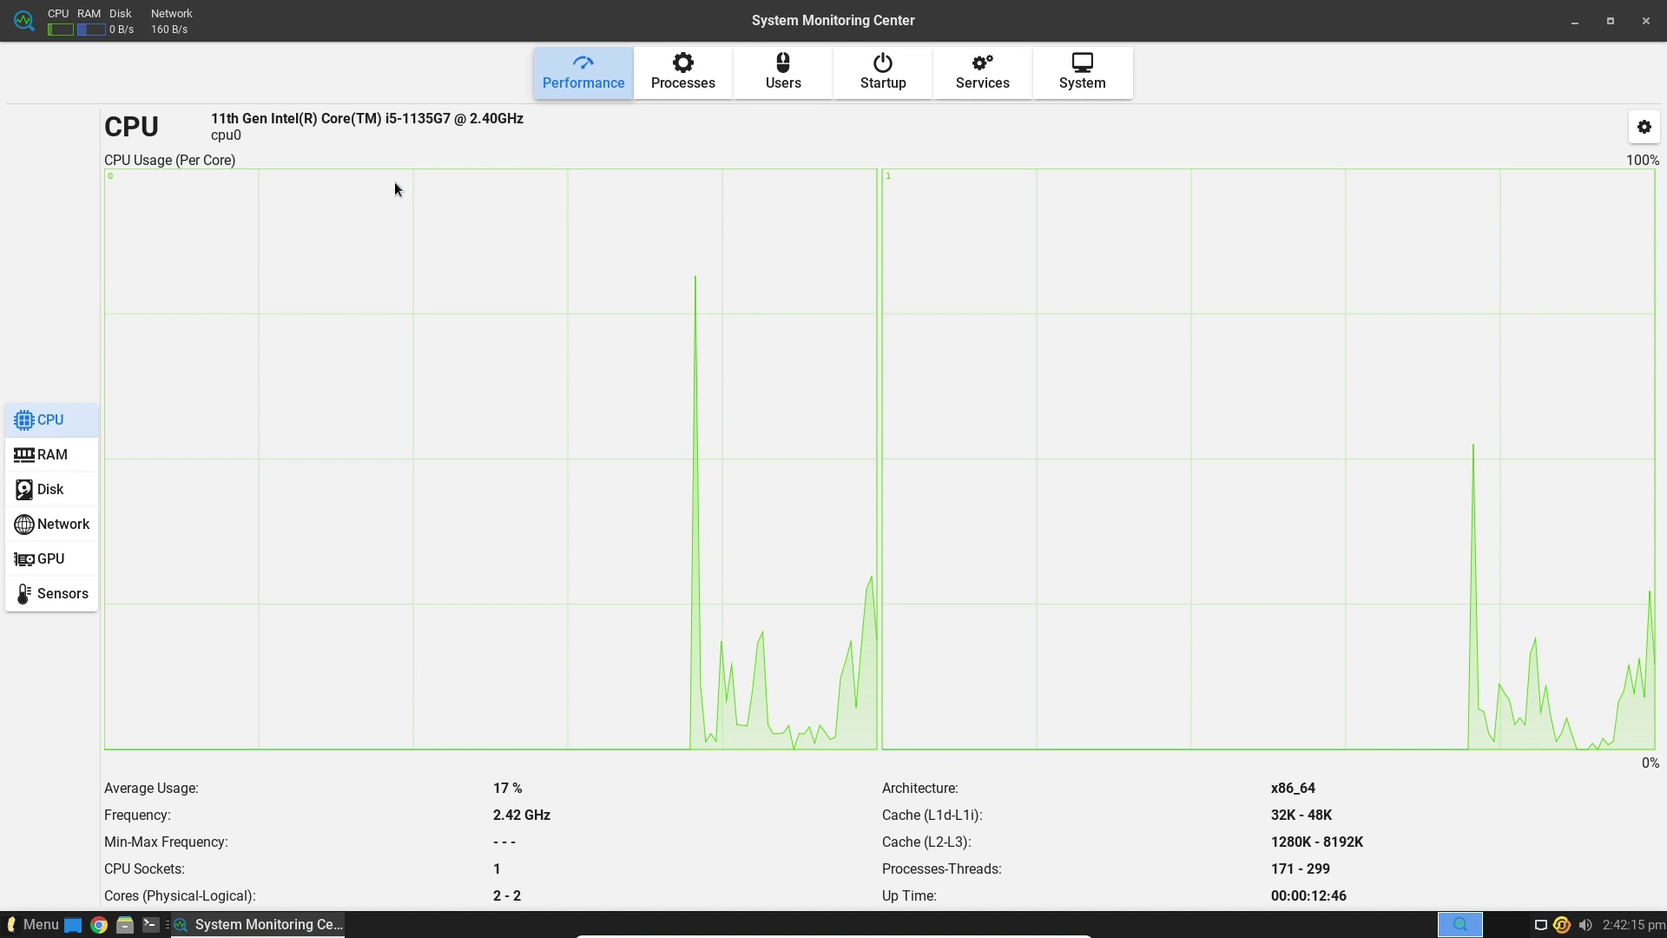
Compare the 4.0 GiB RAM graph with per-core CPU usage, then show the Processes list
click(80, 460)
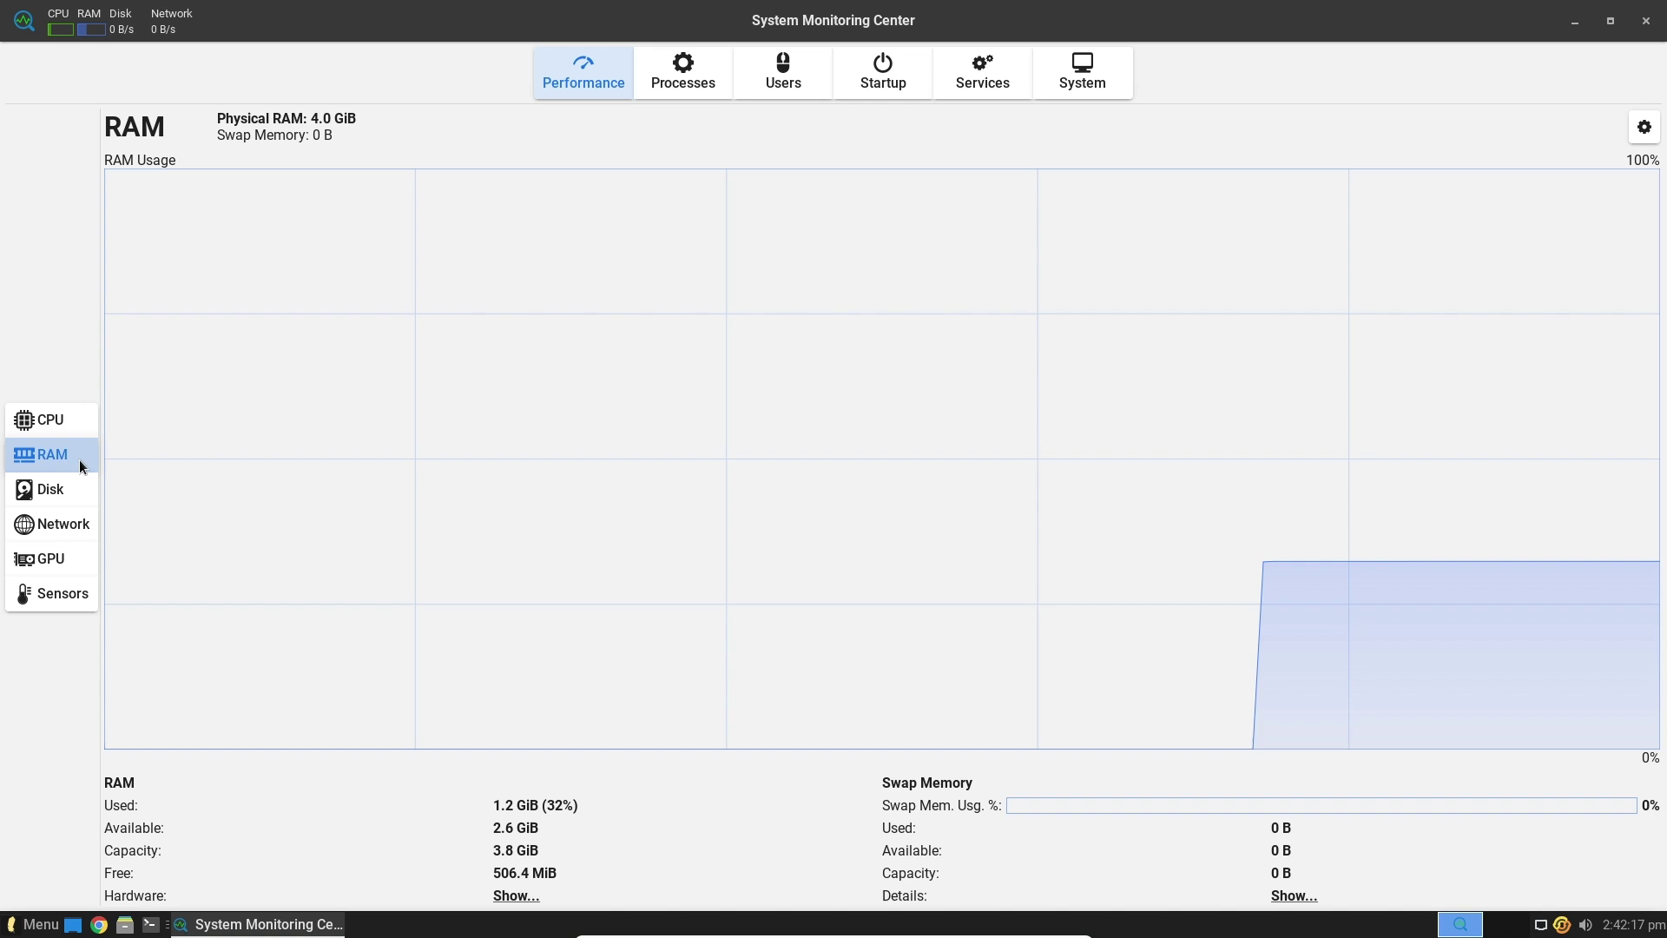
drag(309, 118, 362, 123)
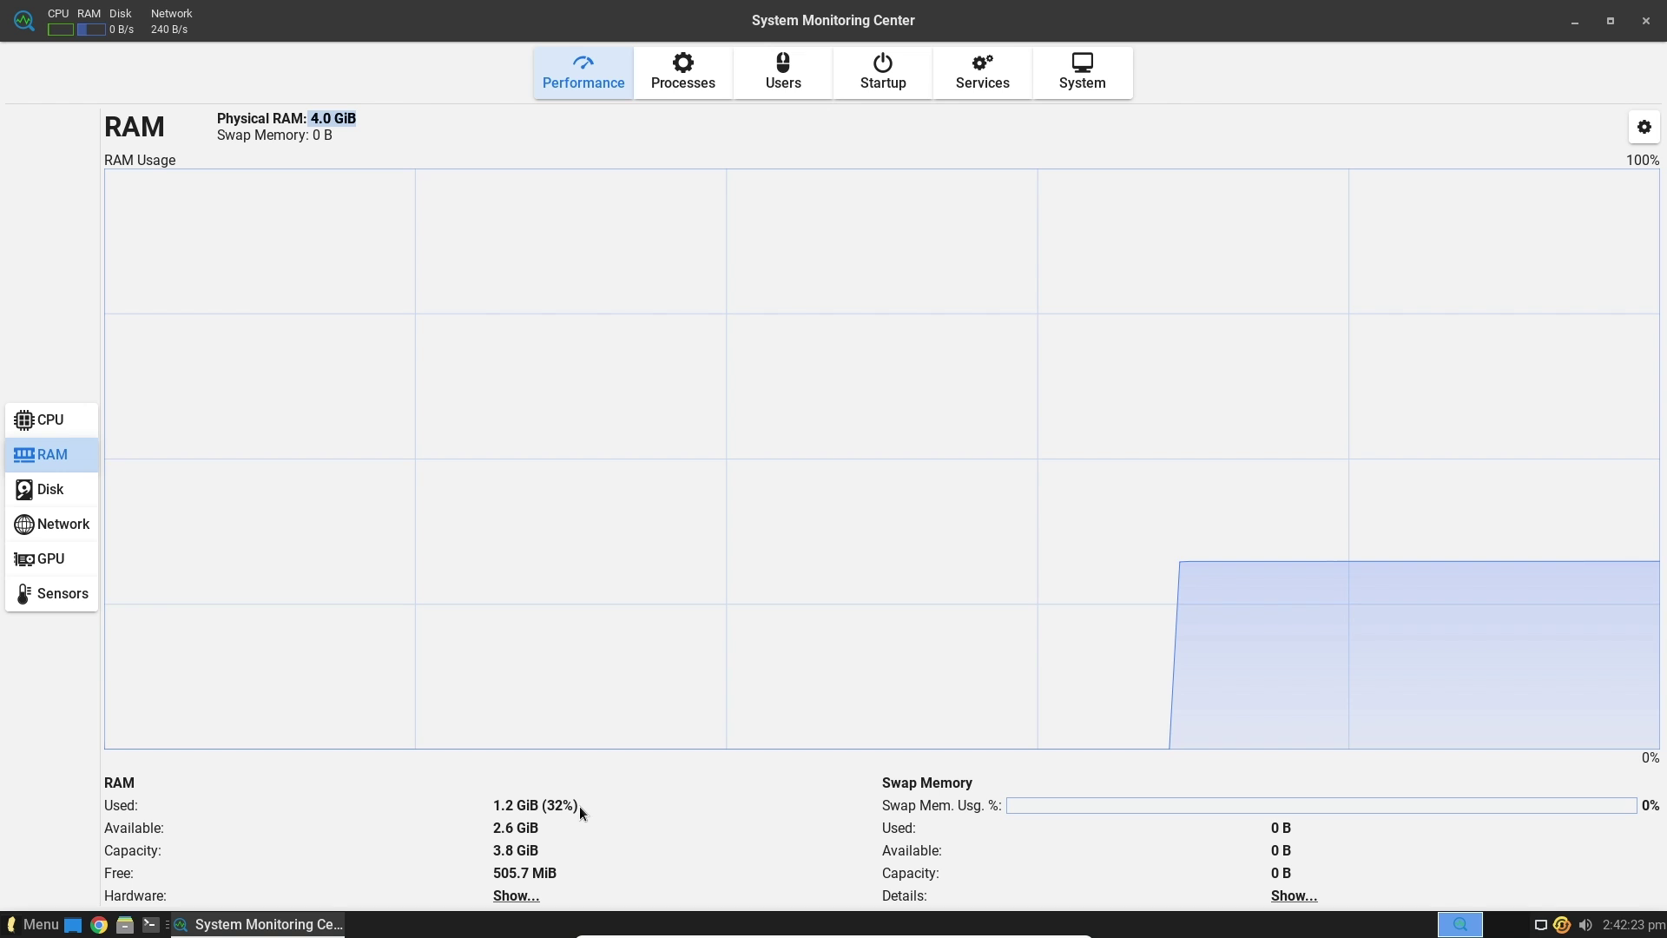
click(78, 429)
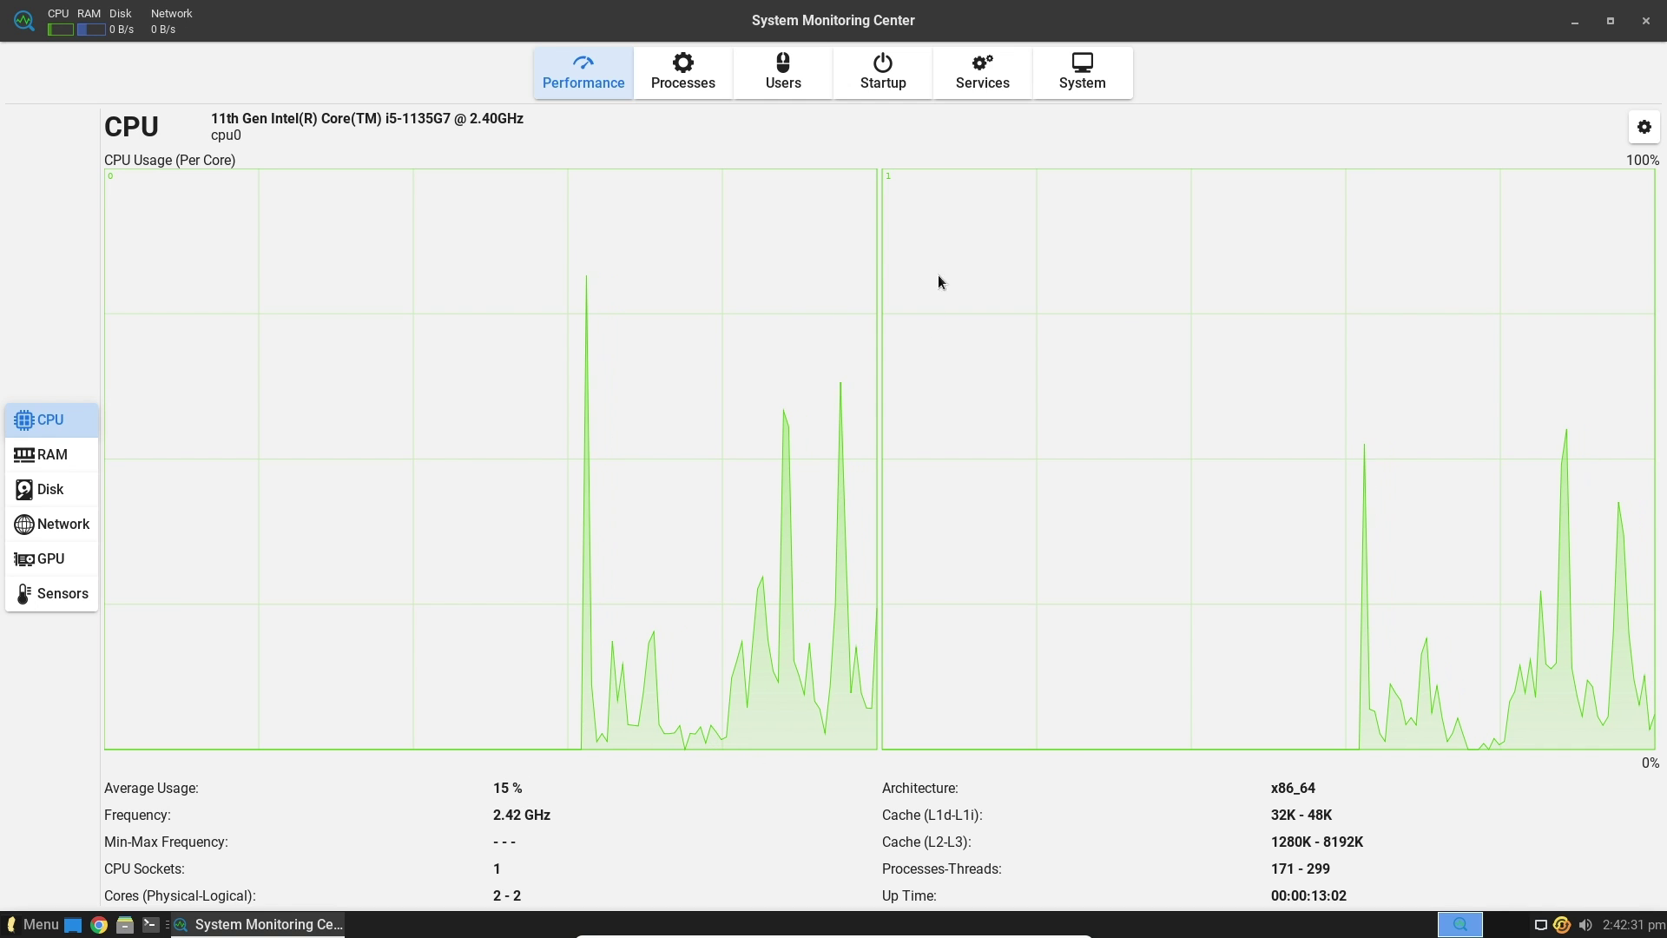
click(87, 454)
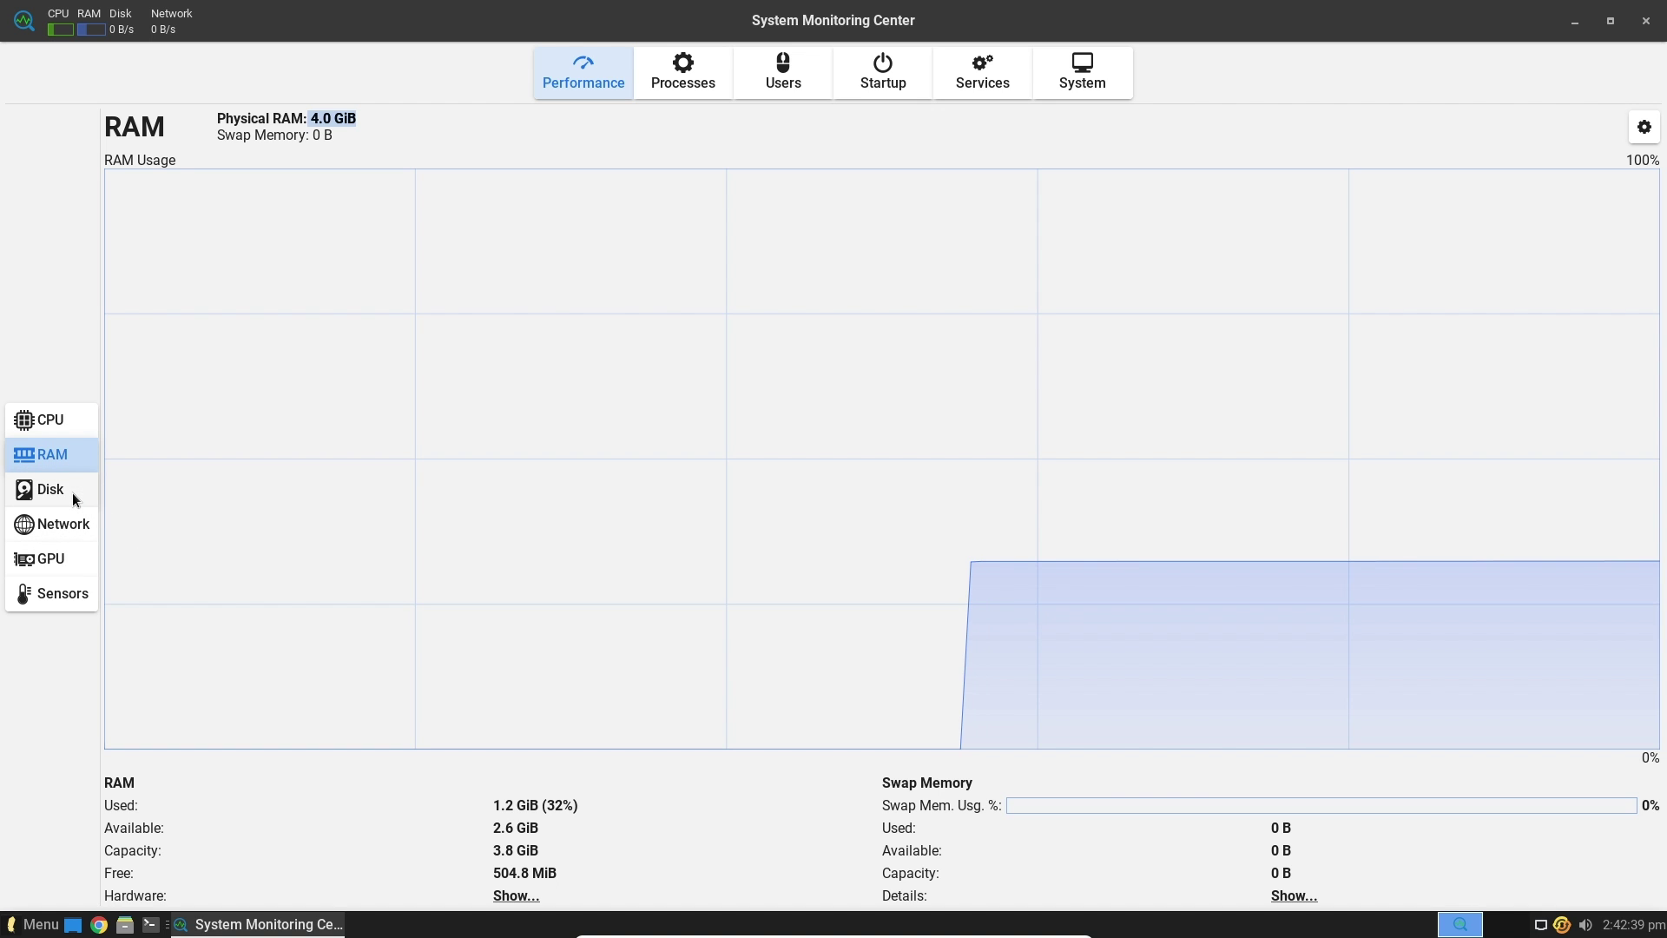
click(662, 80)
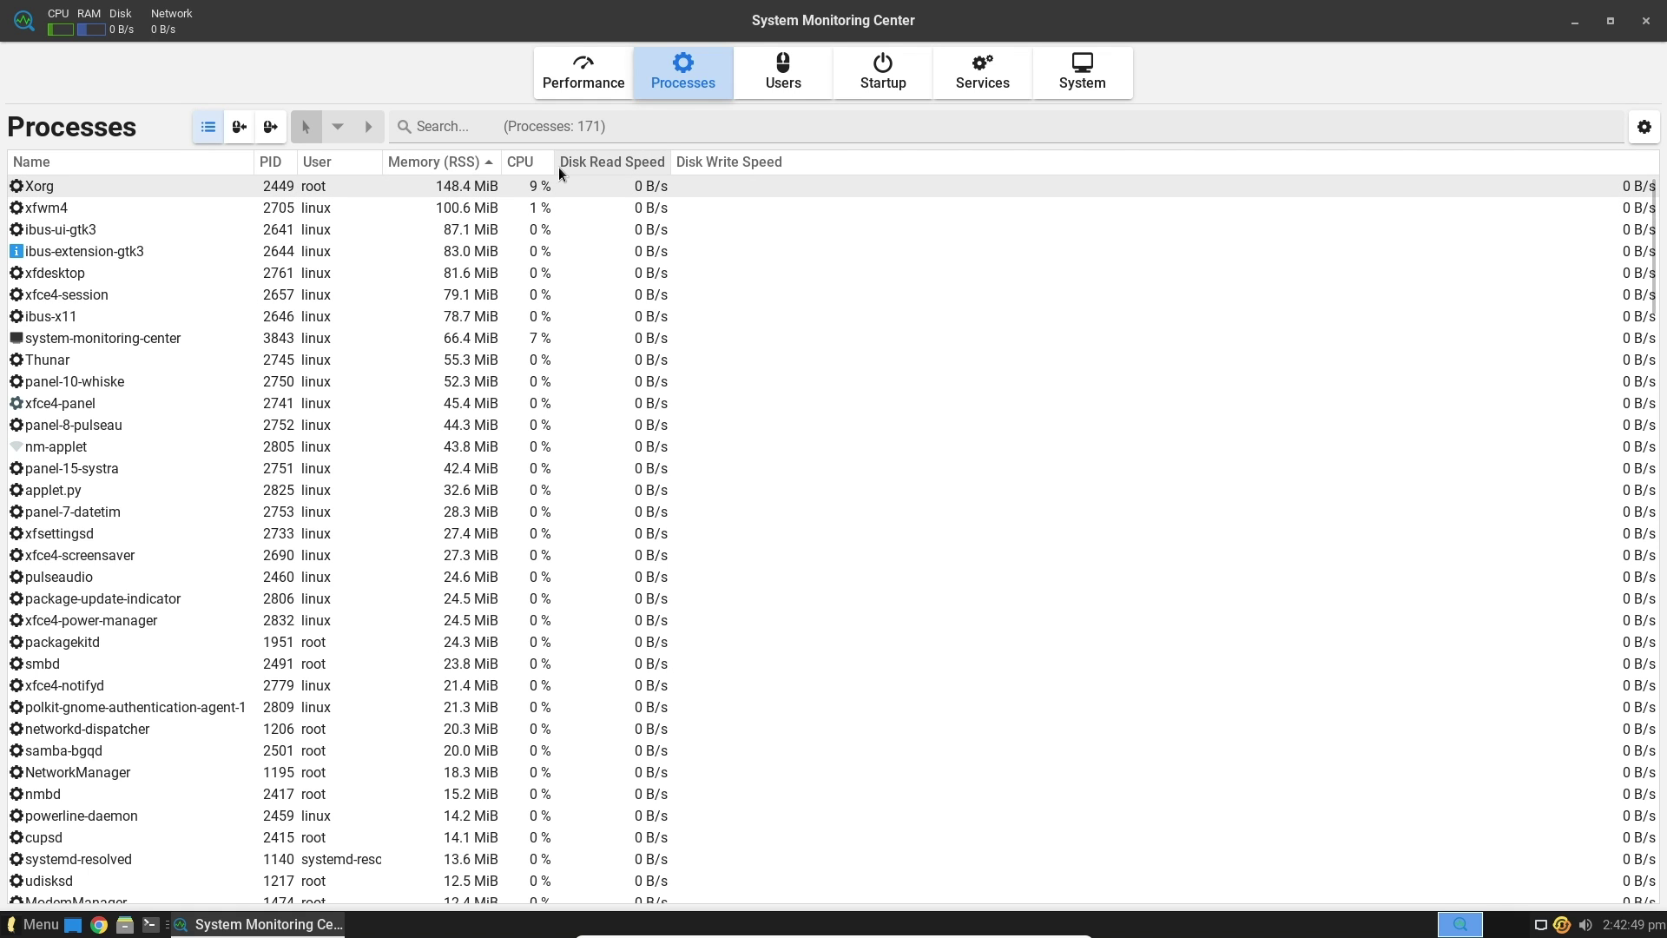
Re-sort processes by Memory, check the Users and 39 Startup items, then close System Monitoring Center
click(451, 163)
click(451, 163)
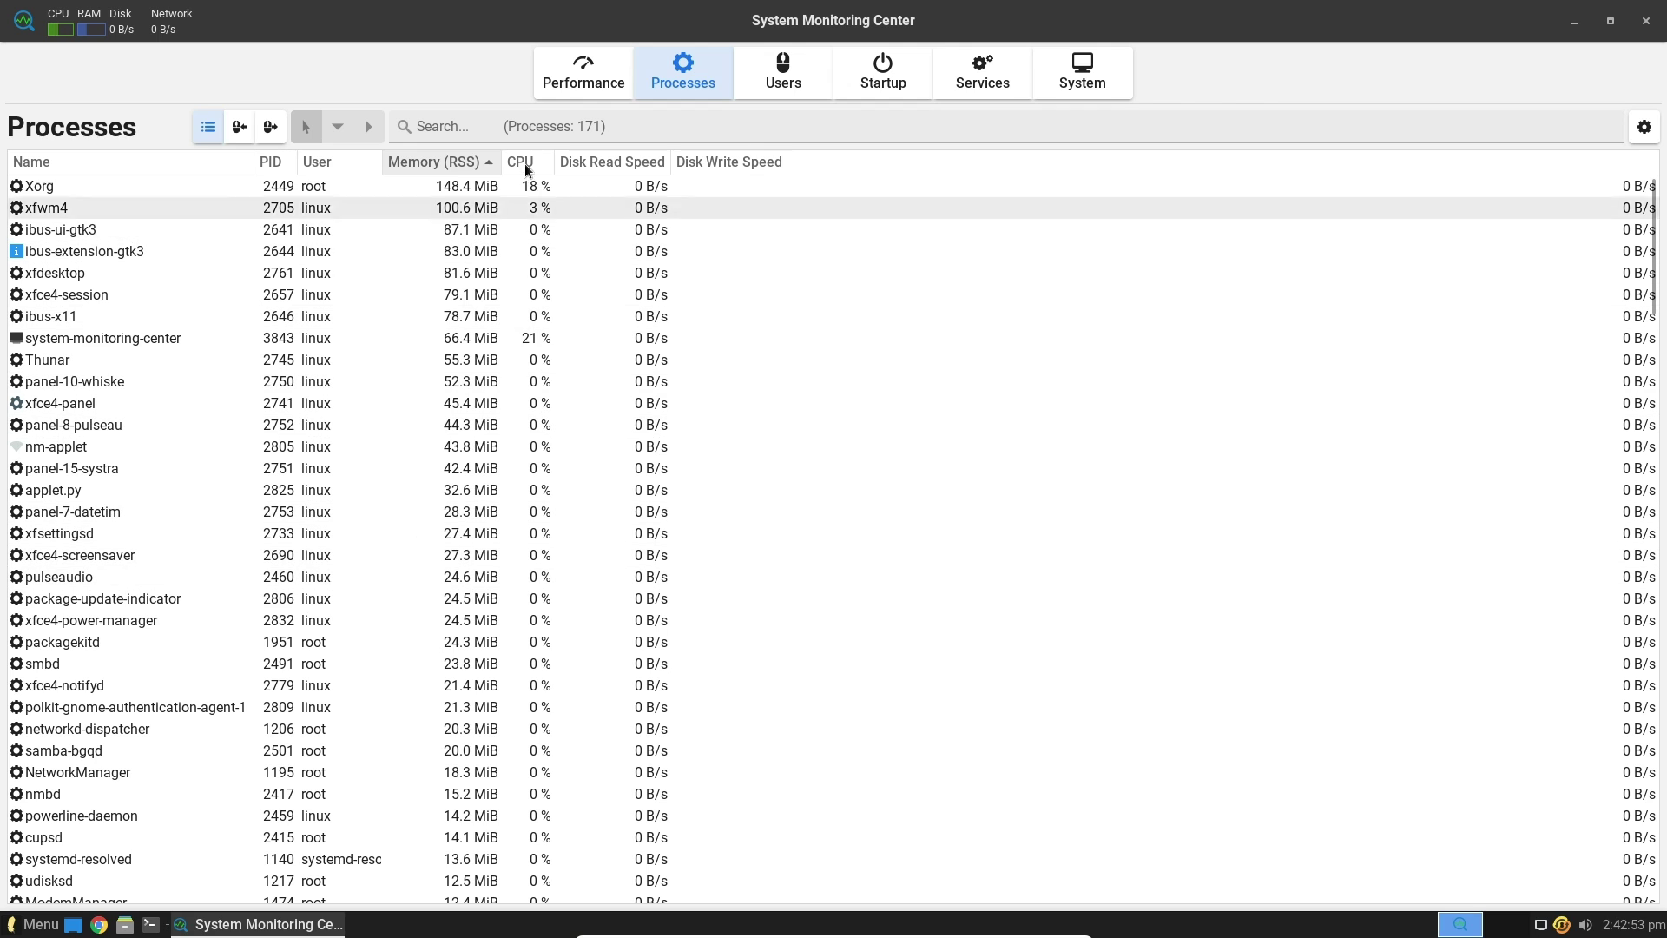
click(803, 83)
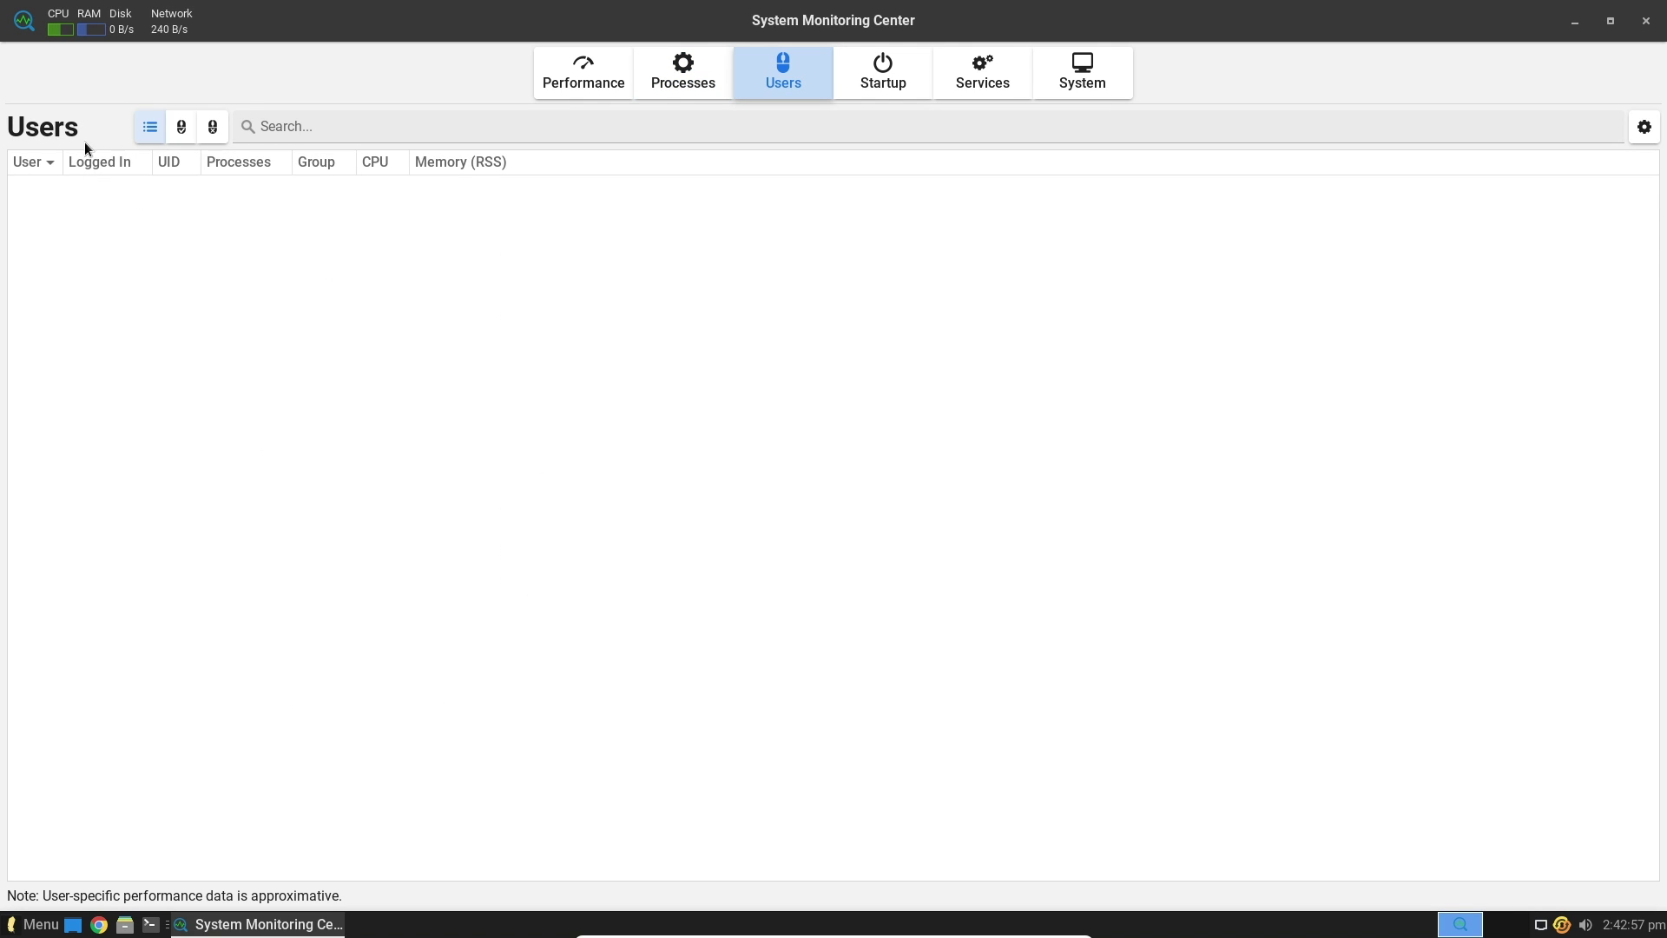
click(909, 85)
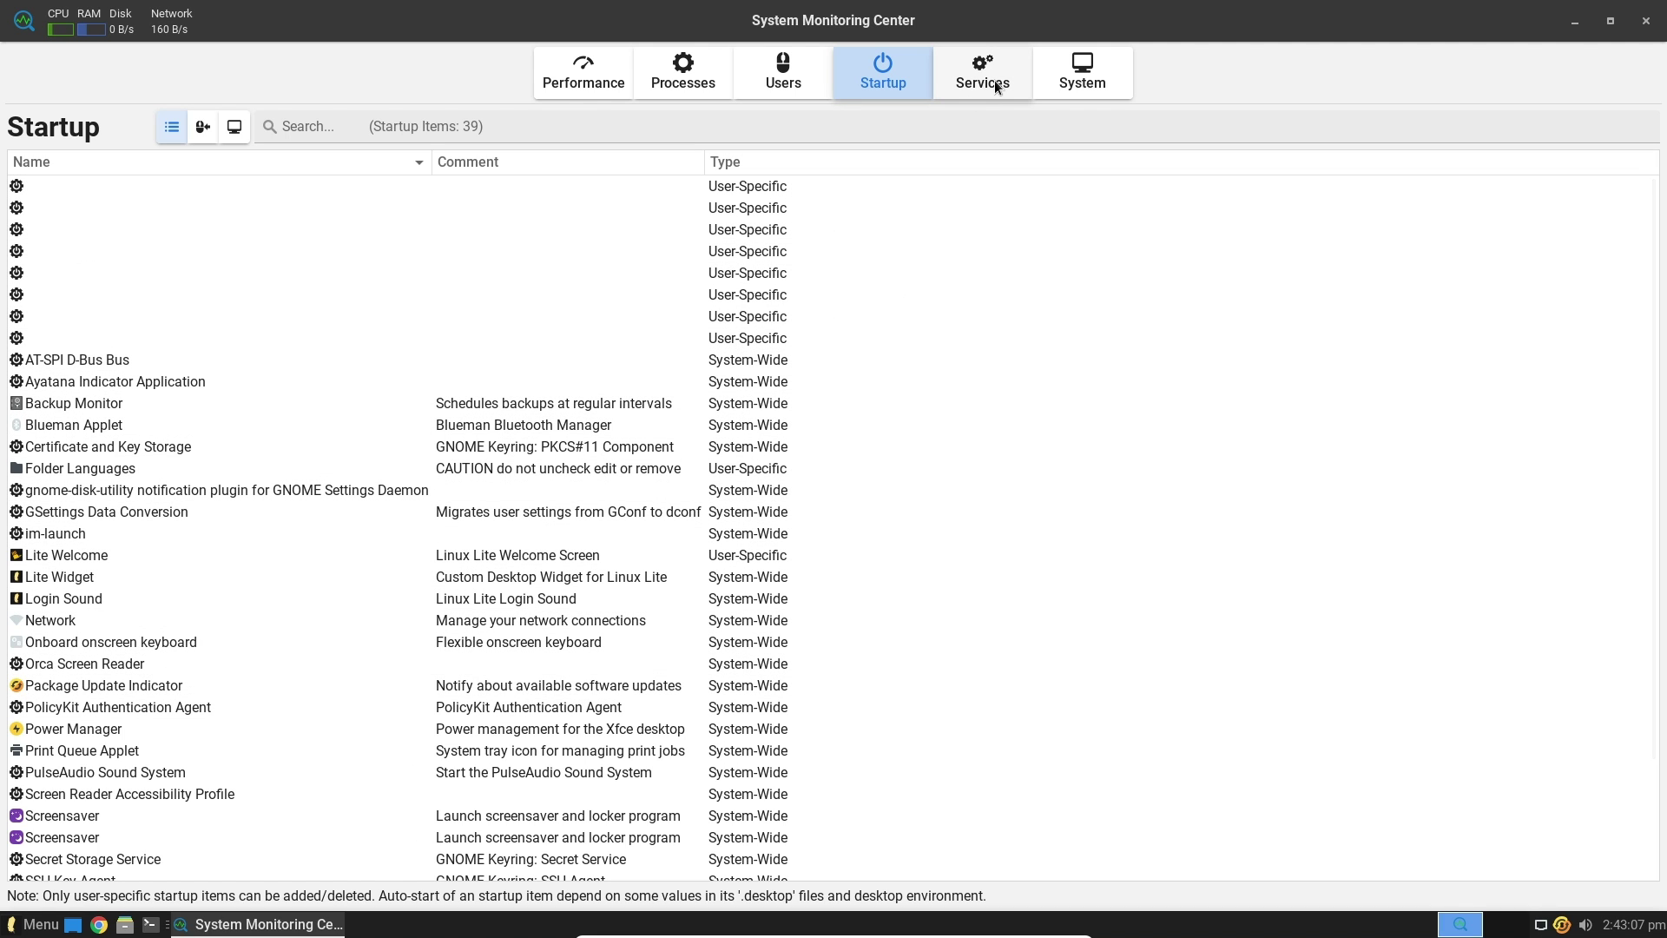
click(623, 82)
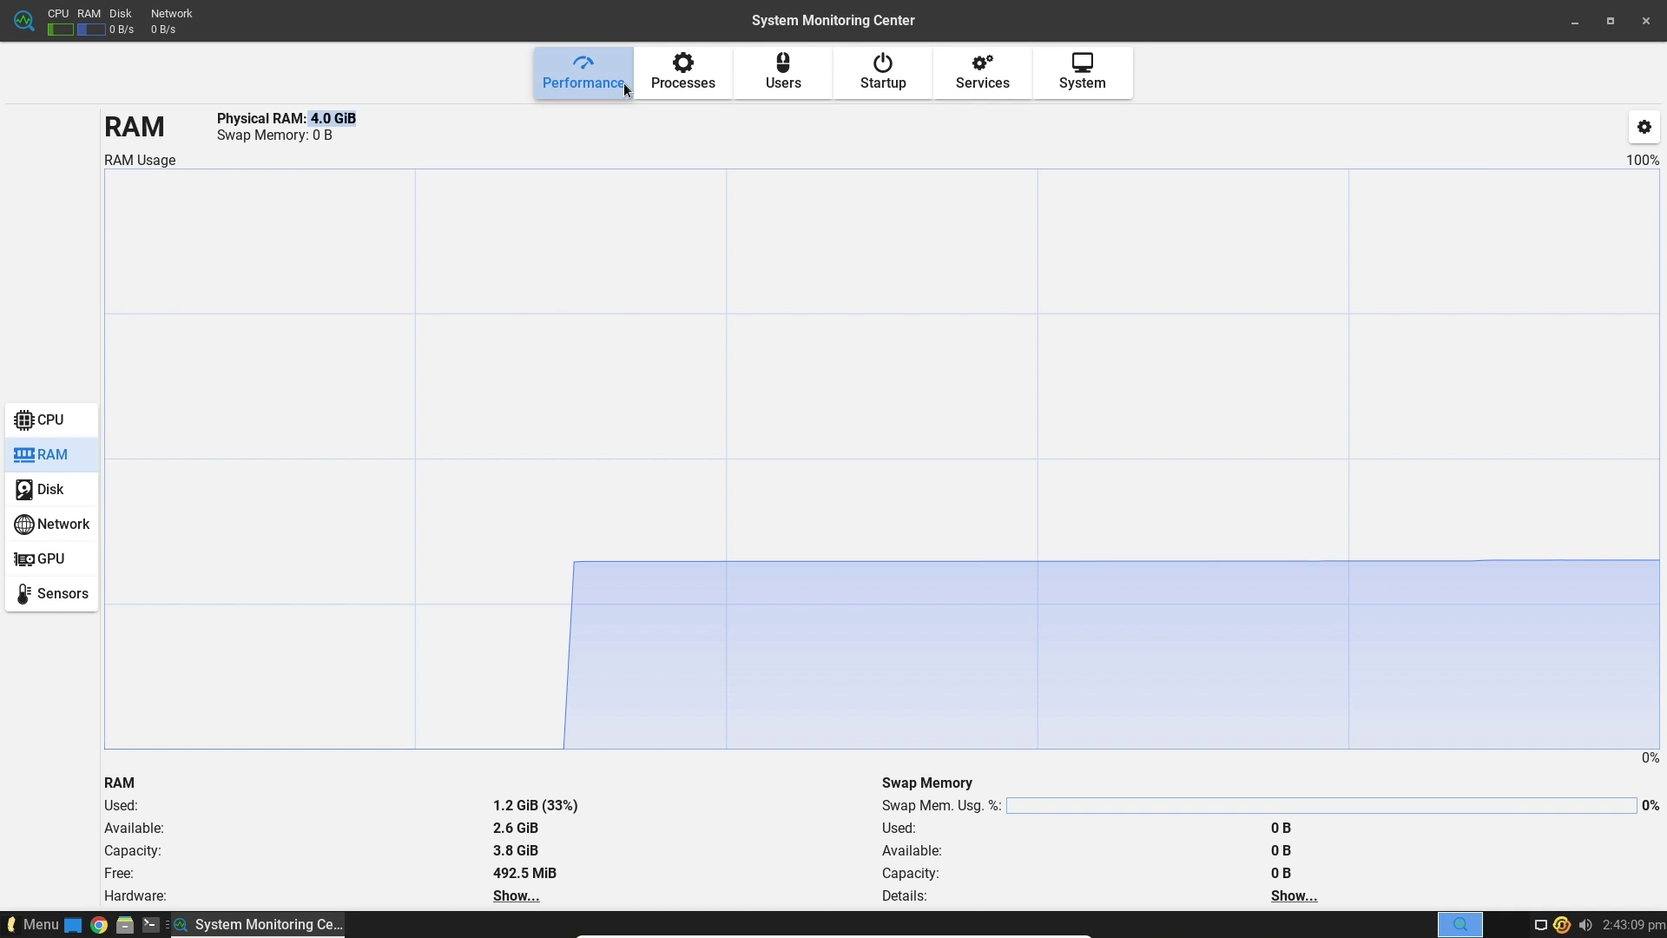
click(1645, 20)
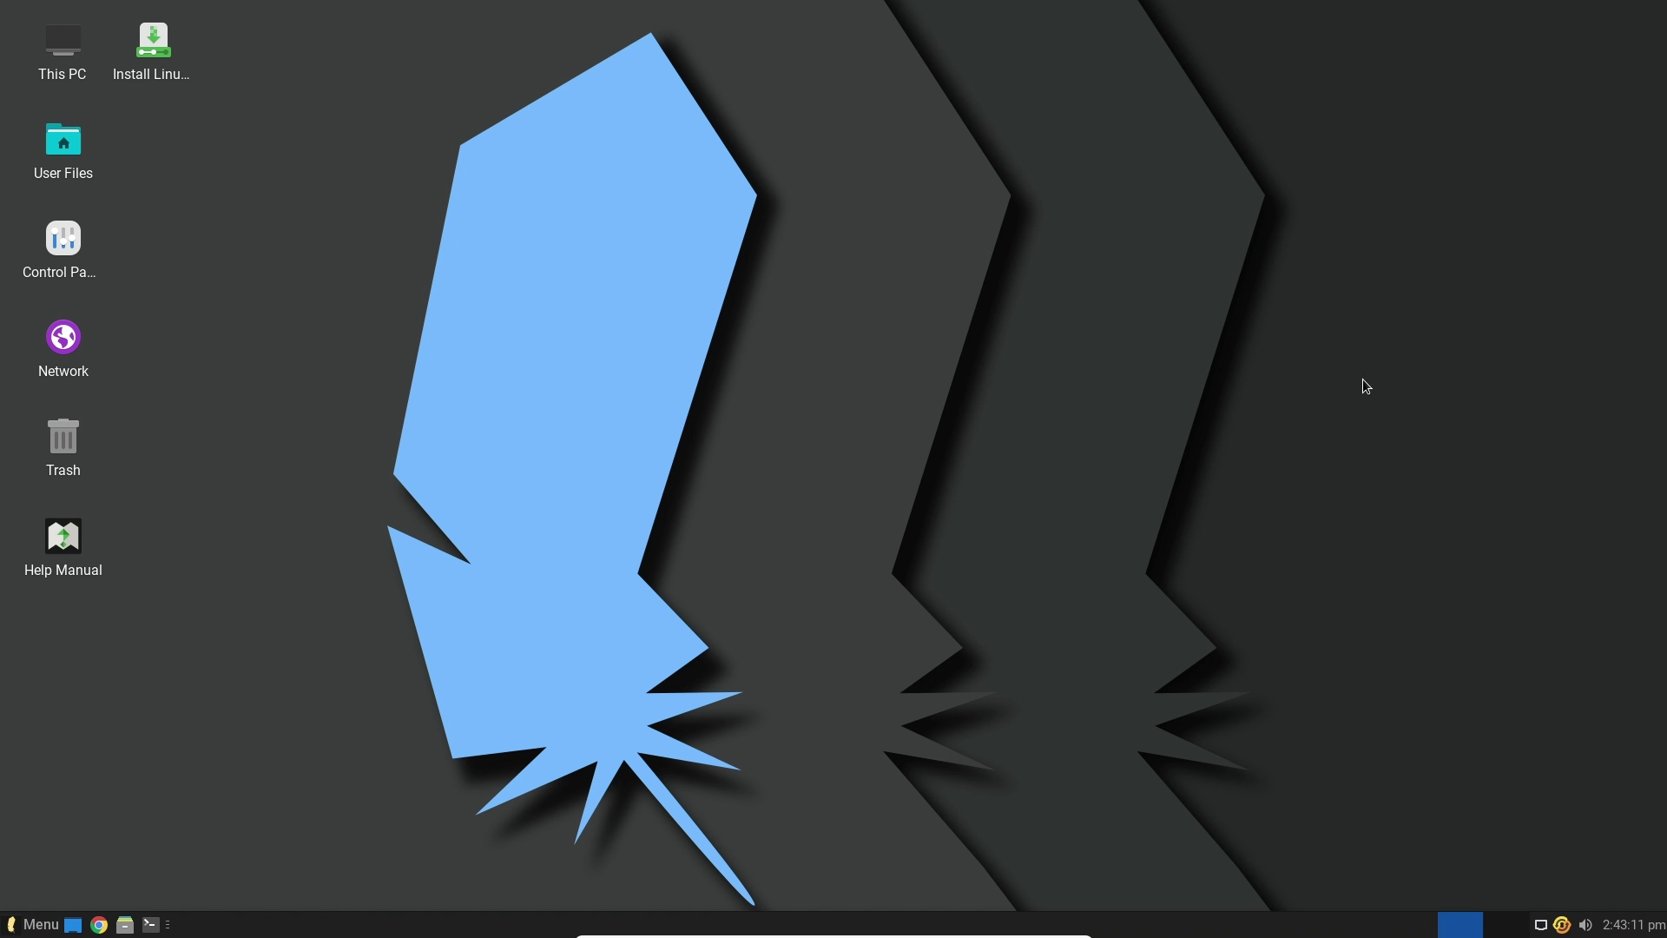
click(28, 923)
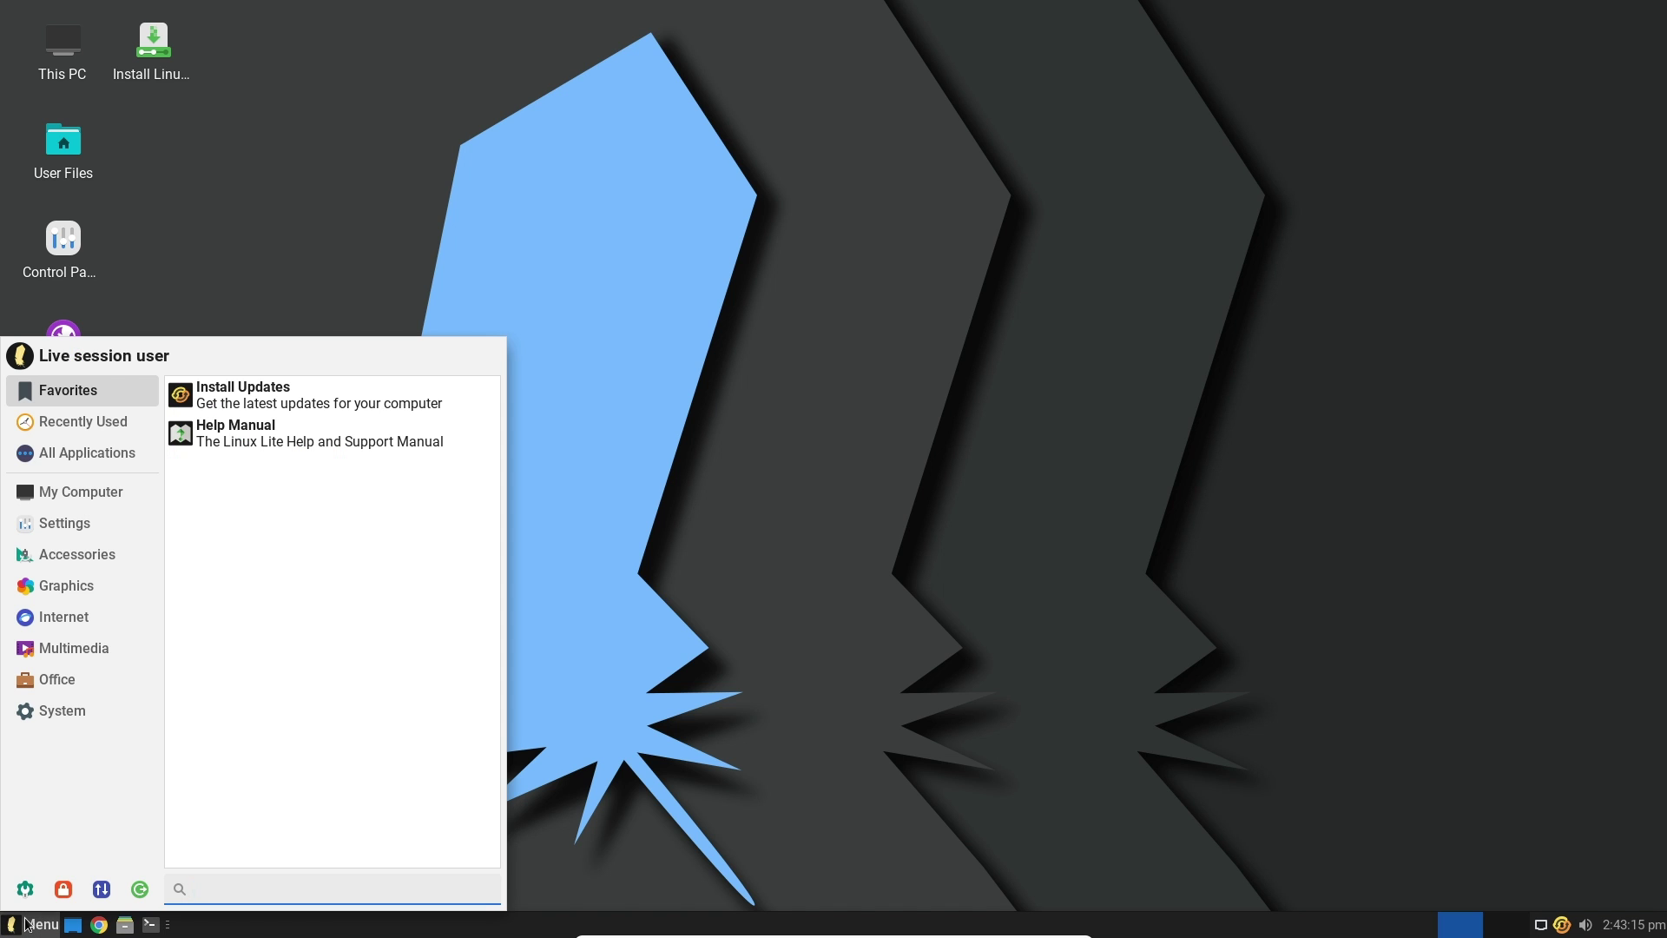
Browse the Whisker menu categories, clear a test search for '1', and list the Office applications
mouse_move(131, 496)
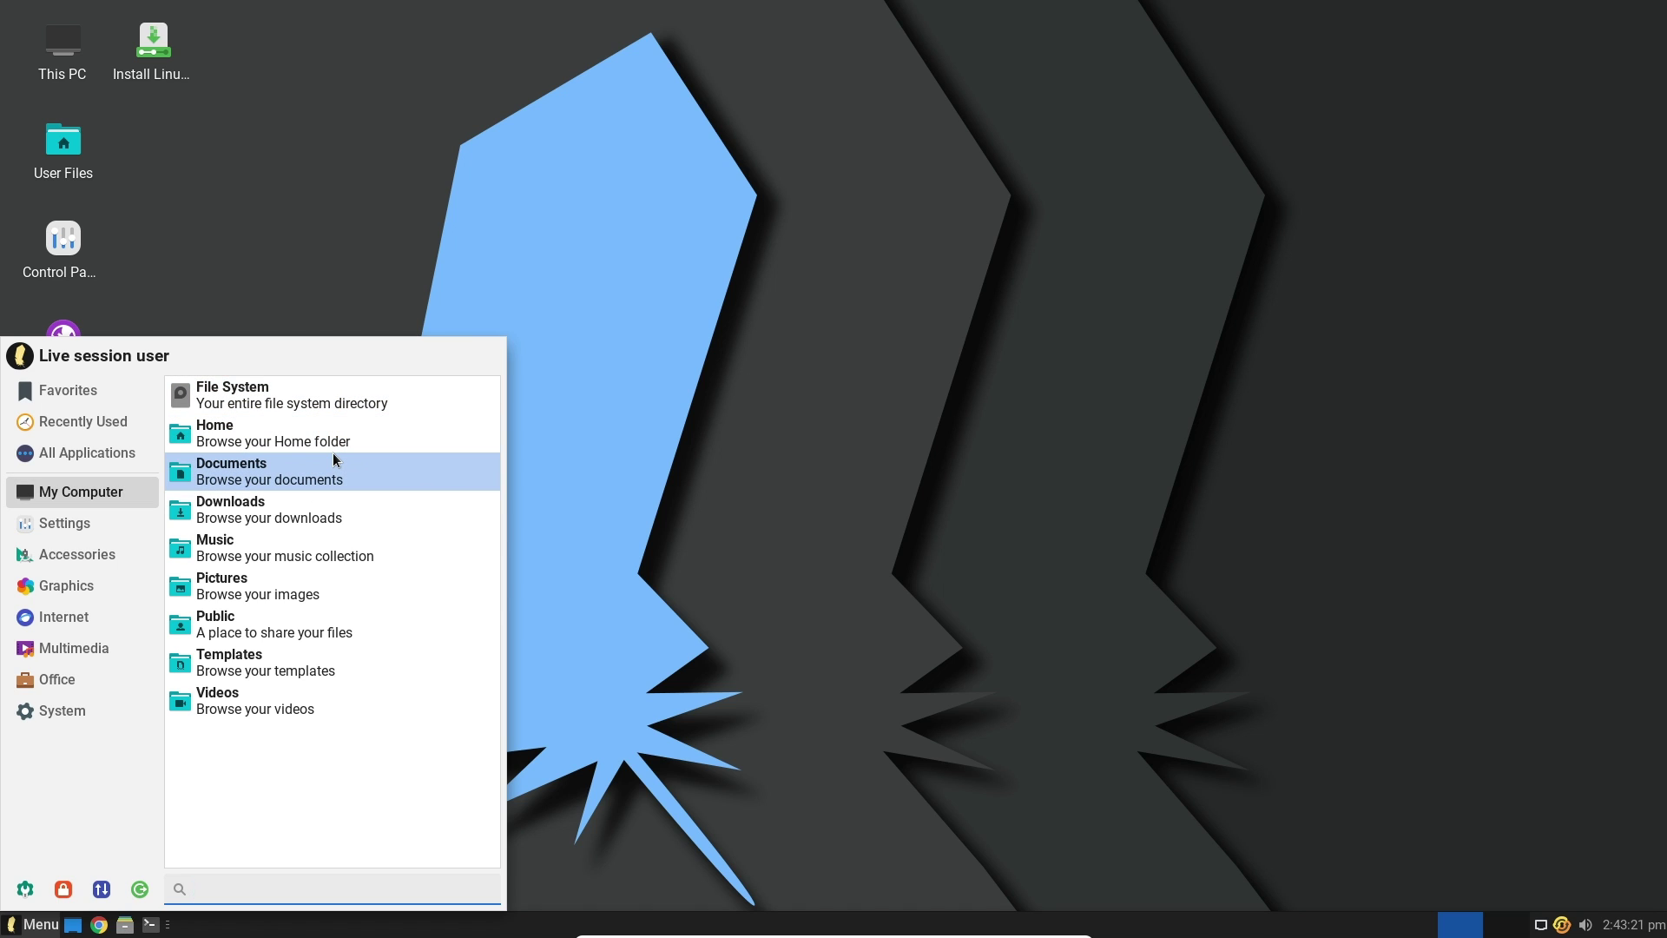
mouse_move(112, 524)
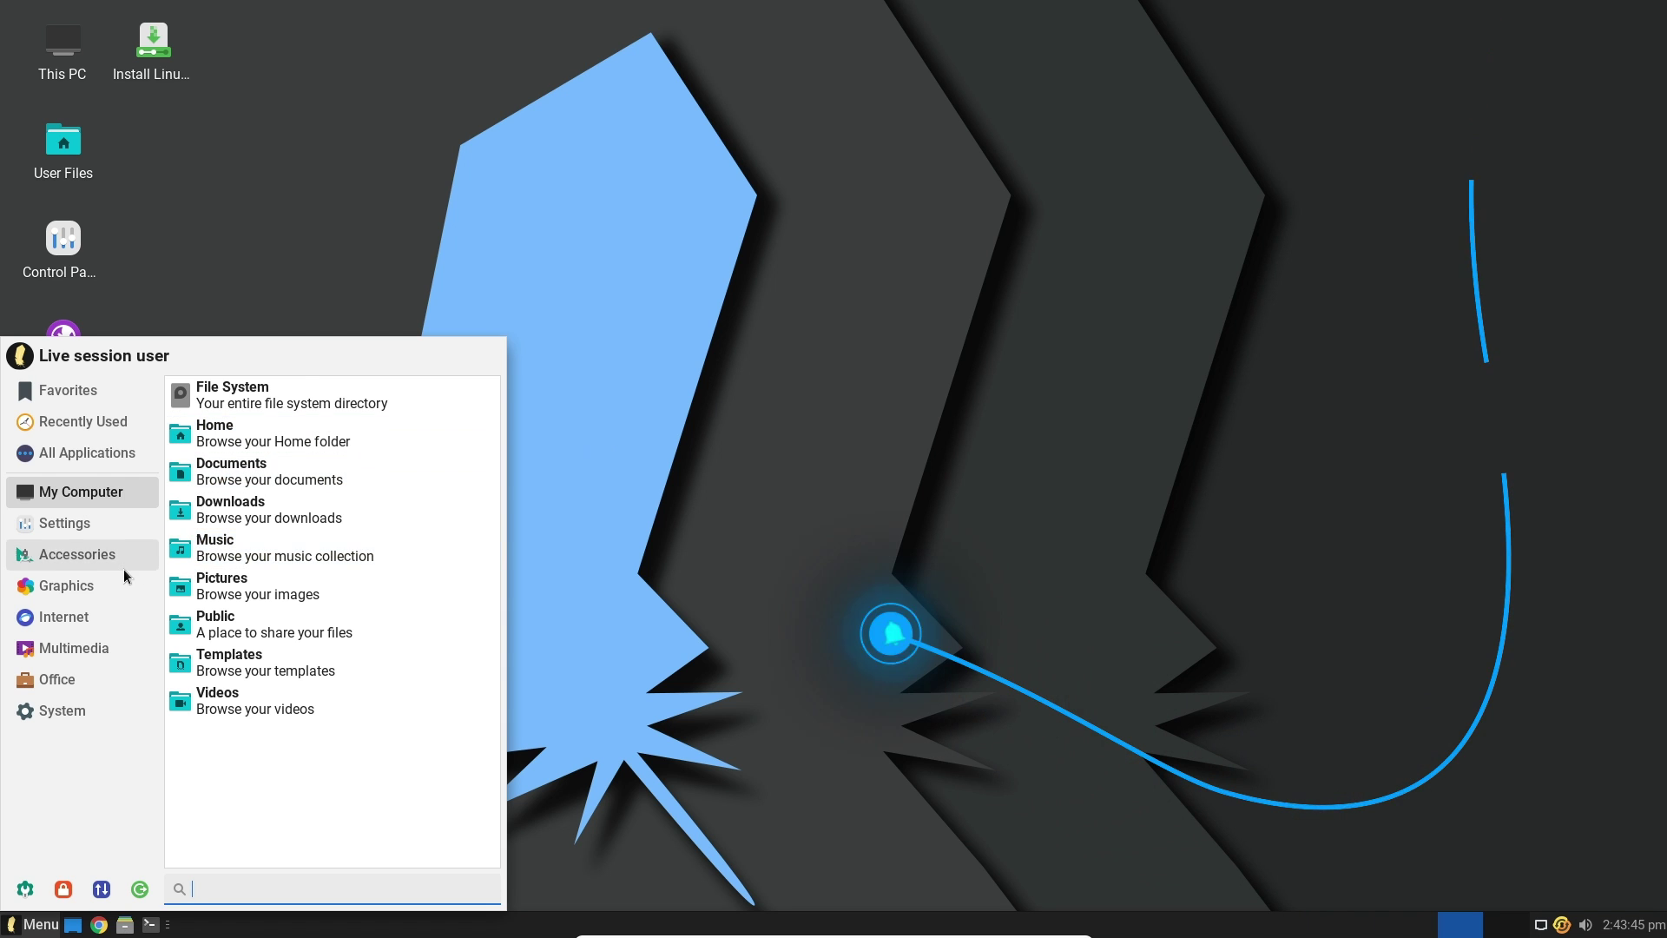
text(1)
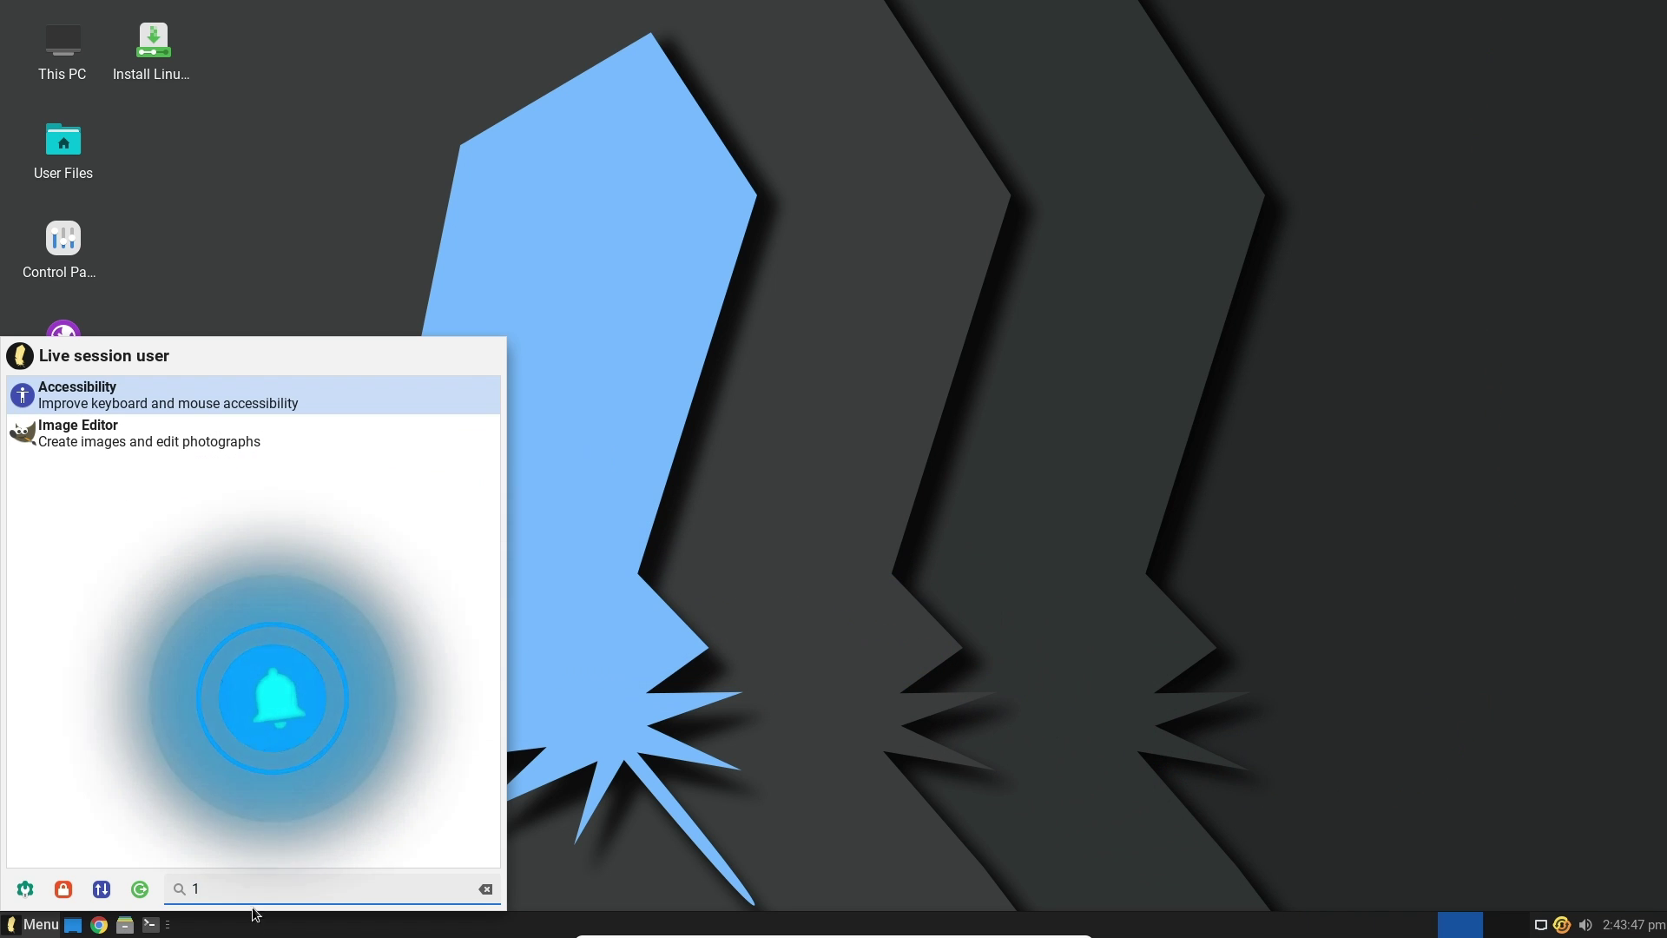
key(BackSpace)
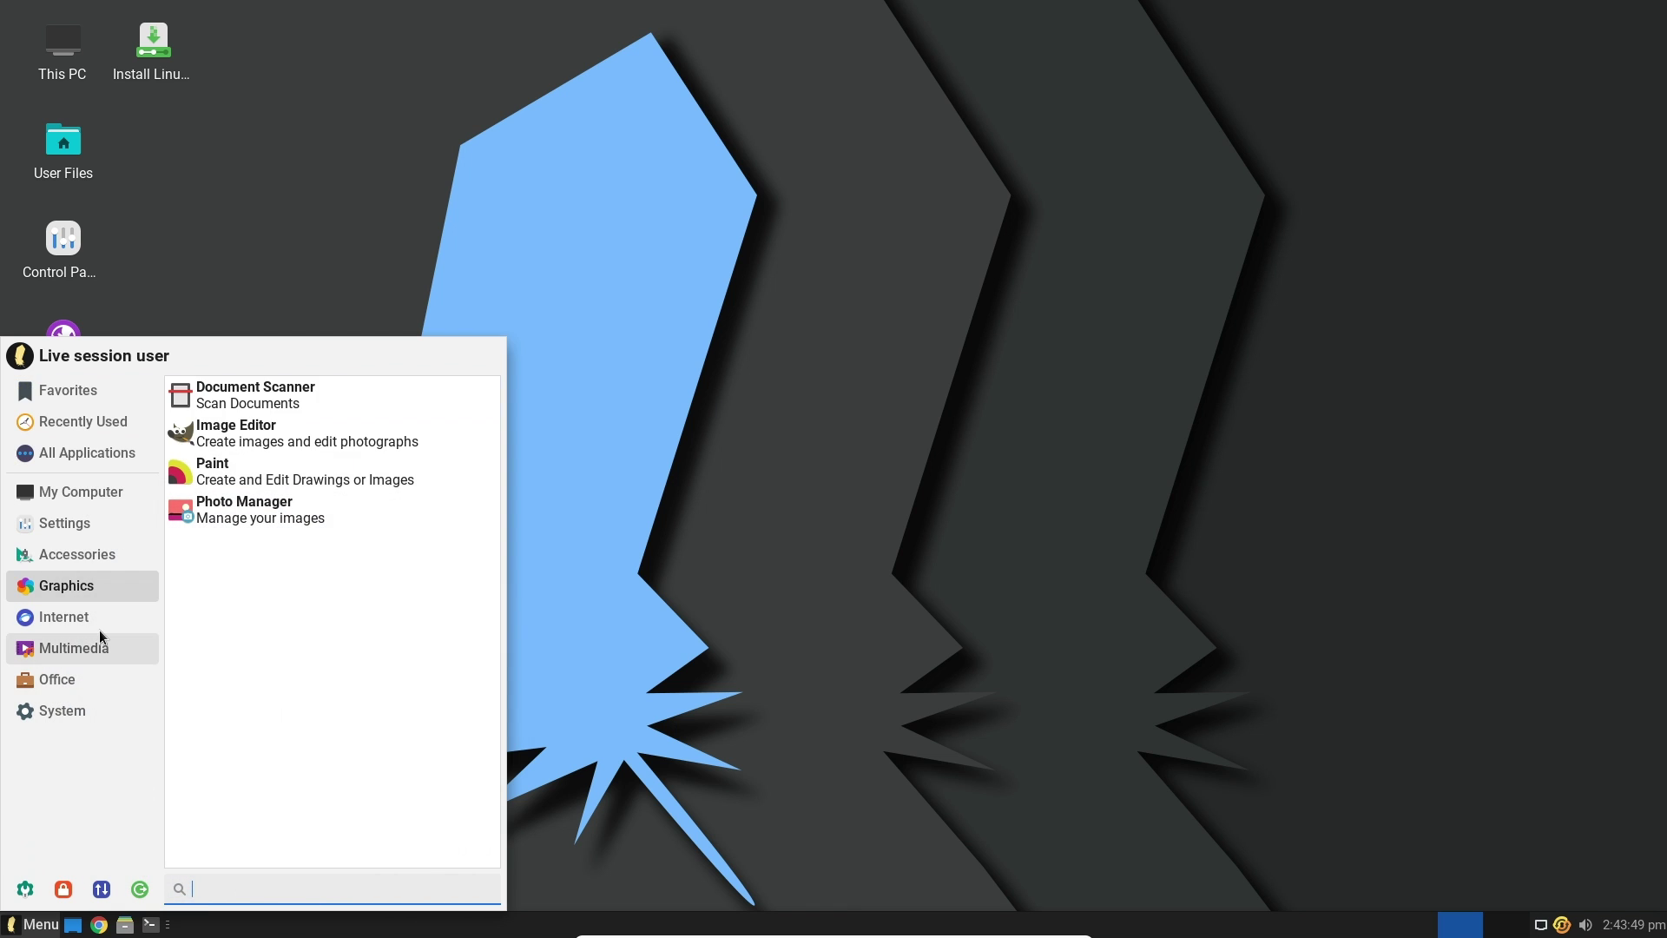
click(99, 631)
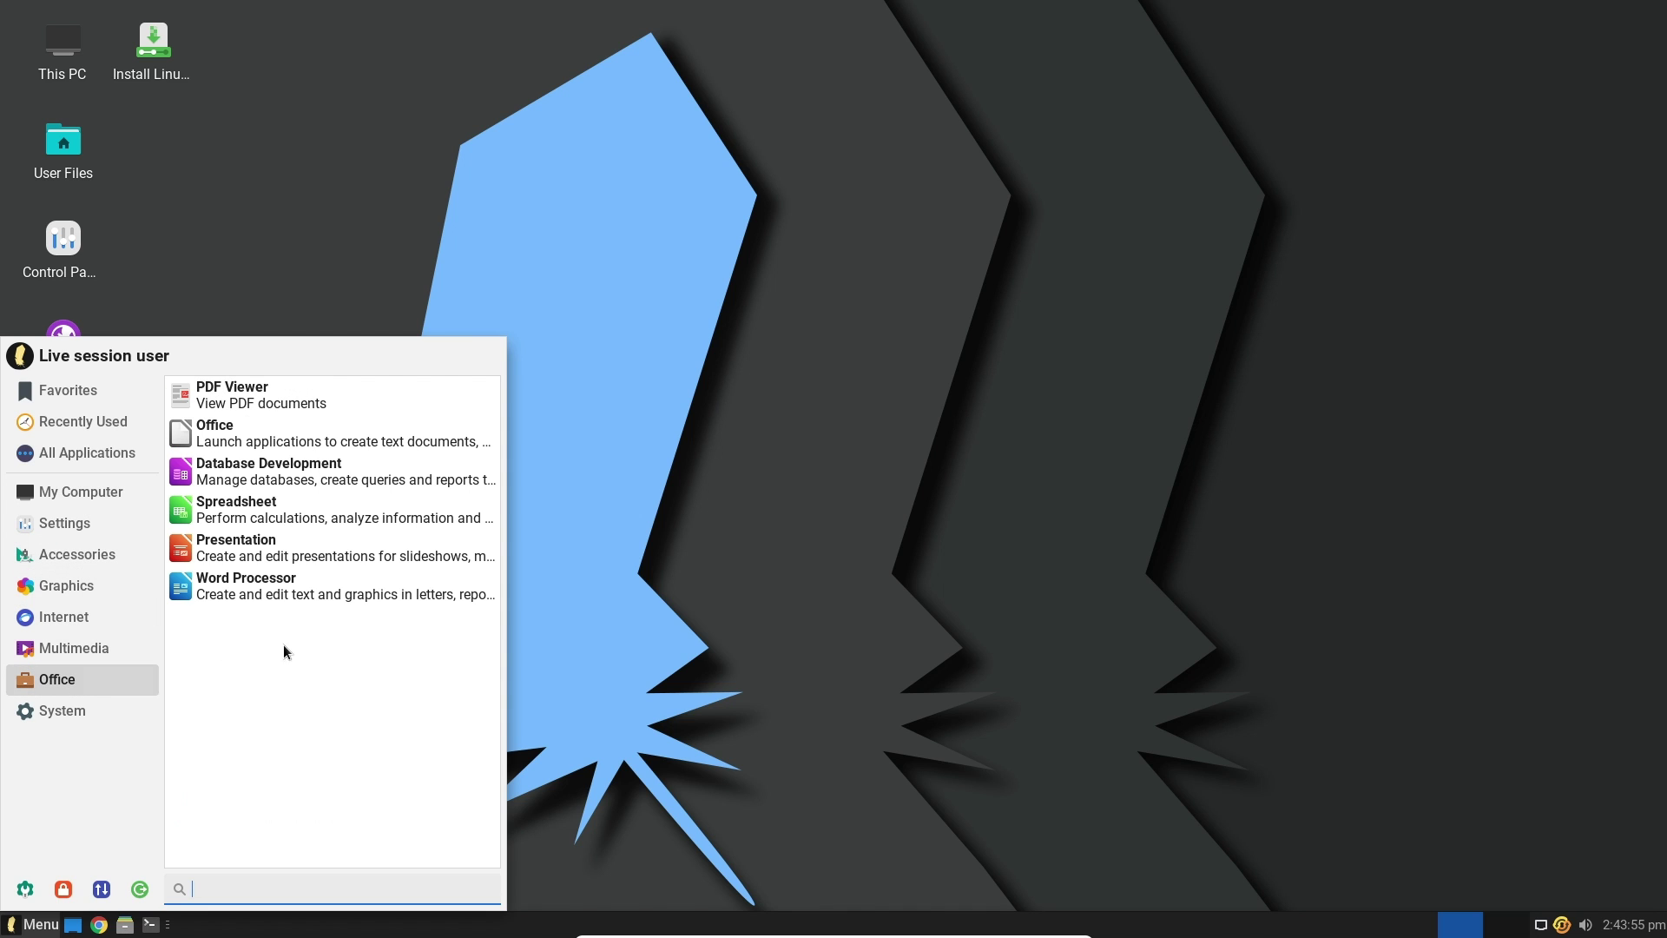
click(306, 586)
Open a blank Word Processor document, dismiss Tip of the Day, and quit Writer
click(305, 582)
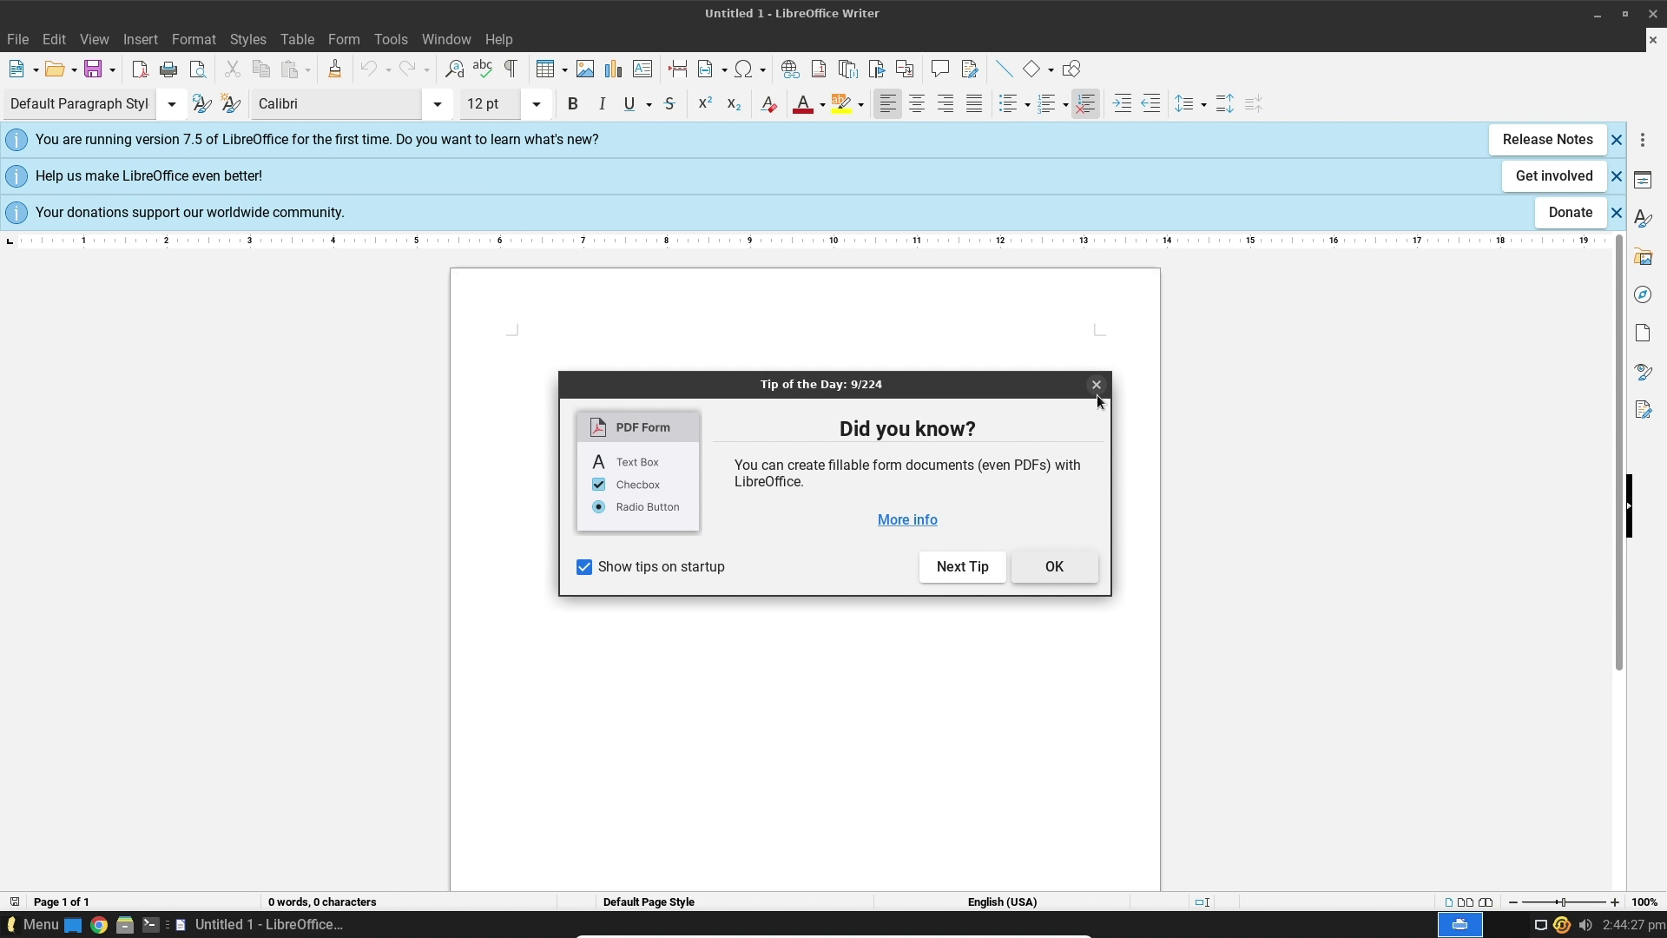
click(1095, 387)
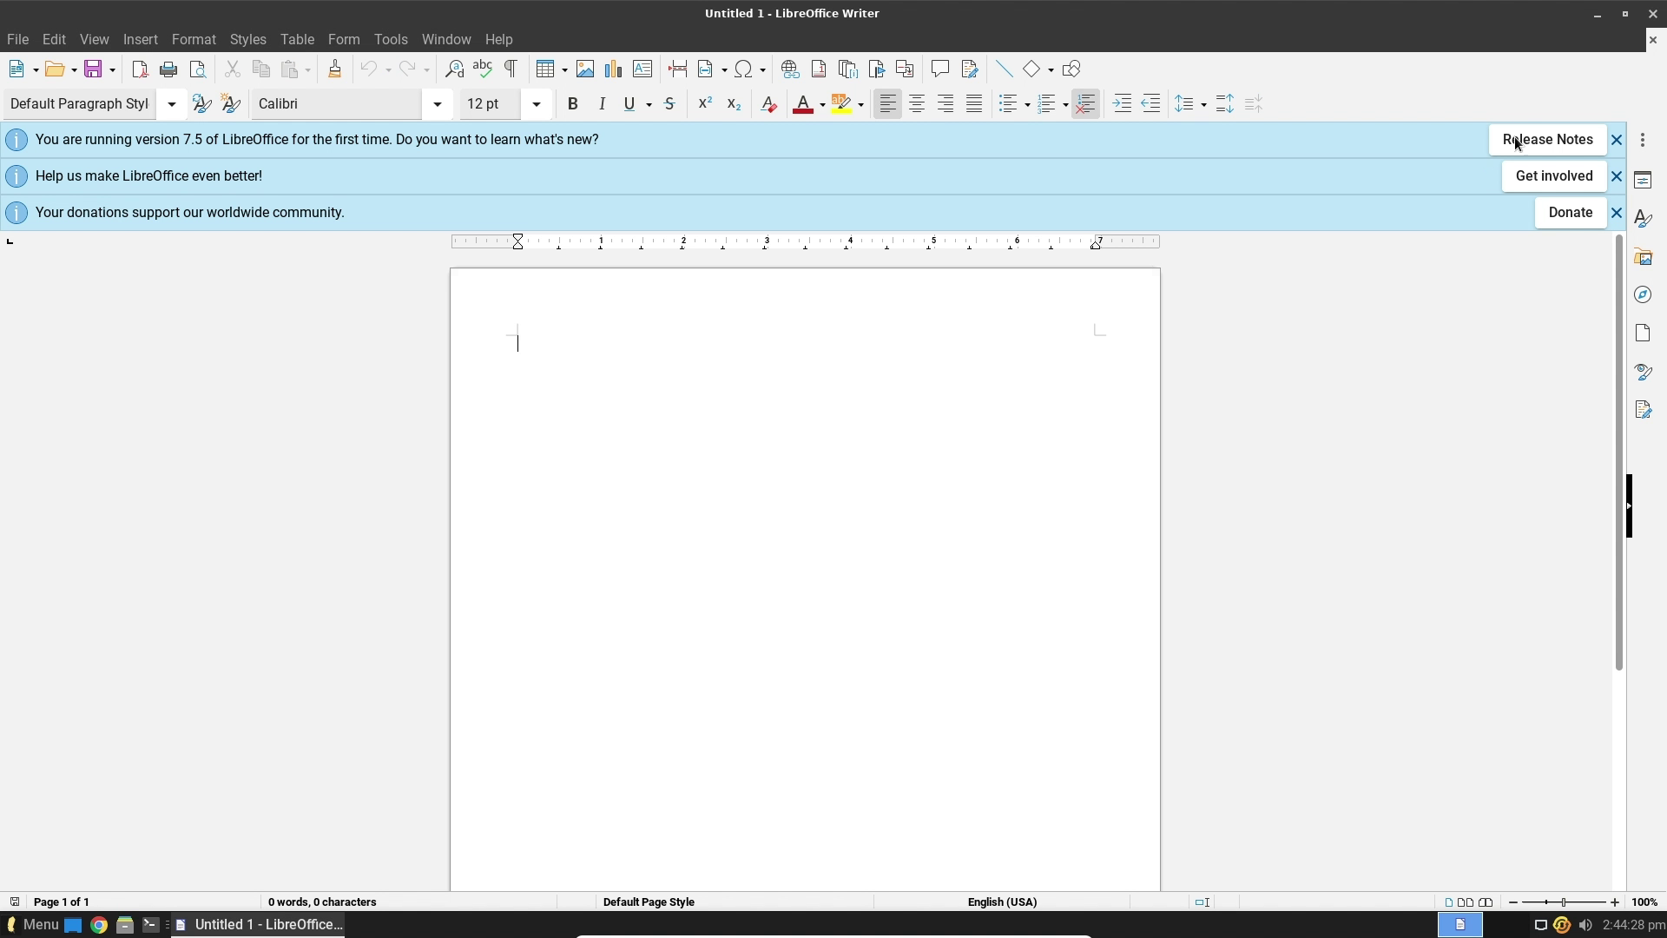
click(1652, 14)
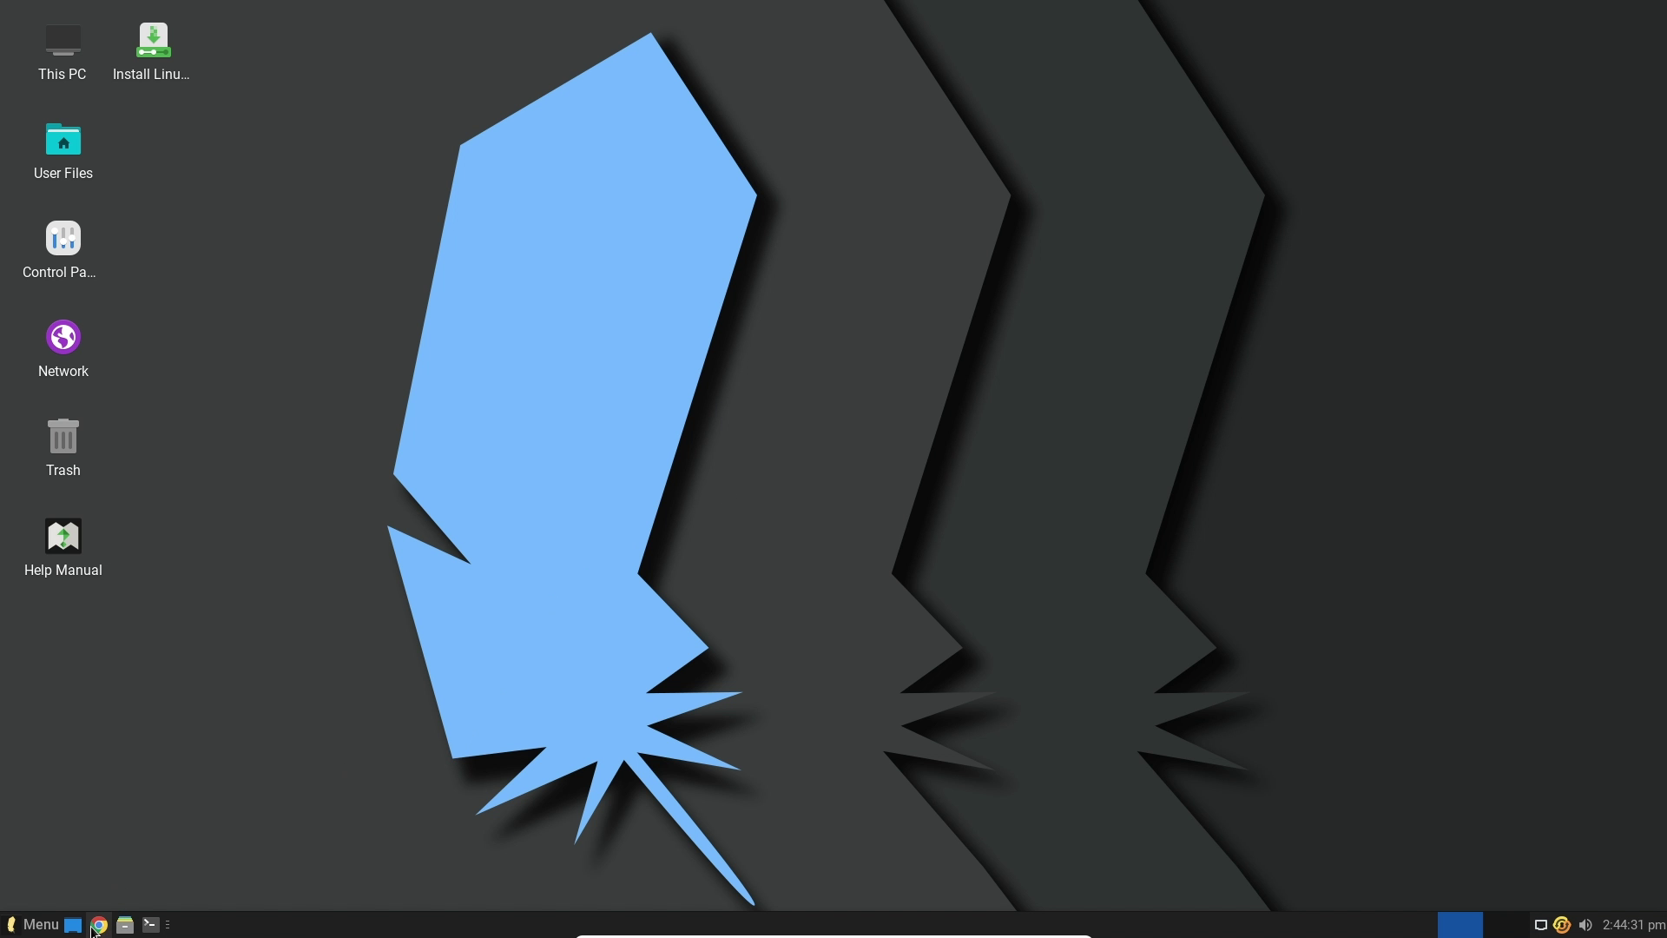
Relaunch Google Chrome on the Linux Lite Search page and dismiss the update warning
click(99, 925)
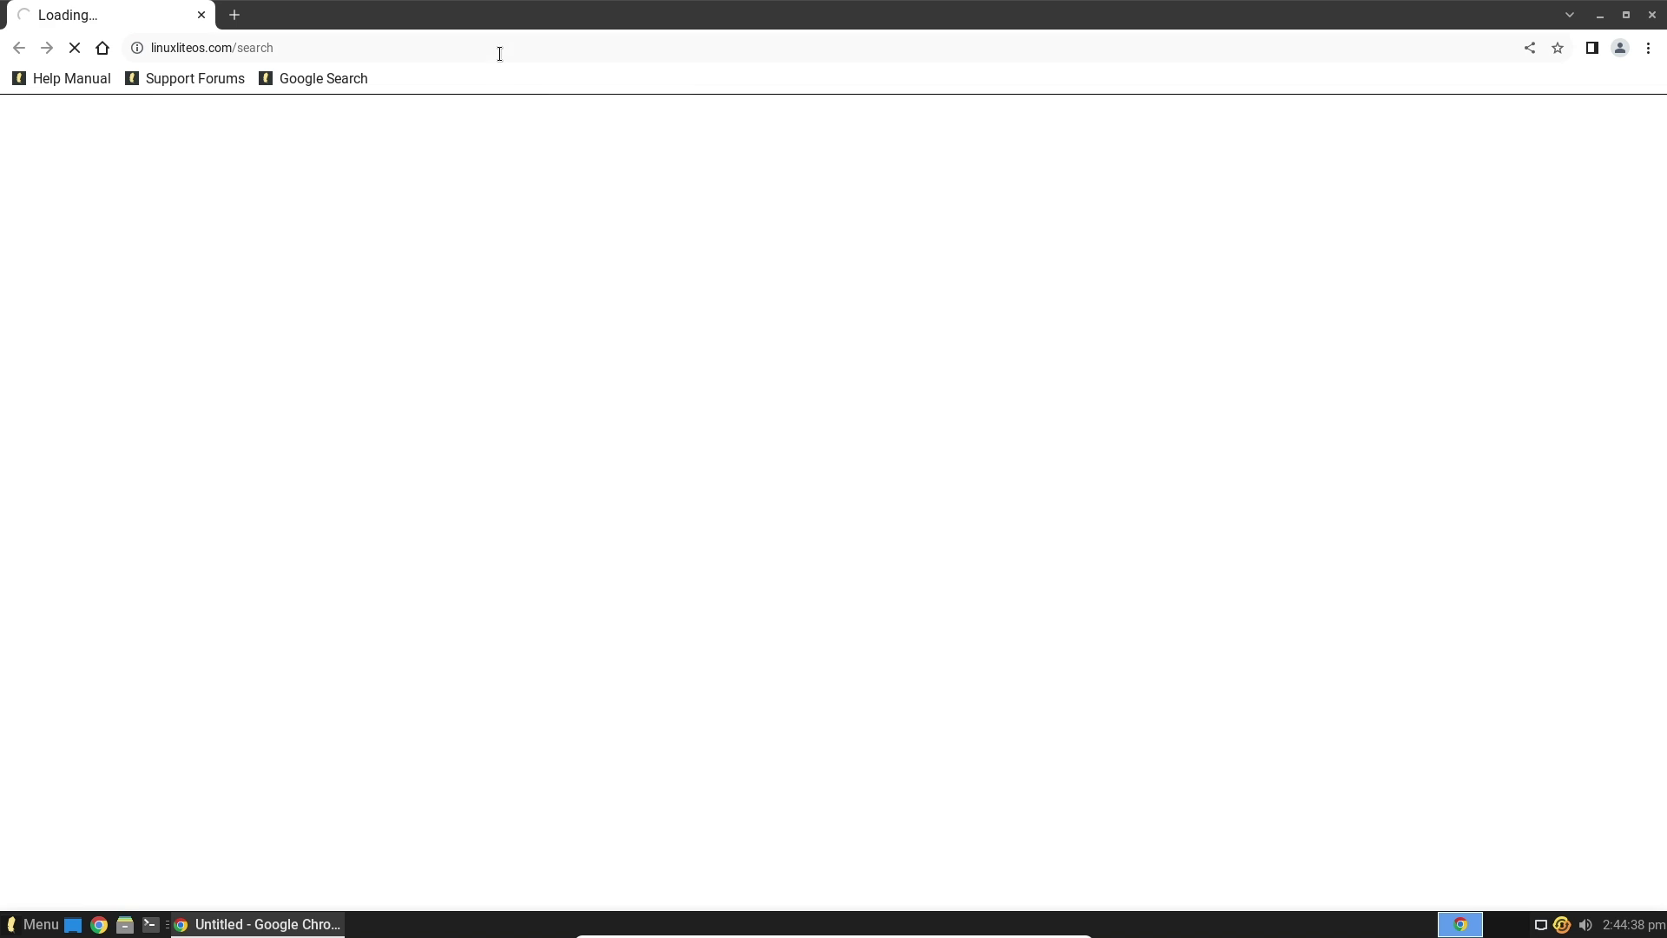
click(499, 54)
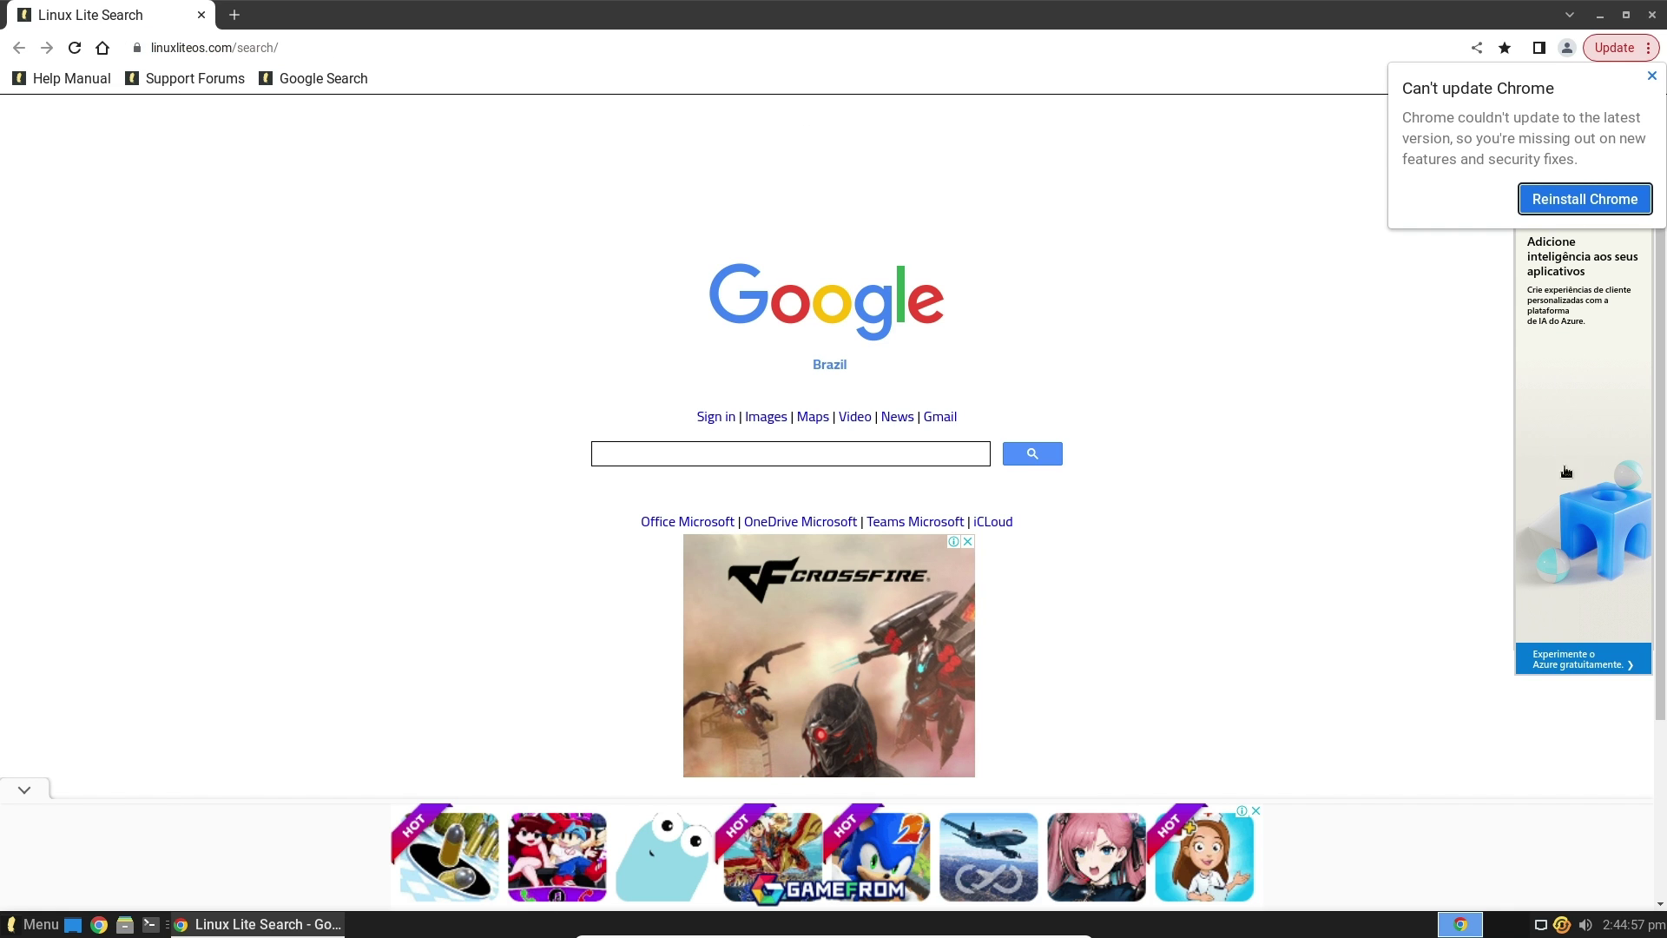
click(1652, 79)
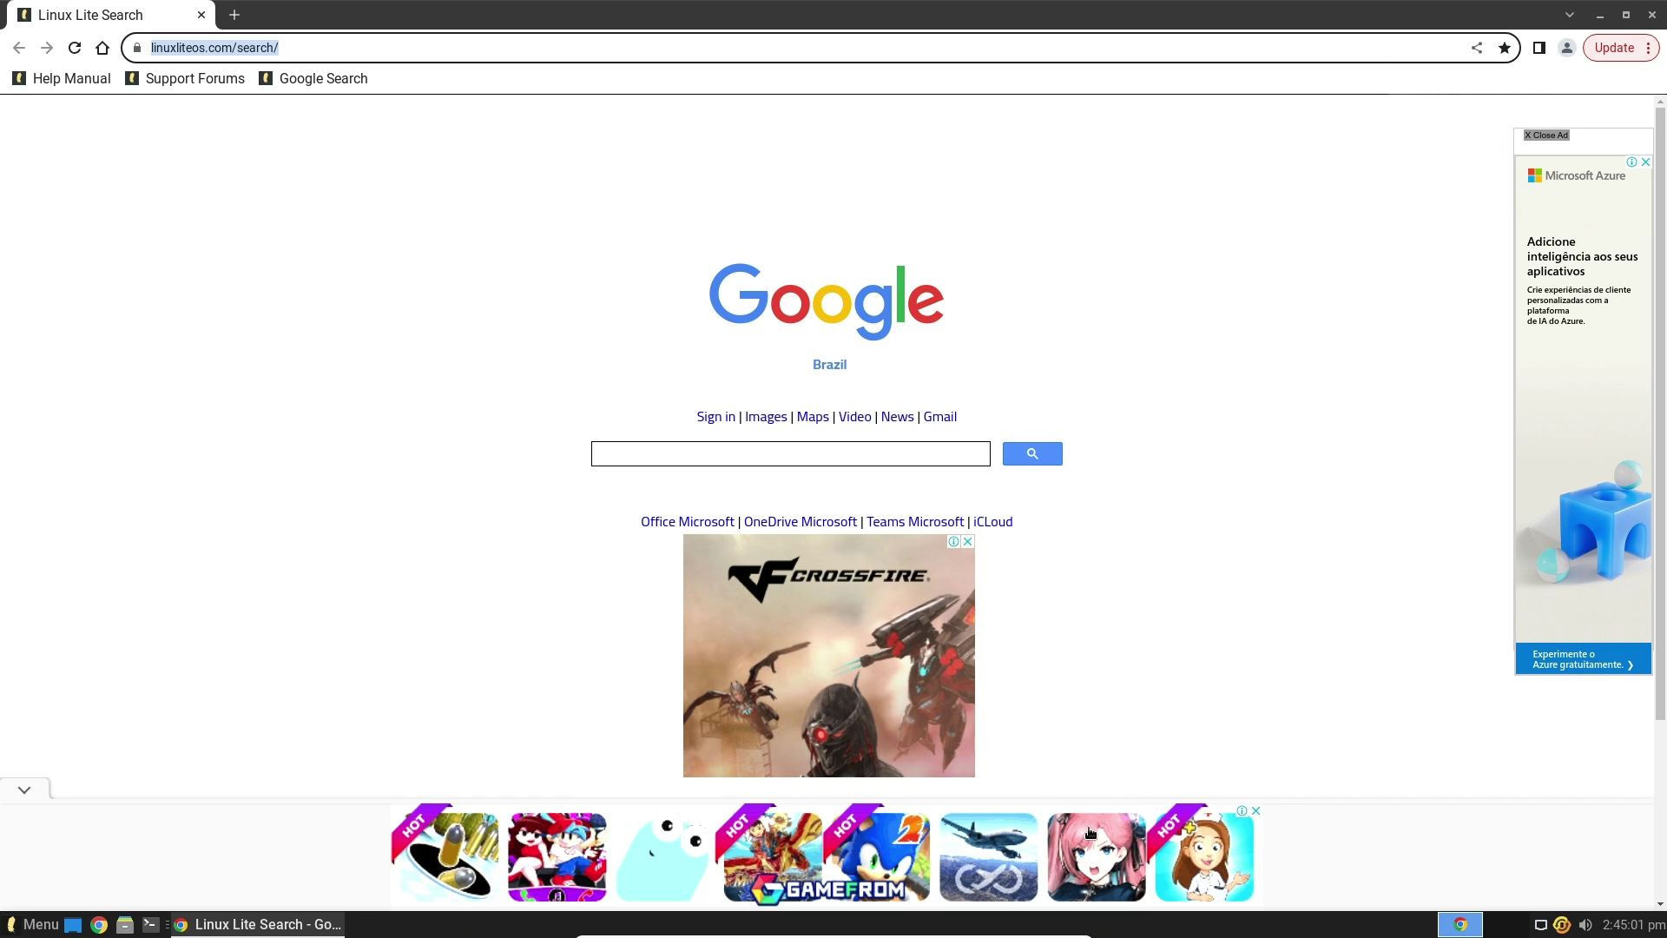
click(1563, 50)
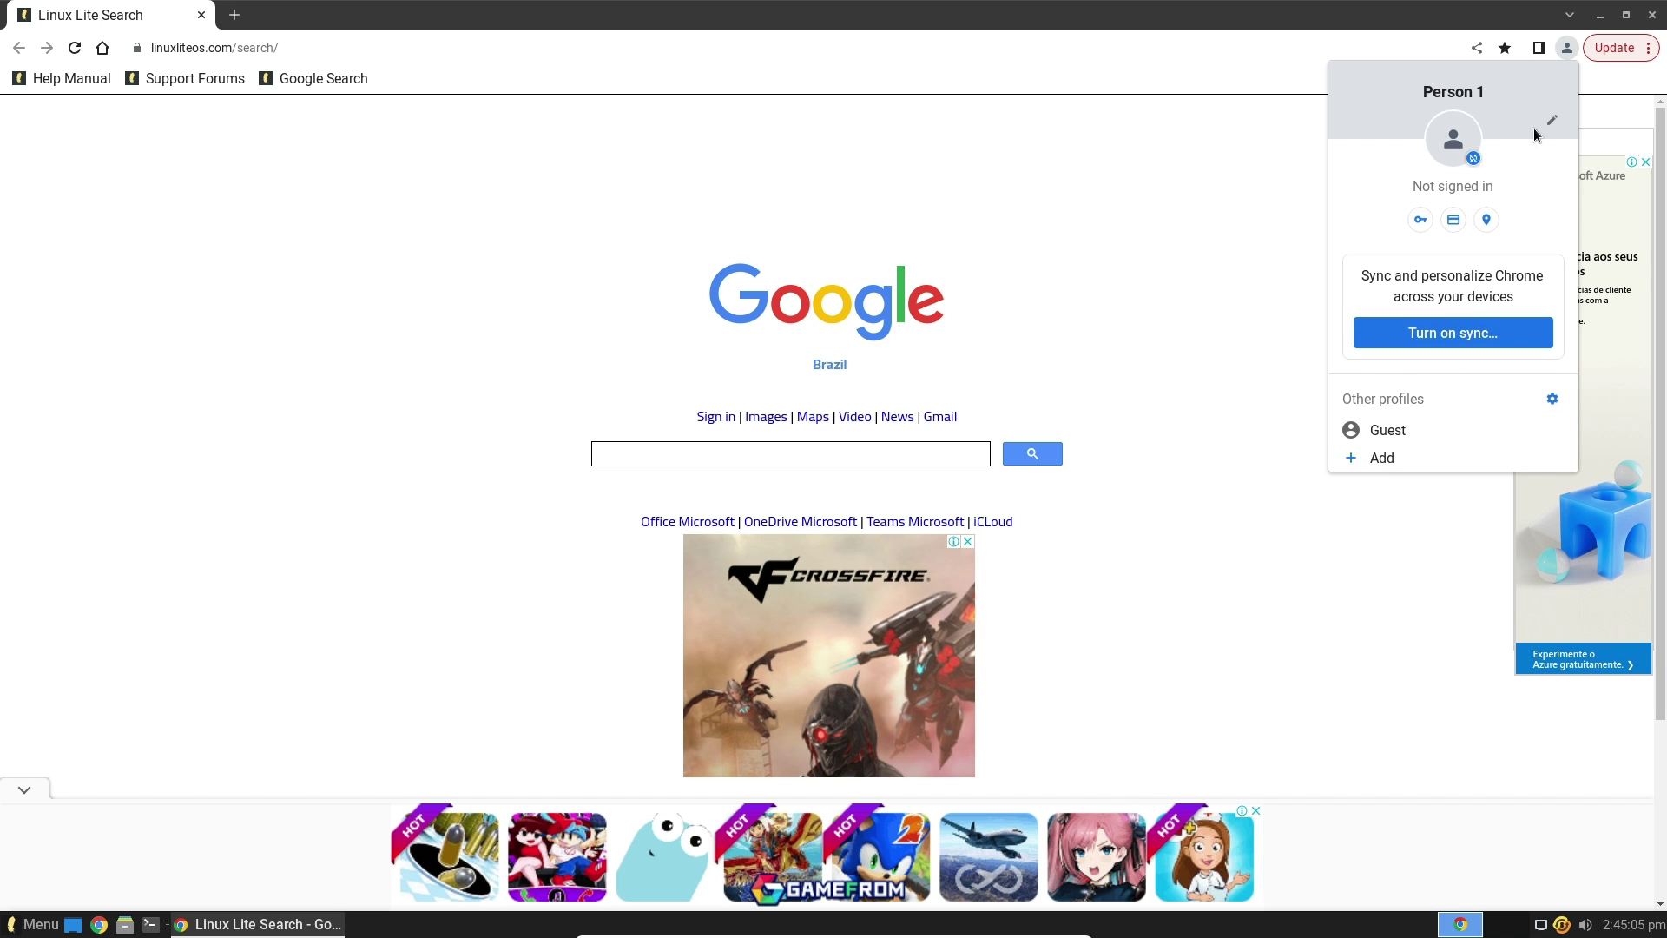
key(ctrl+l)
click(1616, 45)
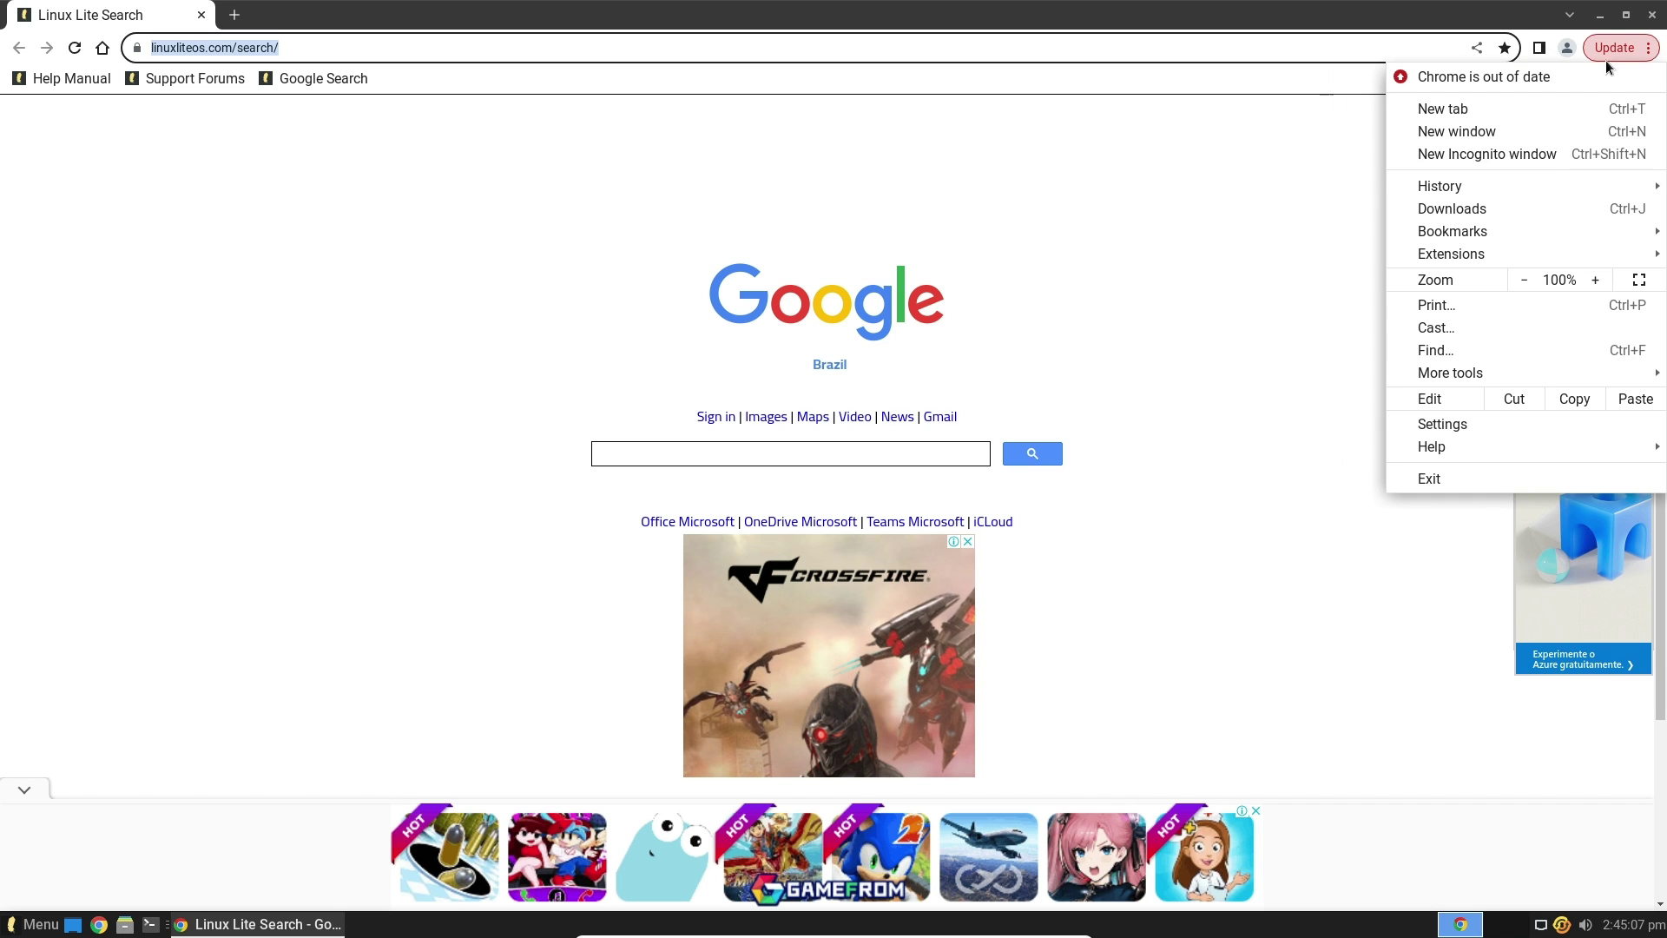
Open Chrome settings in a new tab and select the linuxliteos.com/search/ page address
click(1448, 425)
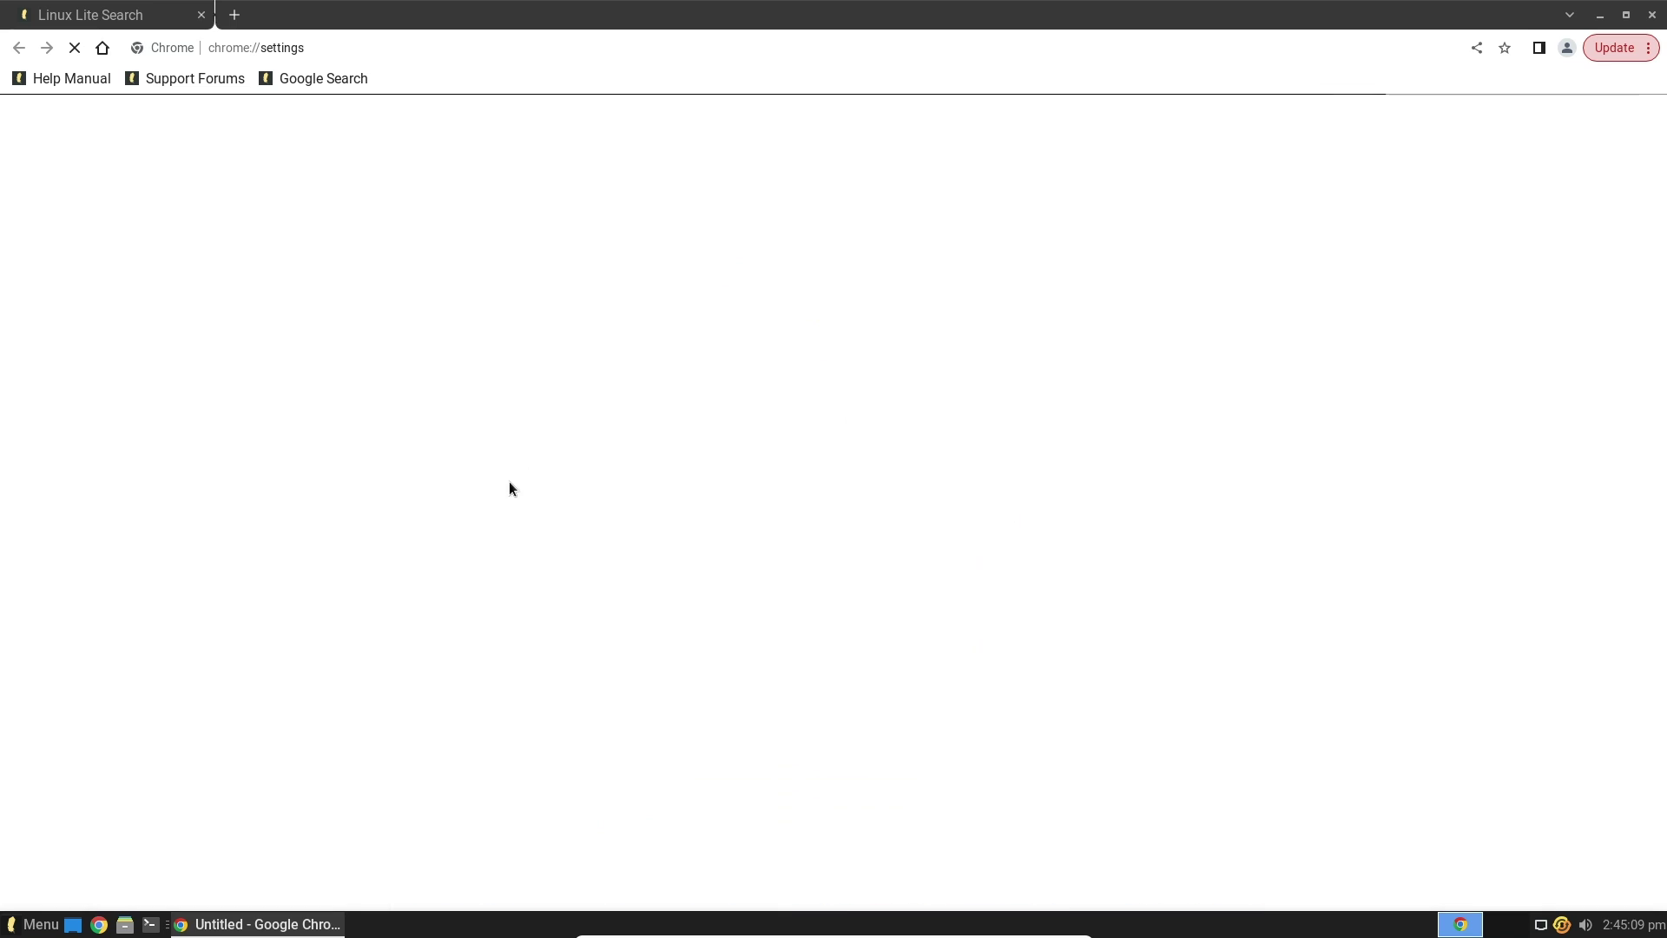
click(128, 21)
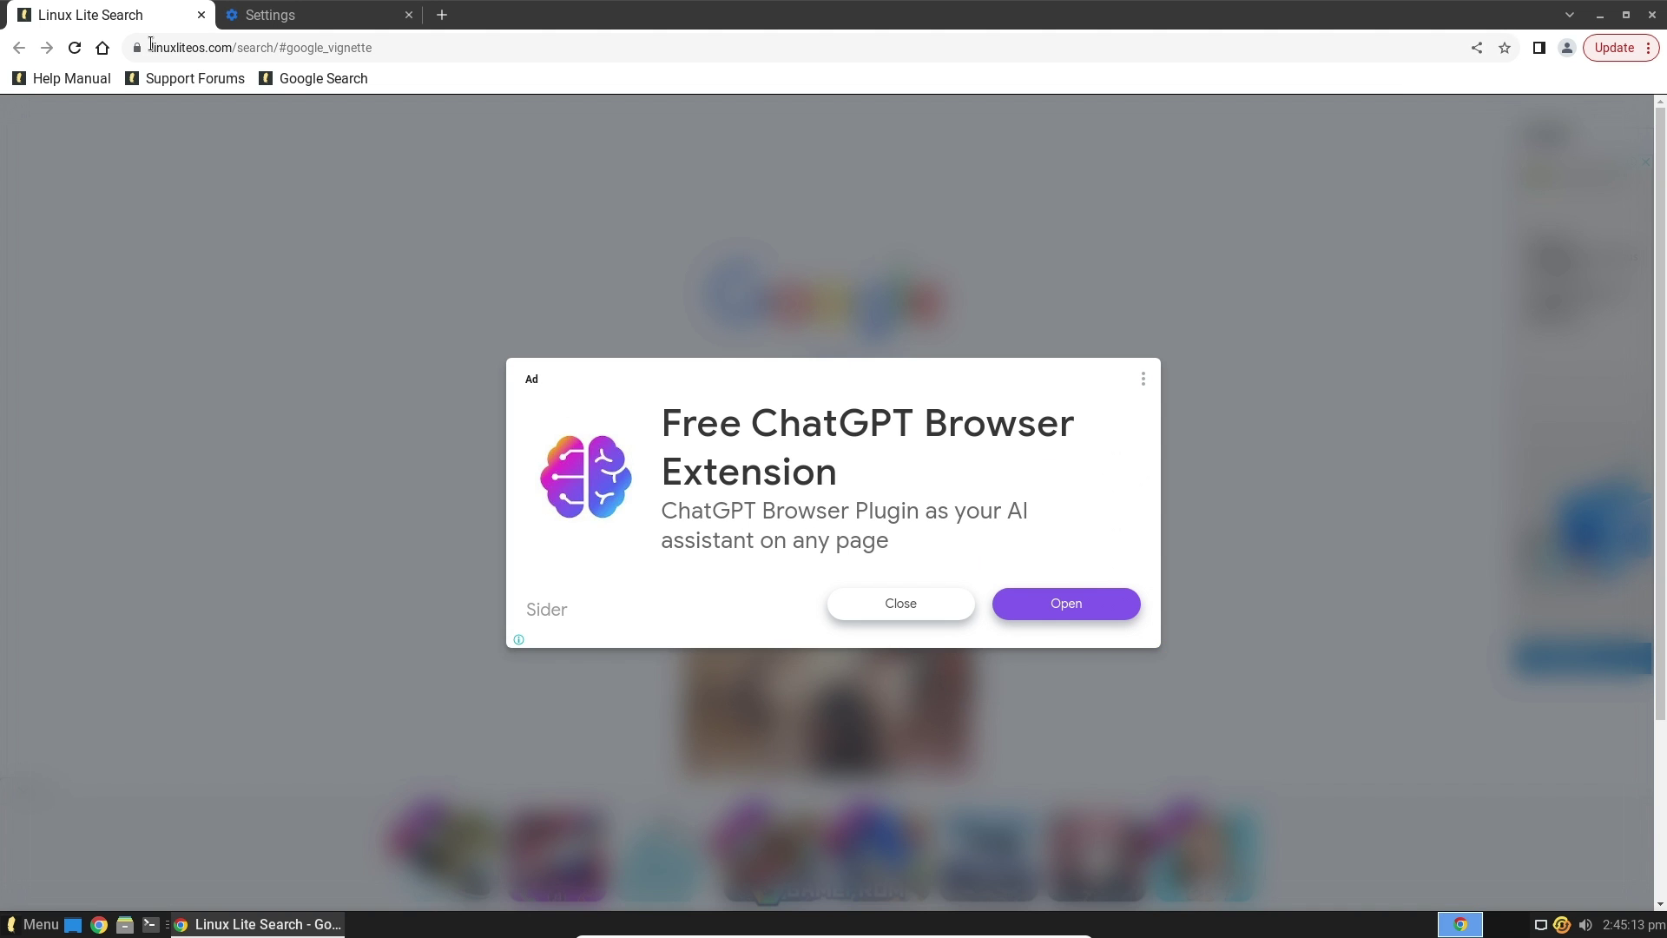
drag(150, 44, 235, 47)
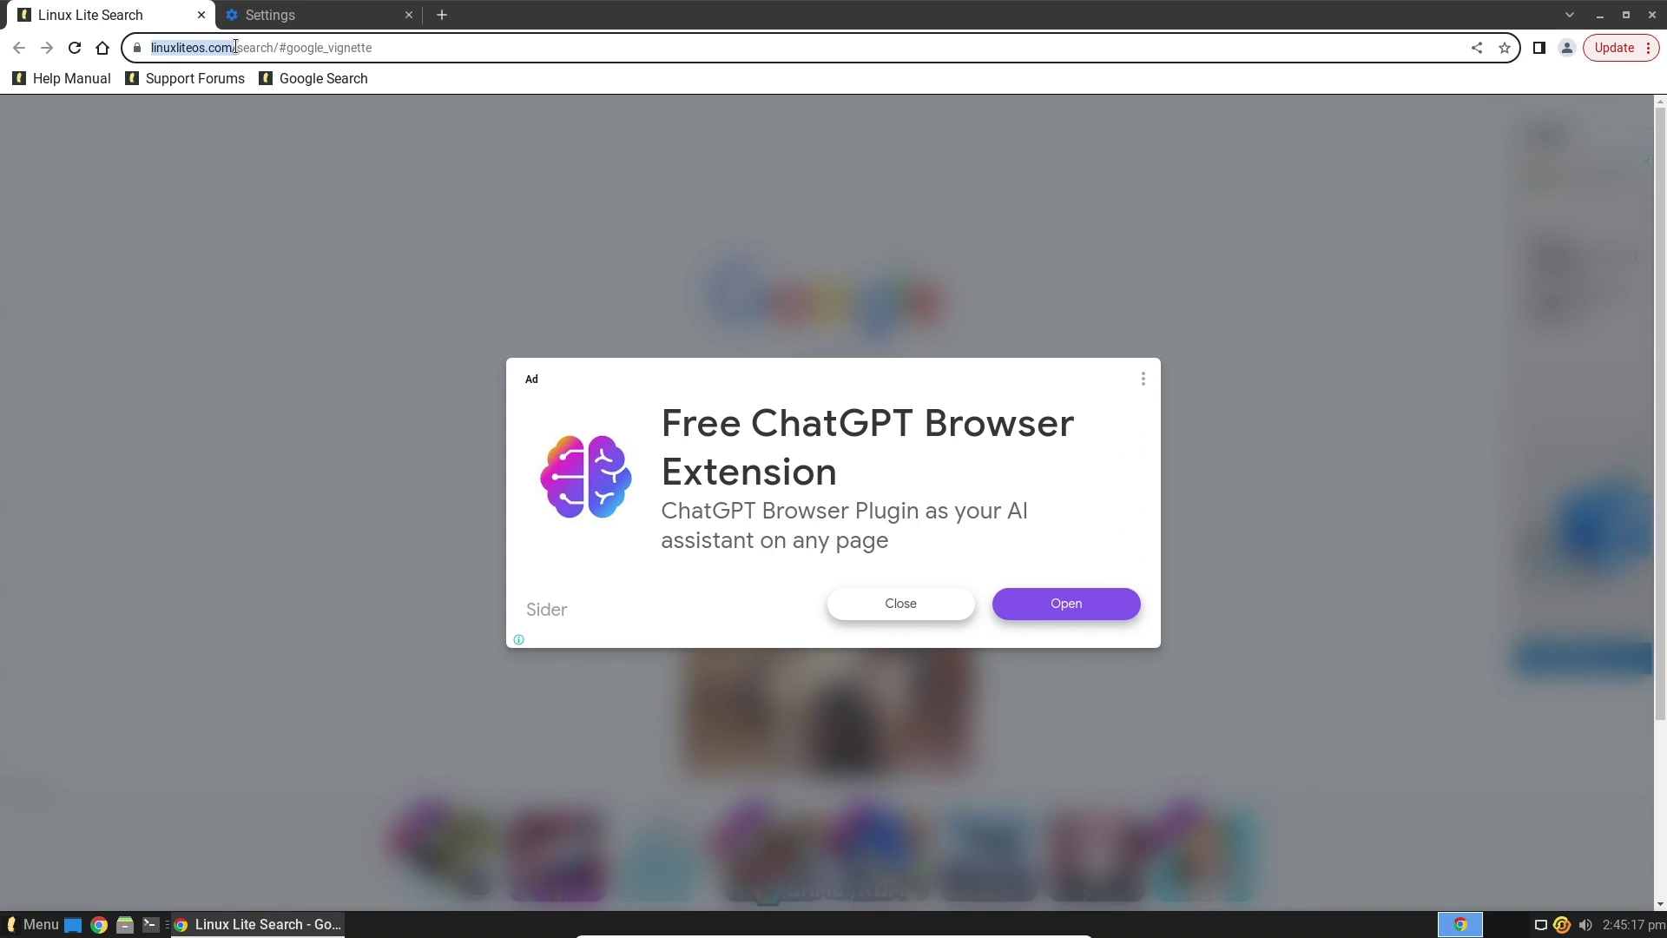
drag(236, 47, 259, 42)
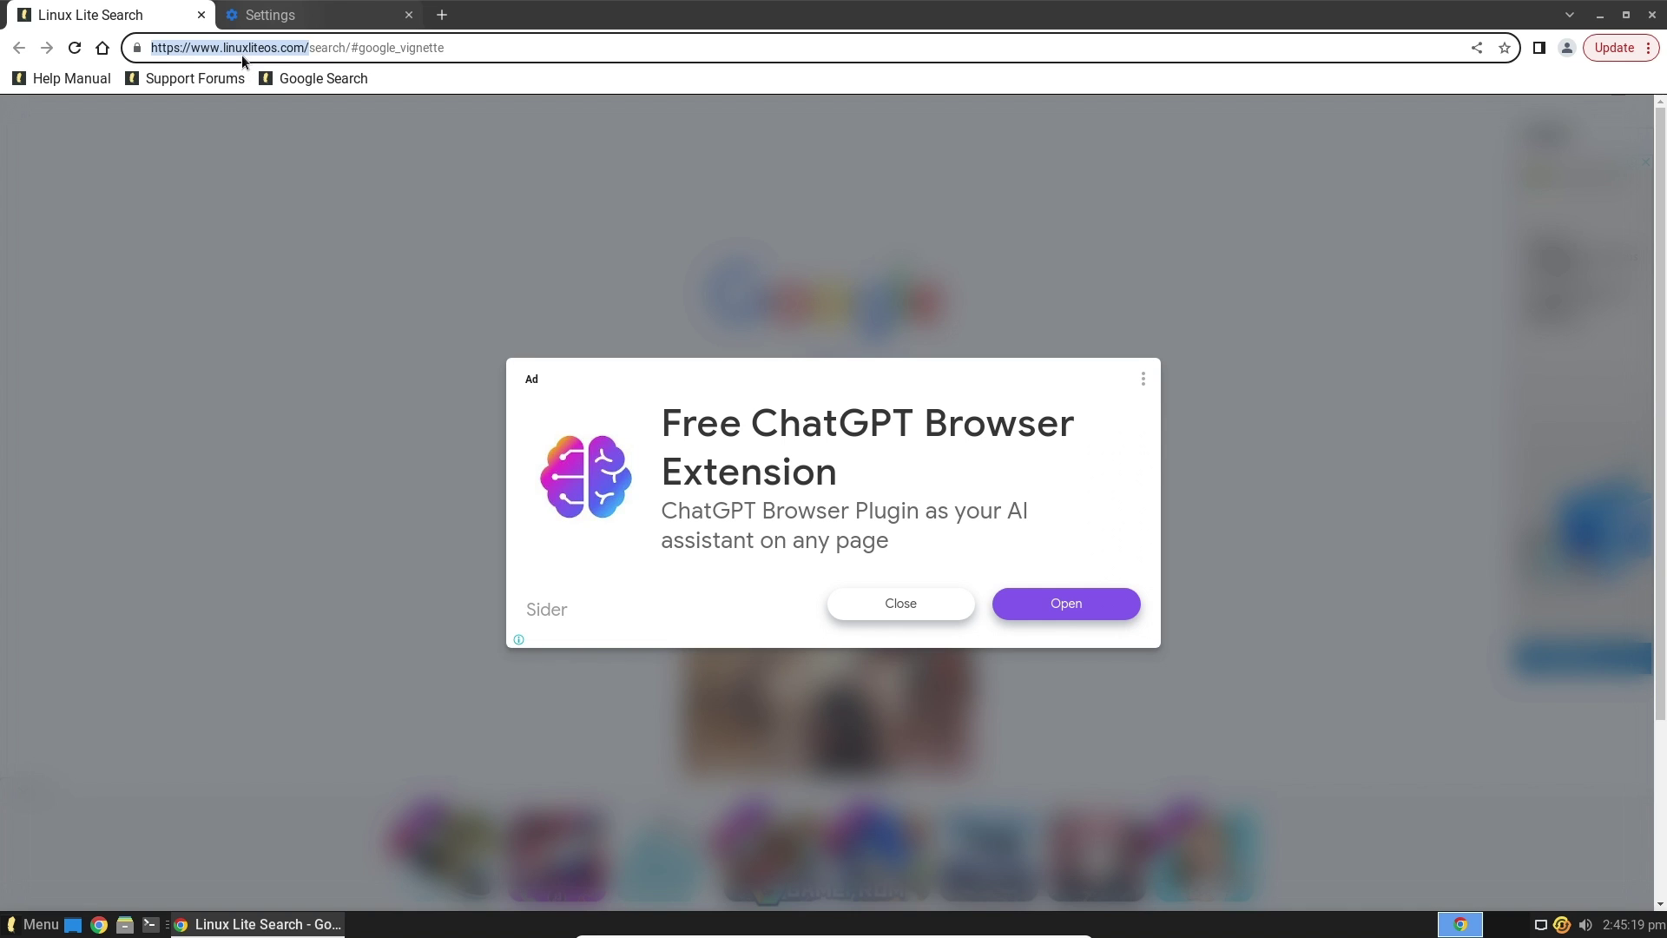
drag(309, 48, 356, 50)
Remove the Linux Lite Search page from Chrome's On startup pages
click(341, 33)
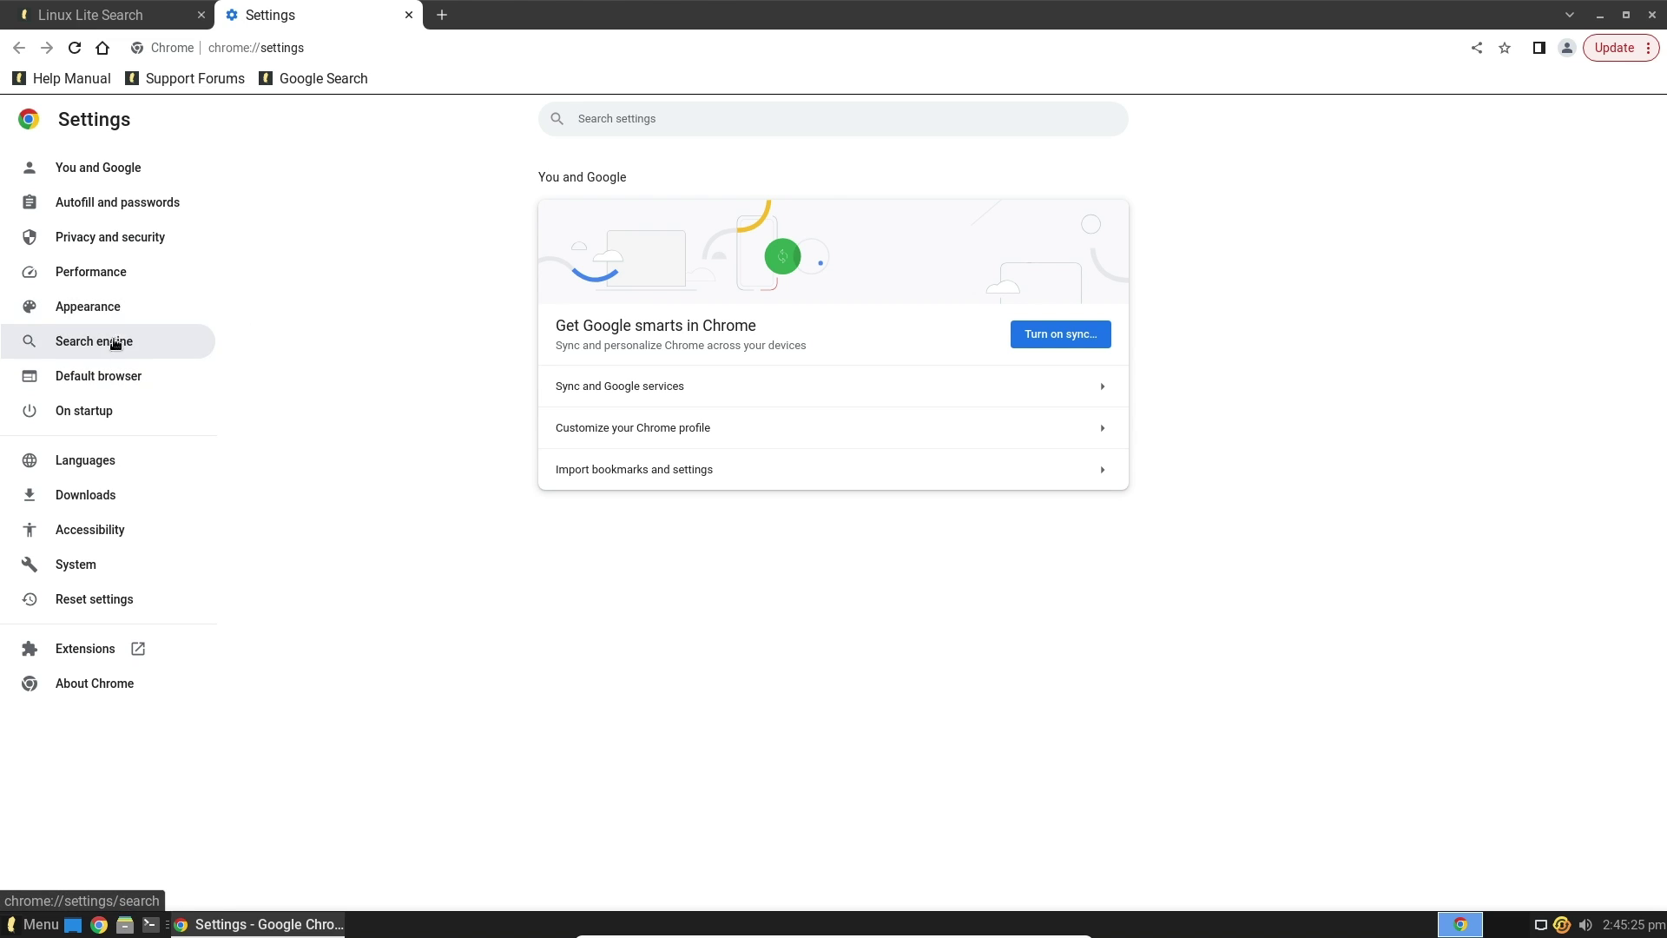
click(88, 408)
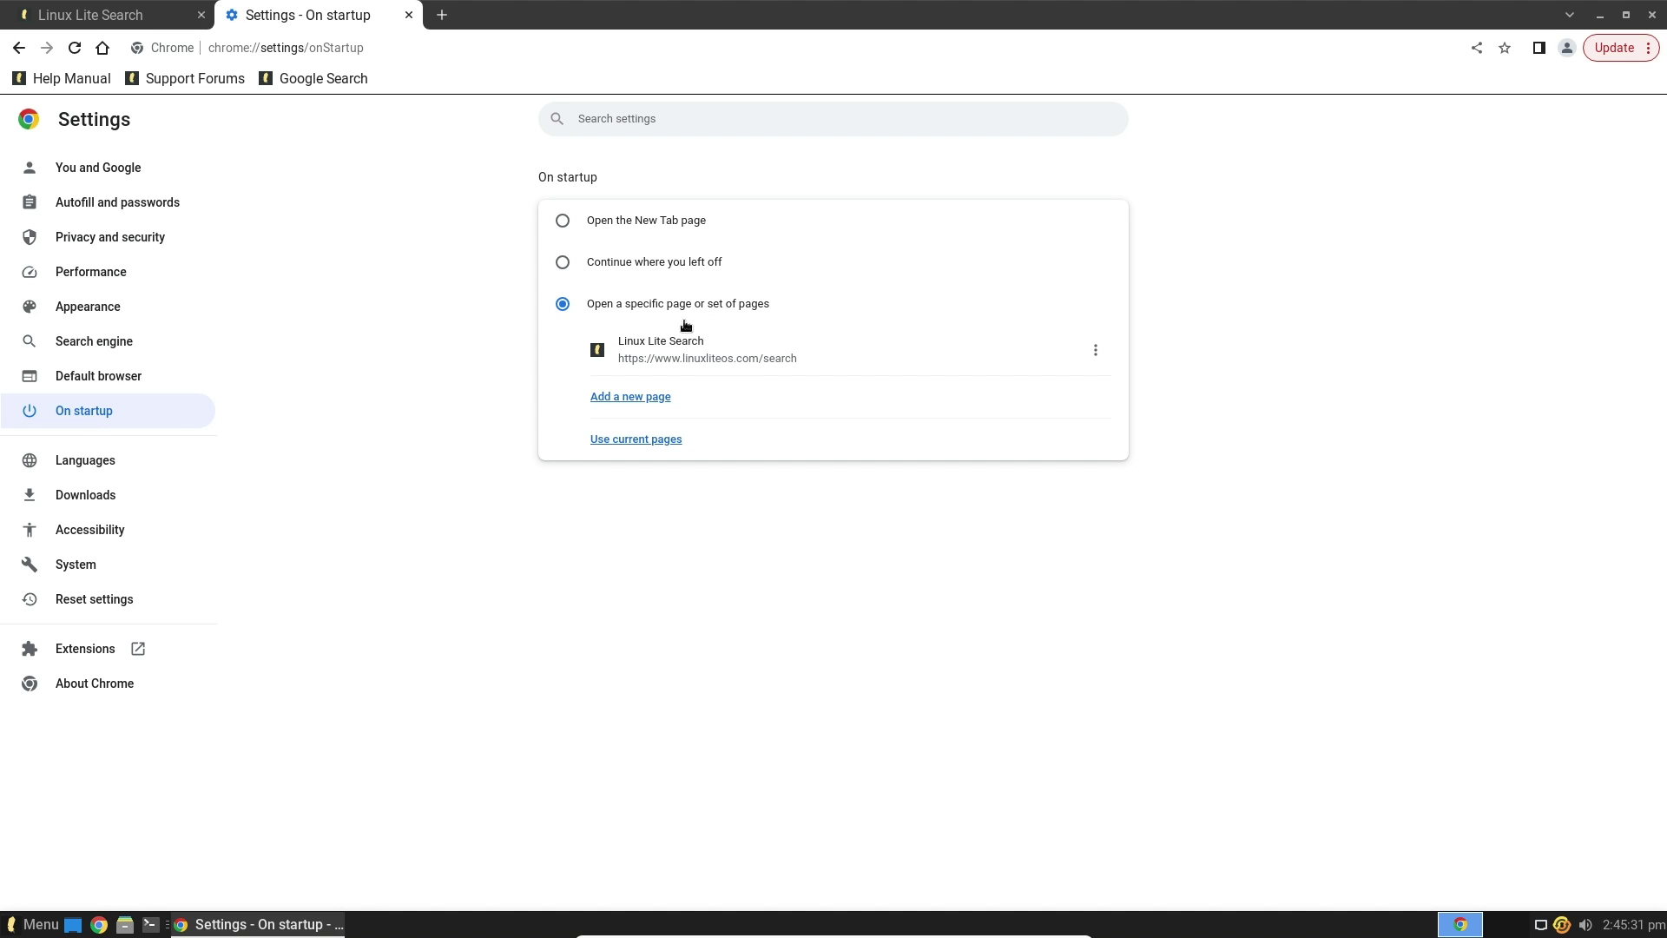
click(1095, 350)
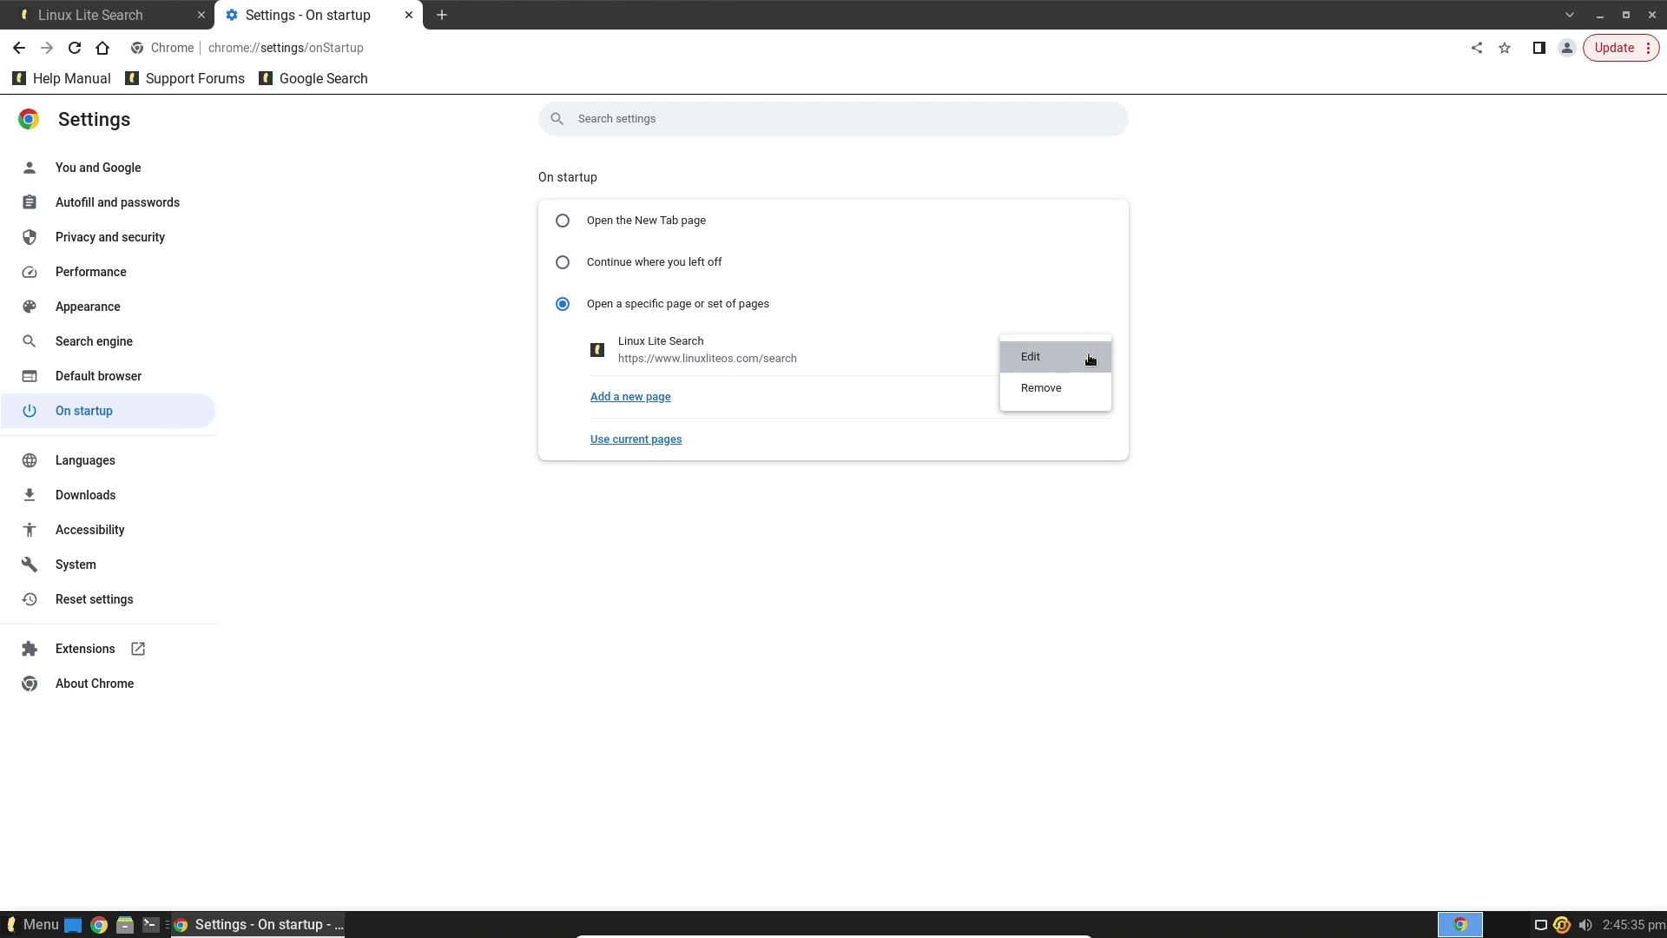
click(1041, 388)
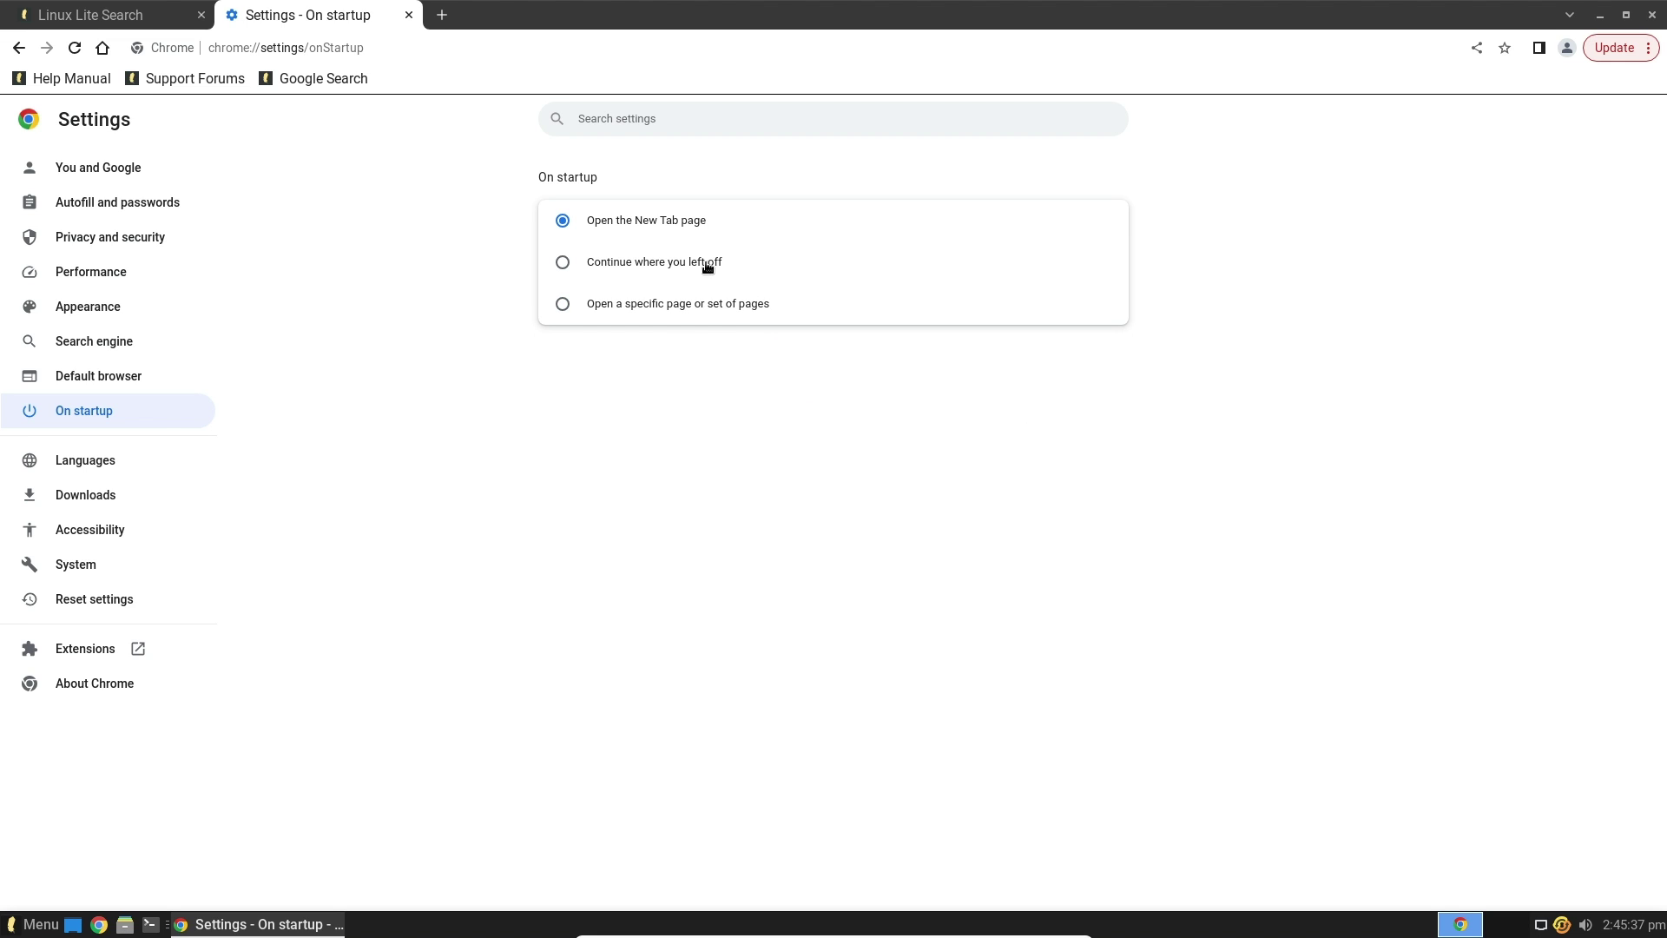
Close Settings and Chrome, dismiss the ad privacy notice on reopening, then close Chrome
click(406, 16)
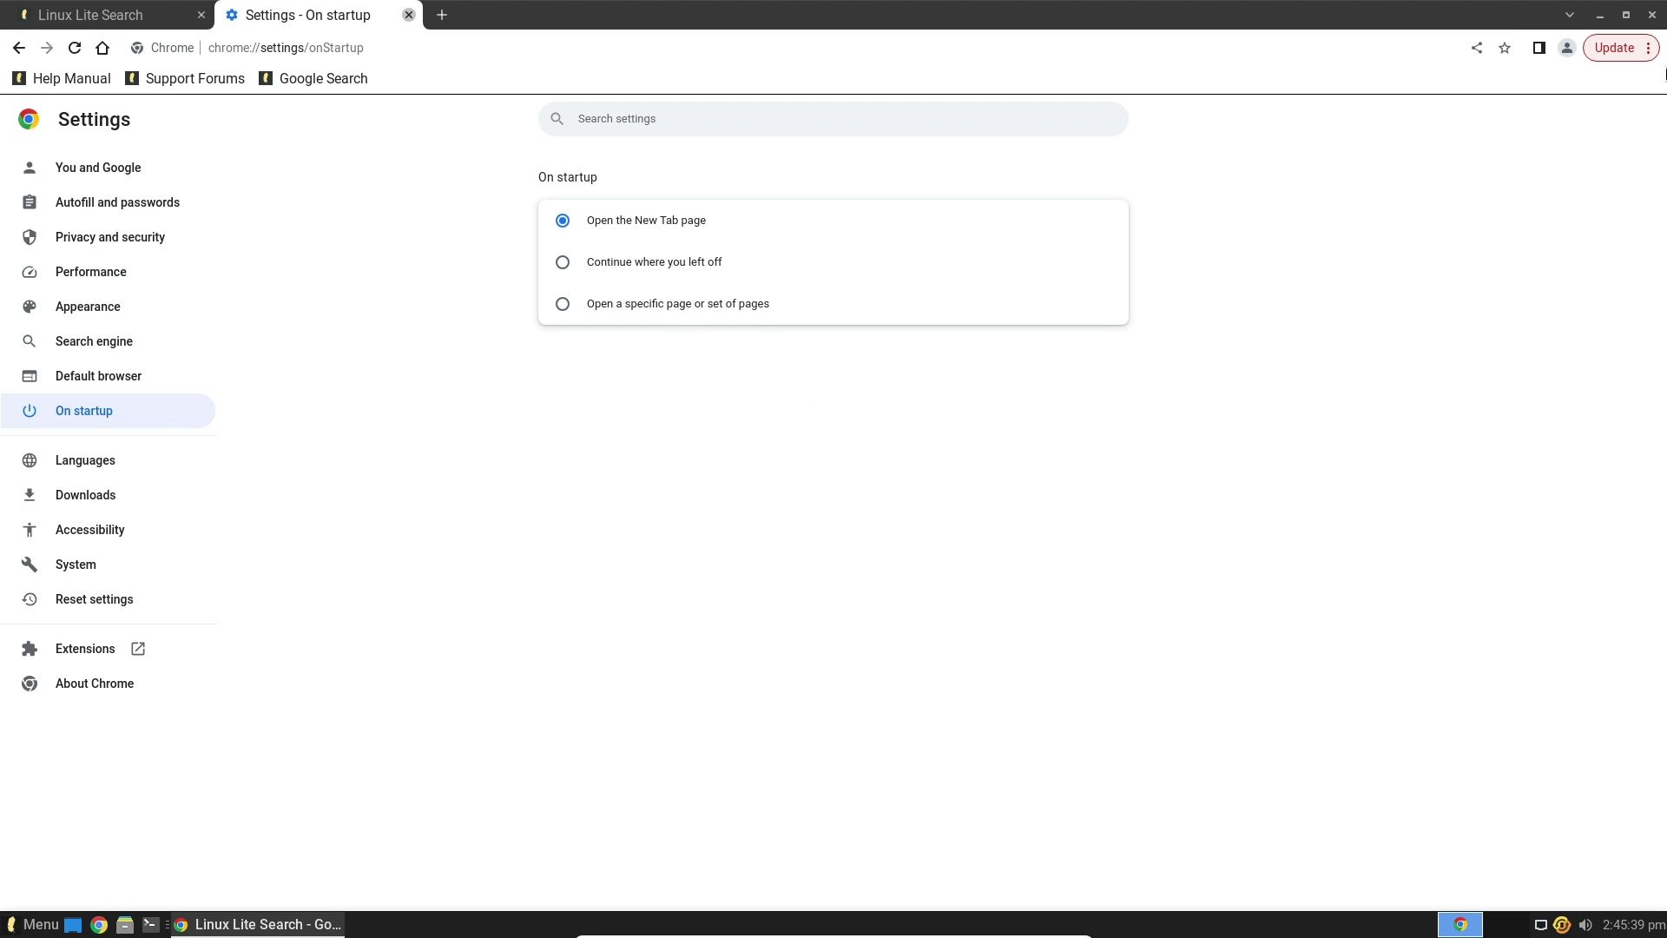
click(1651, 19)
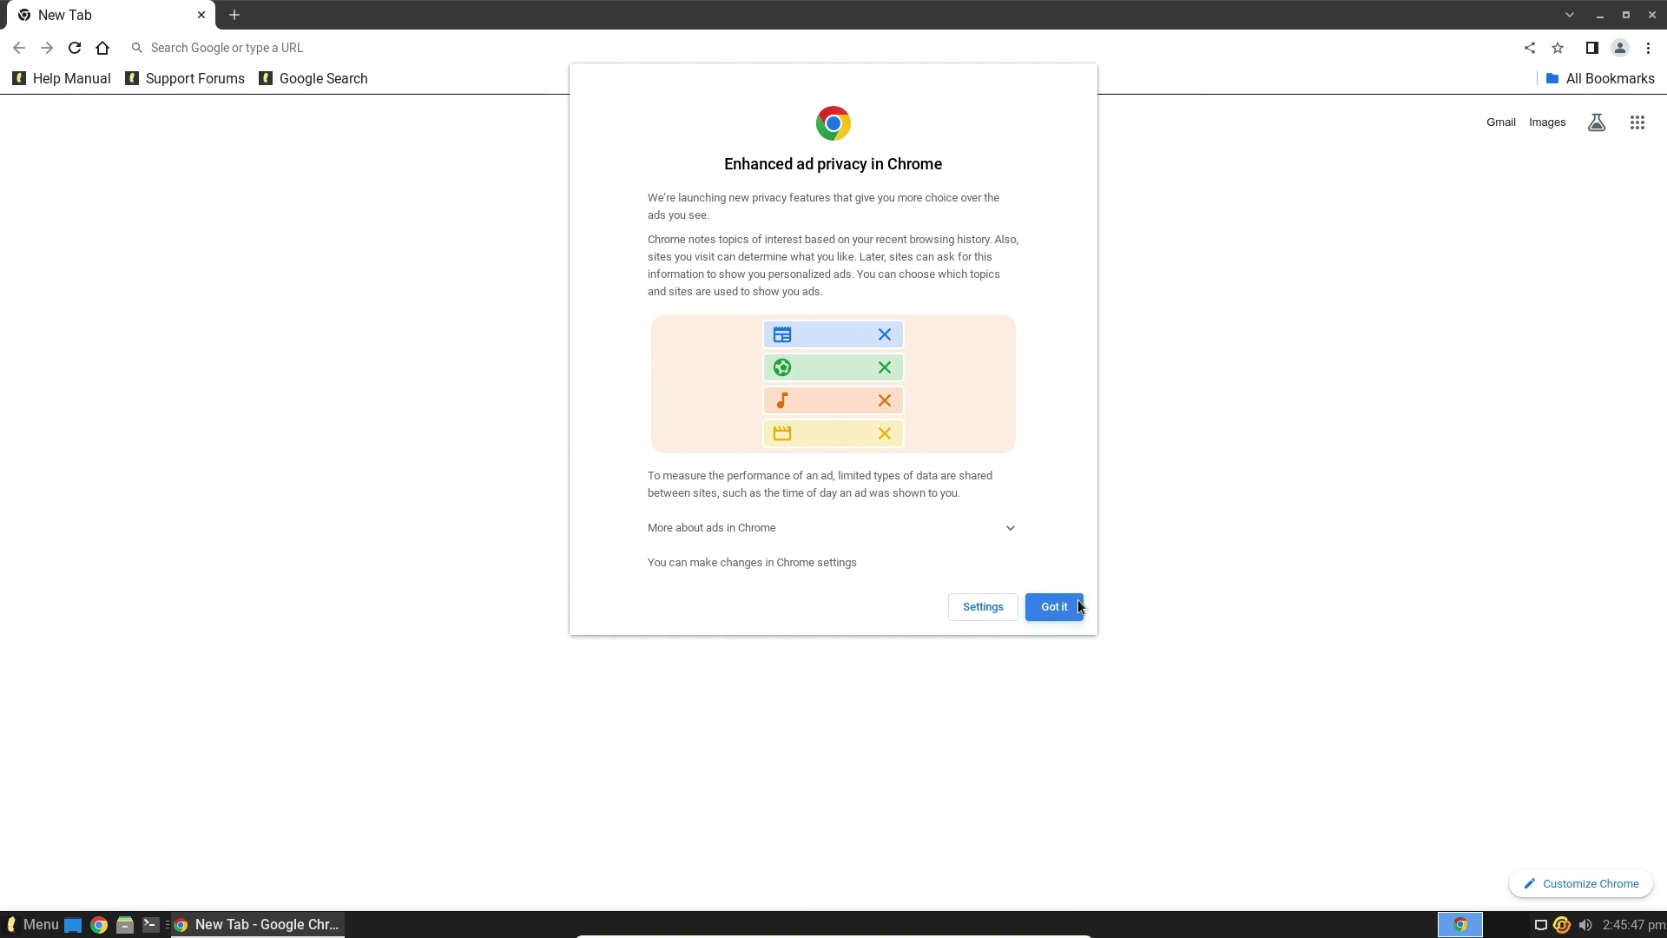
click(1064, 604)
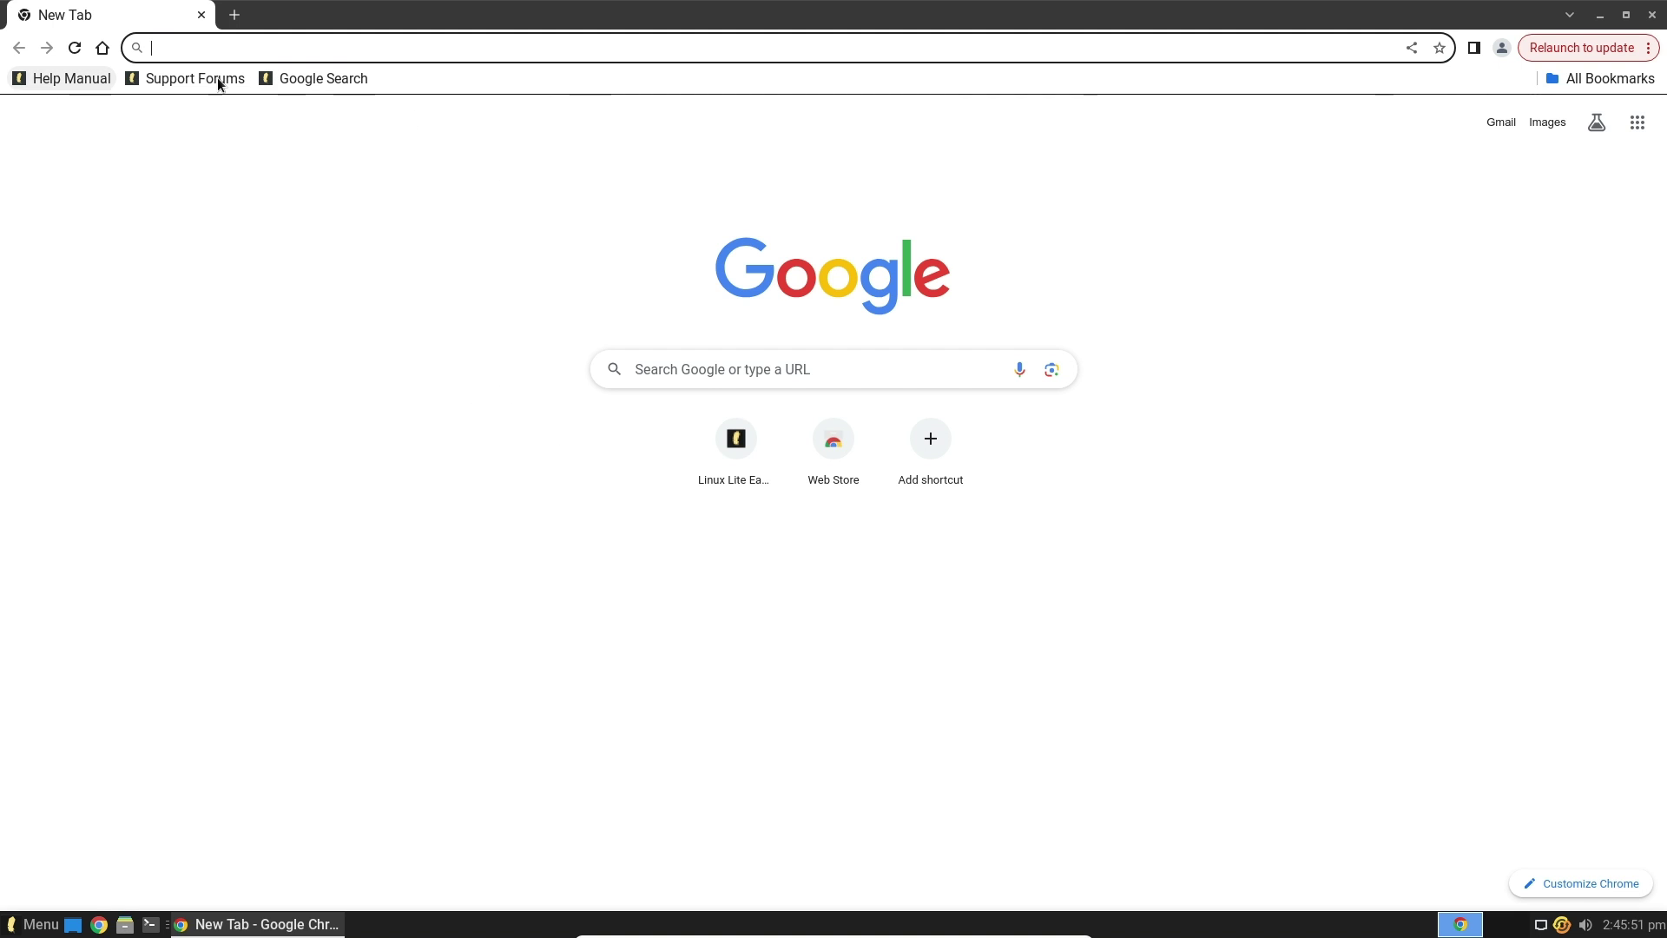
click(1651, 15)
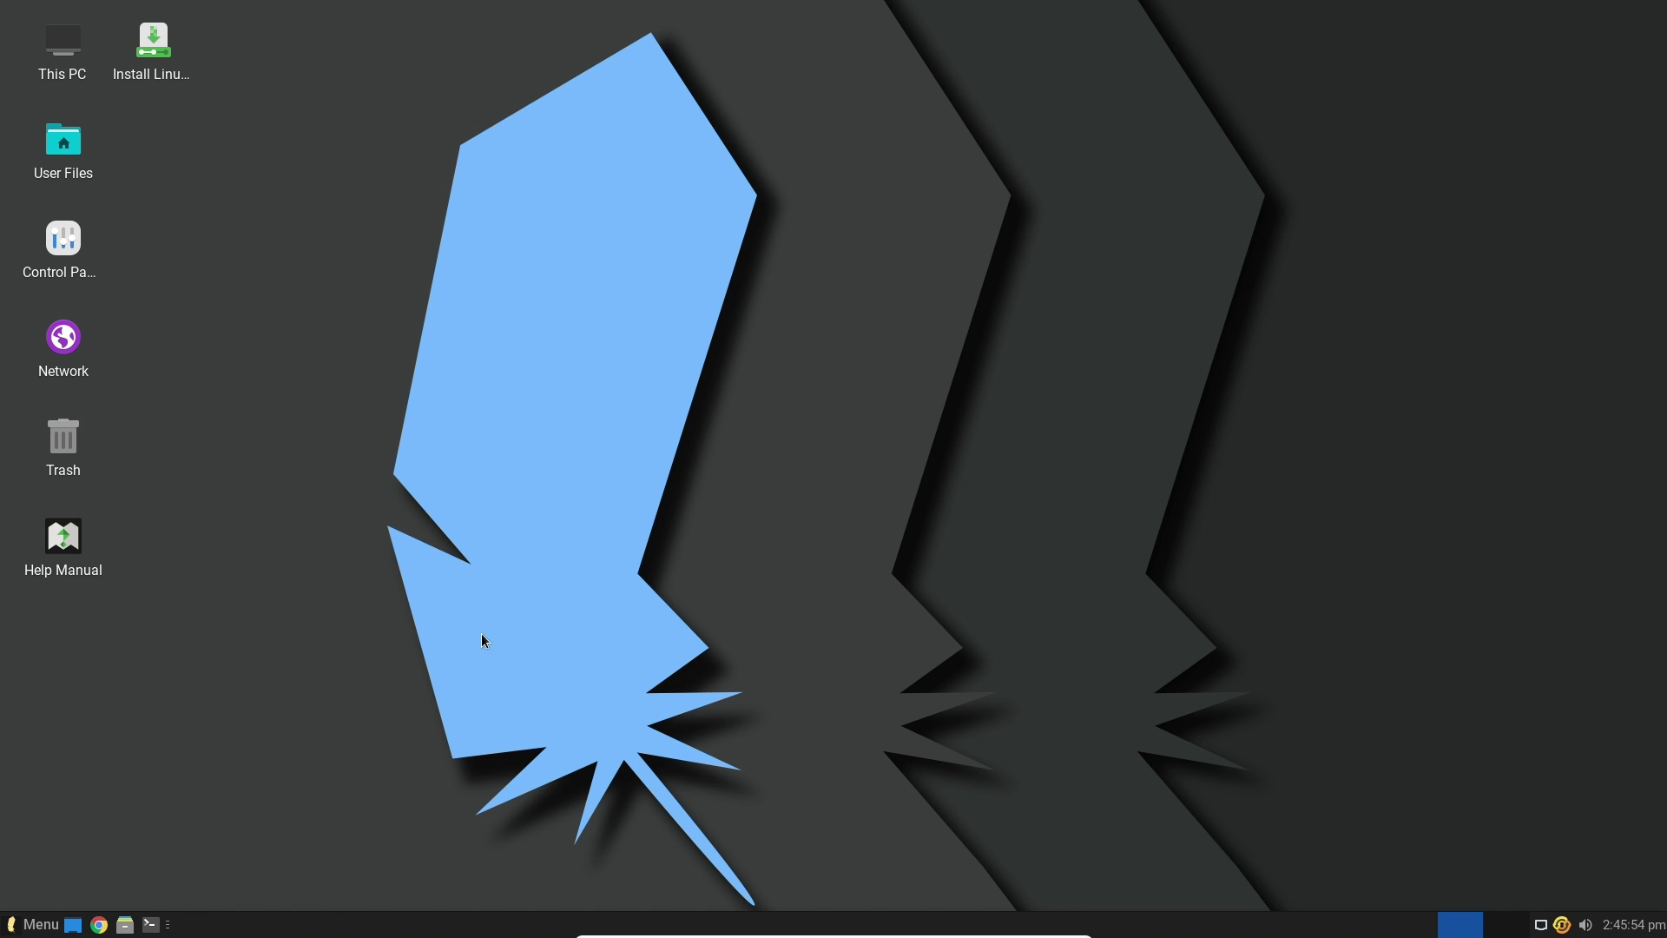
click(43, 924)
click(112, 519)
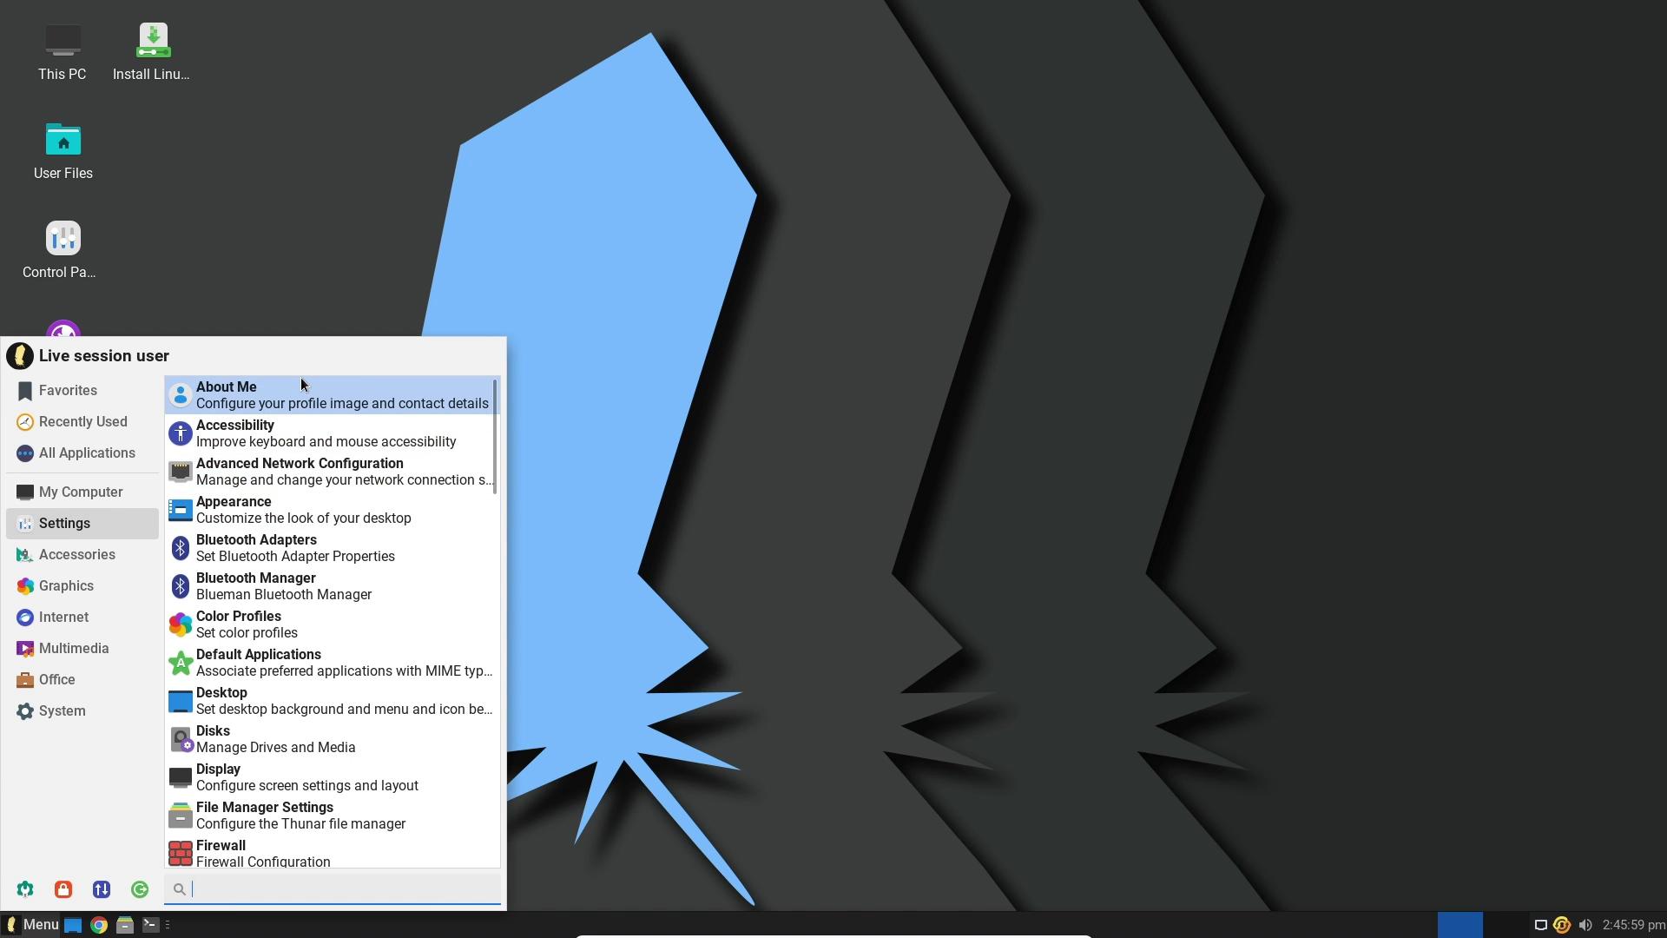
click(120, 558)
click(103, 584)
click(90, 616)
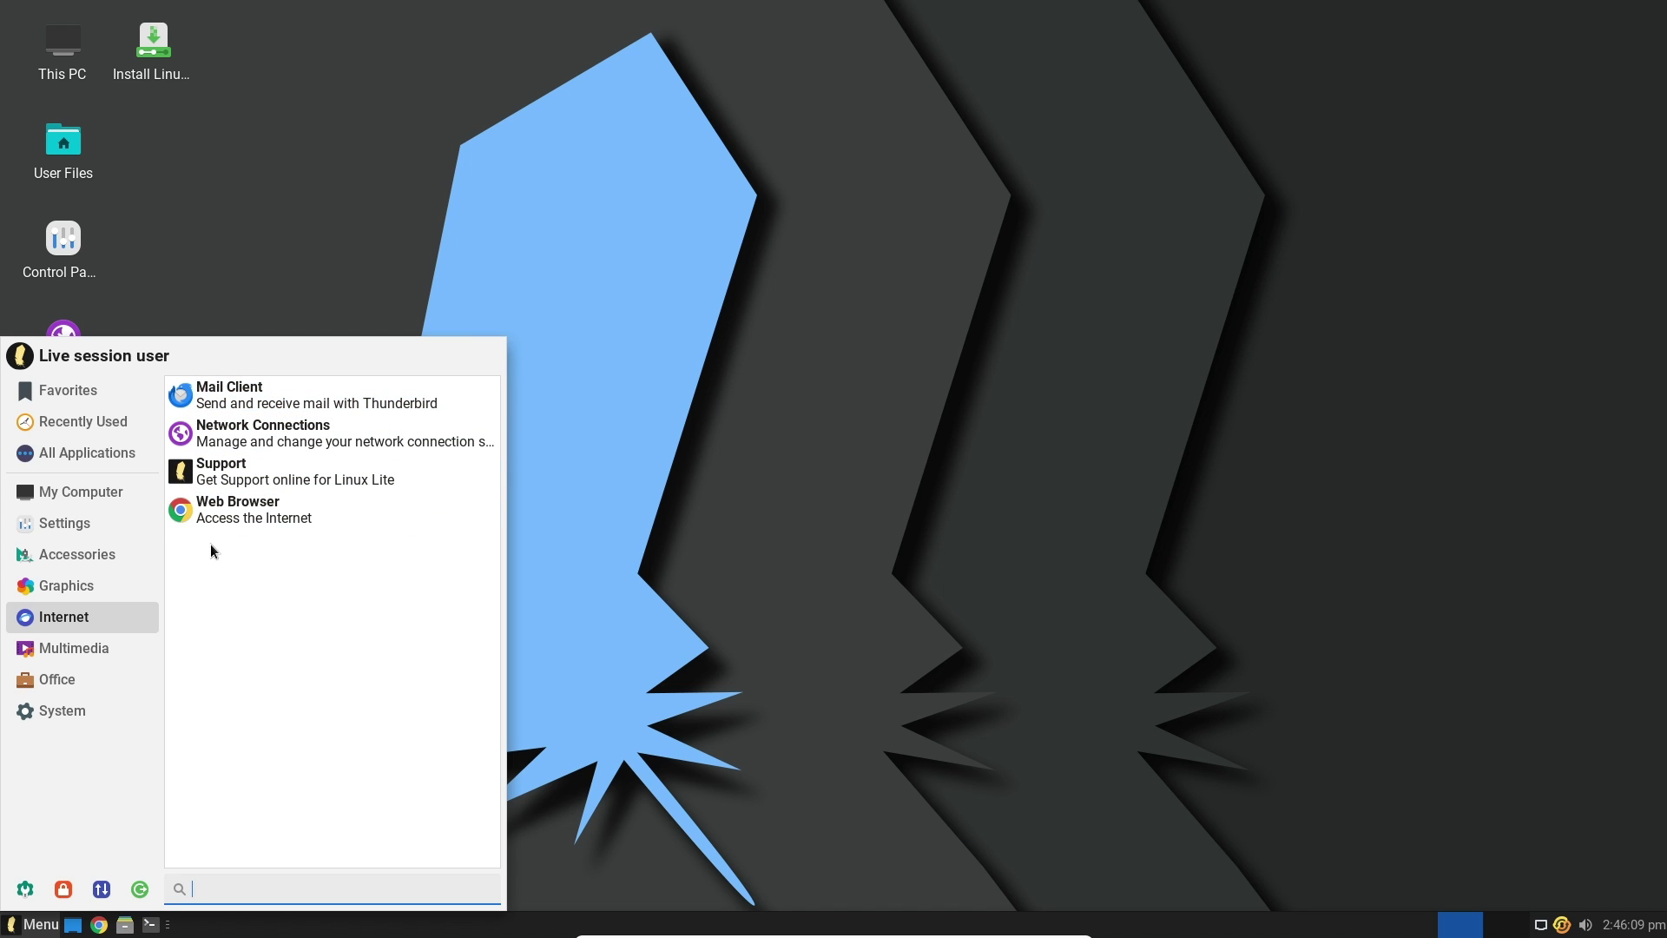
click(107, 587)
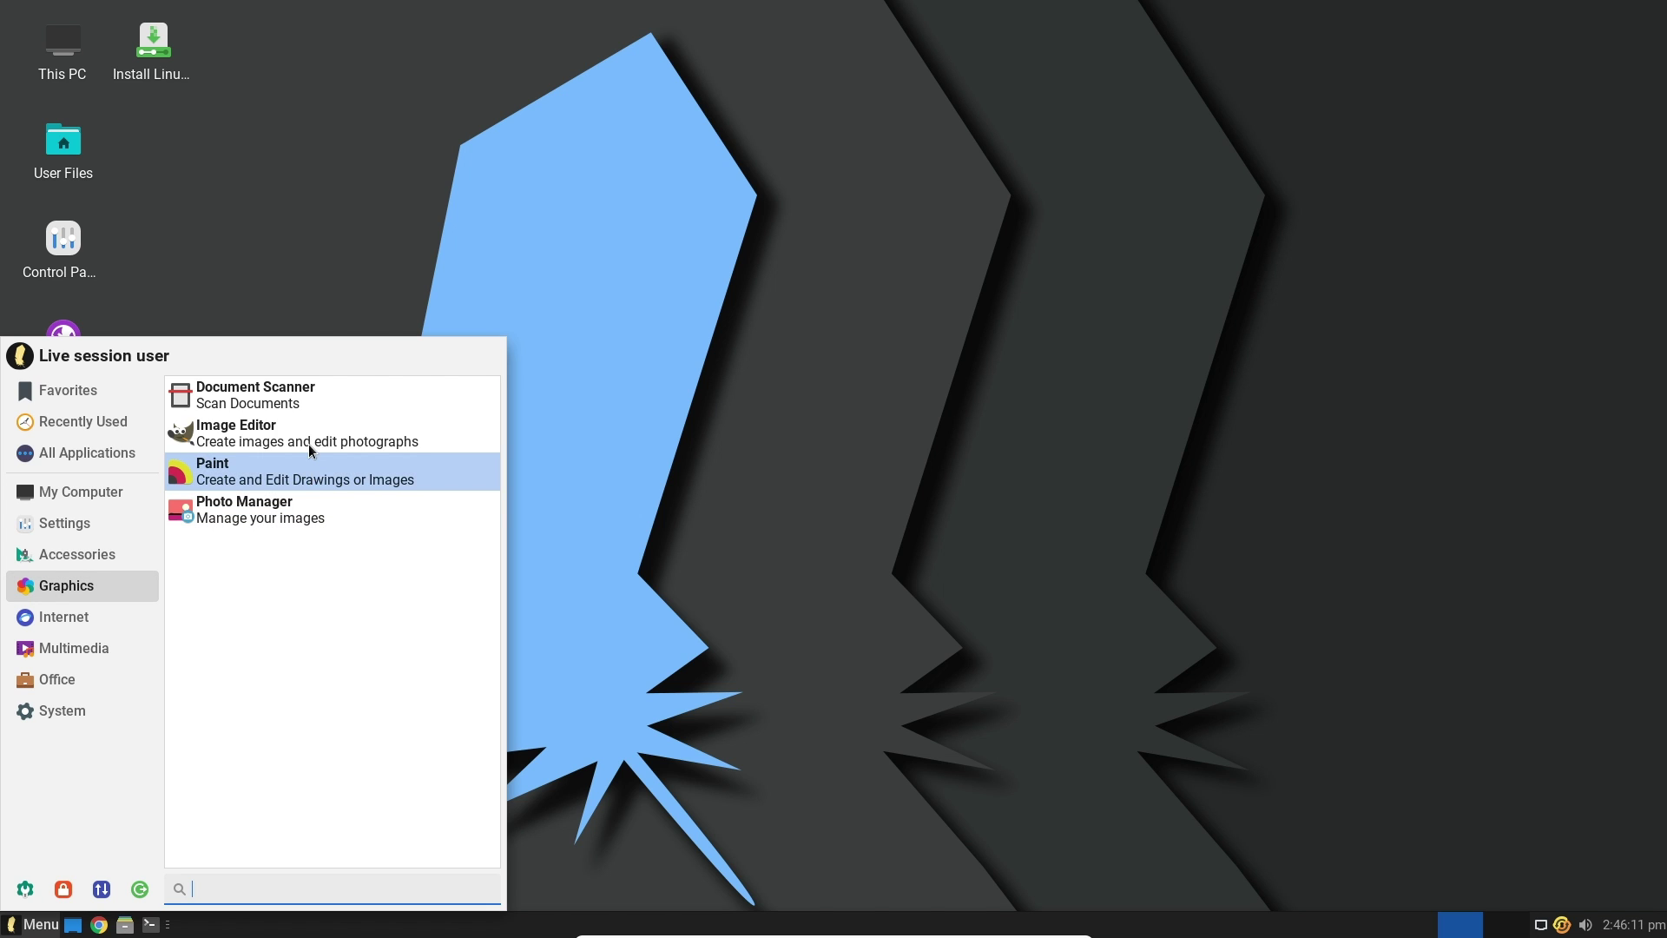
click(112, 561)
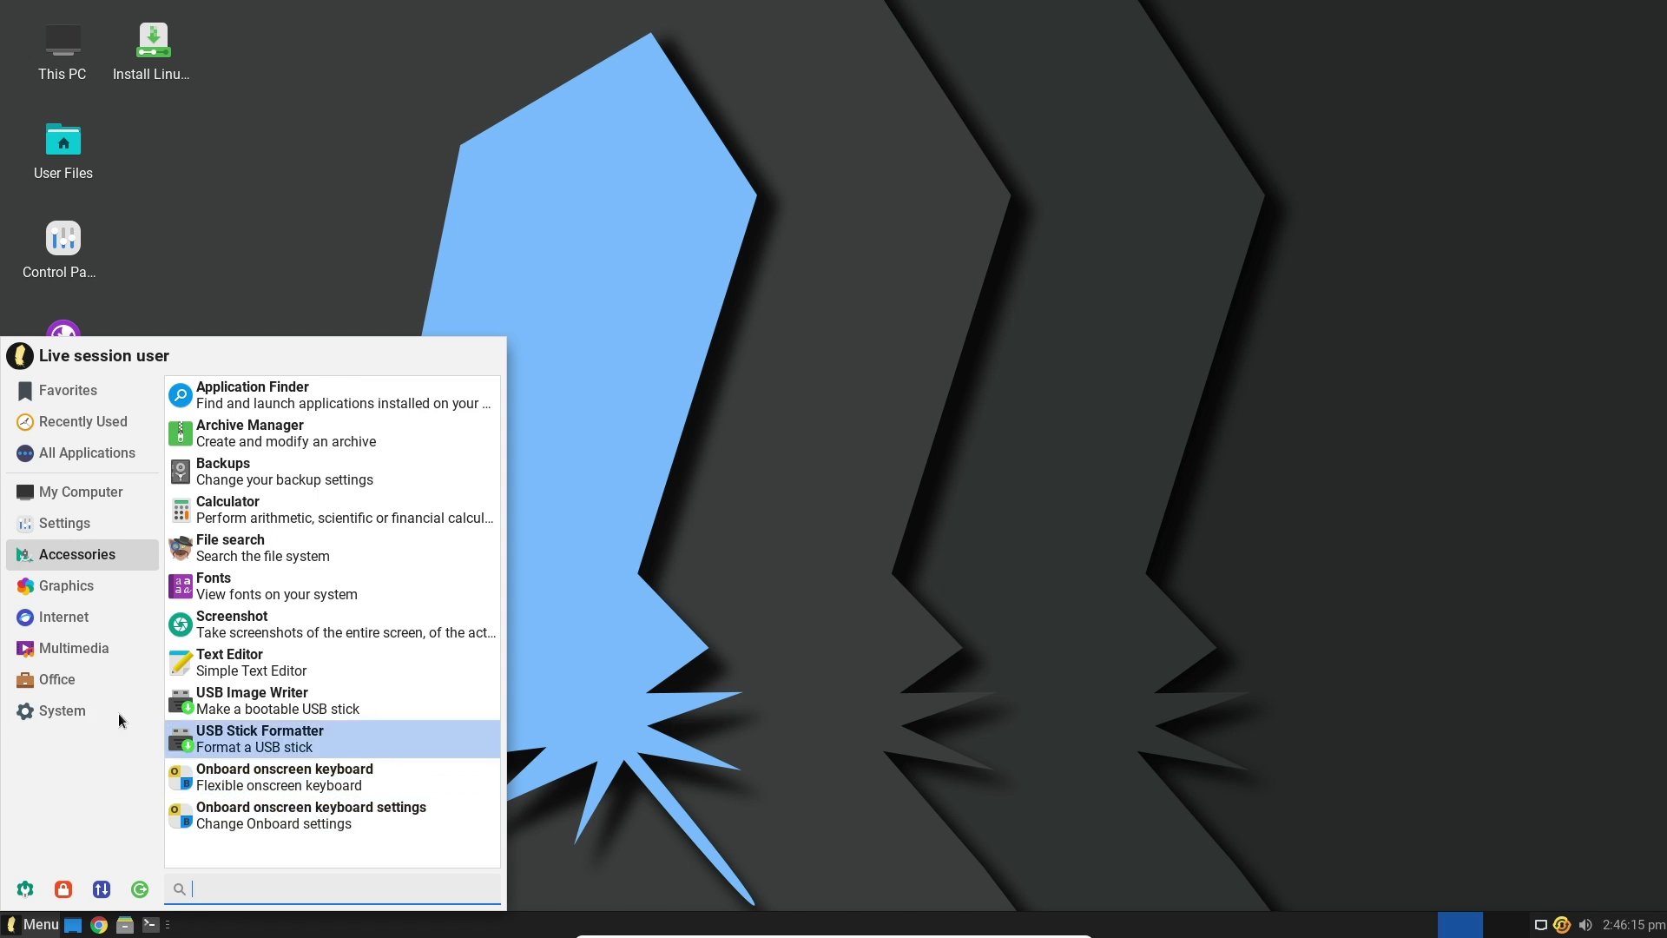
click(107, 669)
click(122, 648)
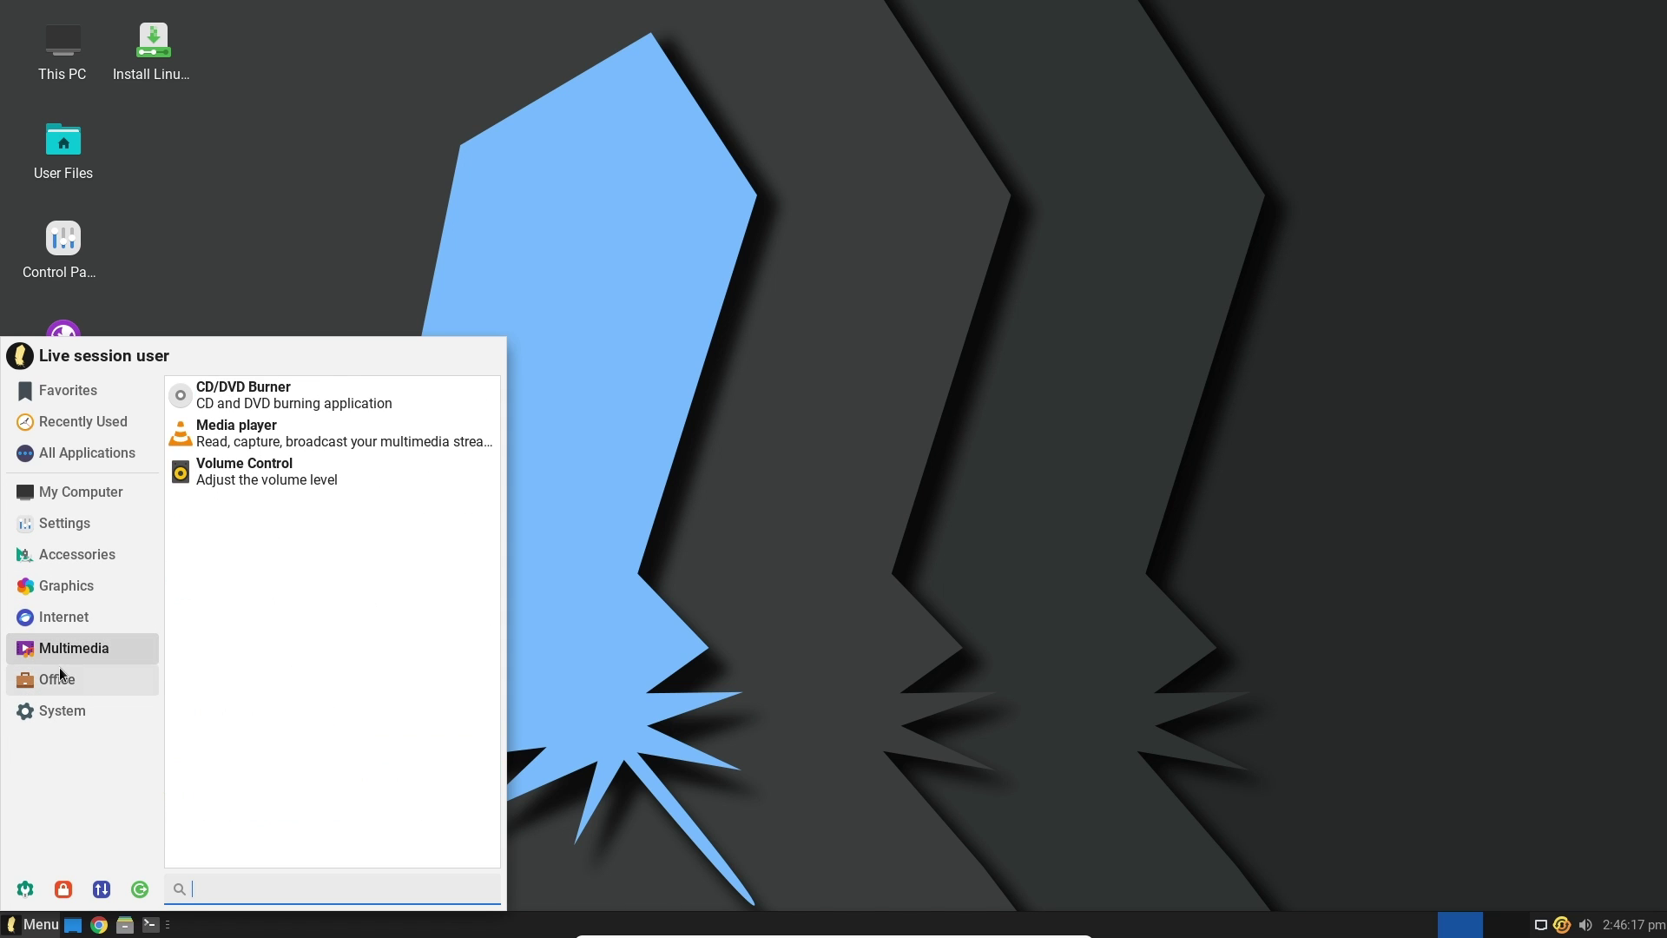
click(96, 678)
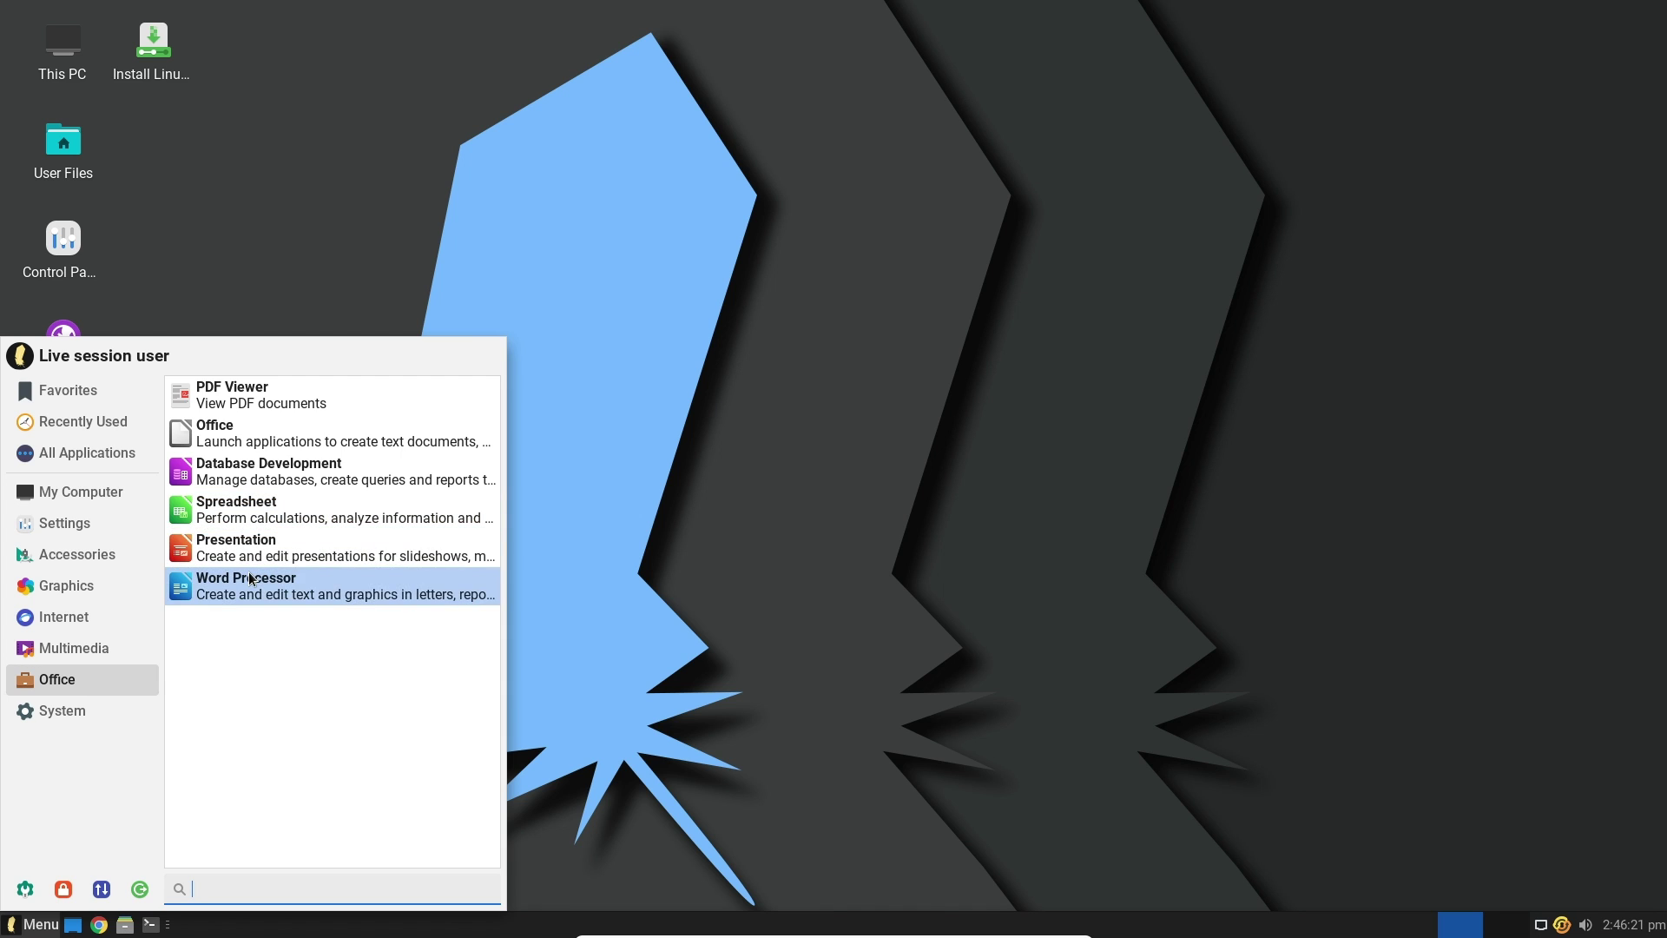
click(87, 653)
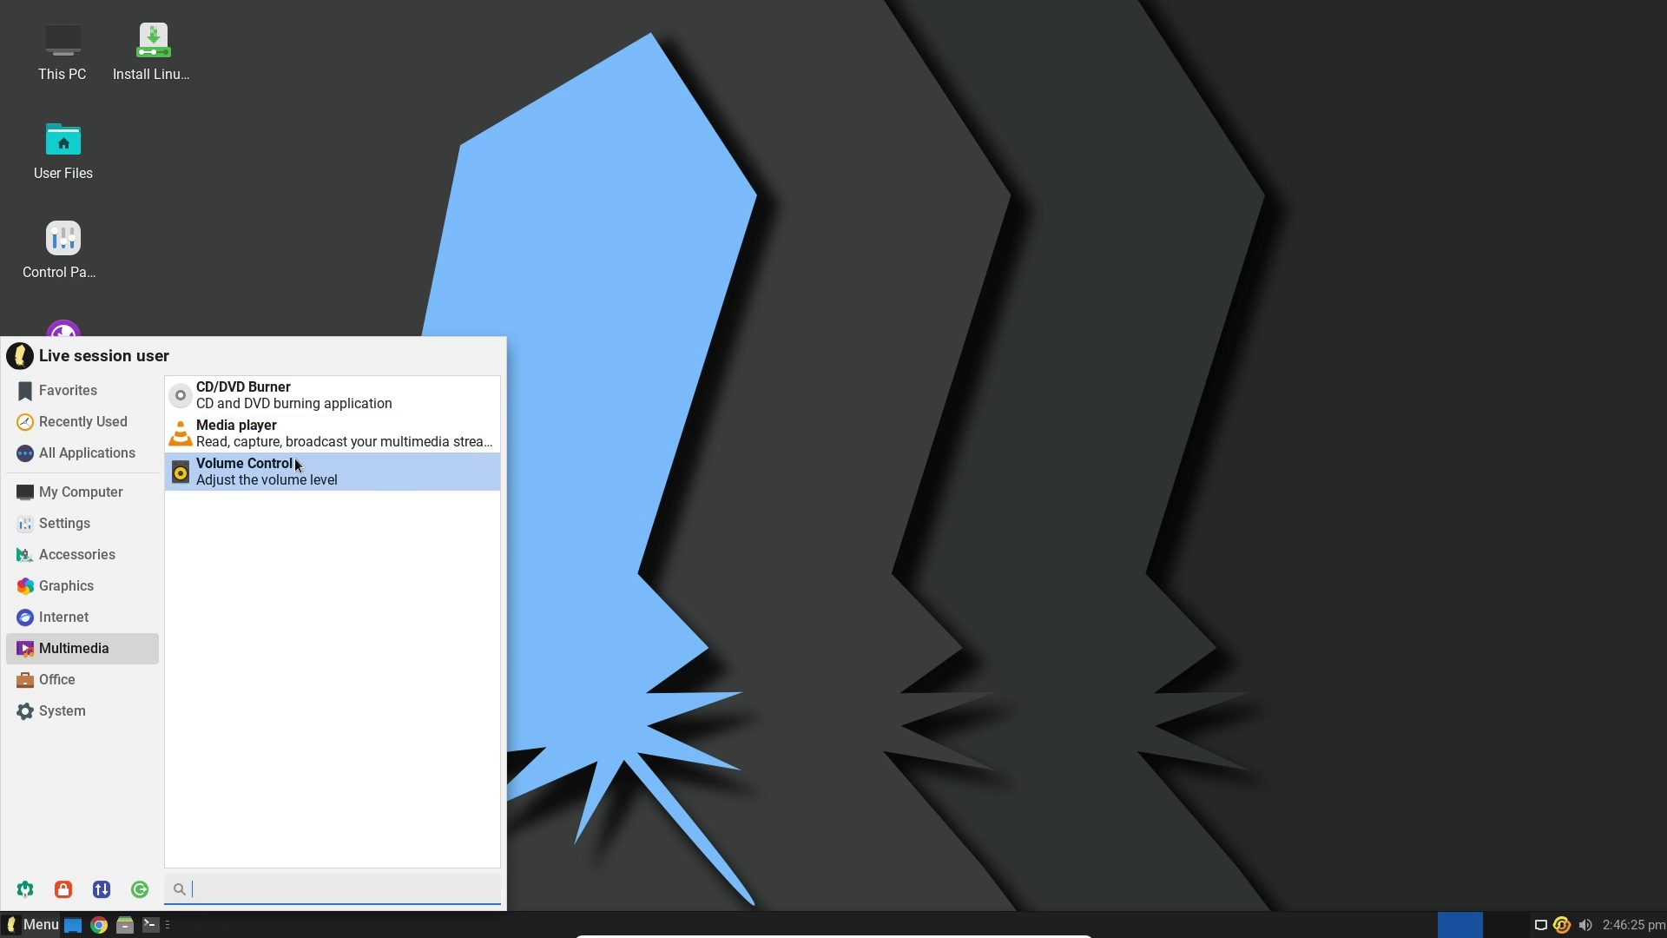
click(608, 474)
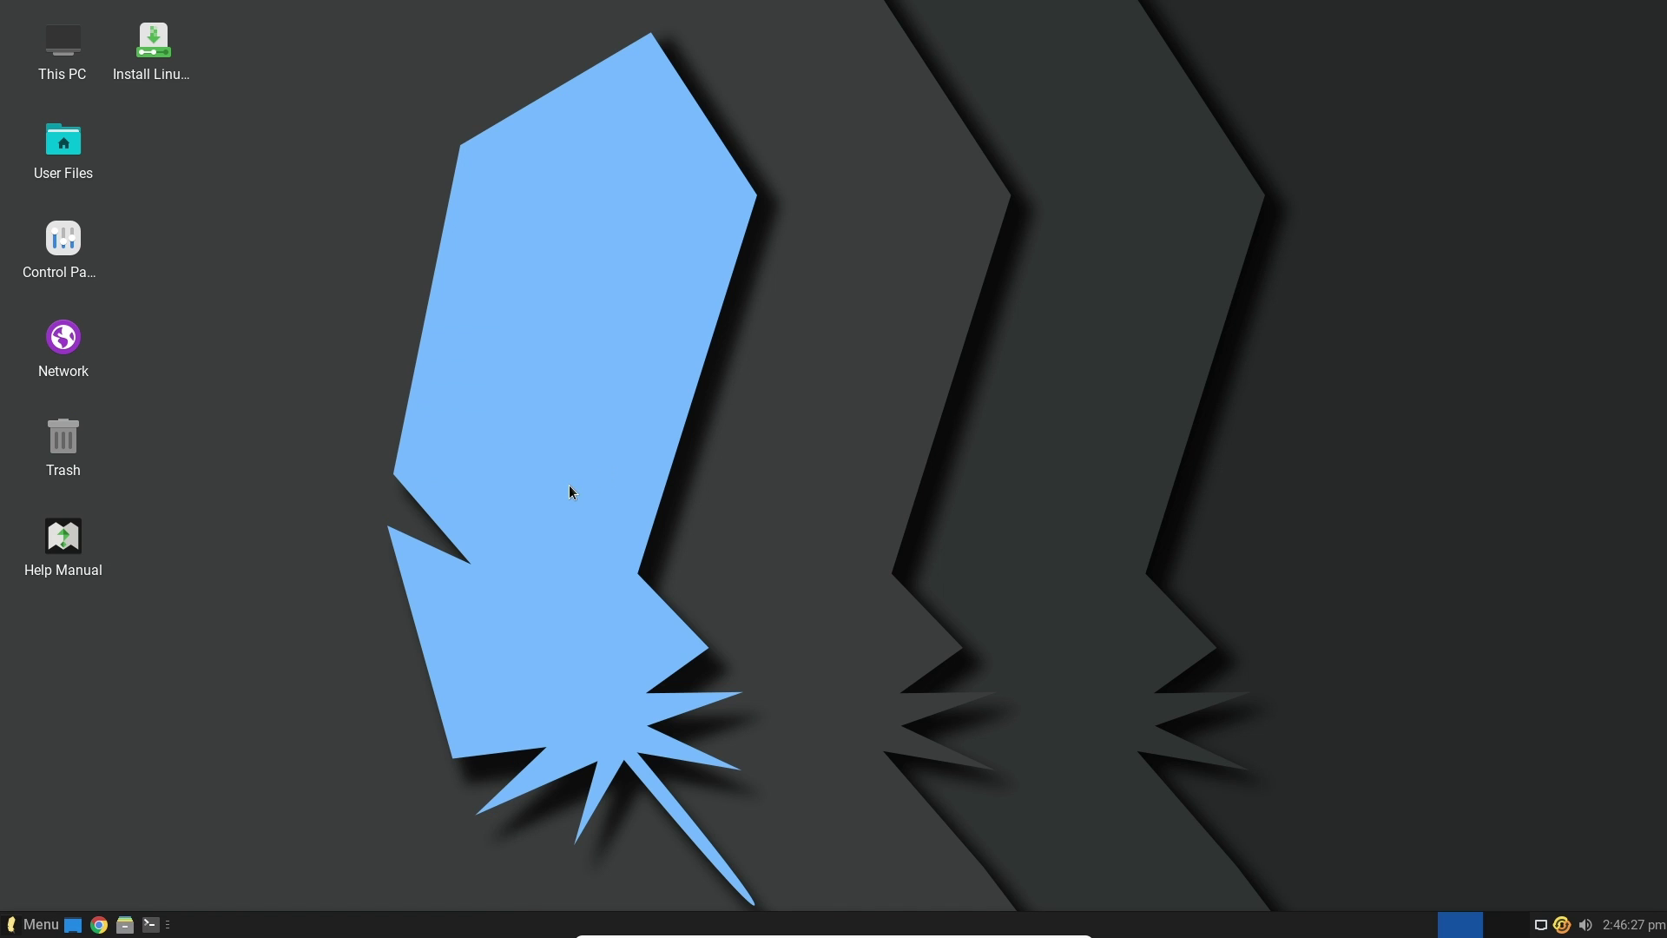
Open Desktop Settings from the desktop's right-click menu and restore its window
right_click(578, 299)
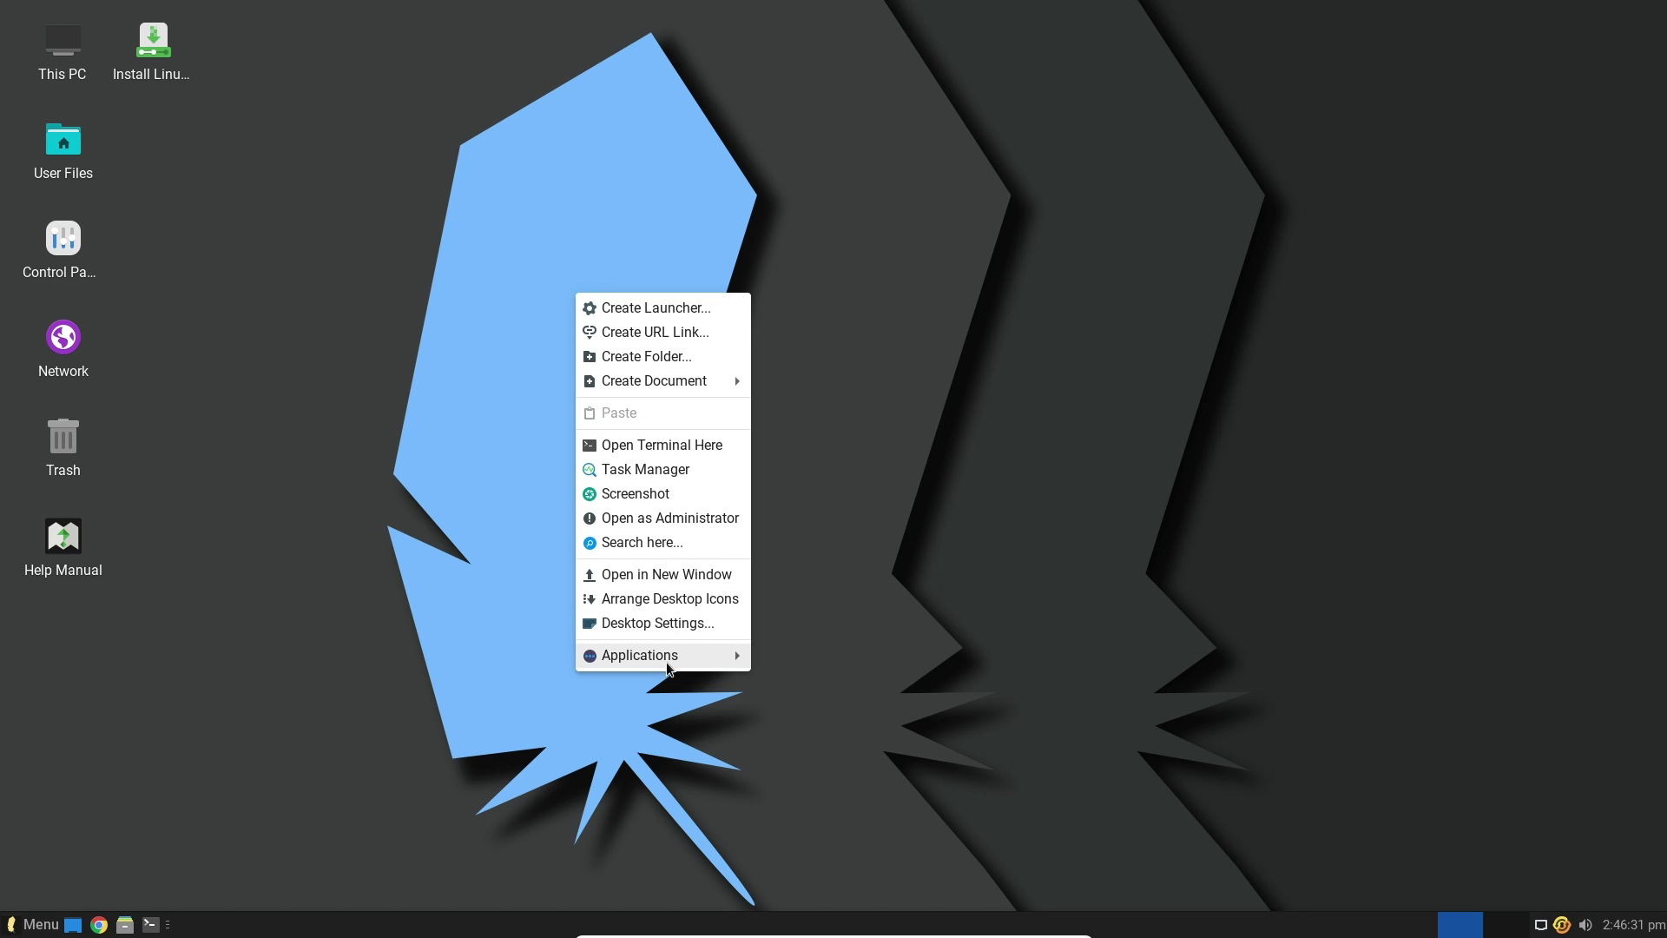
click(705, 625)
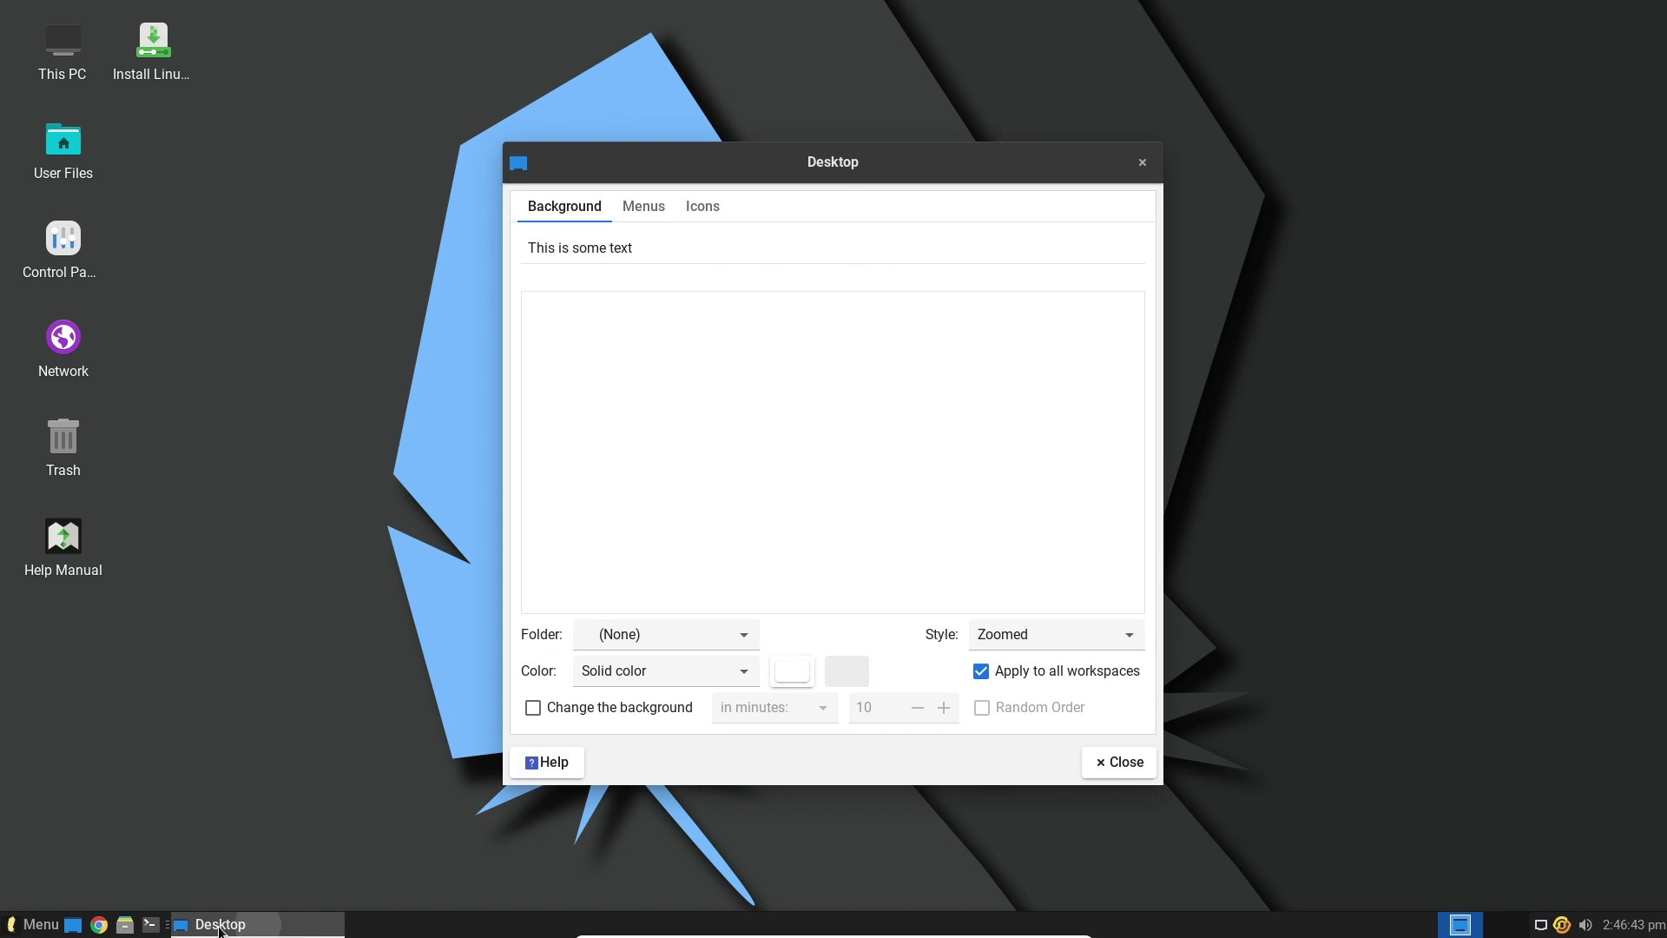
click(219, 928)
click(221, 927)
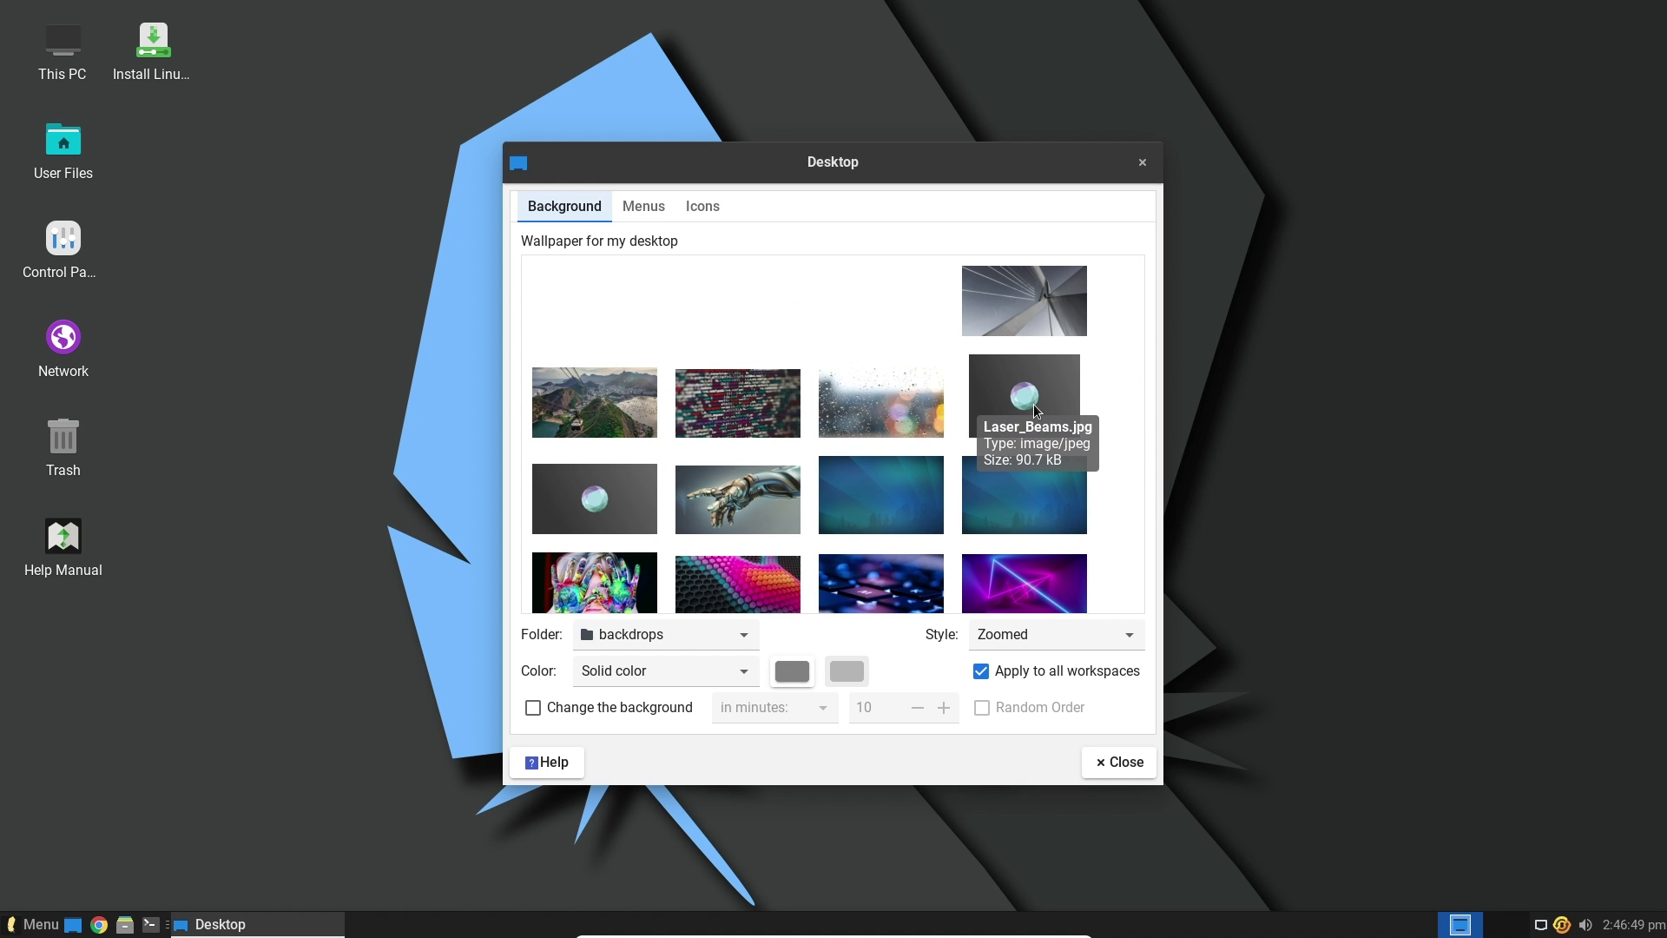
Pick a yellow feather image from the backdrops grid as the wallpaper
scroll(1033, 404, down, 5)
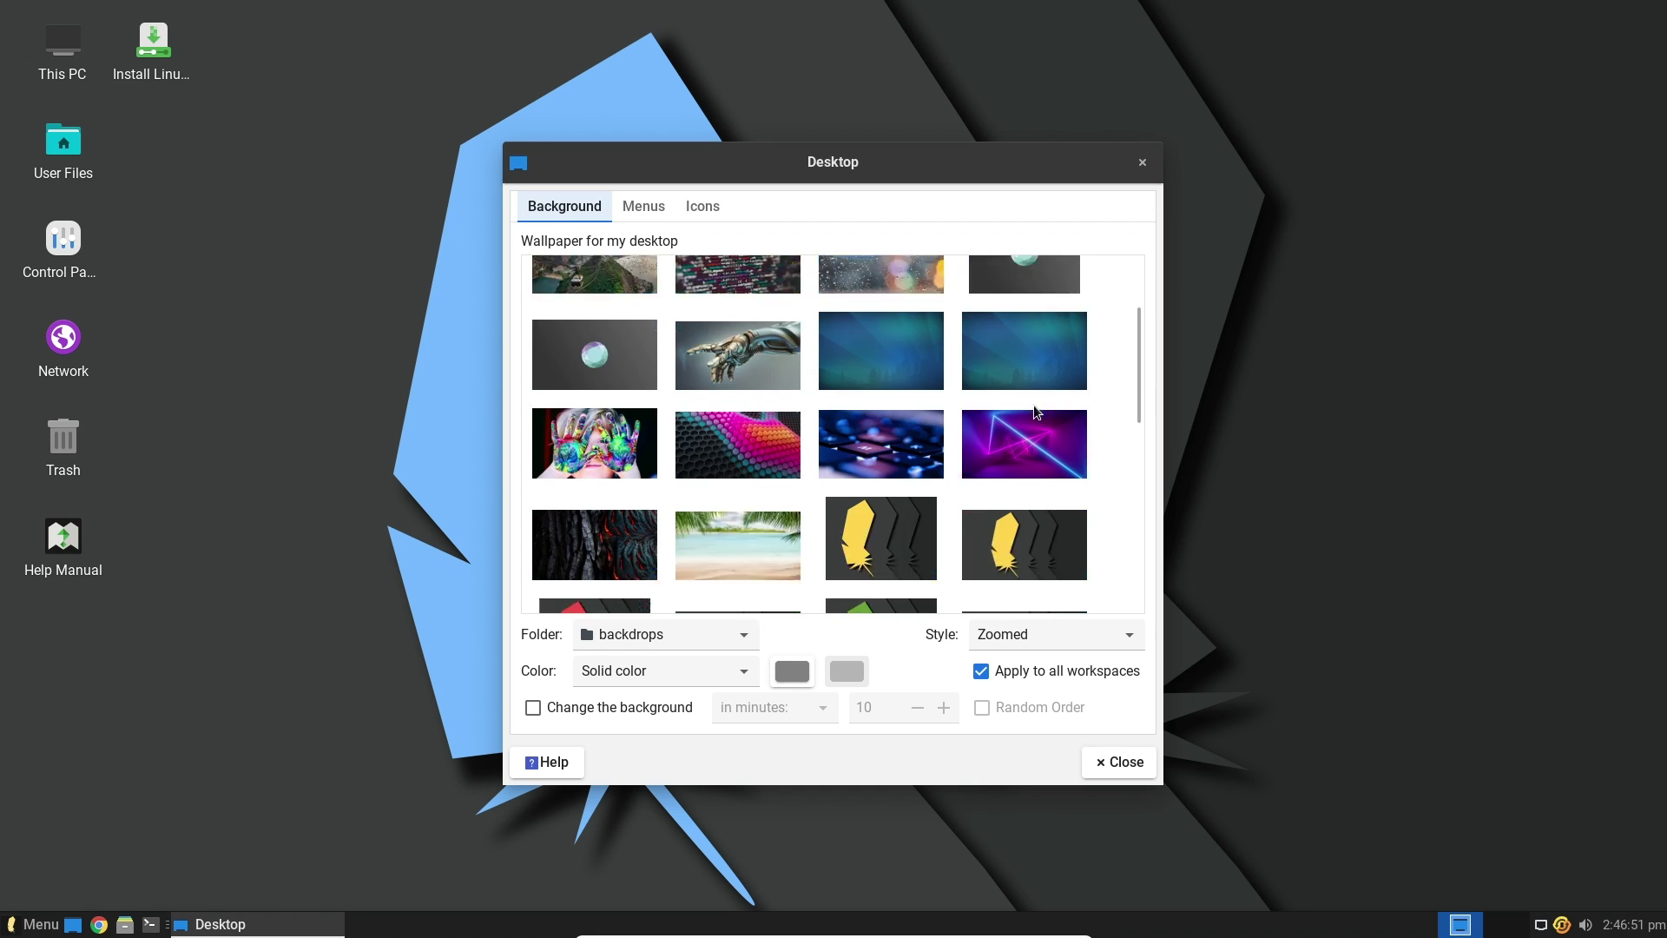
click(884, 372)
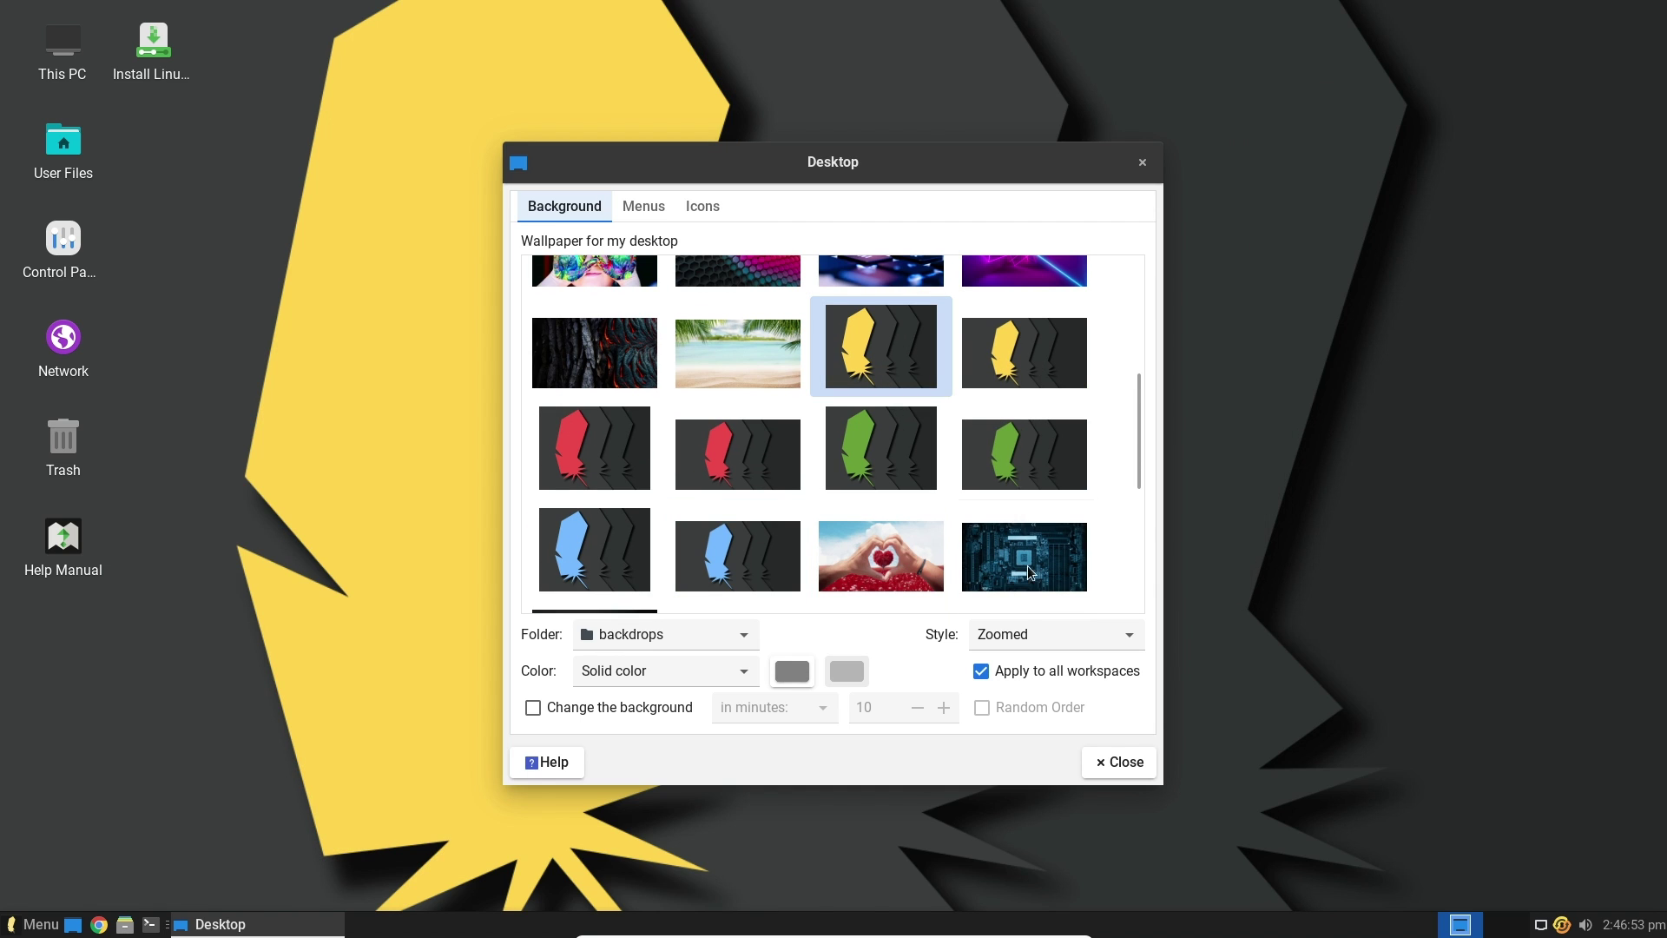
scroll(846, 427, down, 5)
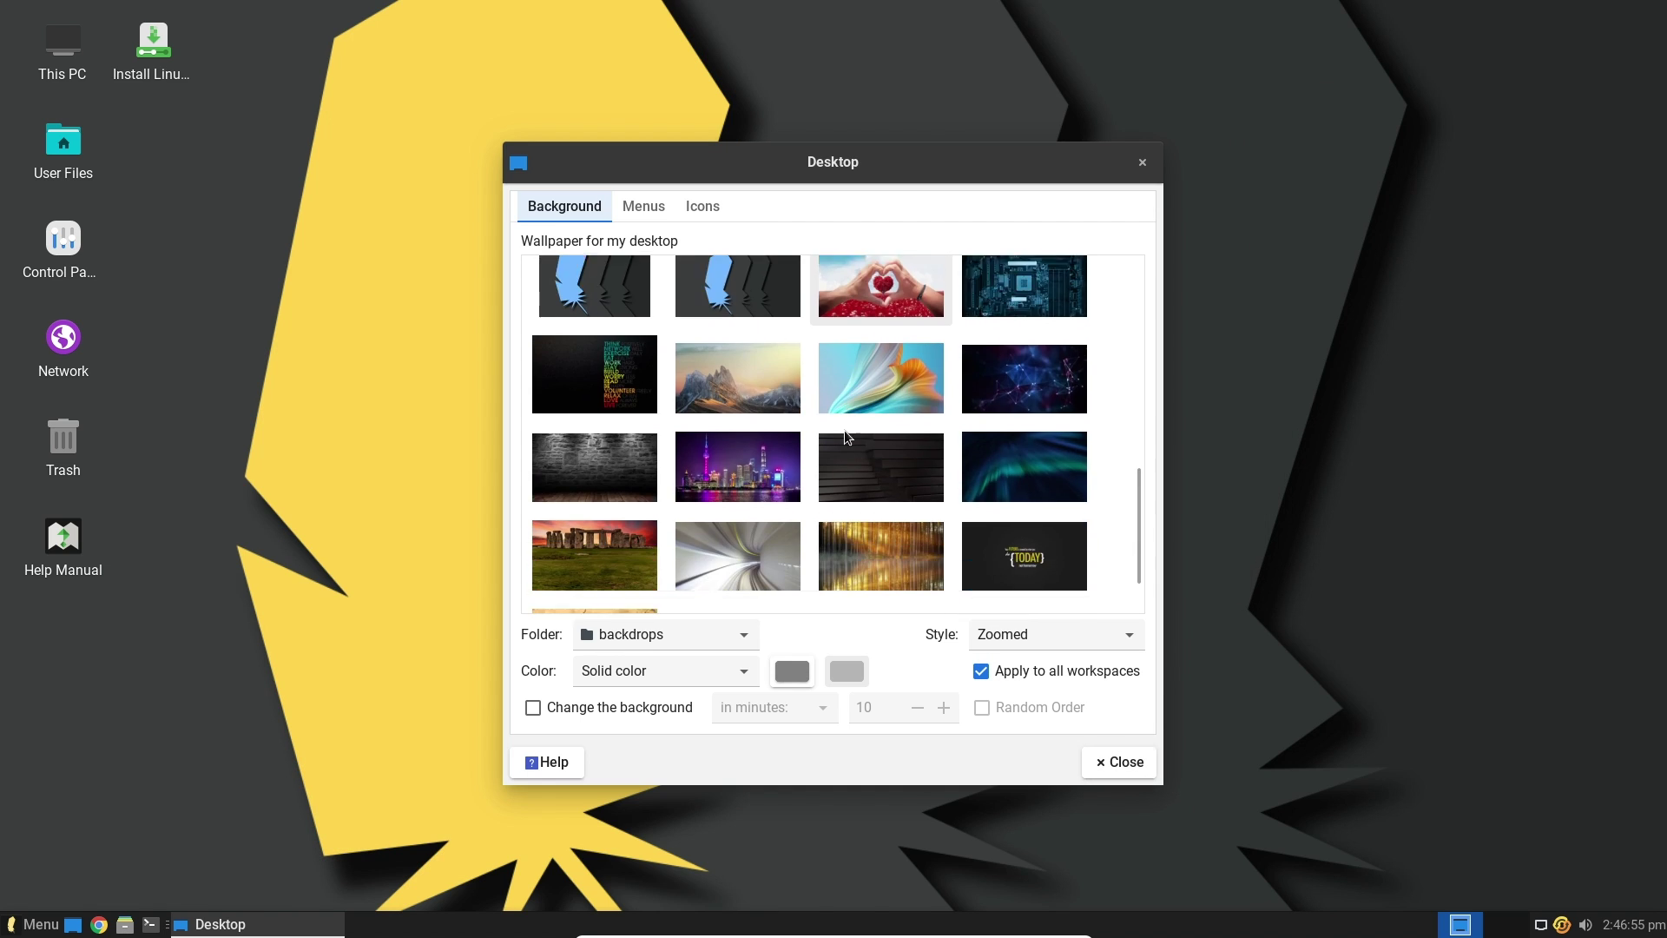
scroll(939, 398, up, 5)
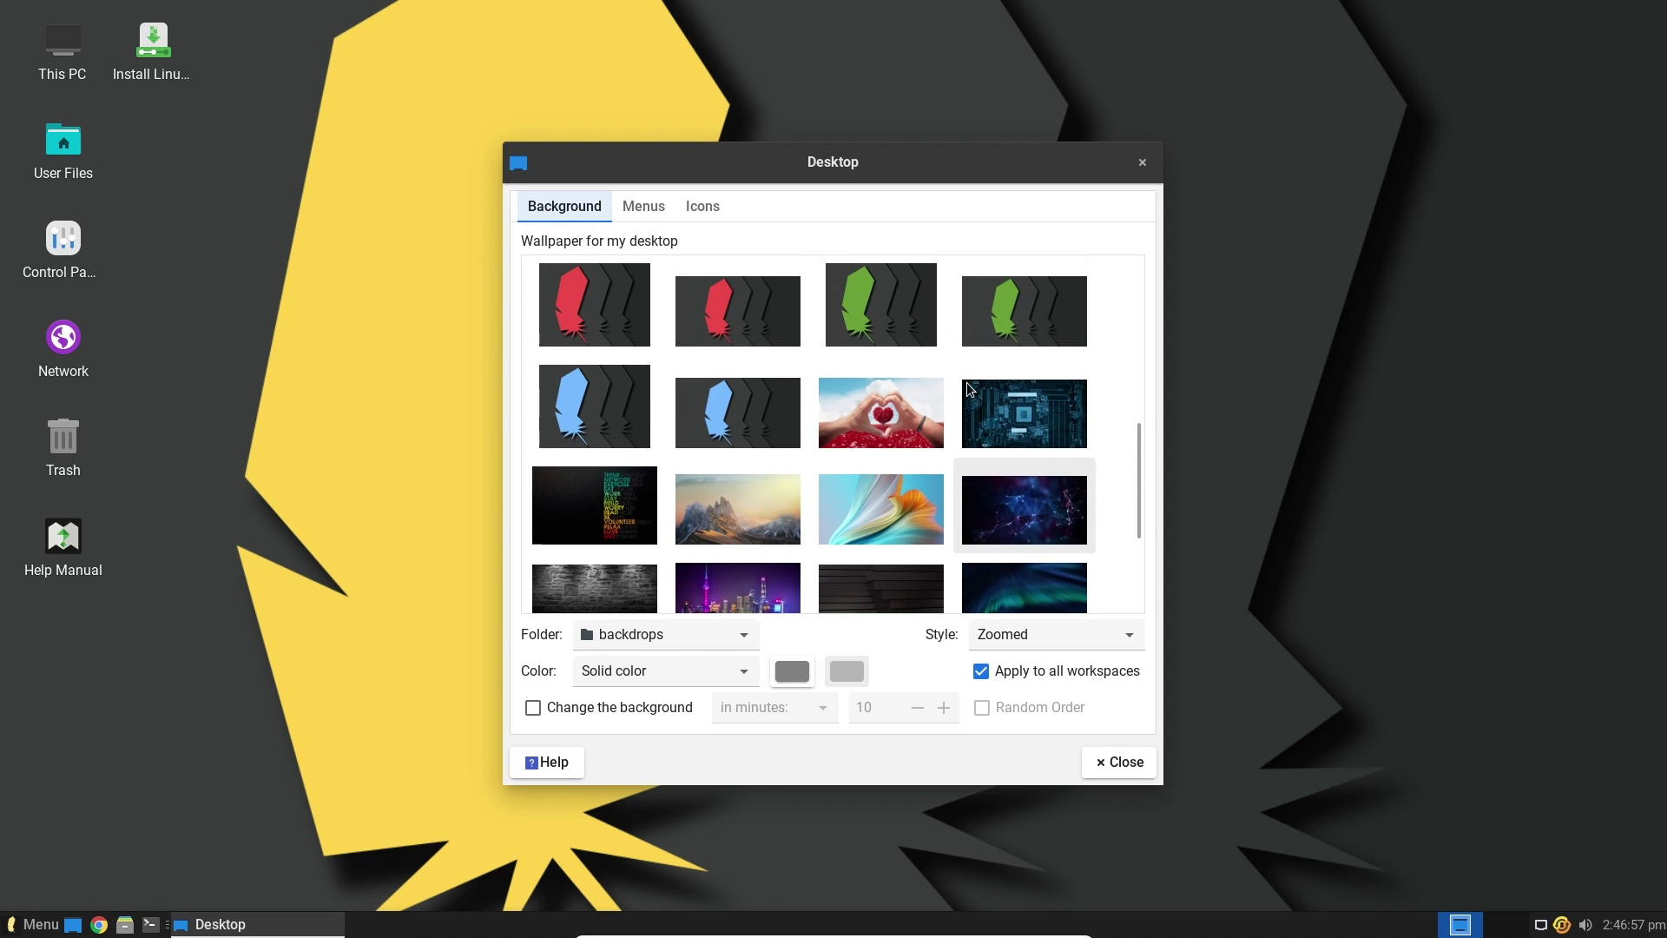
click(1033, 363)
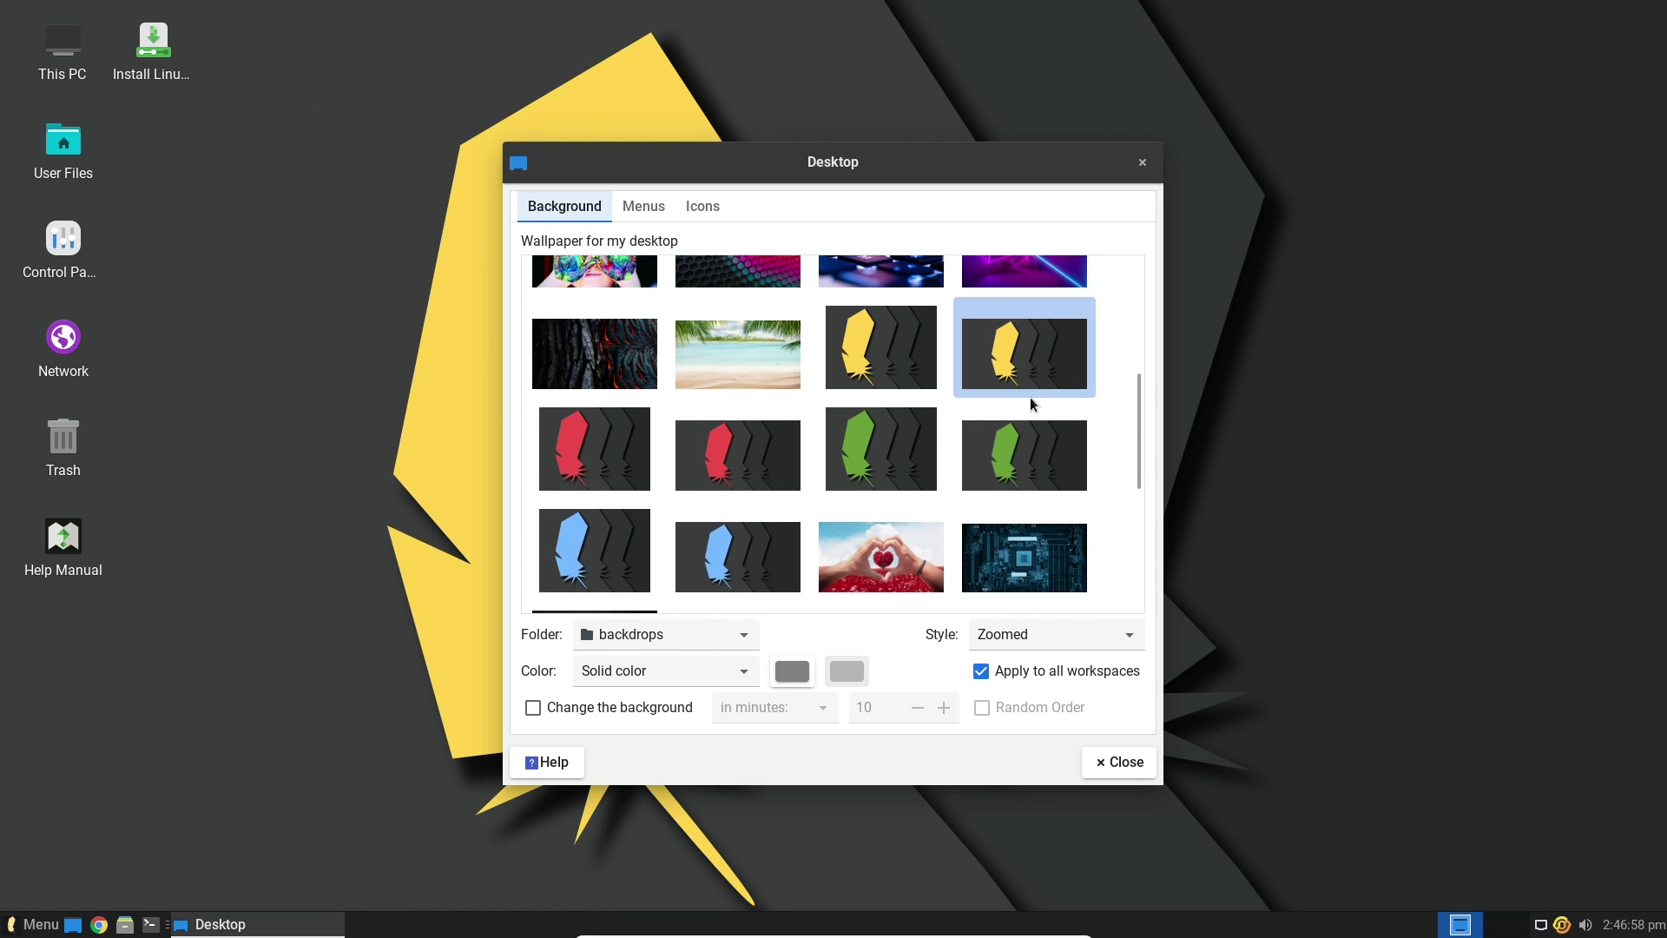
Close Desktop settings, then browse the Graphics and Multimedia menu categories before closing the menu
click(1128, 764)
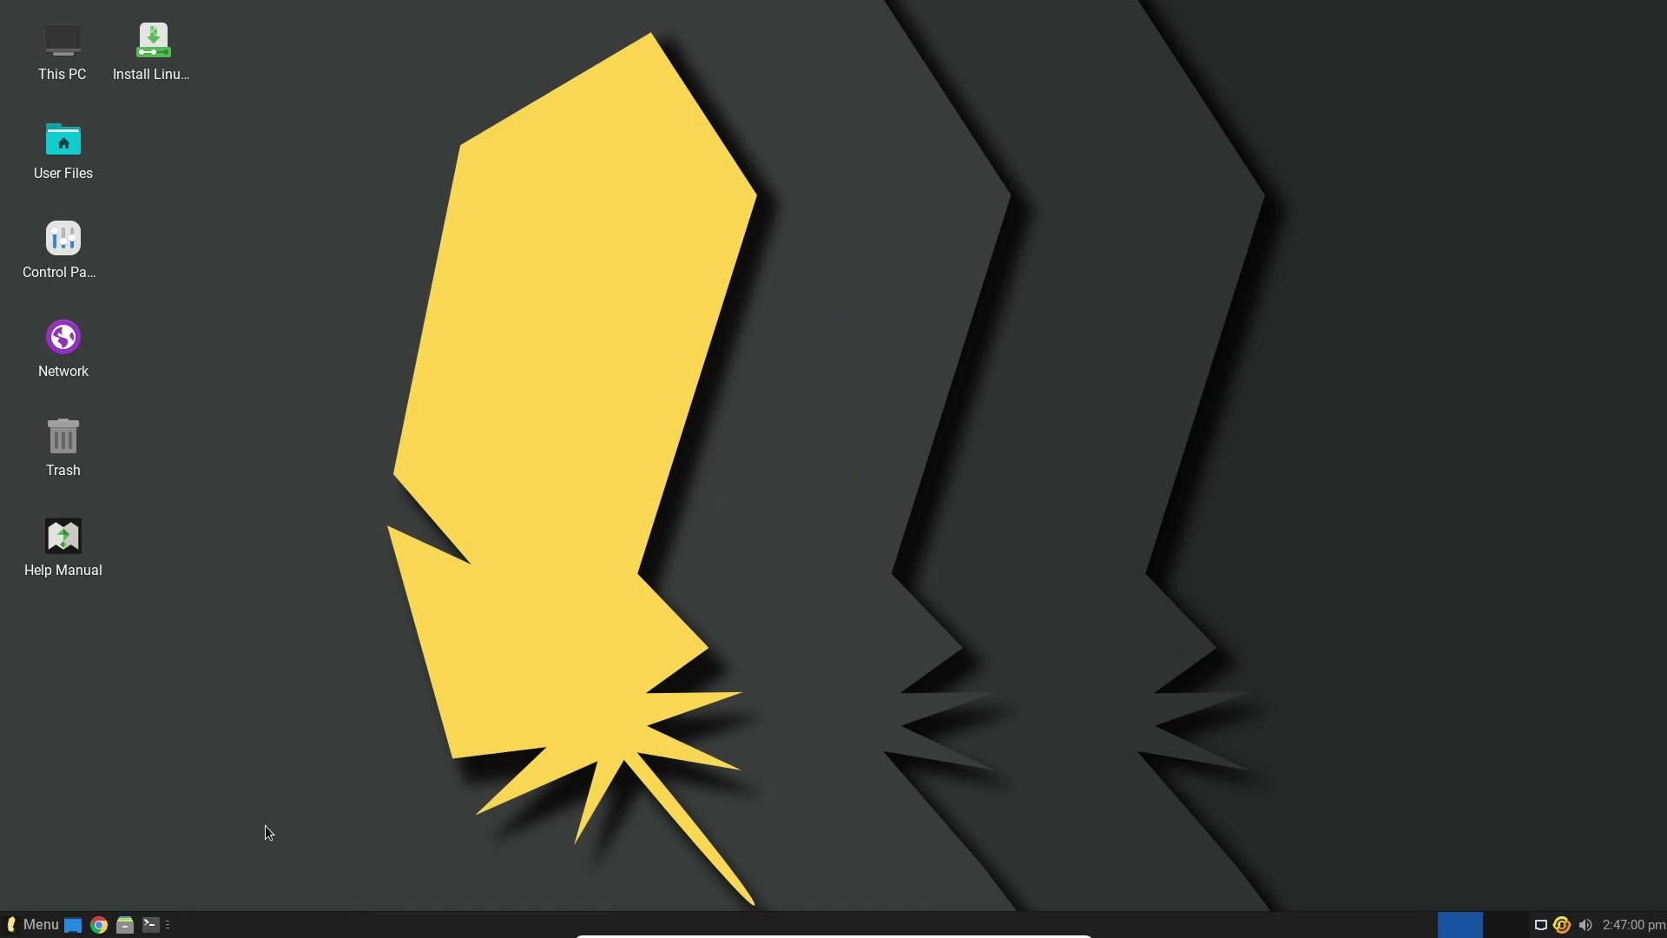
click(38, 923)
click(99, 502)
click(81, 590)
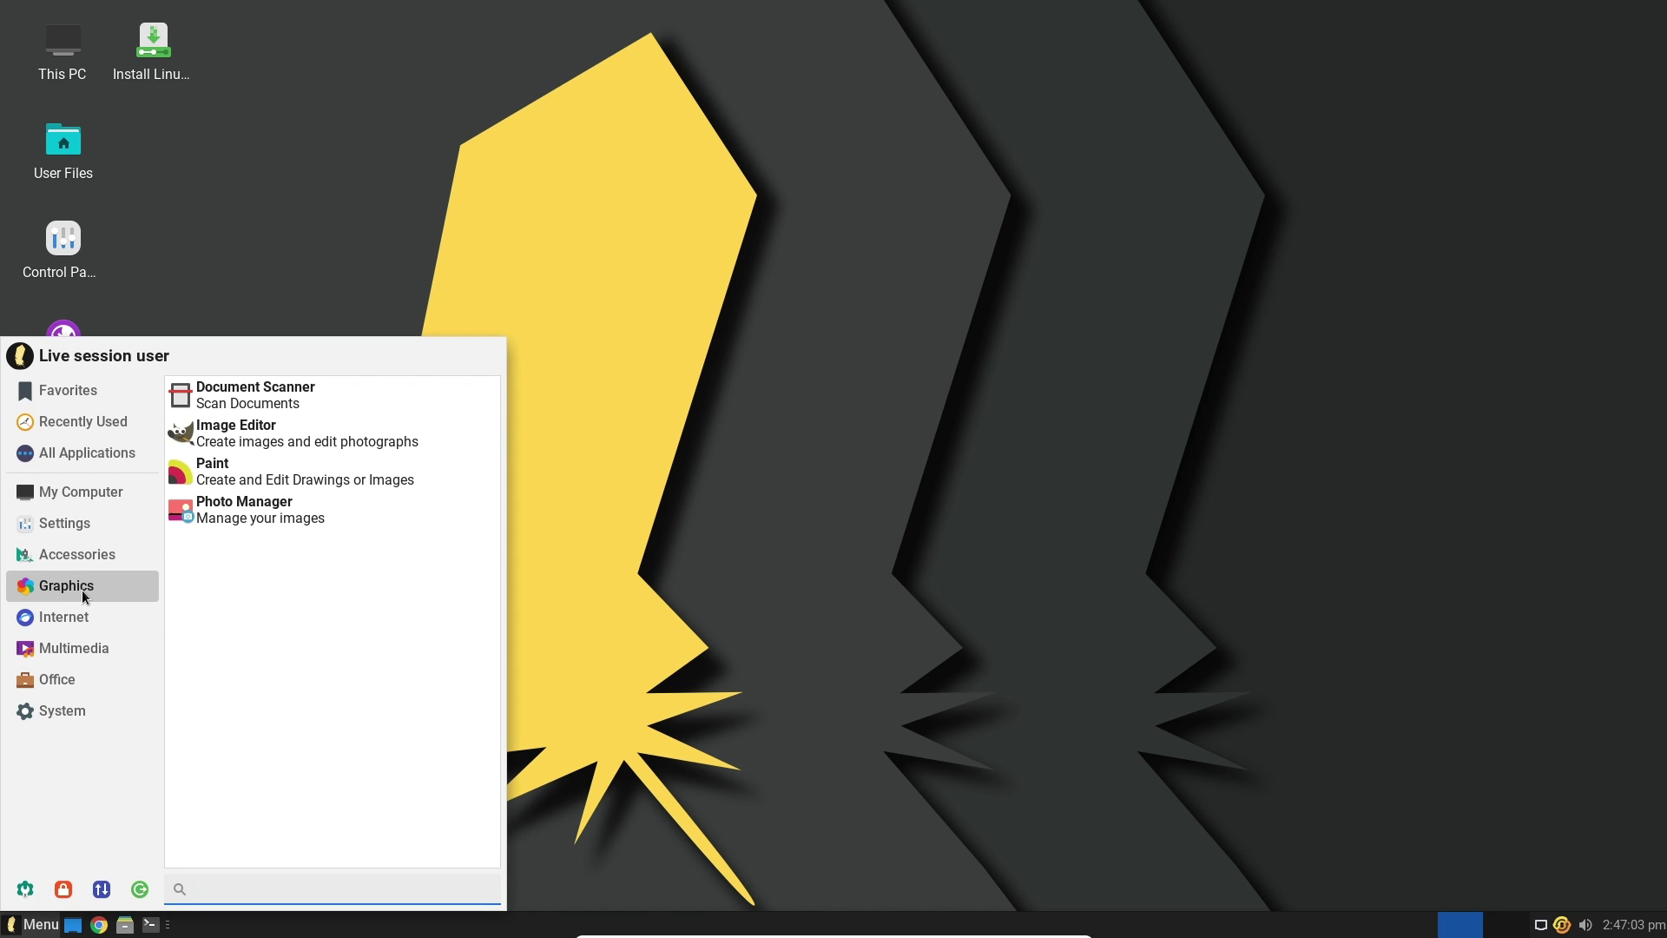
click(71, 651)
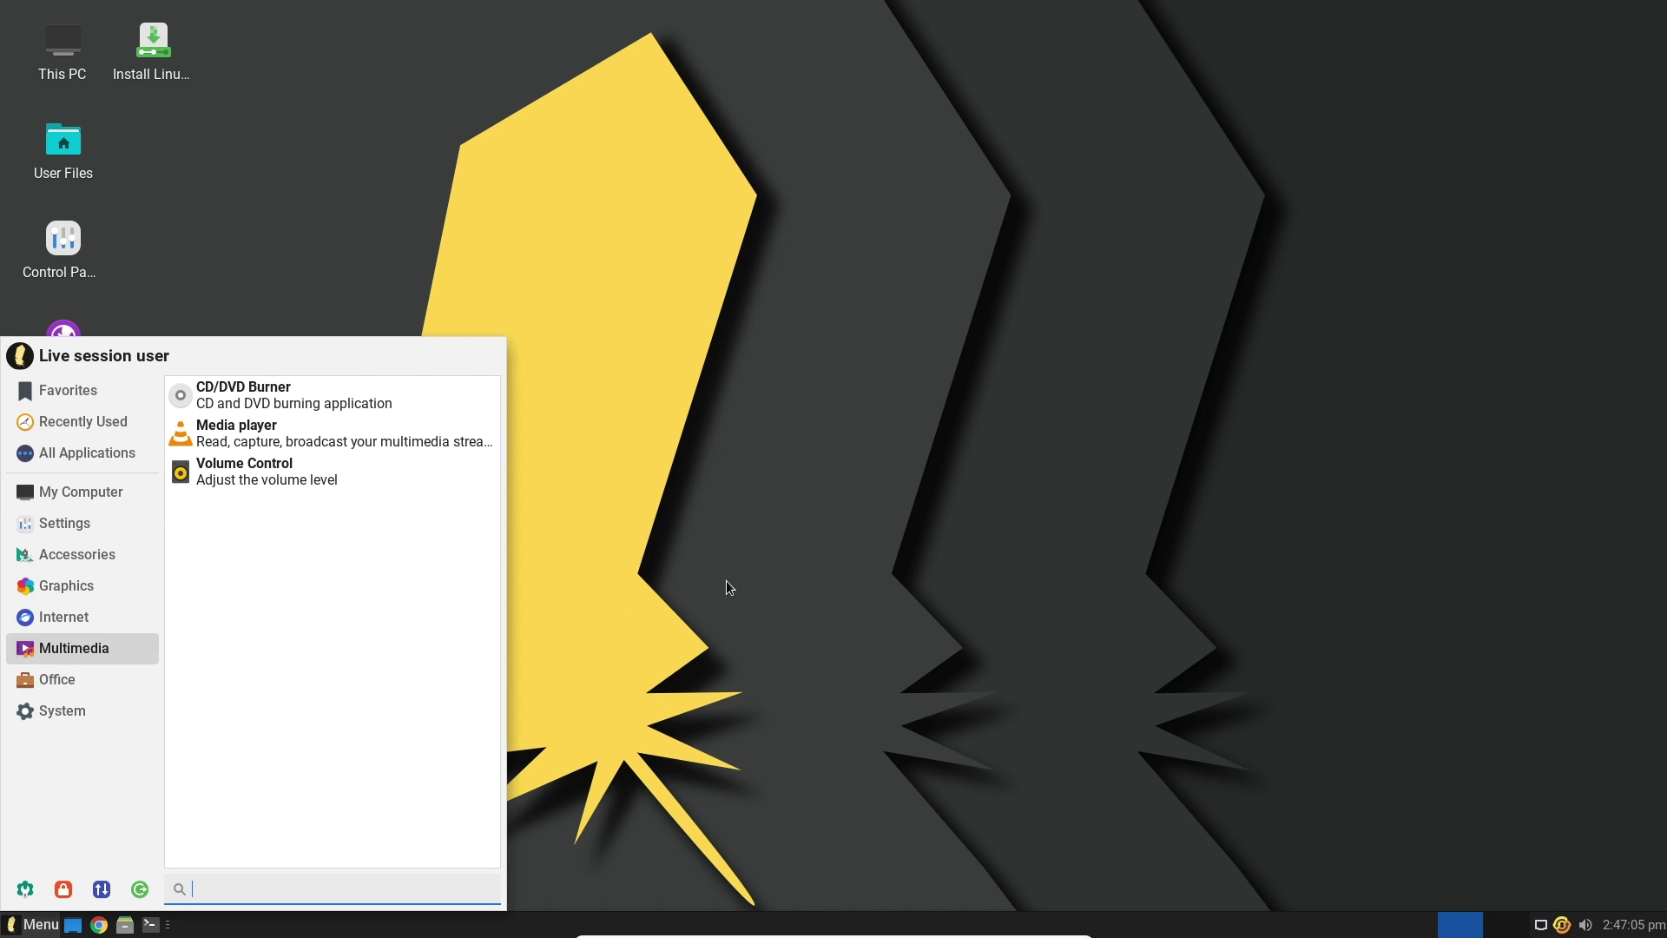
click(121, 193)
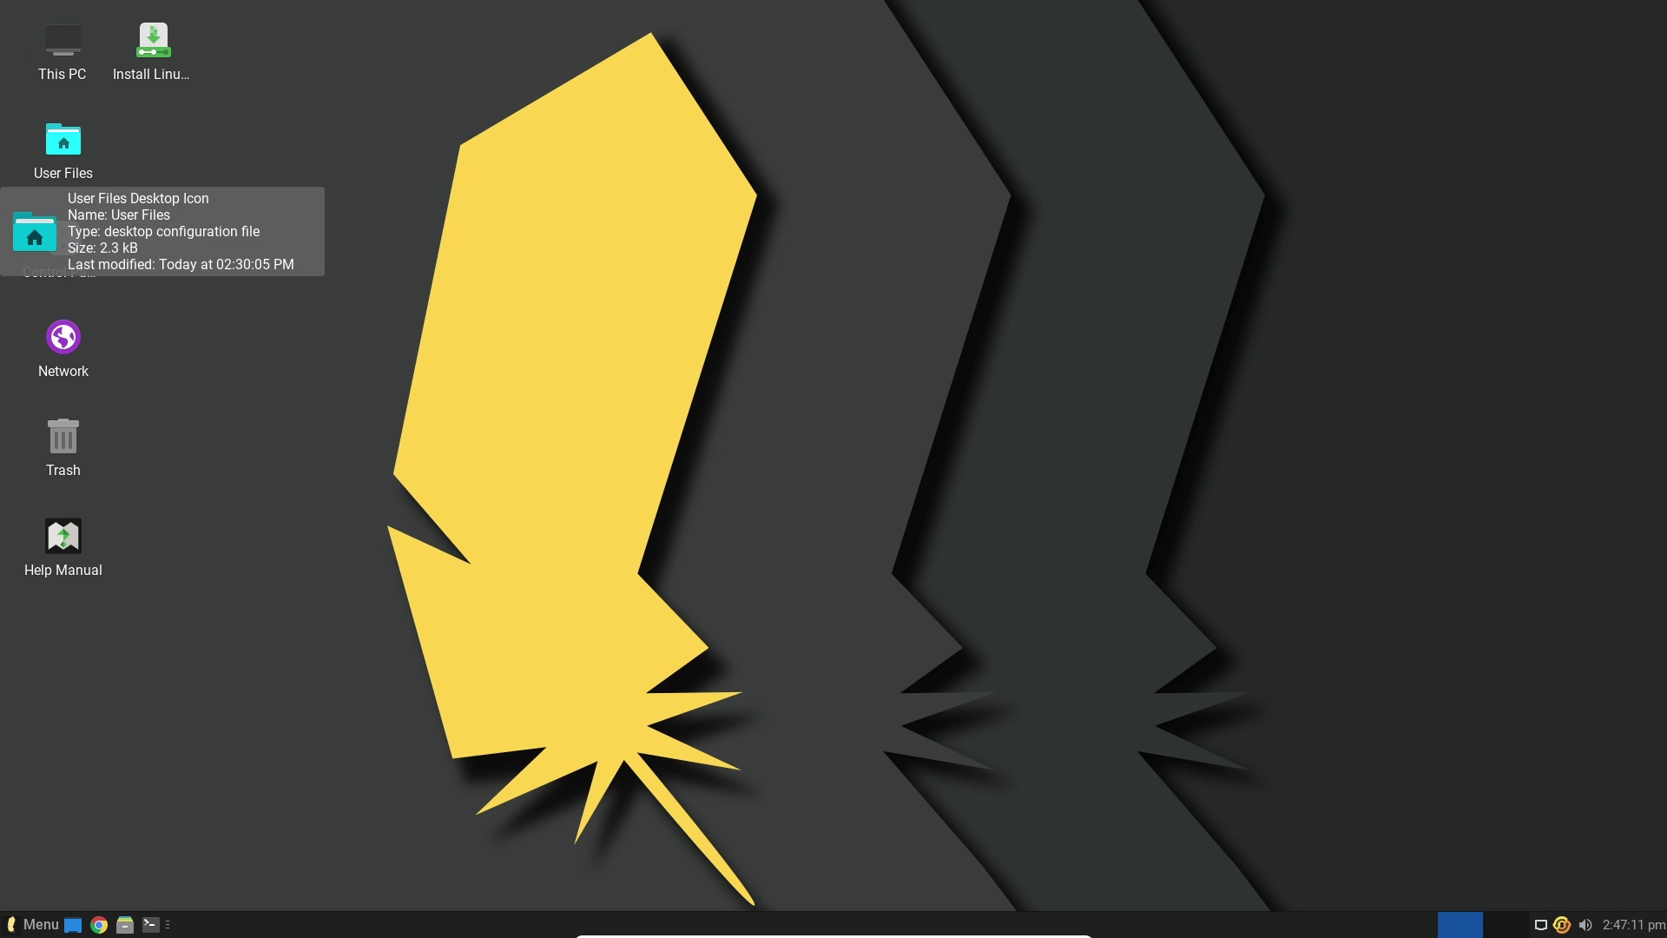
Launch Install Linux Lite, choose Português do Brasil, and keep the Portuguese (Brazil) keyboard layout
double_click(63, 143)
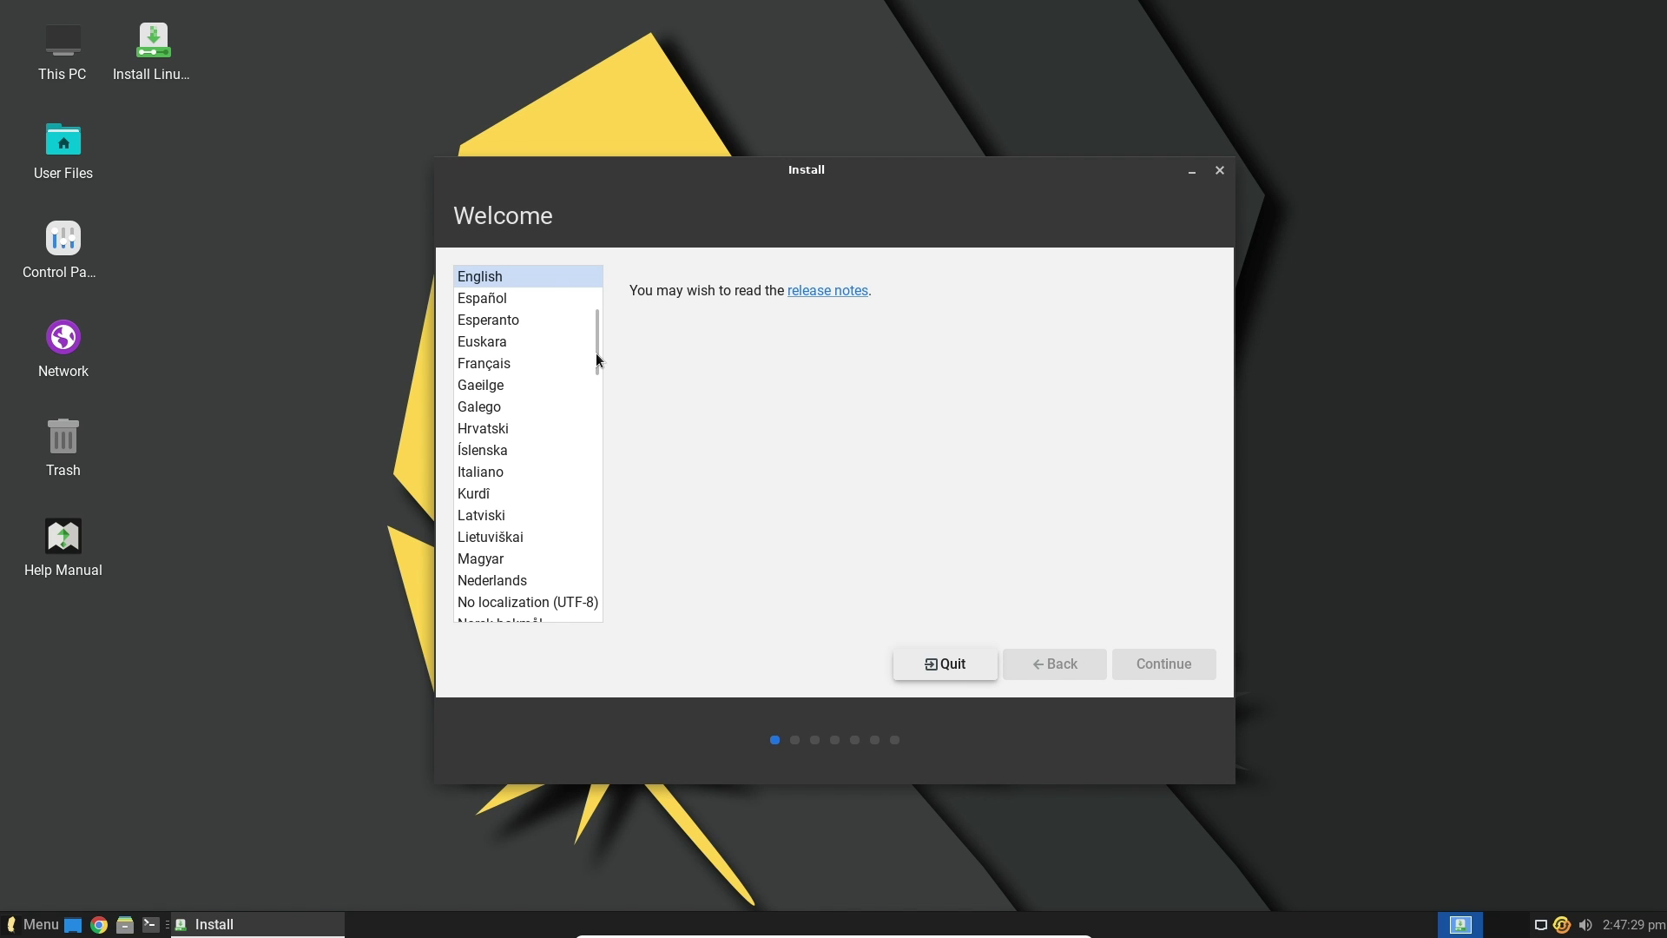
scroll(596, 364, down, 4)
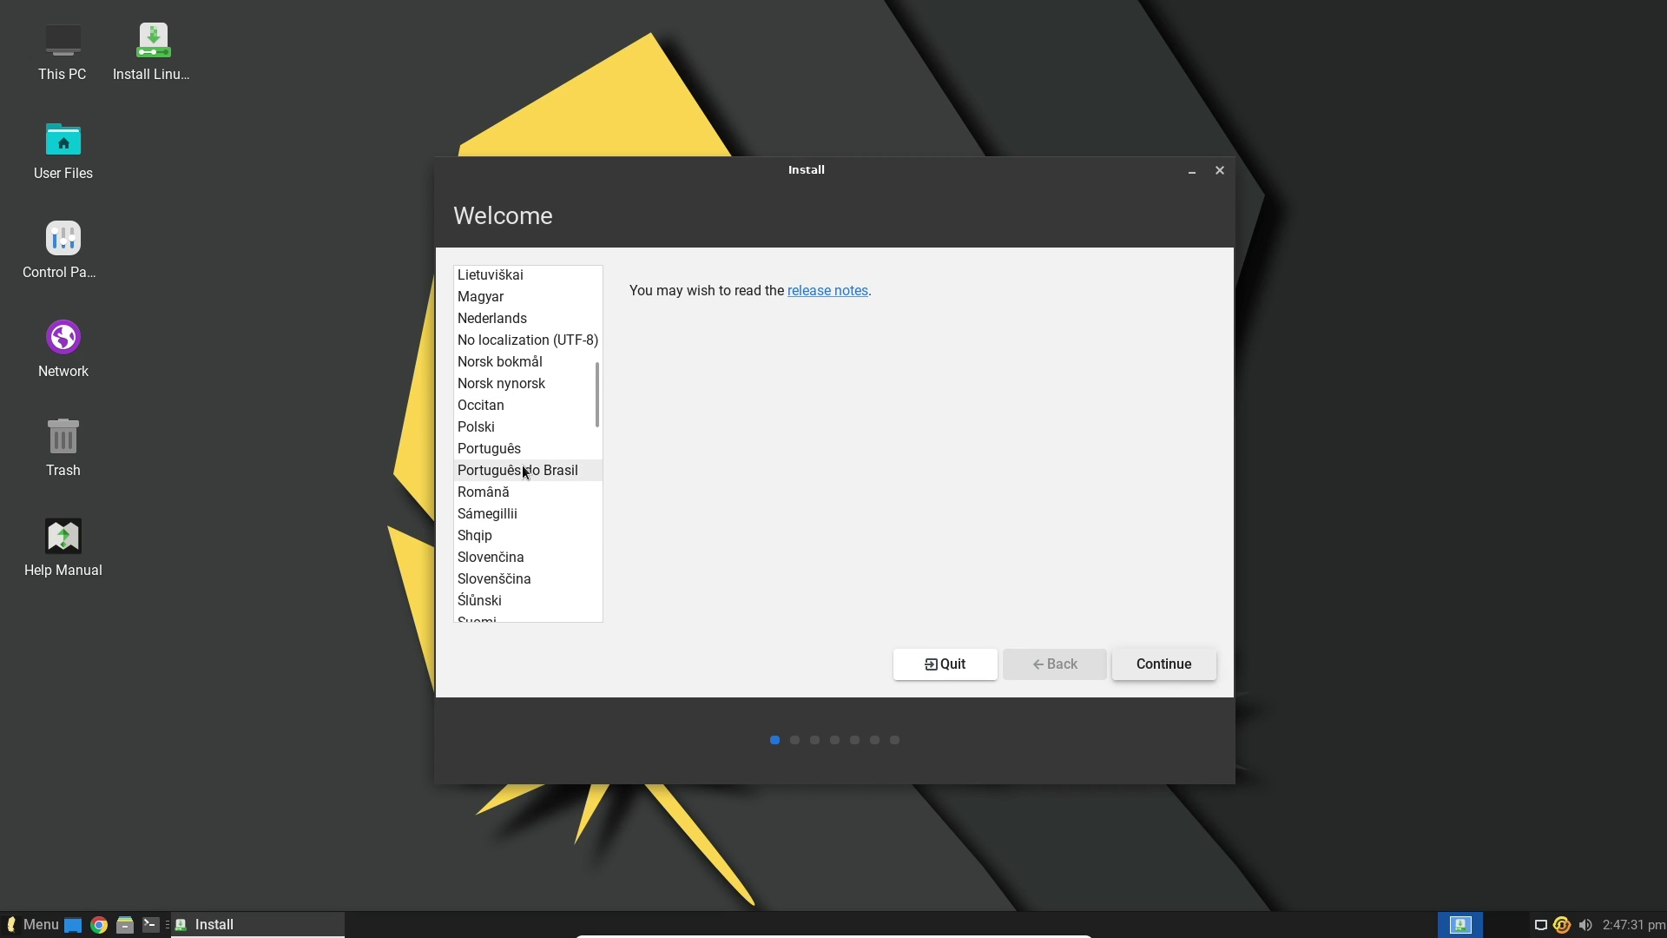
click(523, 472)
click(1129, 665)
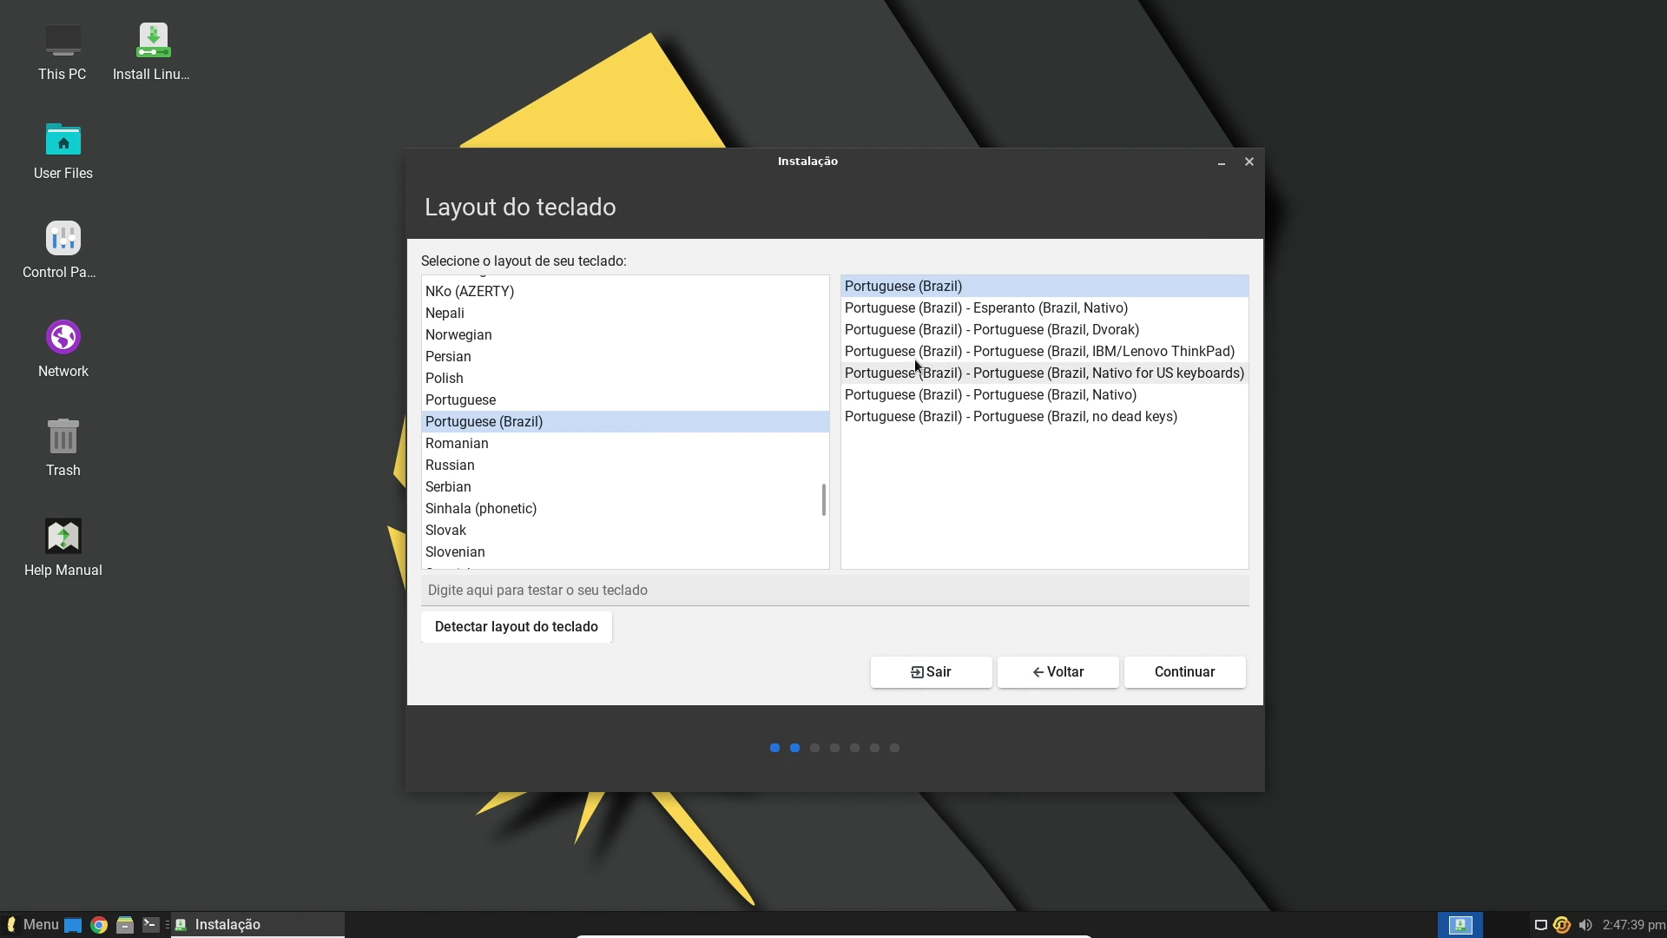
click(1172, 675)
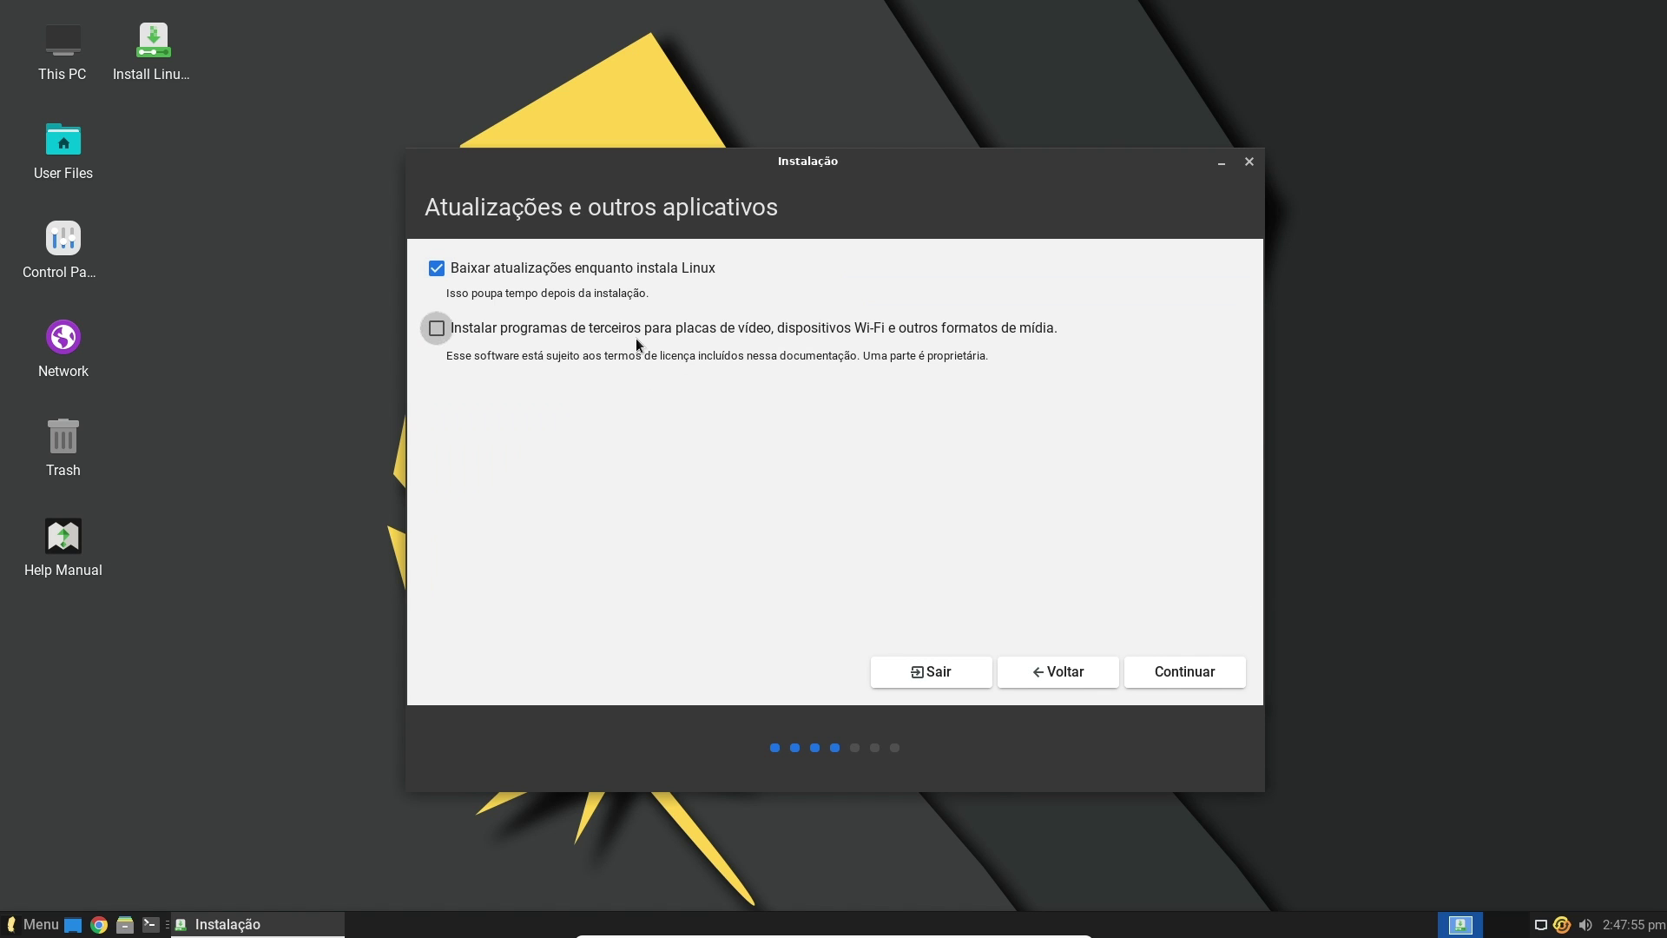
Enable third-party drivers and media formats, then start installing with Apagar disco e reinstalar
click(437, 328)
click(1189, 671)
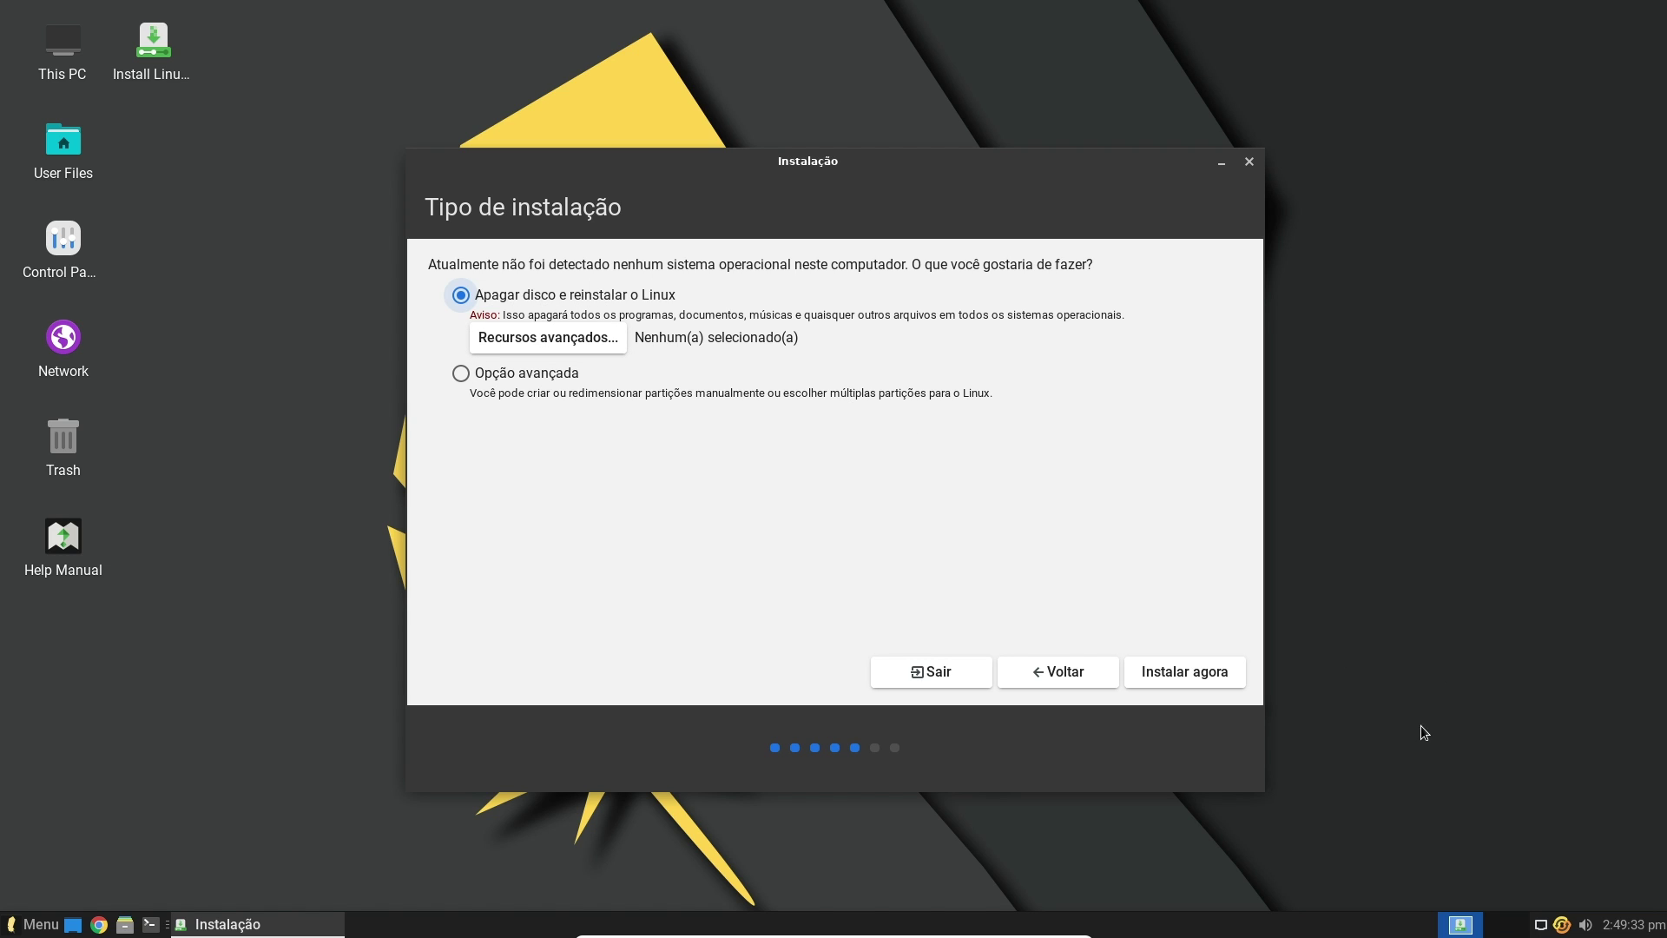
click(1191, 674)
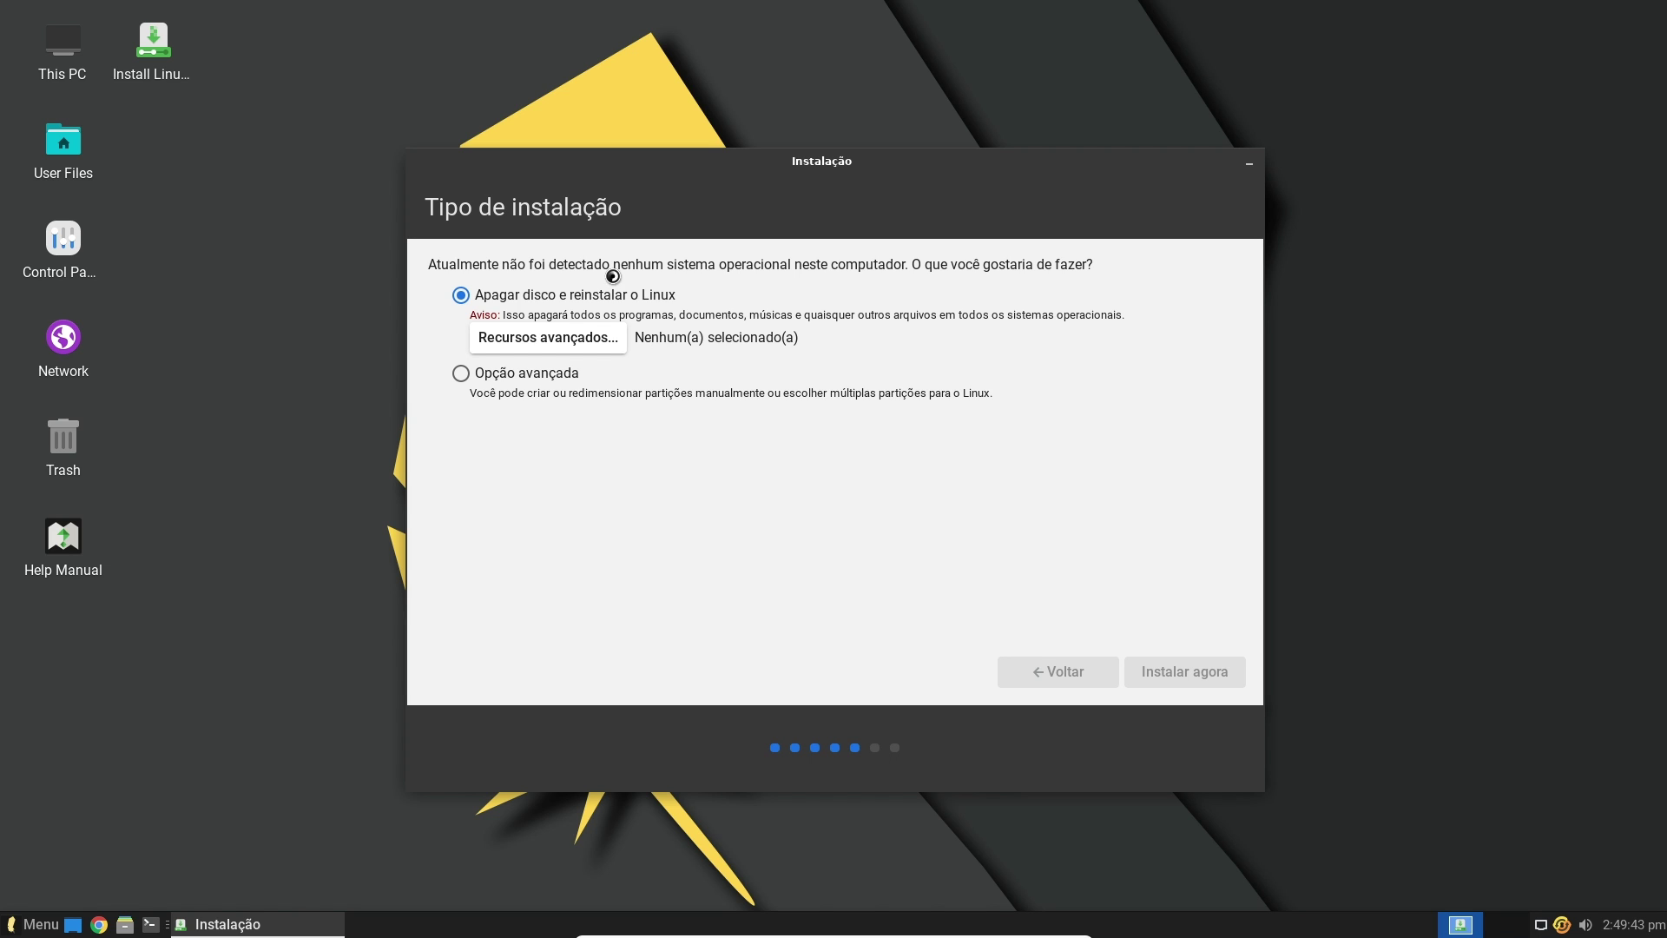
Confirm writing the changes to disk and accept Sao Paulo as the time zone
click(1113, 591)
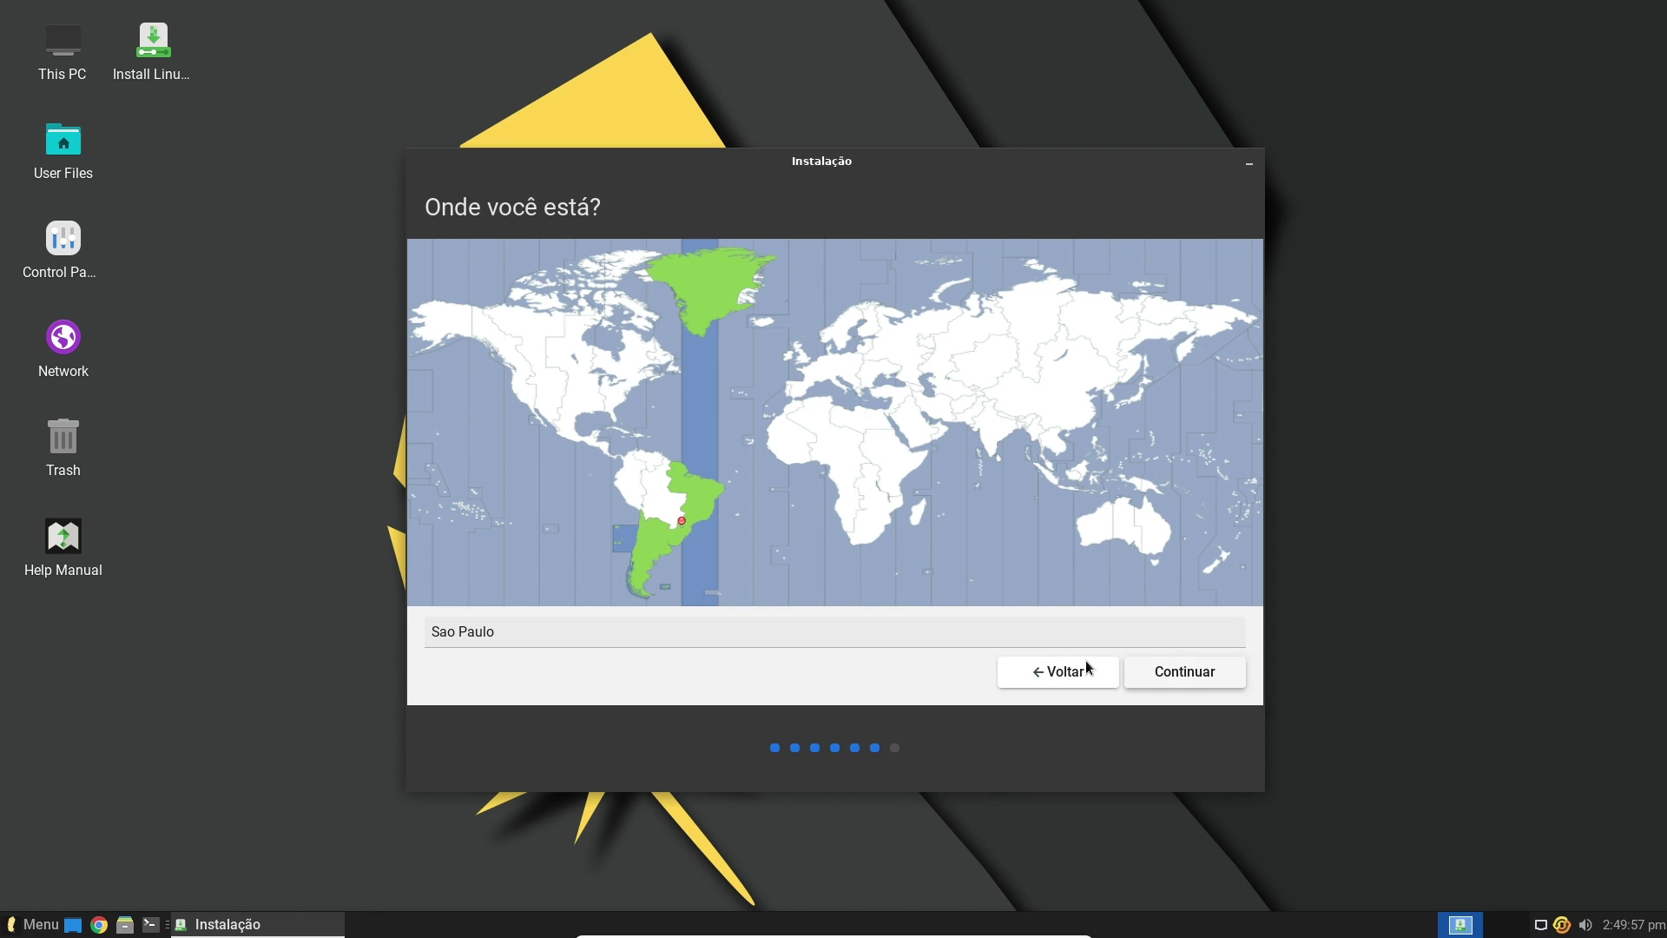
click(1175, 674)
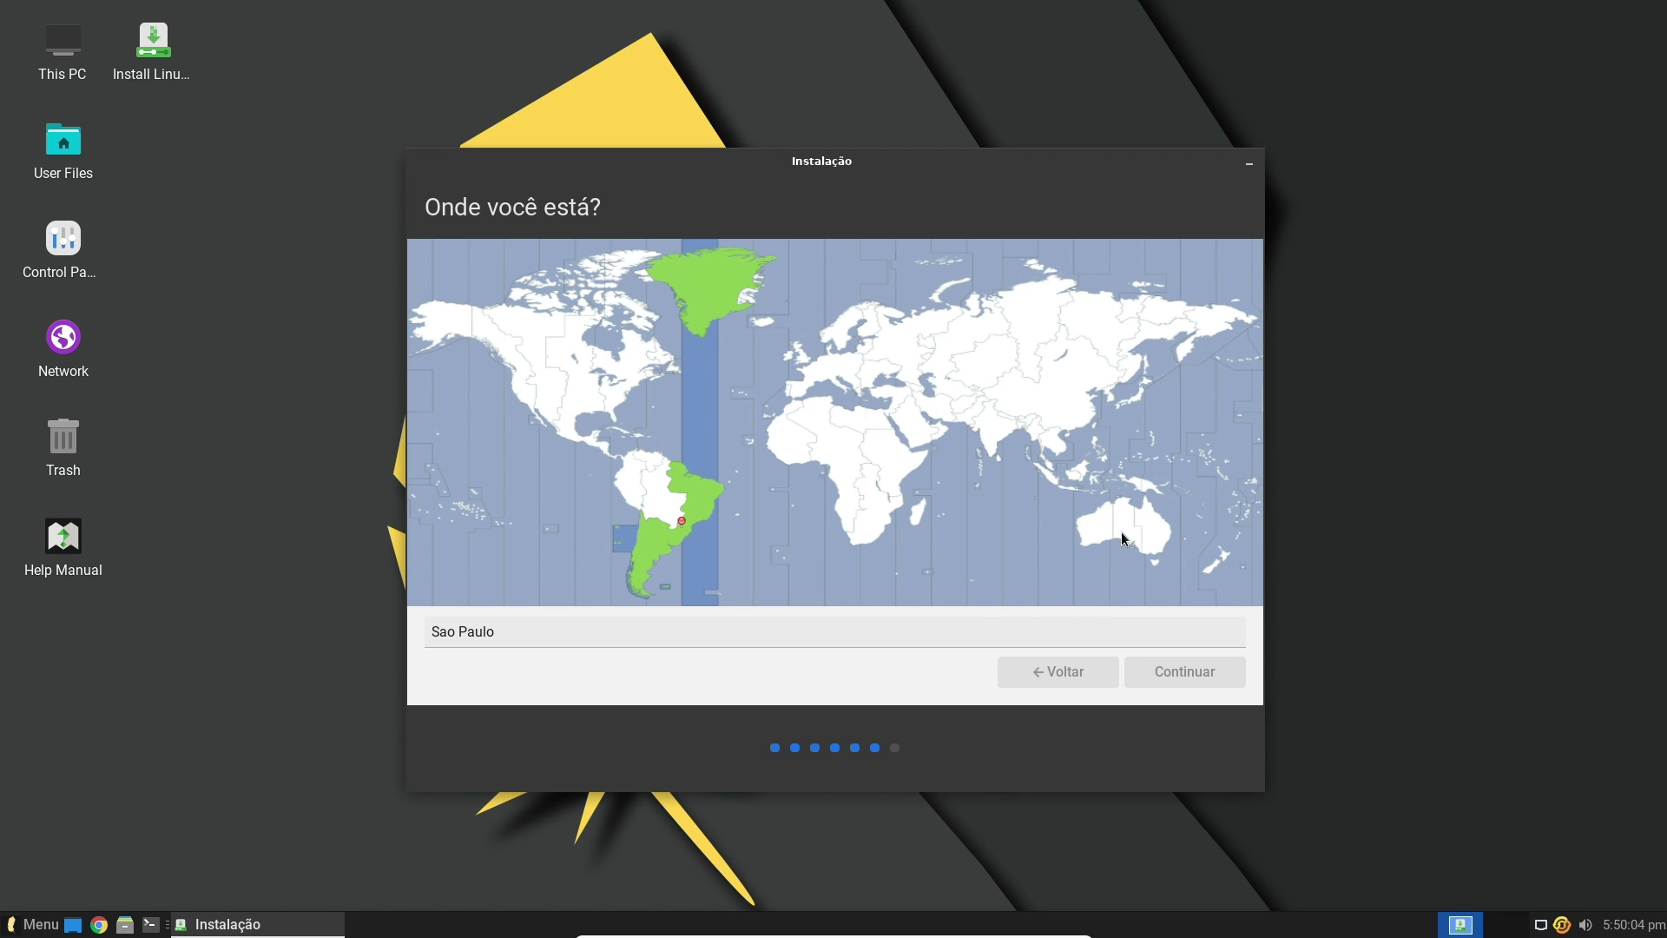
Enter the new user's username, password and full name in 'Quem é você?', then continue installing
click(757, 399)
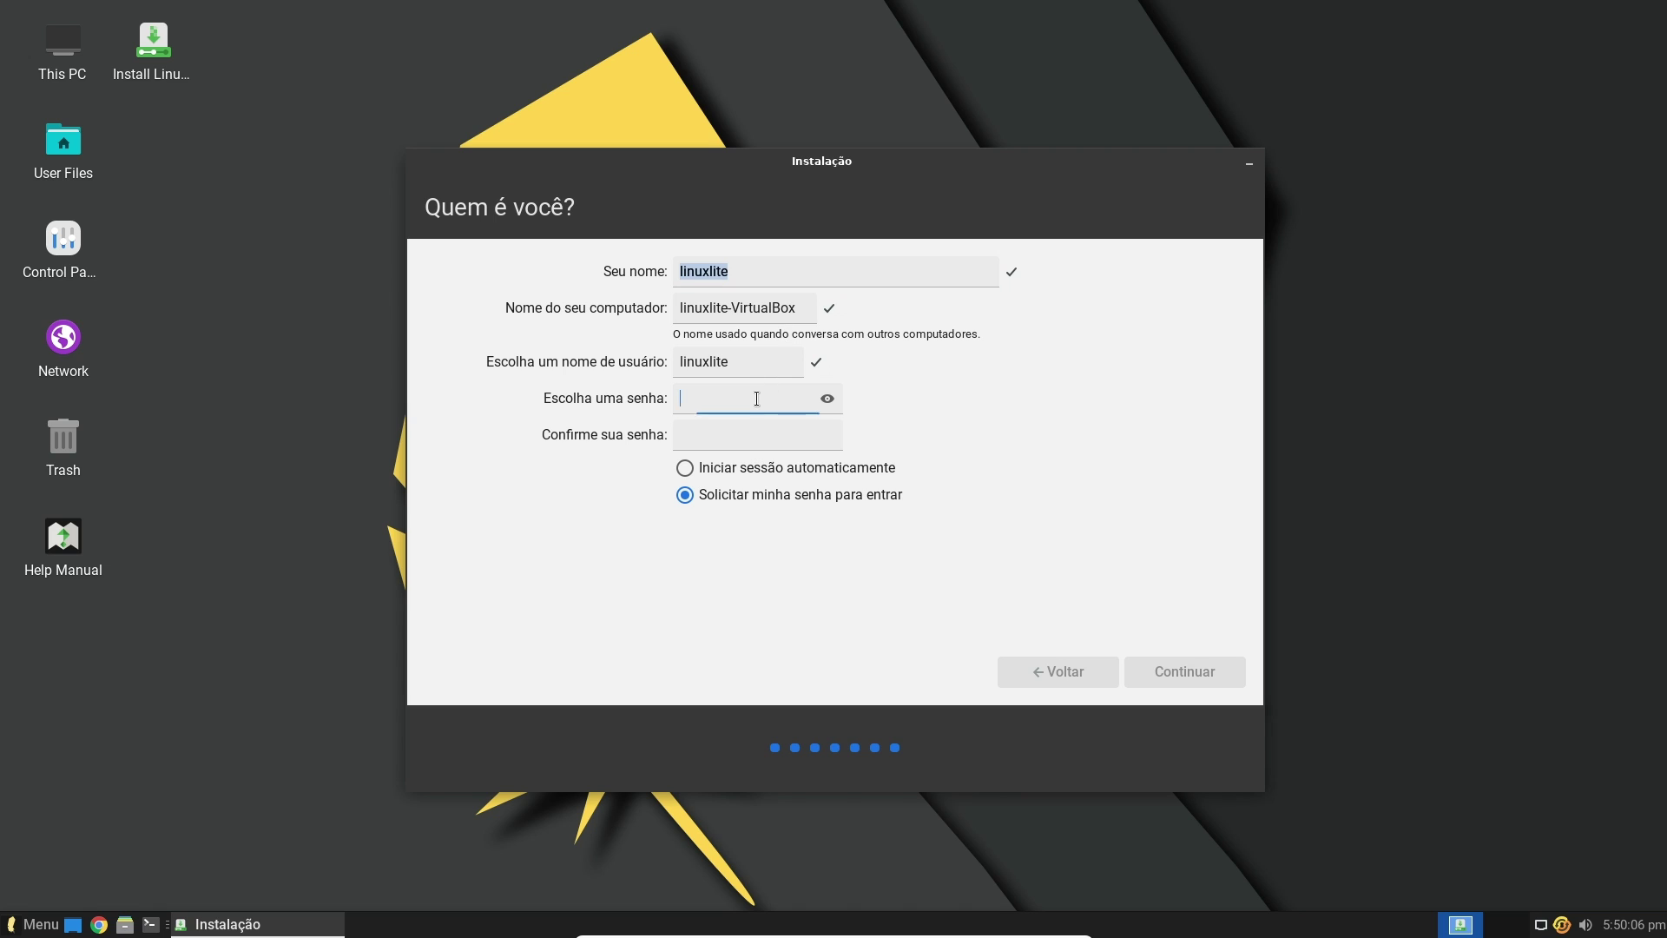
click(738, 351)
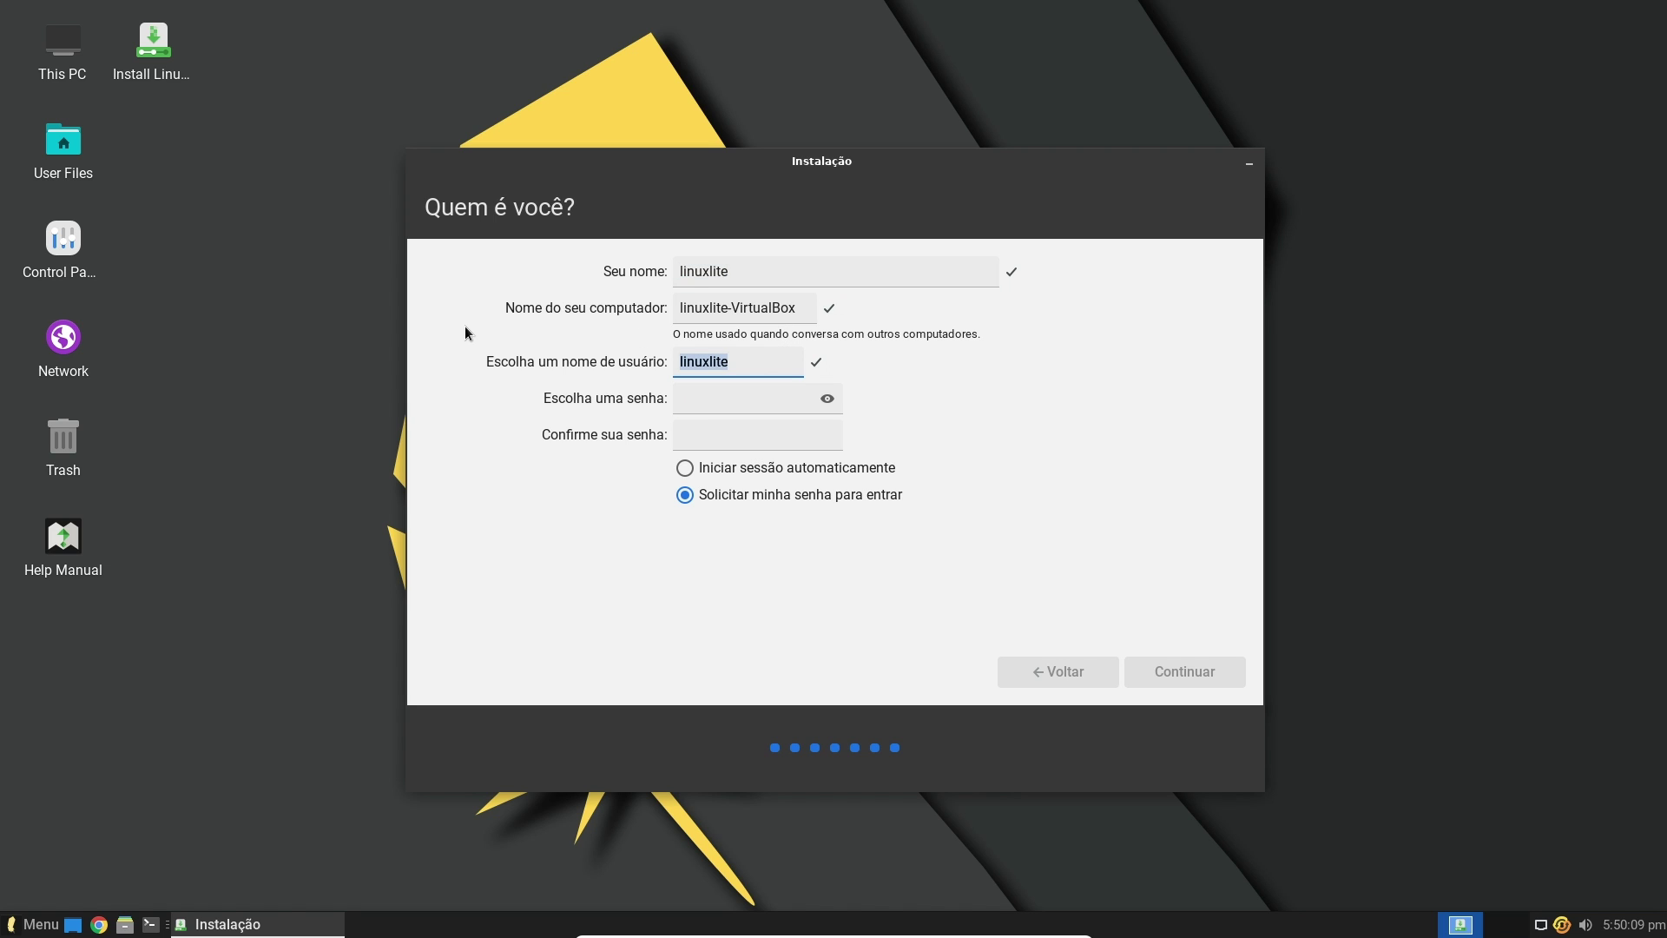
text(juliano)
key(Tab)
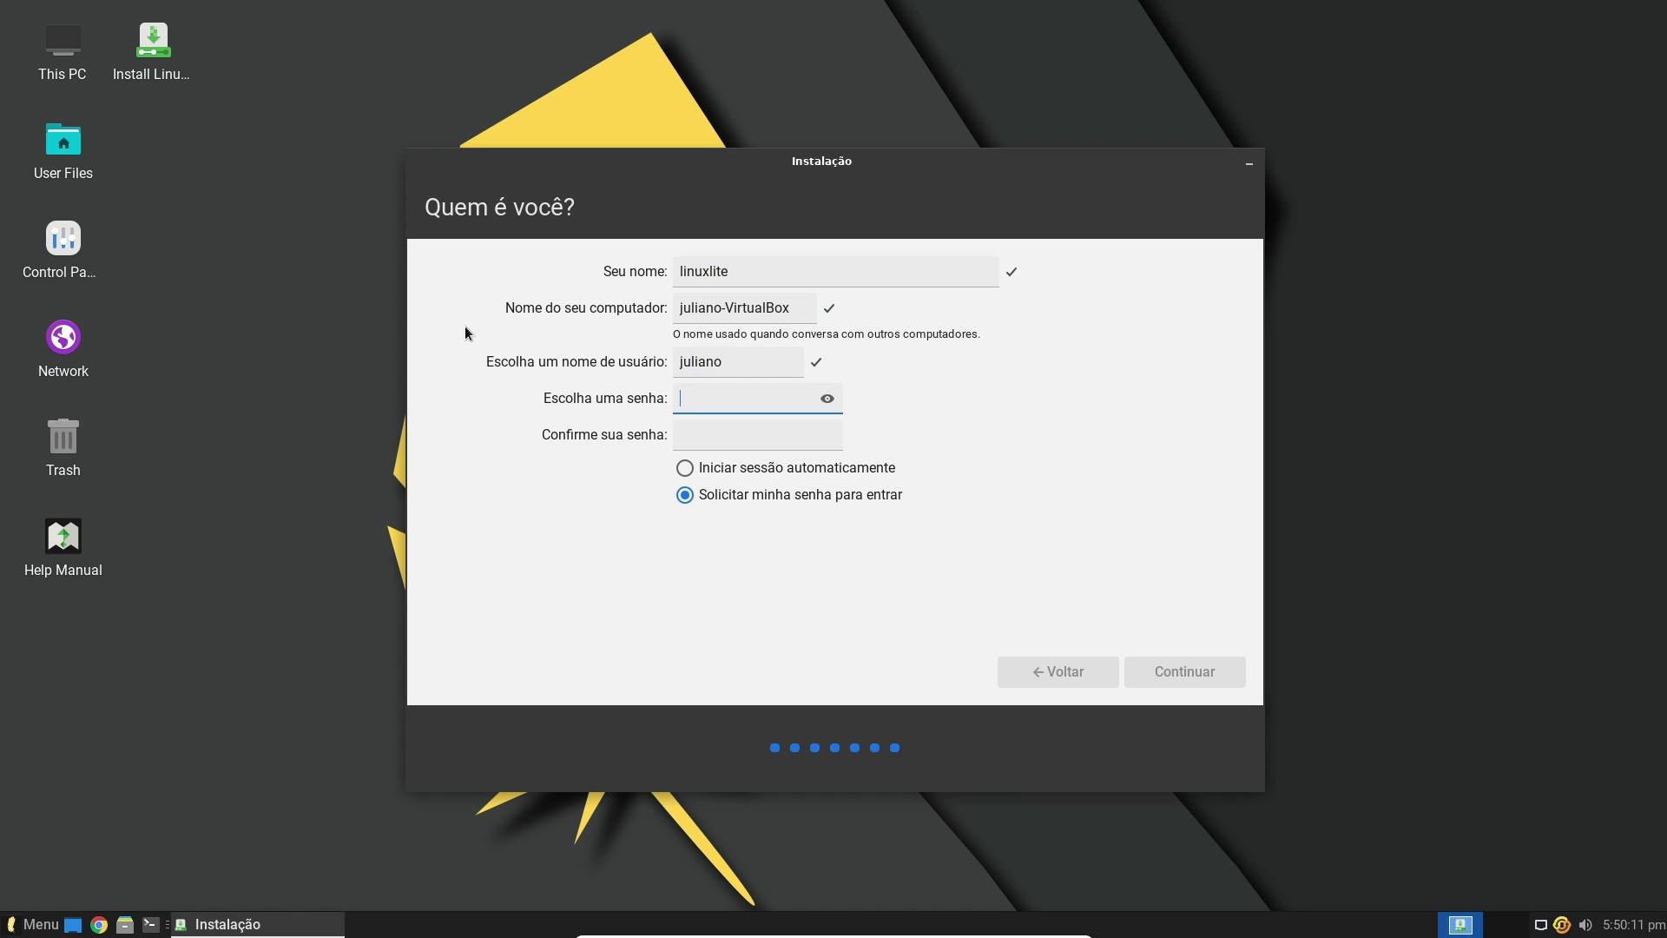
text(1234567)
key(Tab)
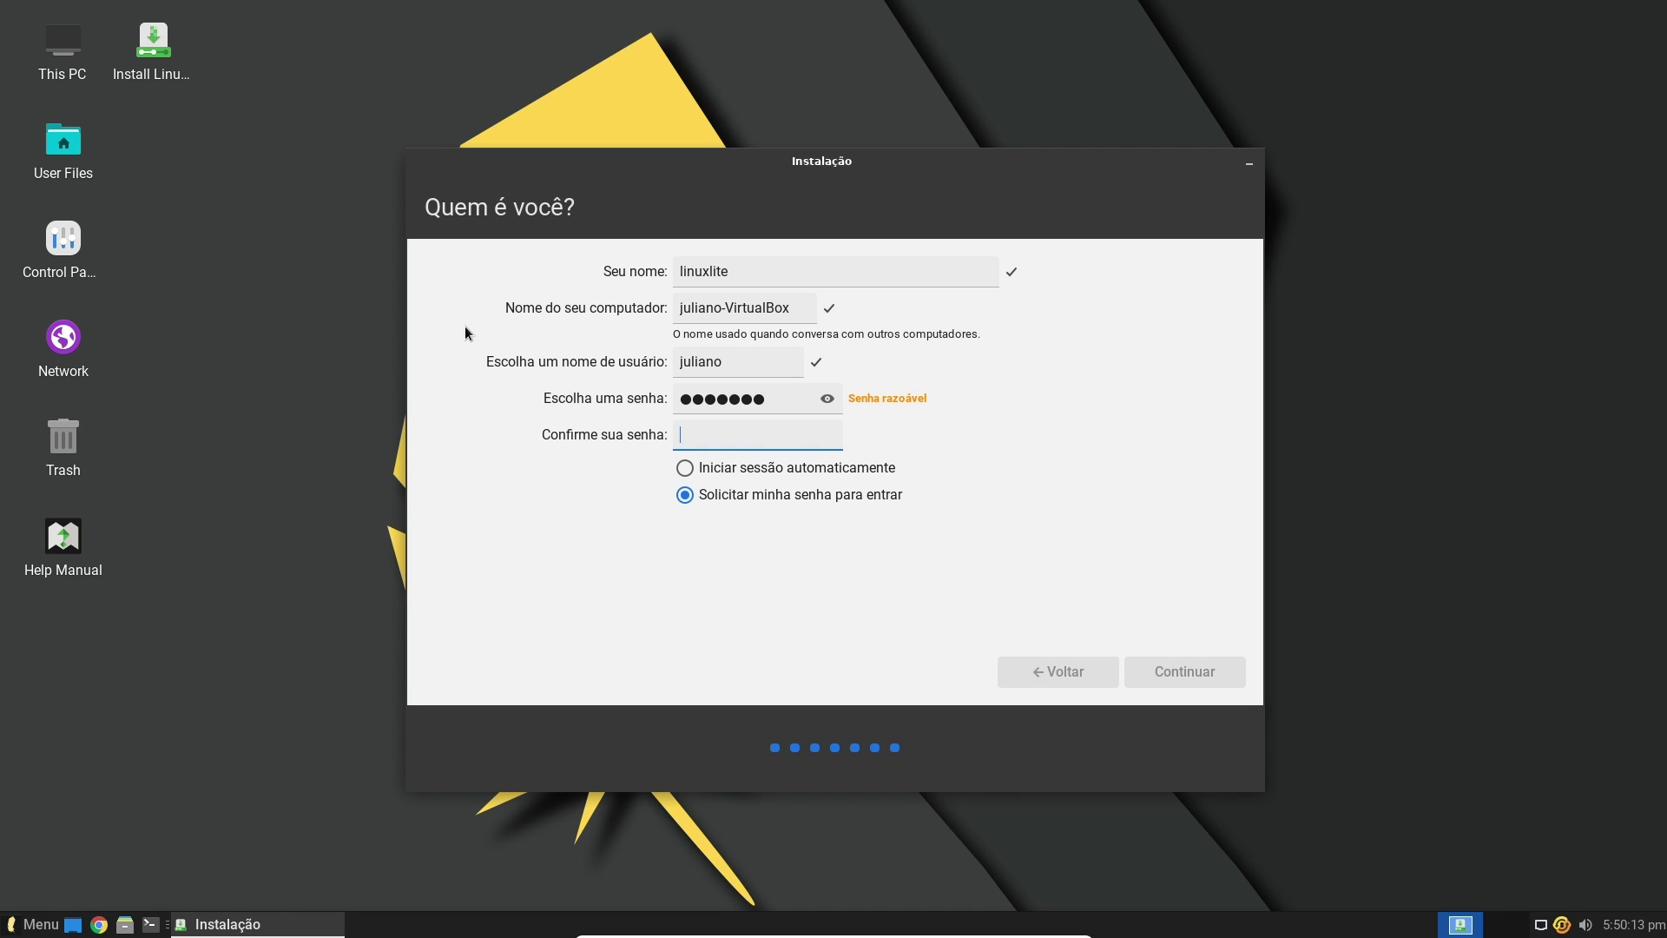
text(1234567)
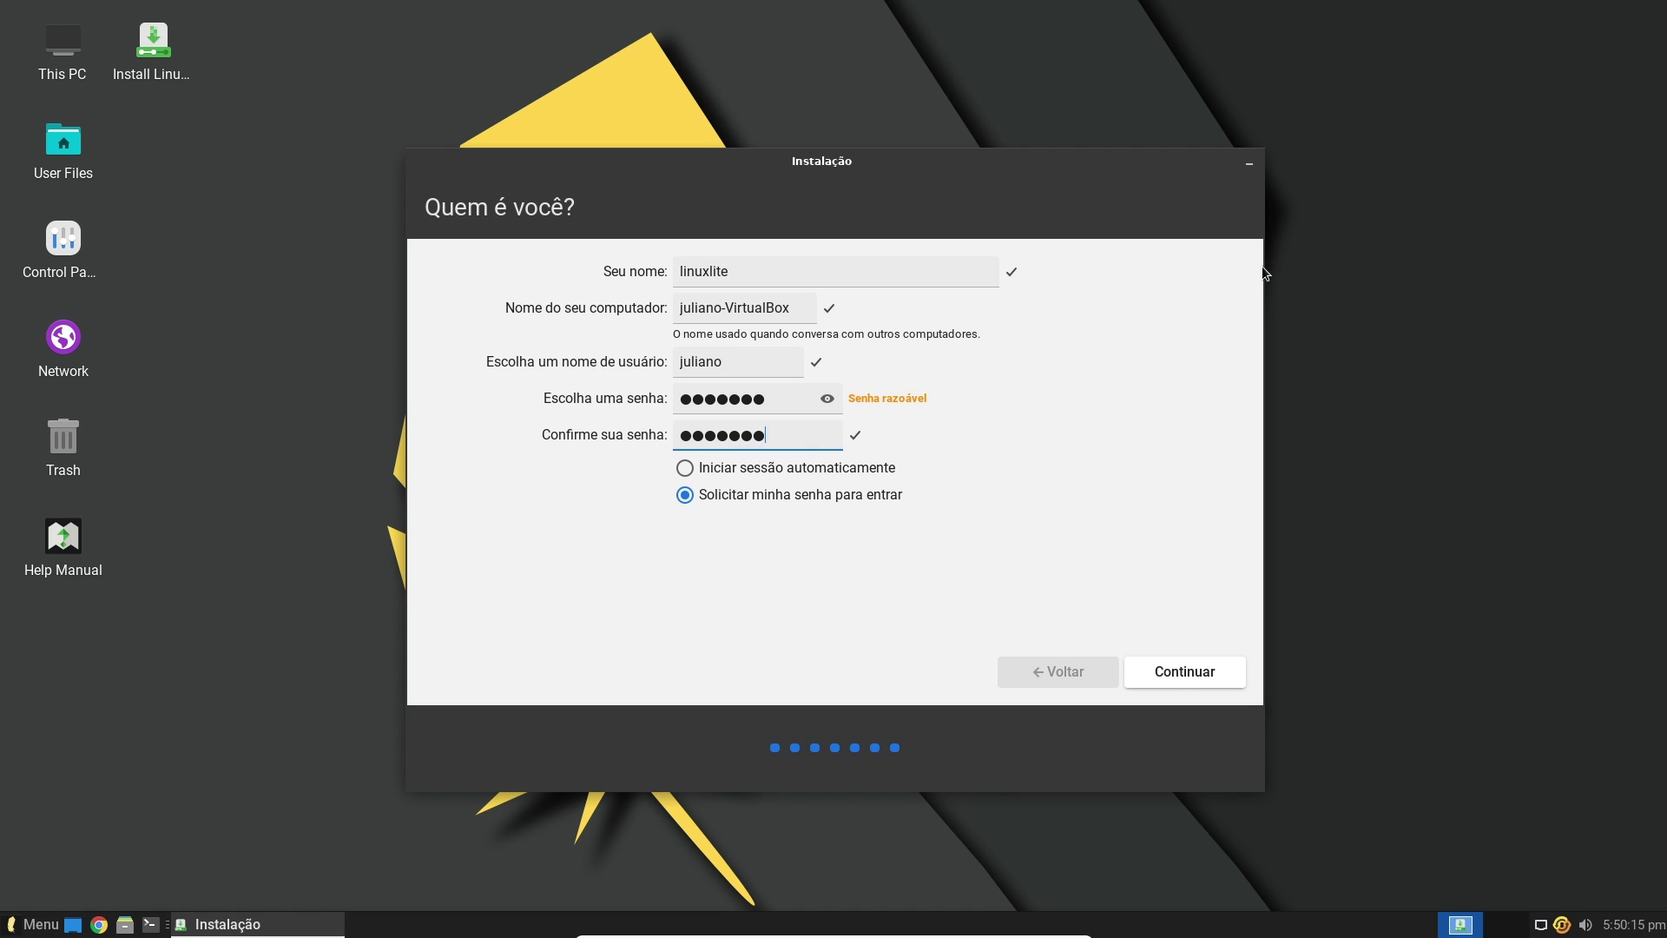
double_click(821, 281)
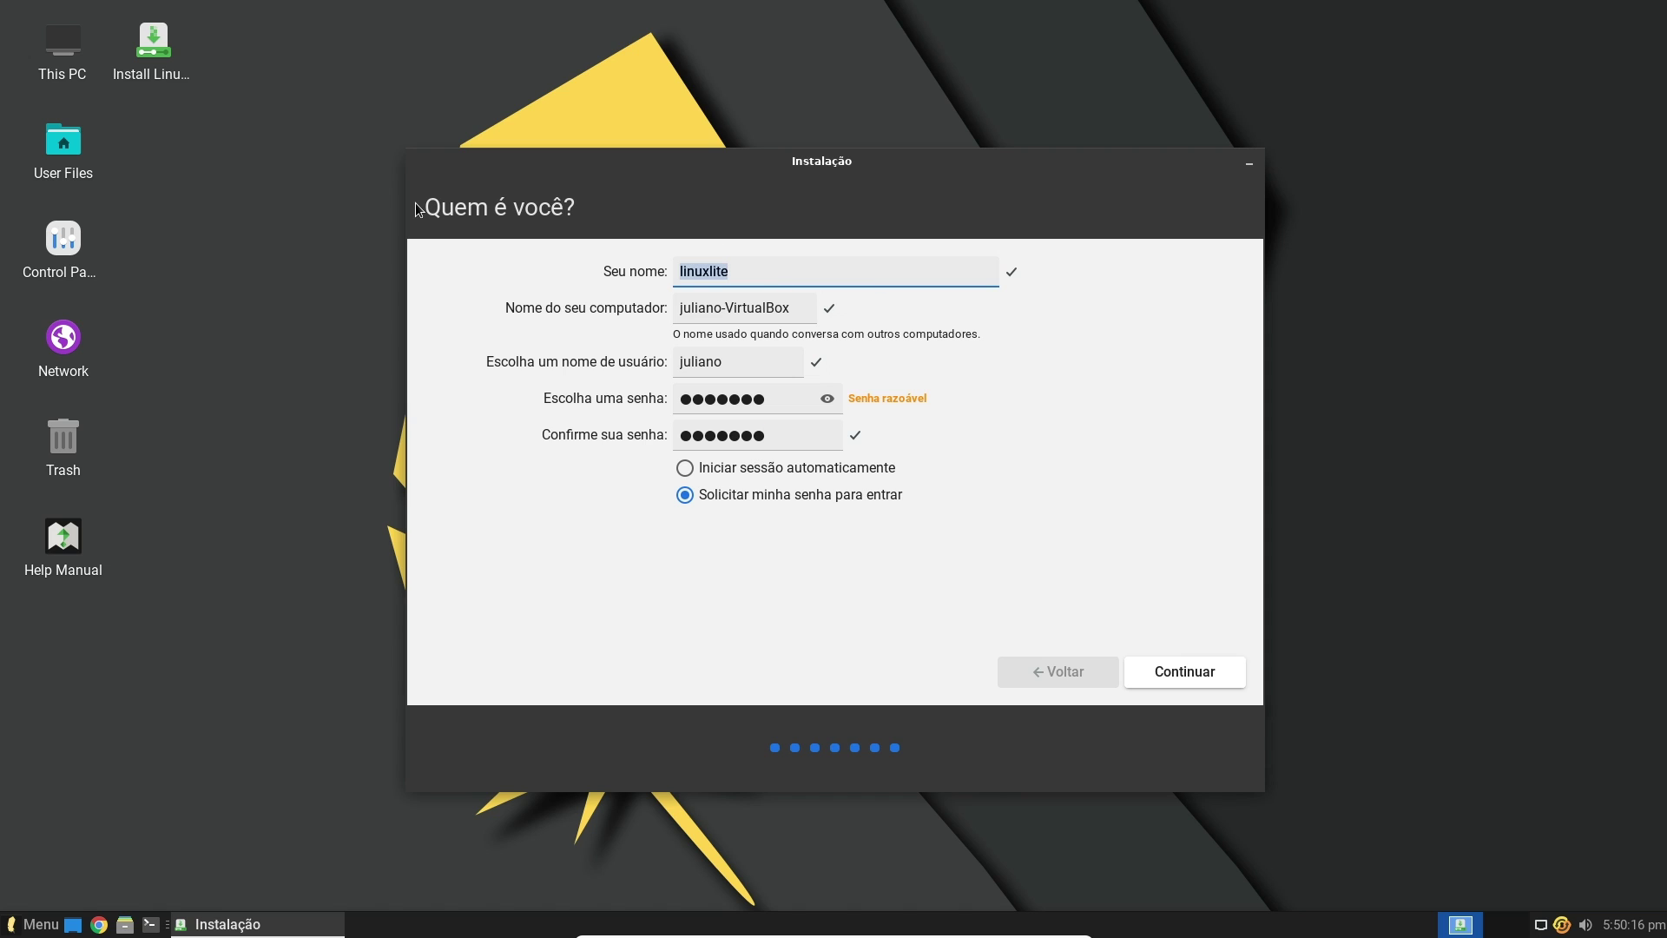
text(juliano ramos)
click(1210, 670)
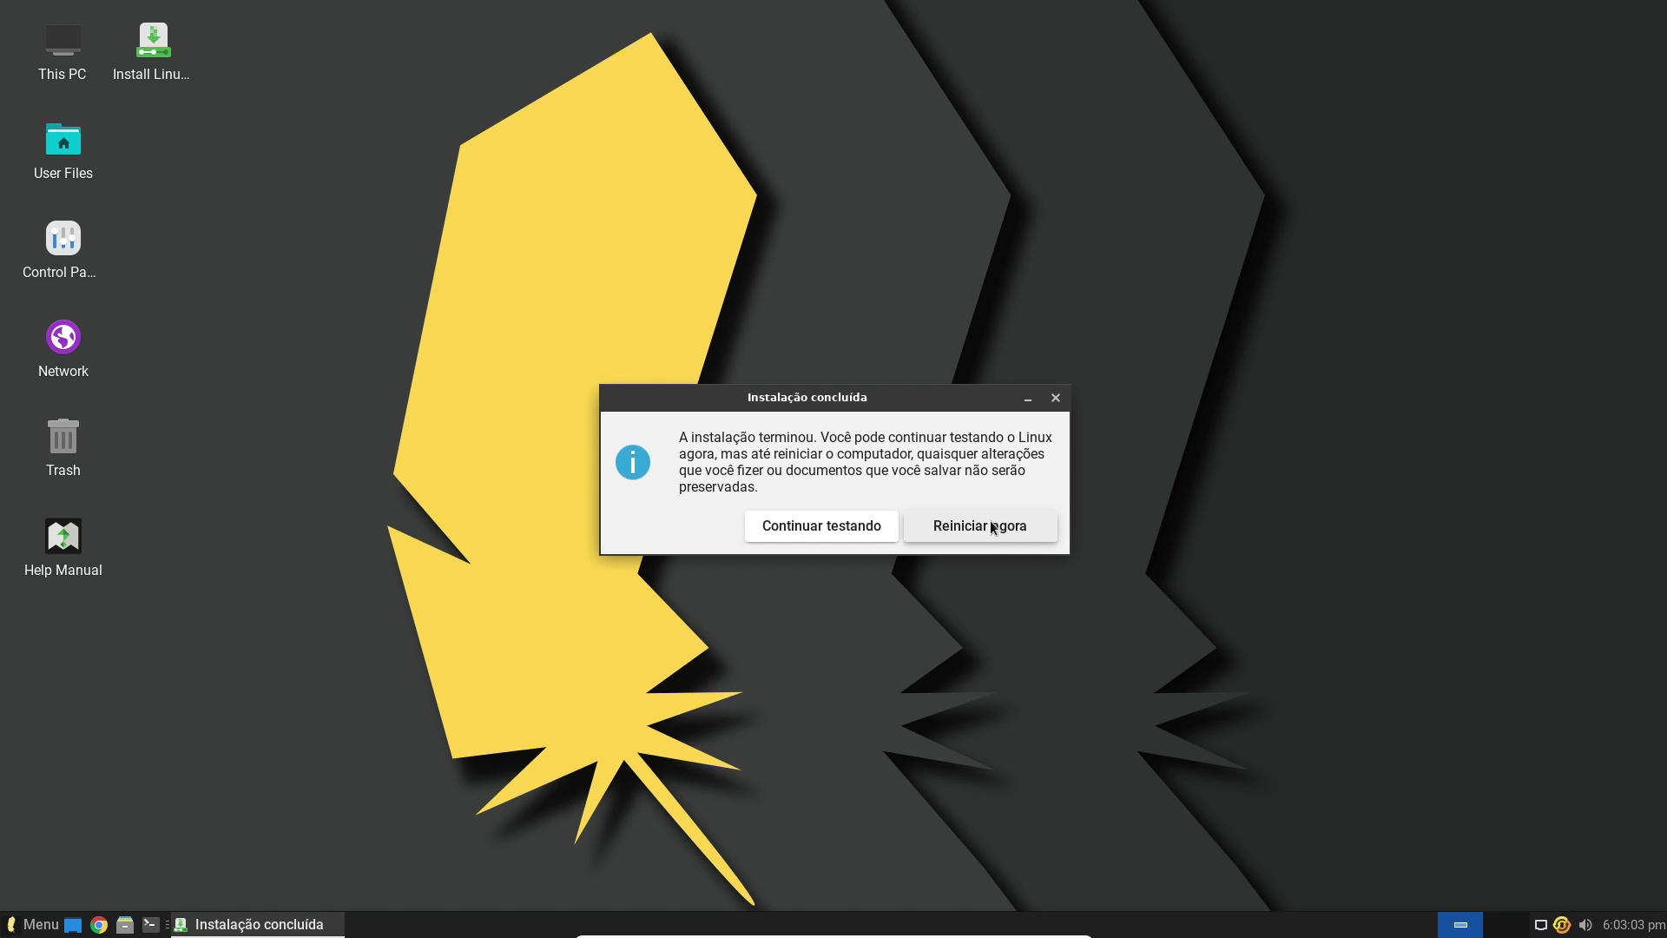
Choose 'Continuar testando' on the finished dialog, then log out from the application menu
click(885, 526)
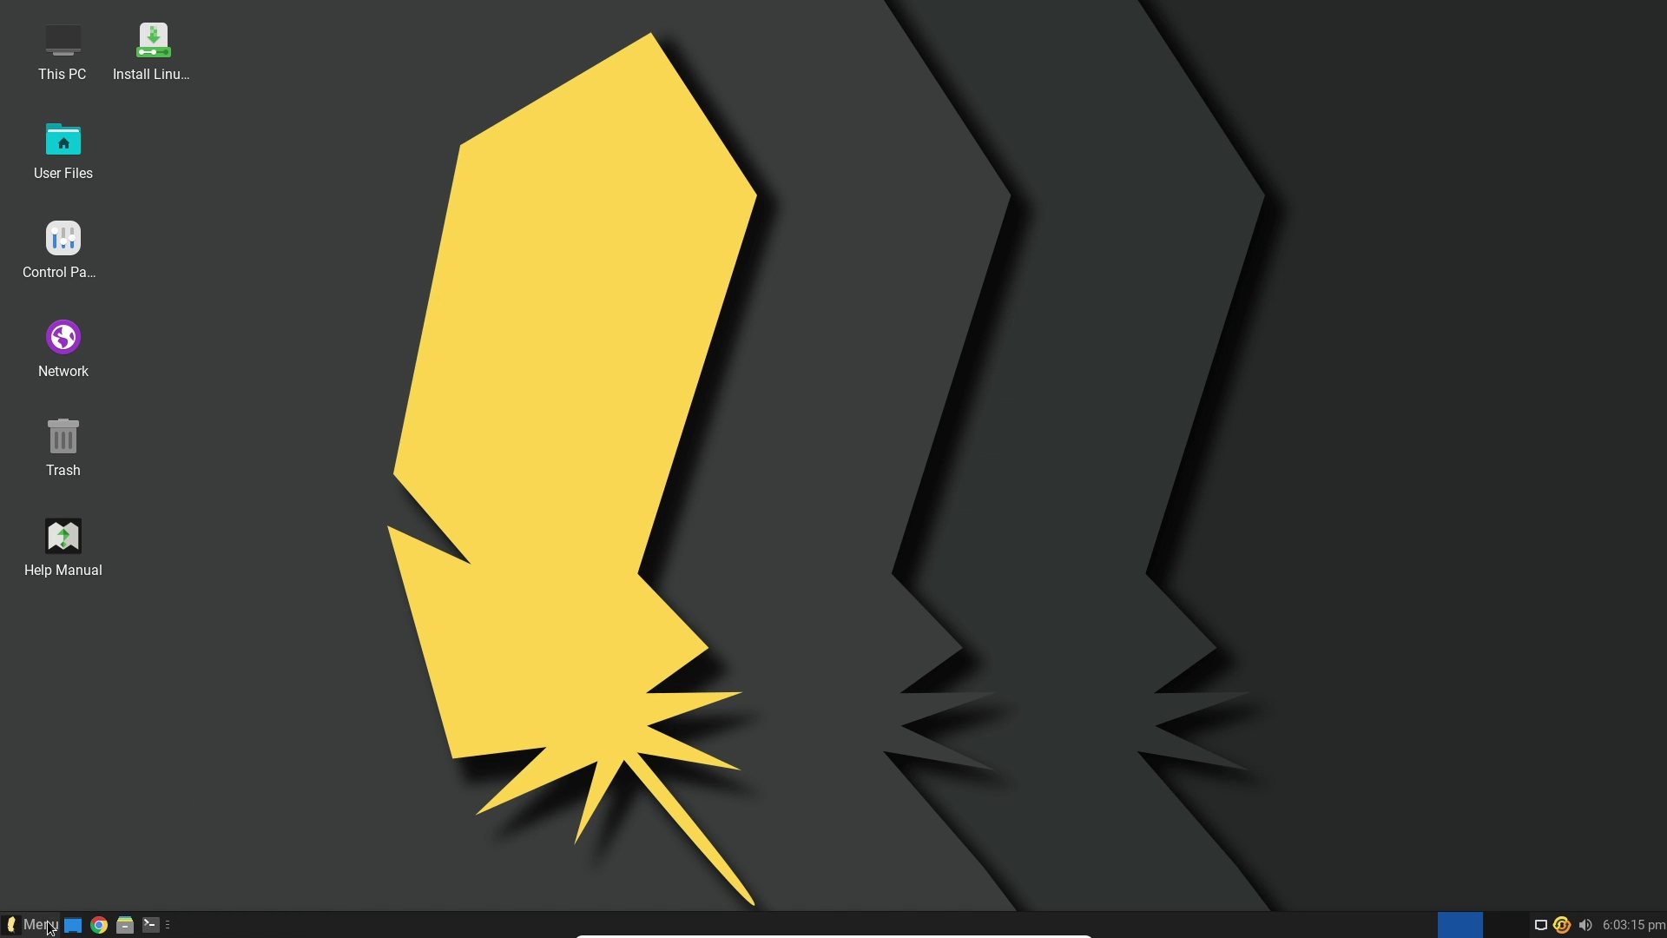
click(51, 928)
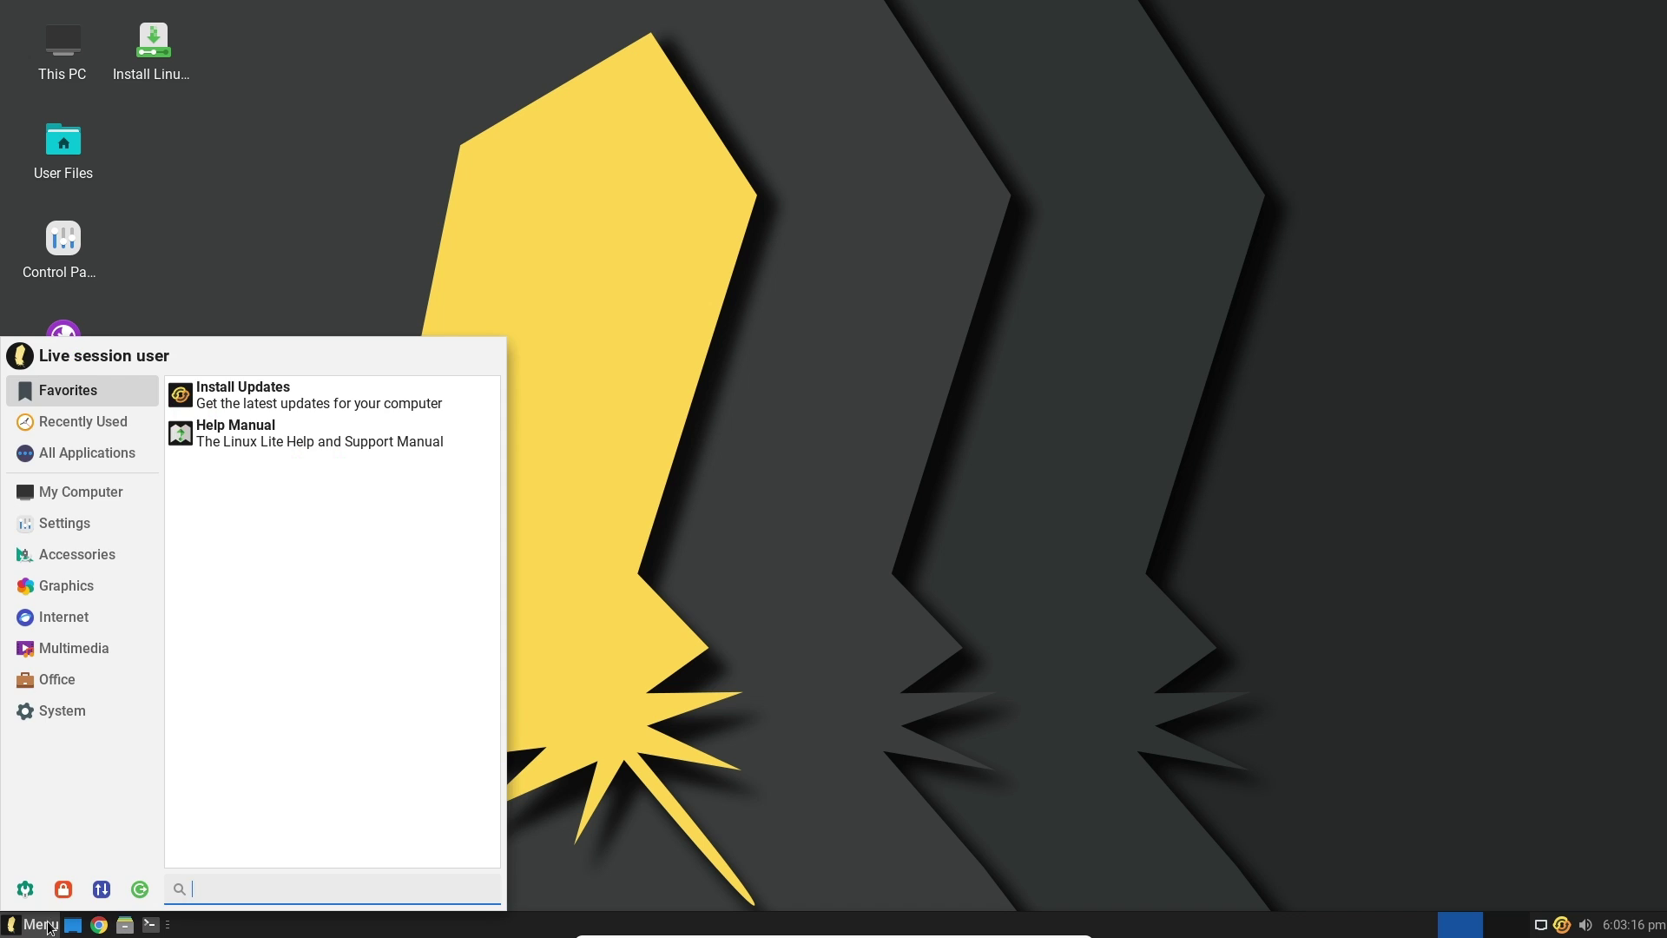
click(134, 889)
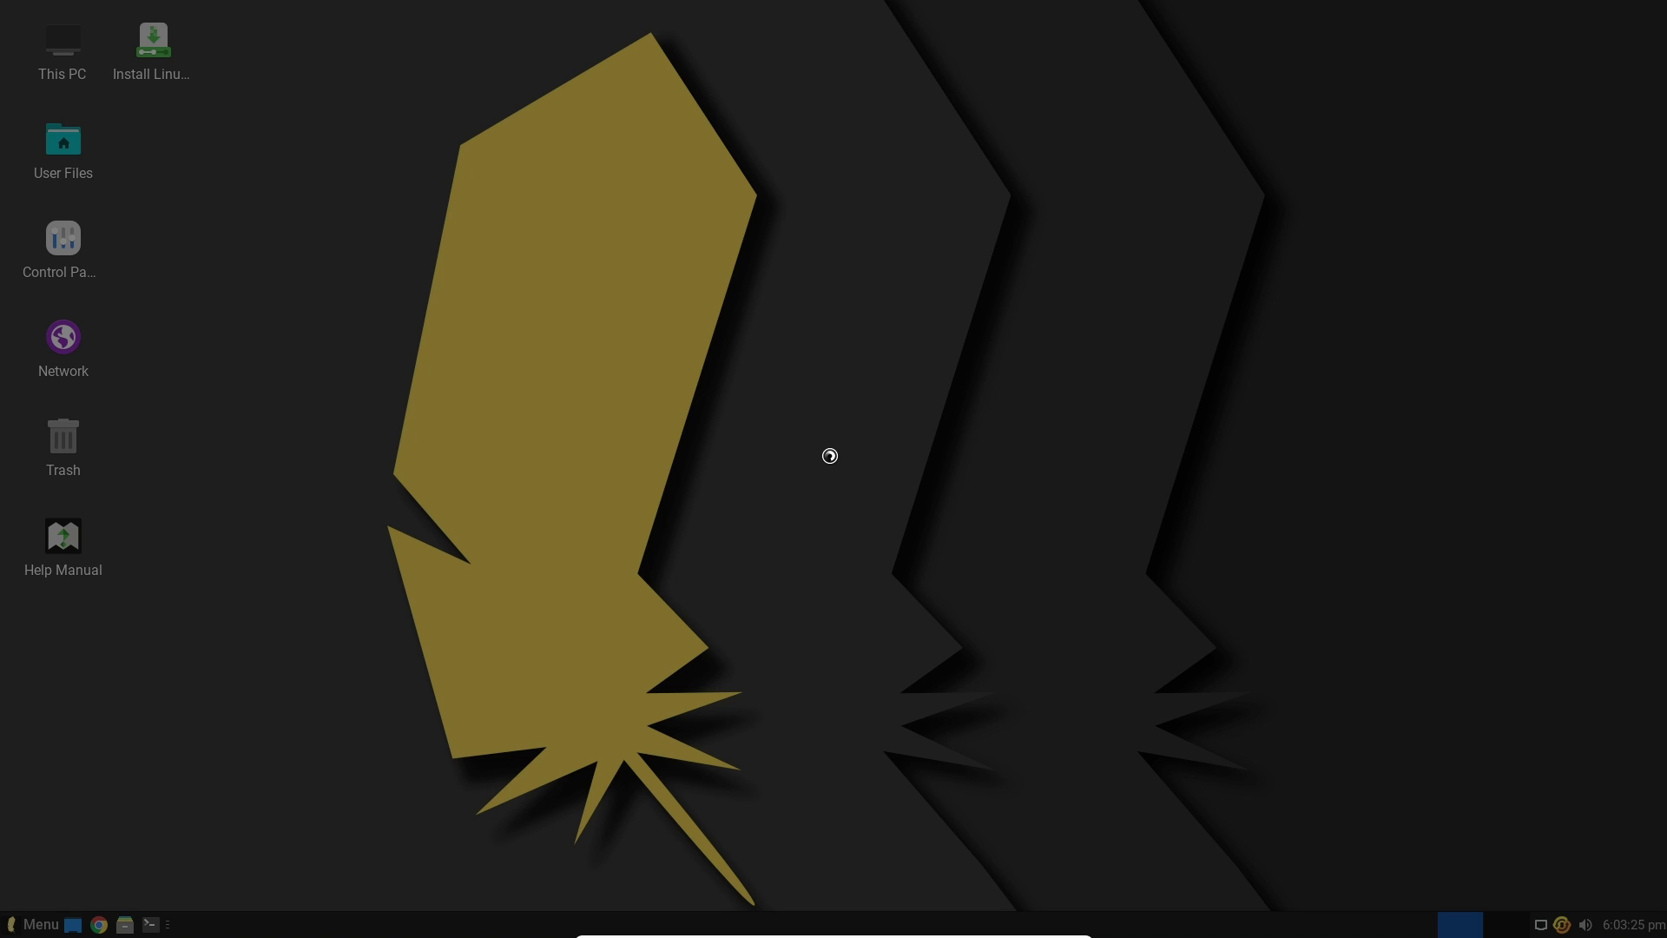
Shut down the live session, then log into the installed system with the account password
click(935, 388)
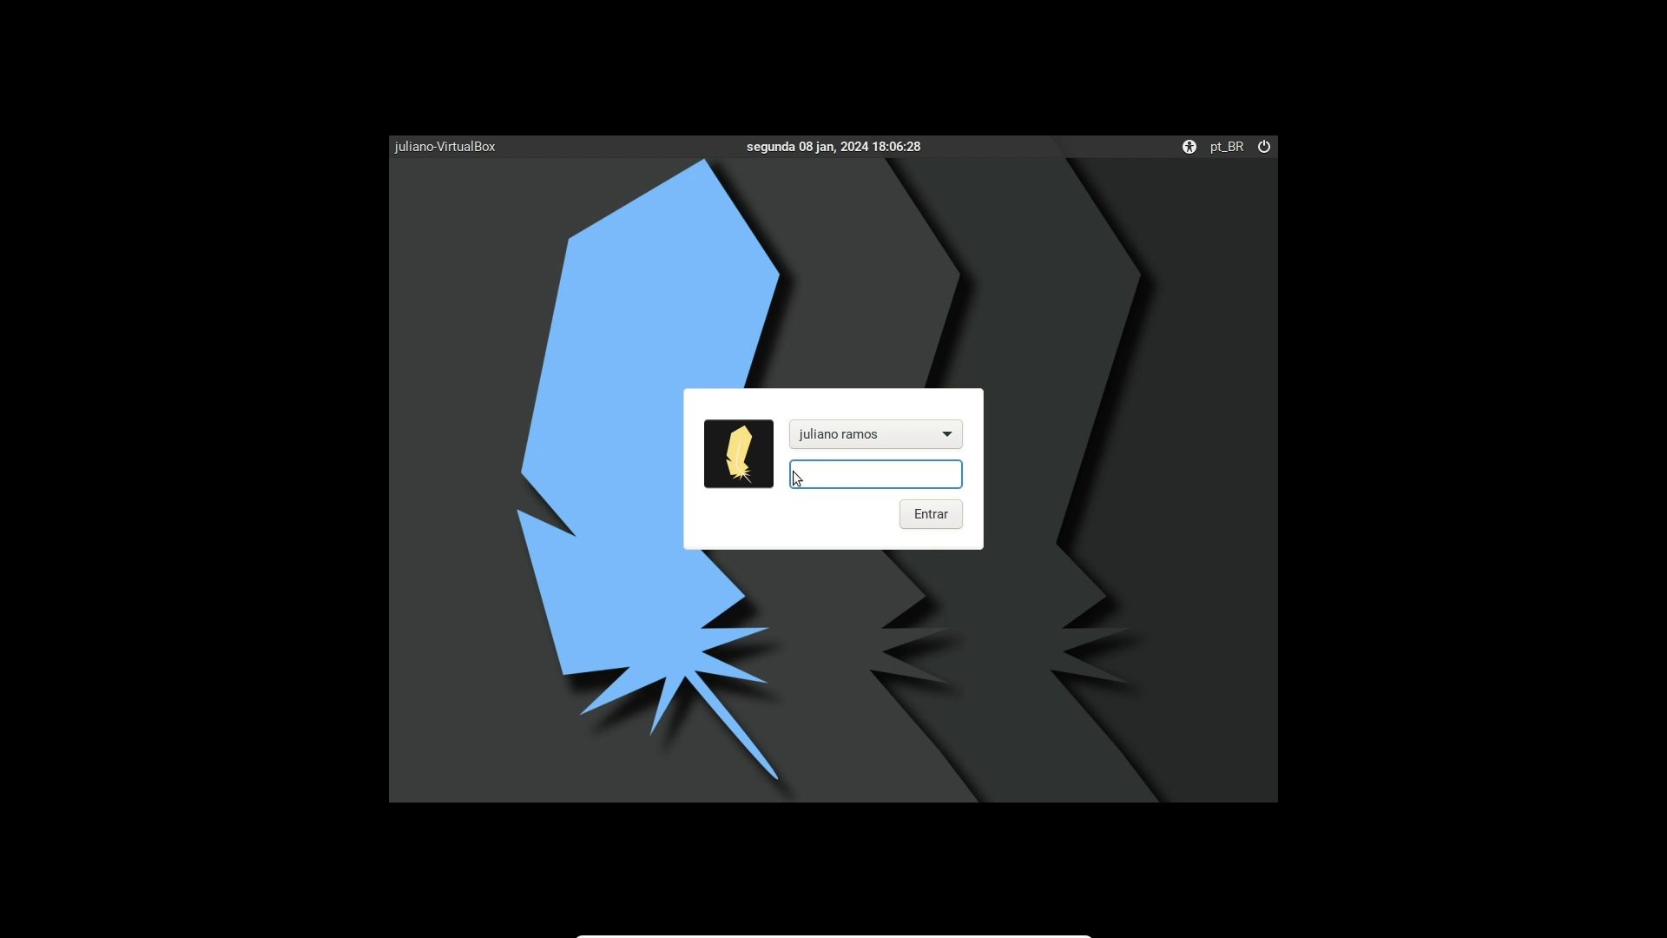
text(••)
key(BackSpace)
key(BackSpace)
key(BackSpace)
text(•••••)
key(Return)
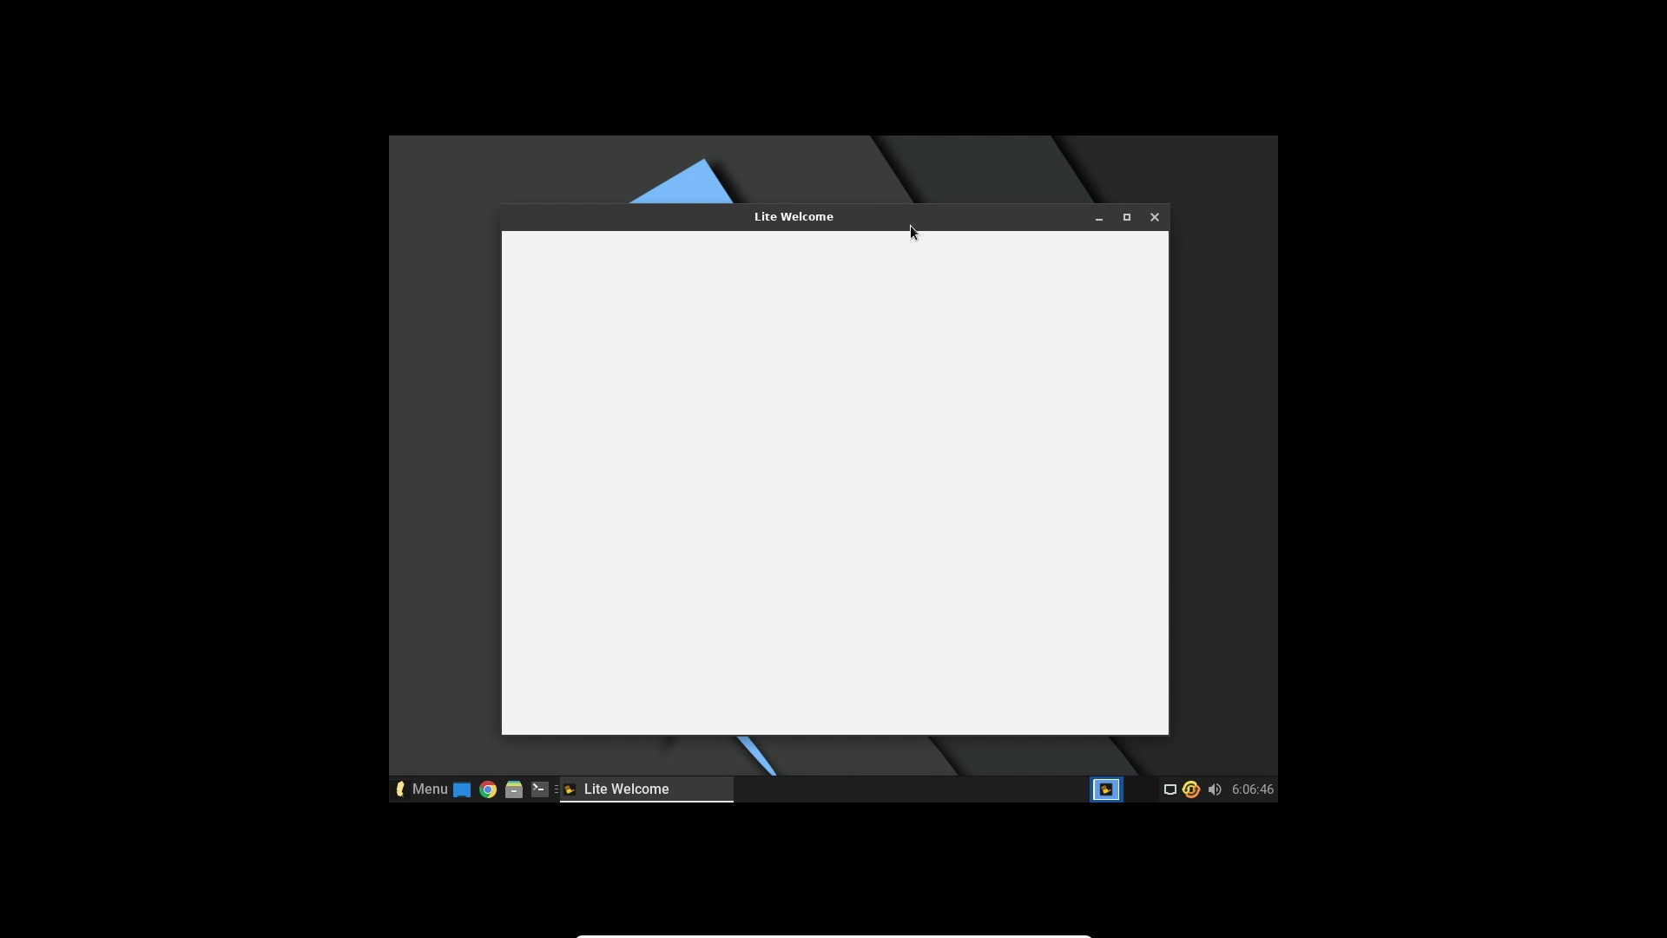
Minimize Lite Welcome, accept the Portuguese folder names, and search the menu for 'moni'
click(1096, 219)
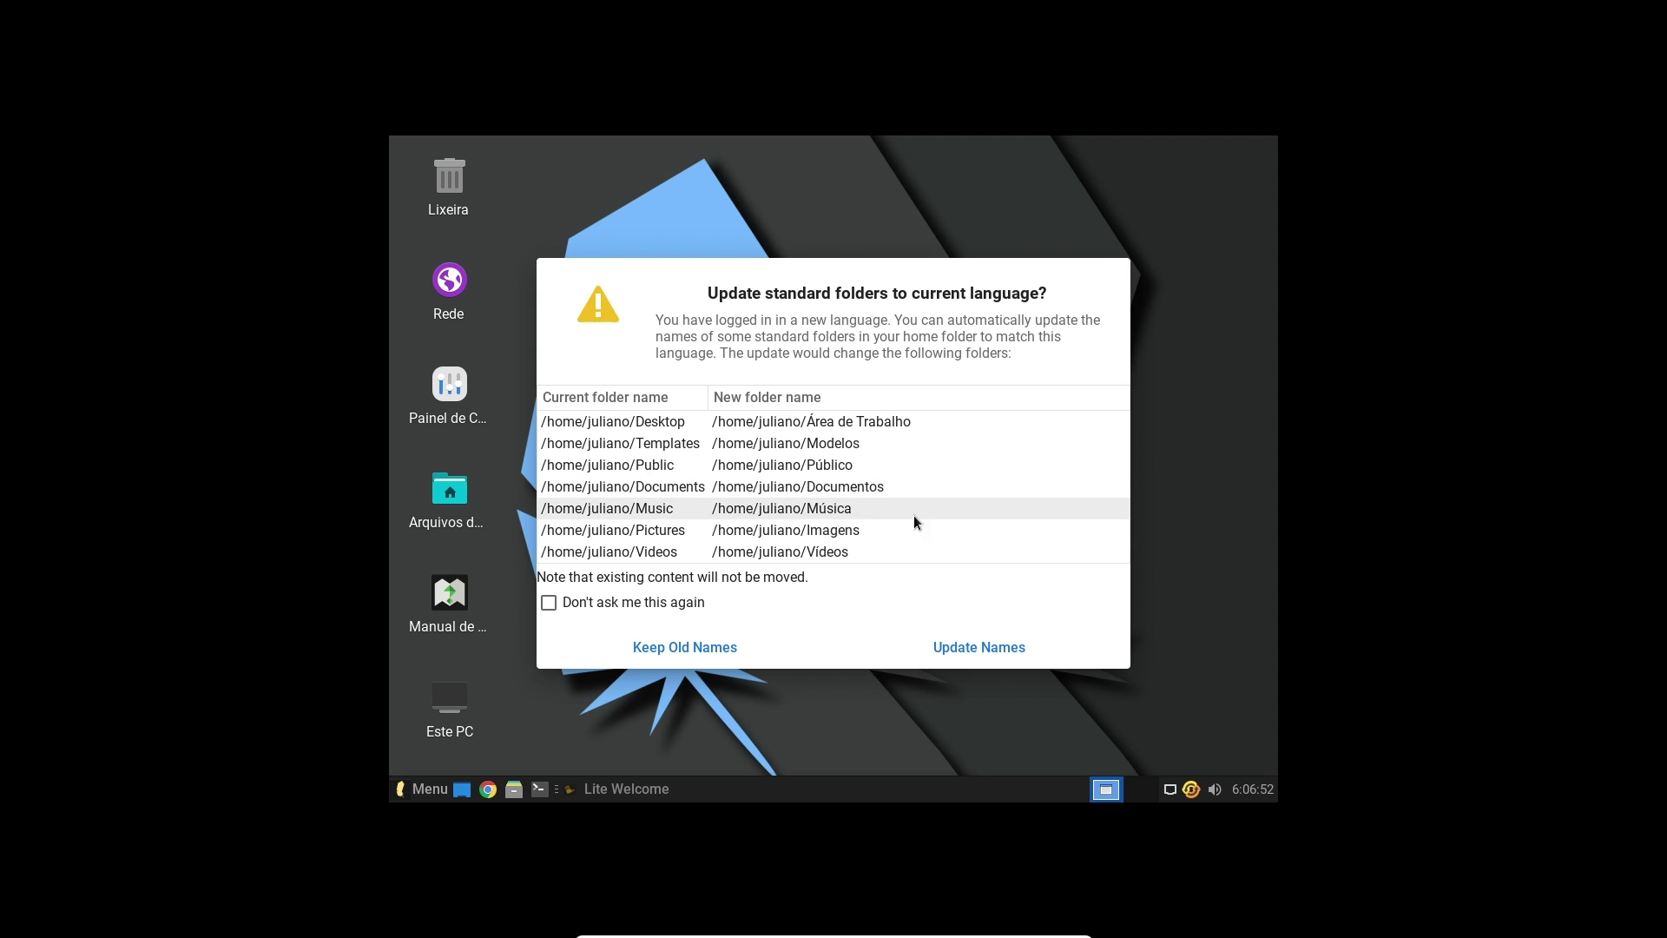
click(978, 651)
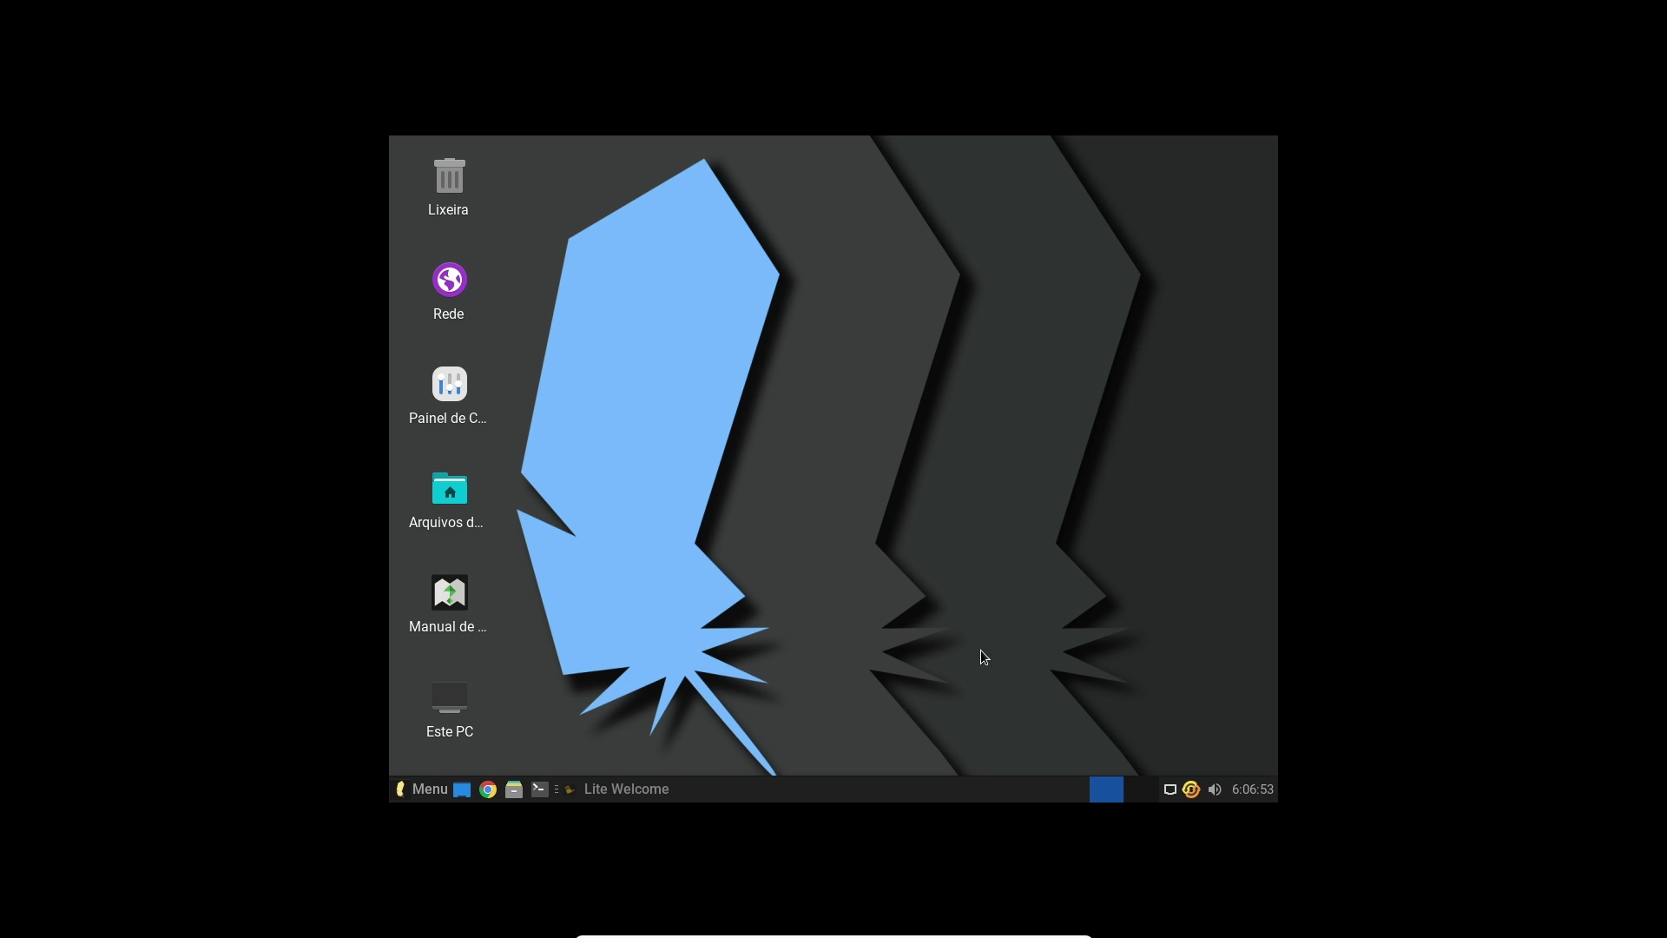
click(415, 789)
text(moniot)
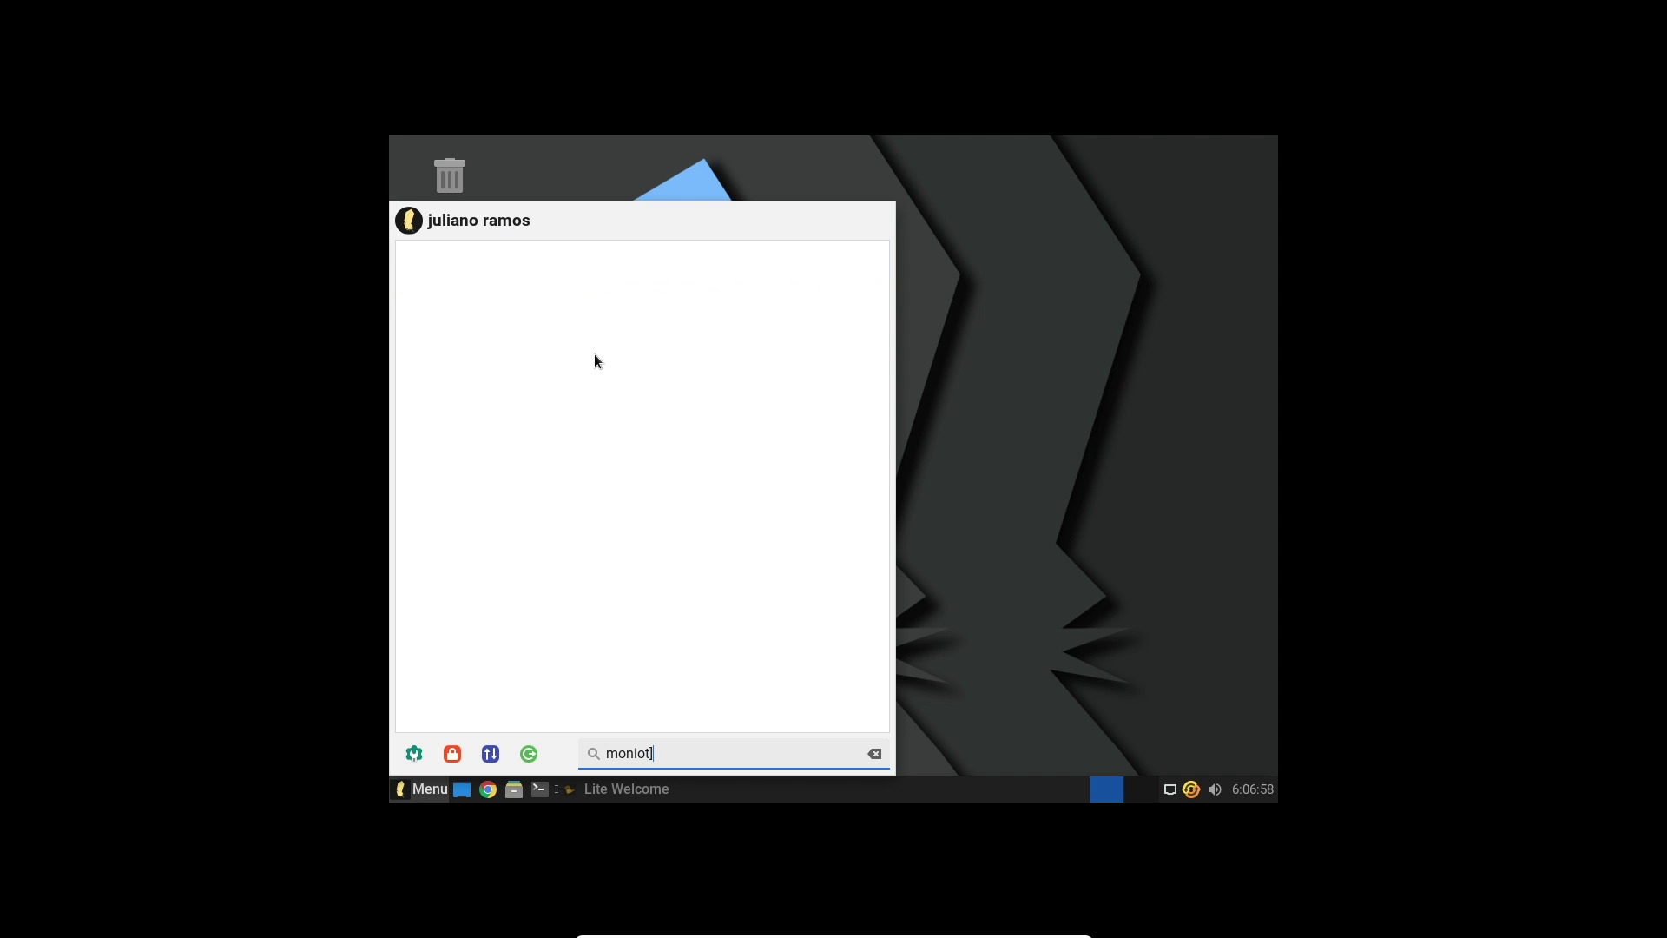
key(BackSpace)
key(BackSpace)
key(Down)
key(Down)
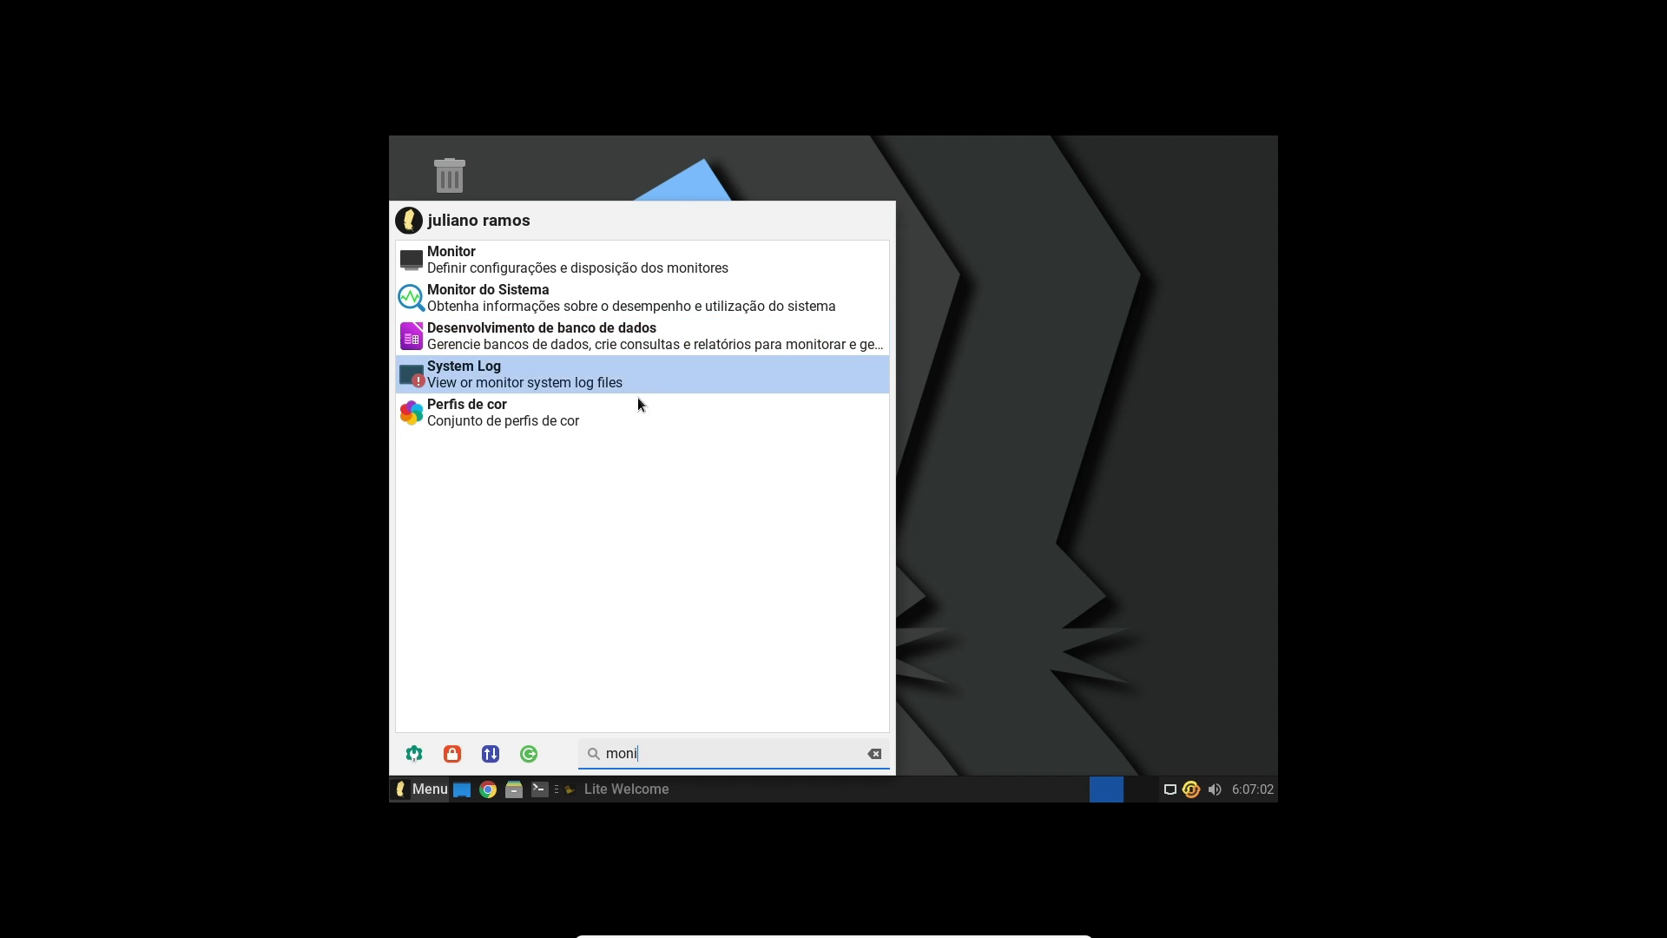
Set the display resolution to 1920x1080 in Monitor, keep the configuration, and close it
click(622, 257)
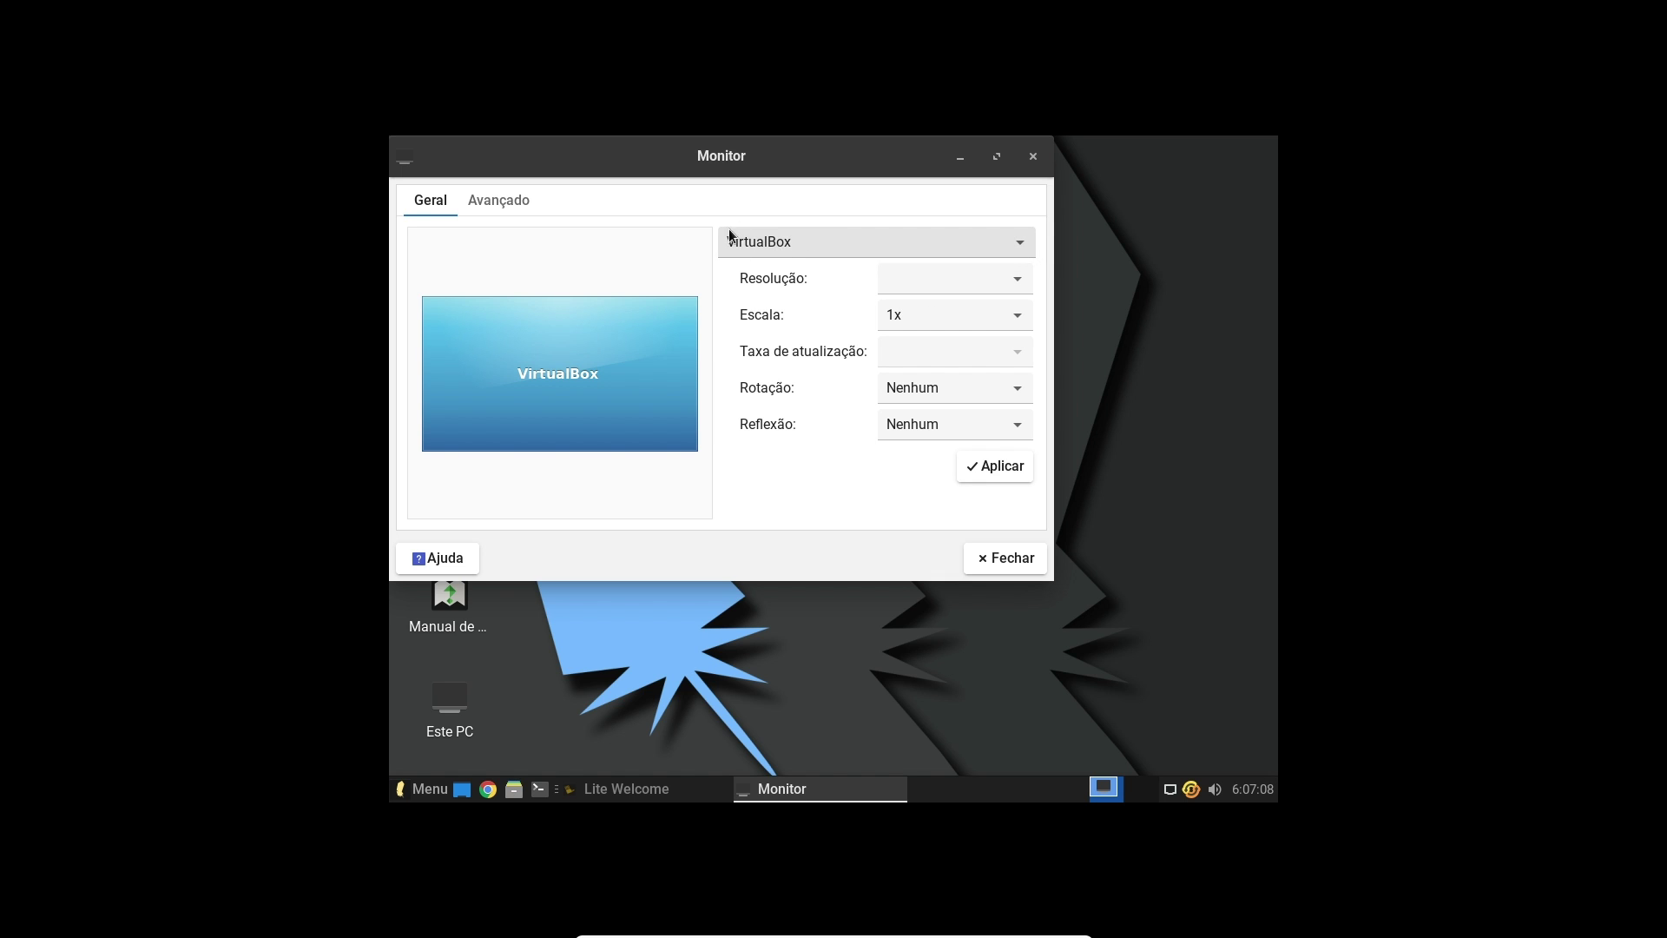
click(966, 296)
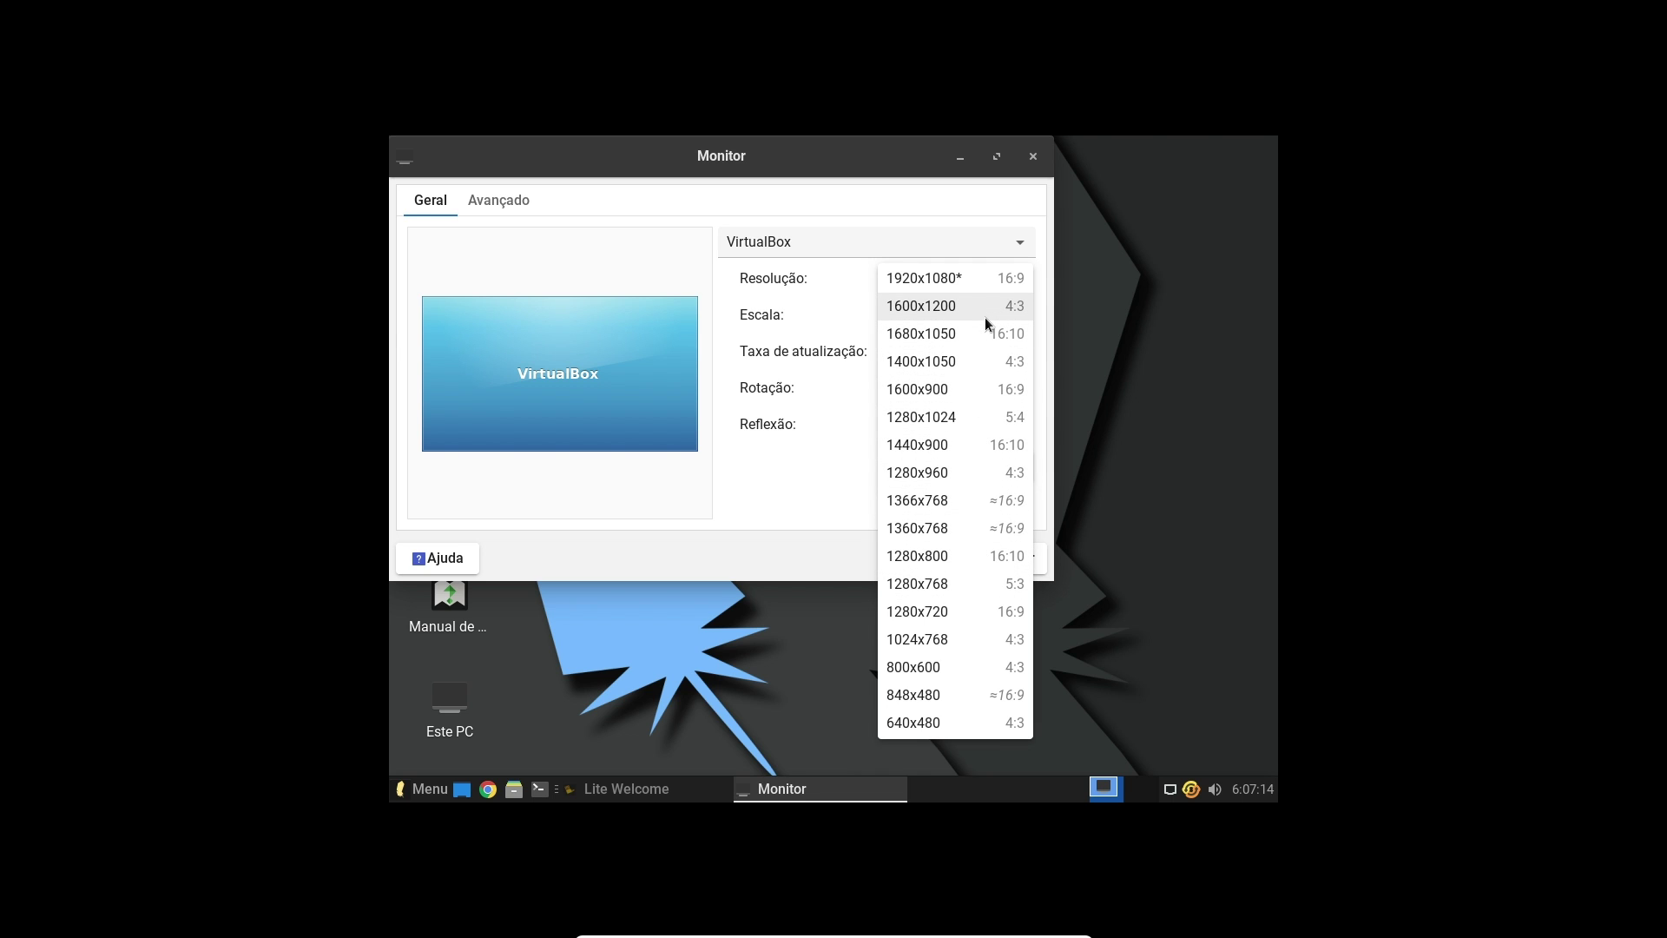
click(986, 280)
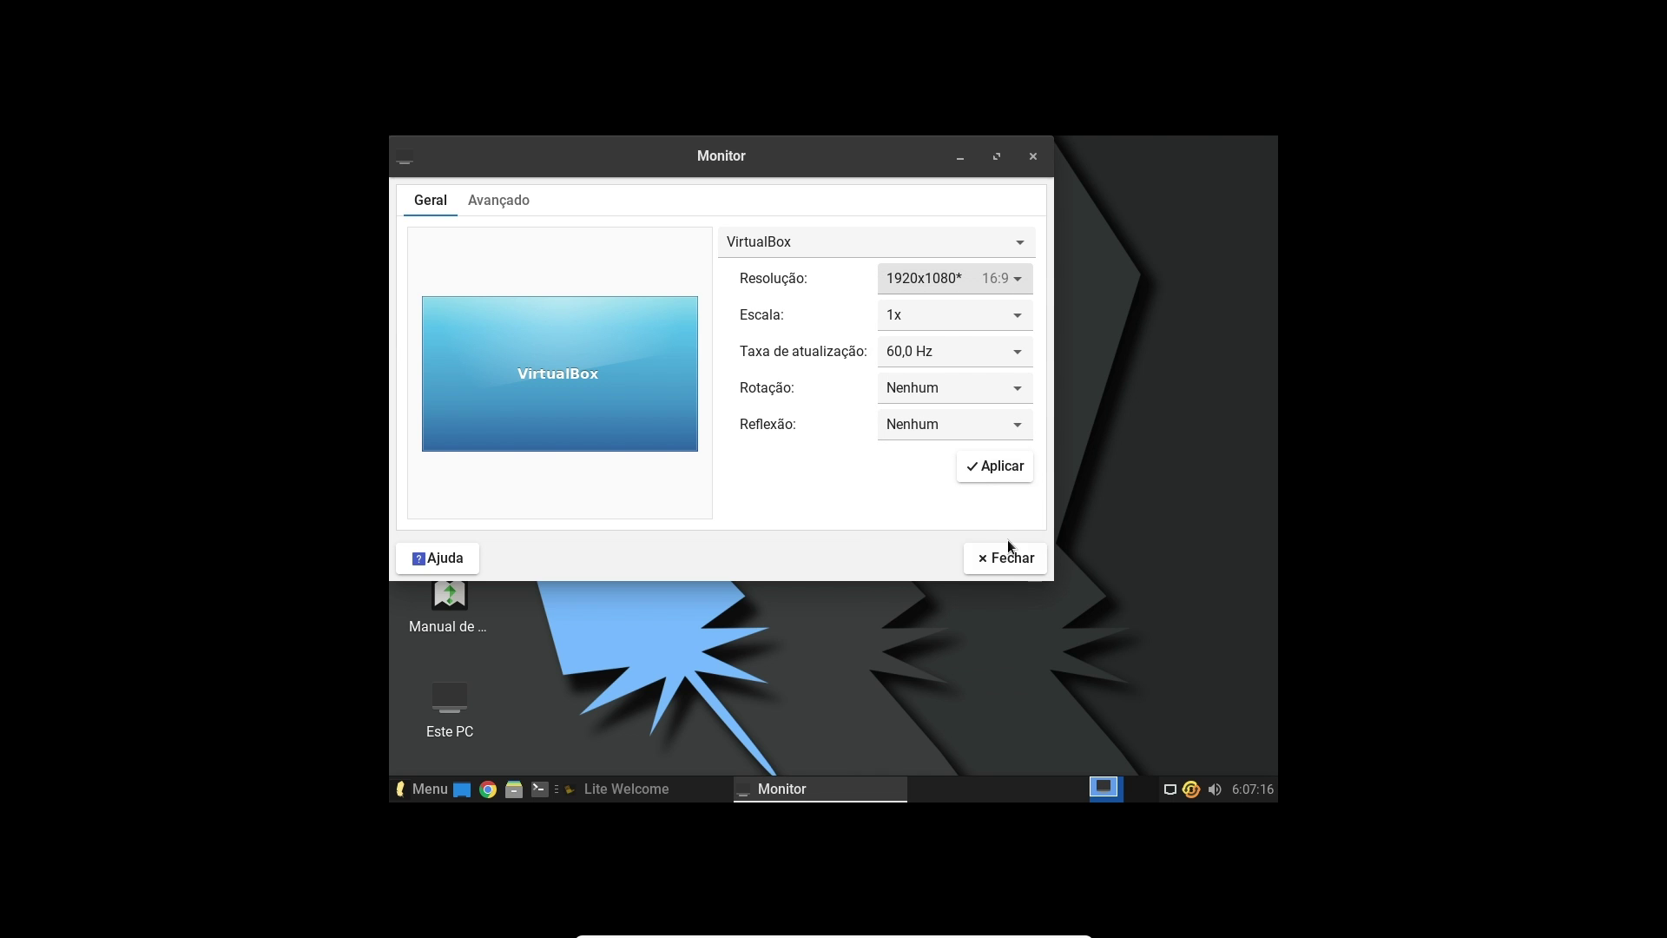
click(990, 465)
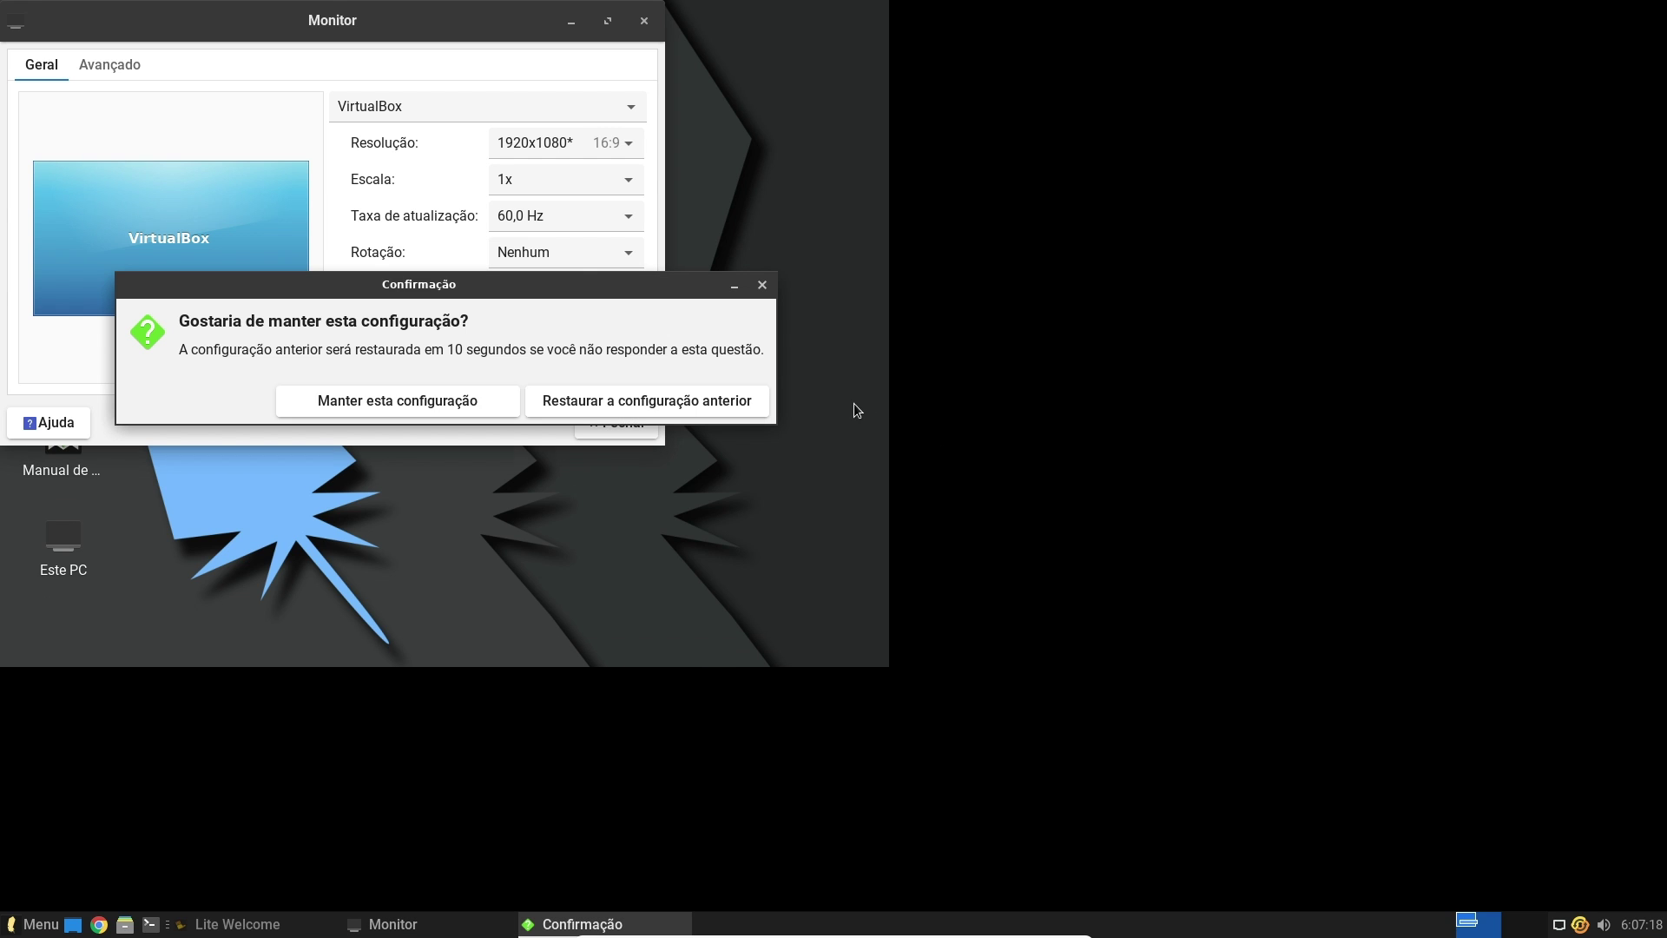
click(419, 402)
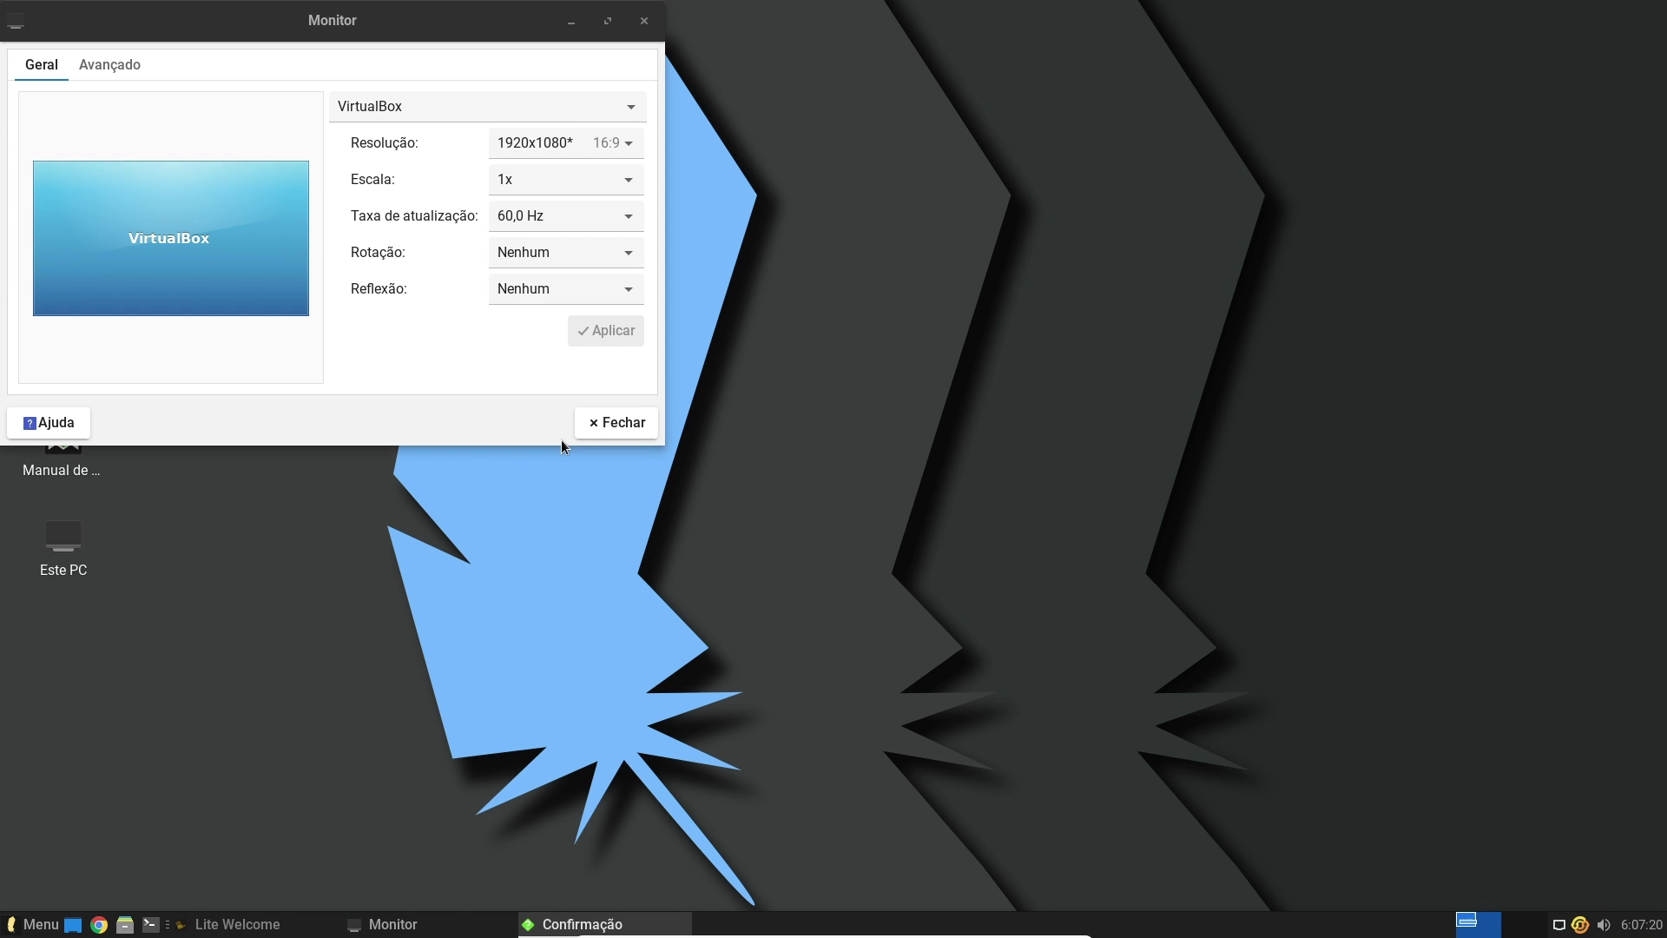
click(621, 427)
Open and close the application menu and the home folder window
click(39, 923)
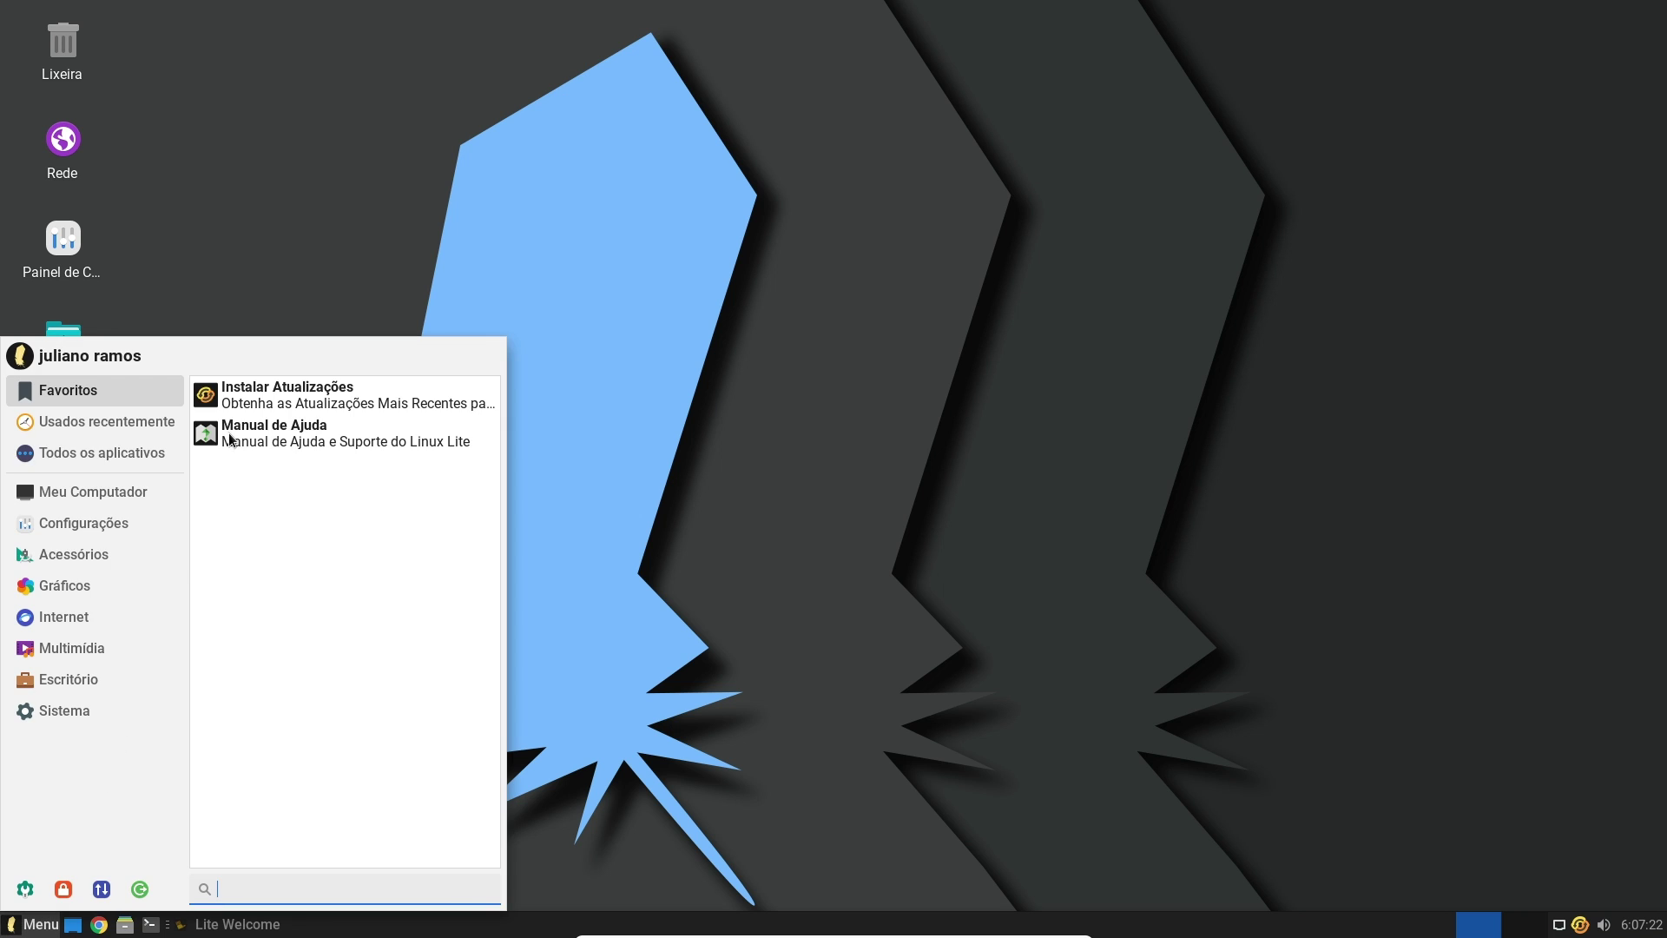
click(903, 499)
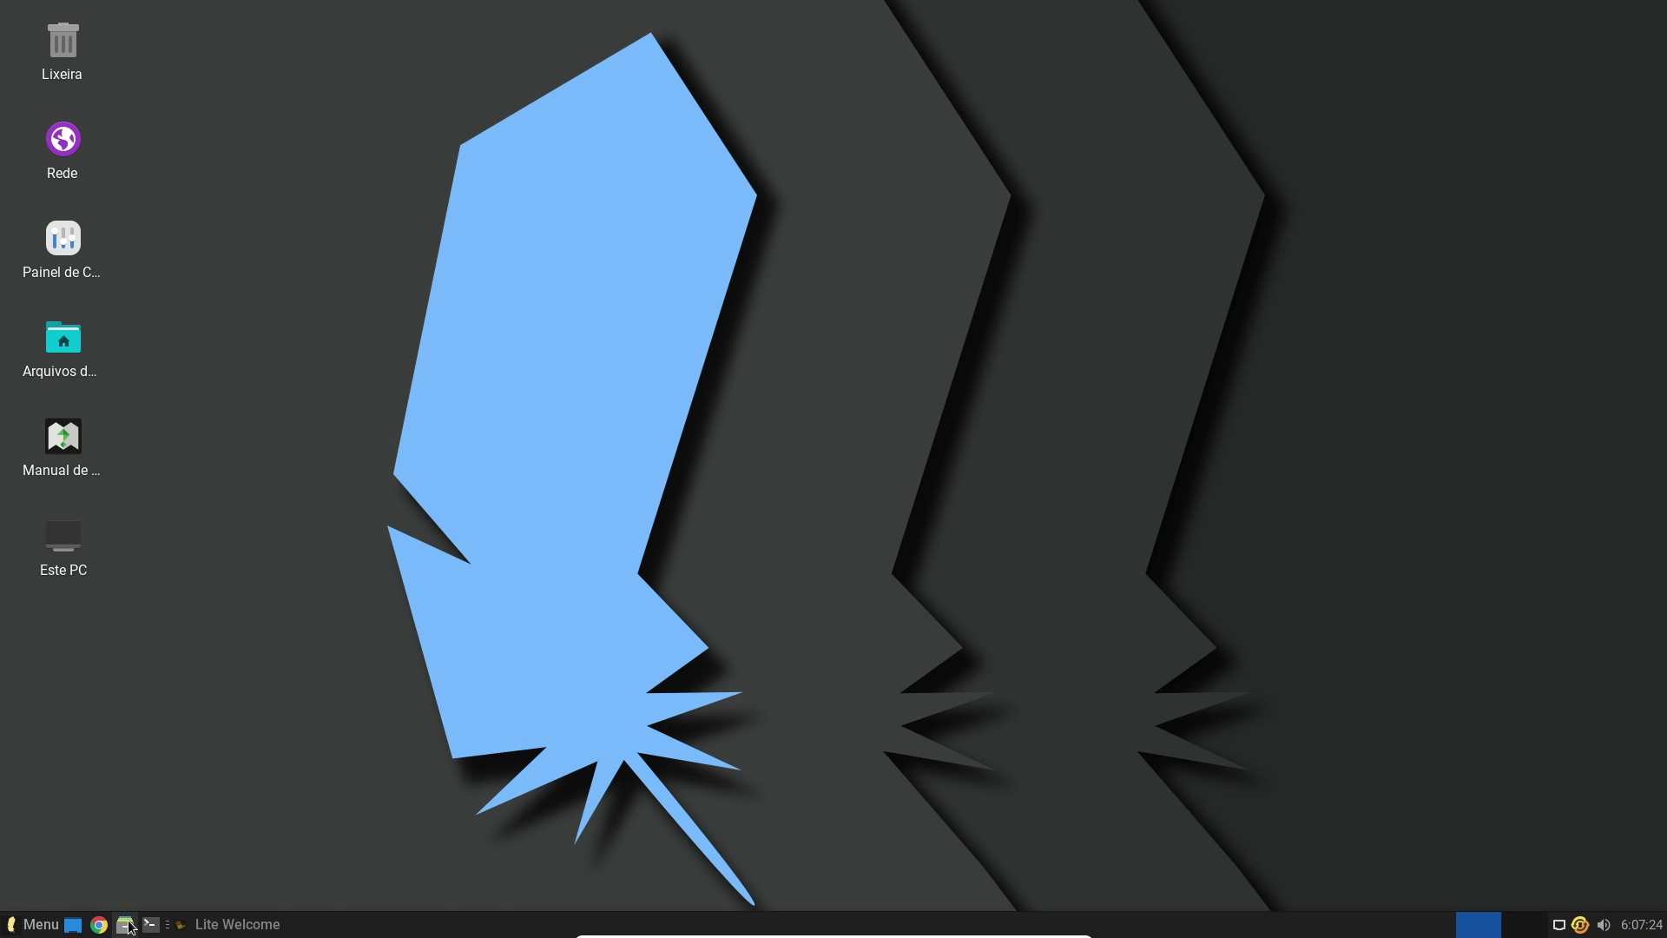
key(super+e)
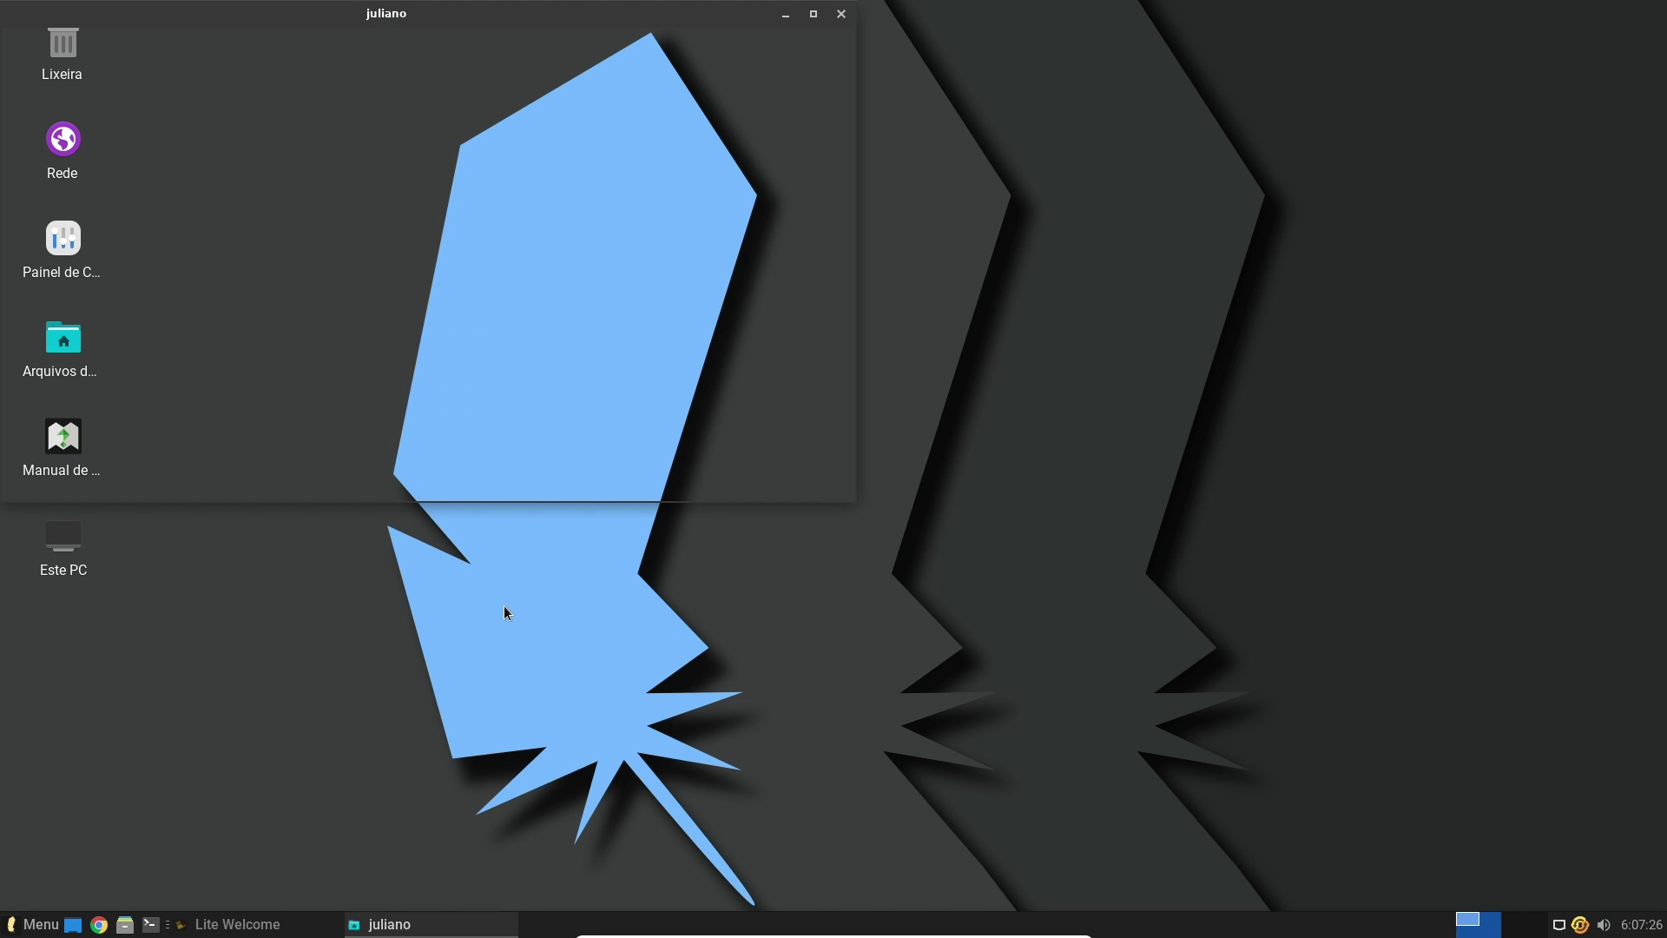
click(839, 14)
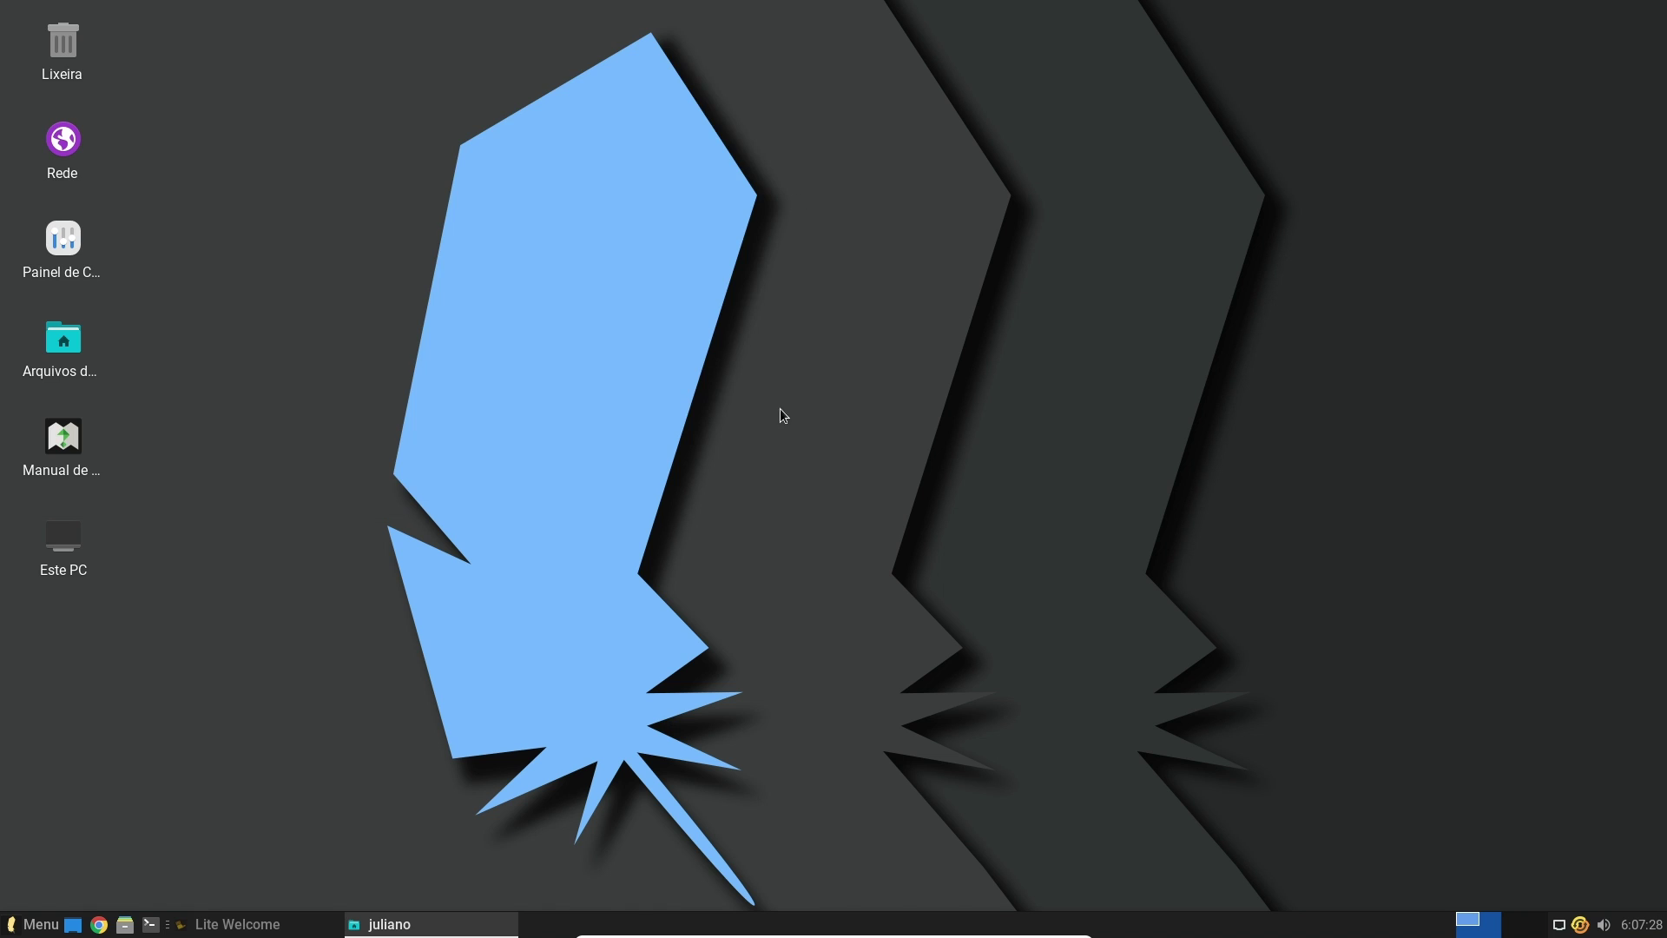
Restore Lite Welcome and uncheck 'Show this dialog on startup'
click(300, 922)
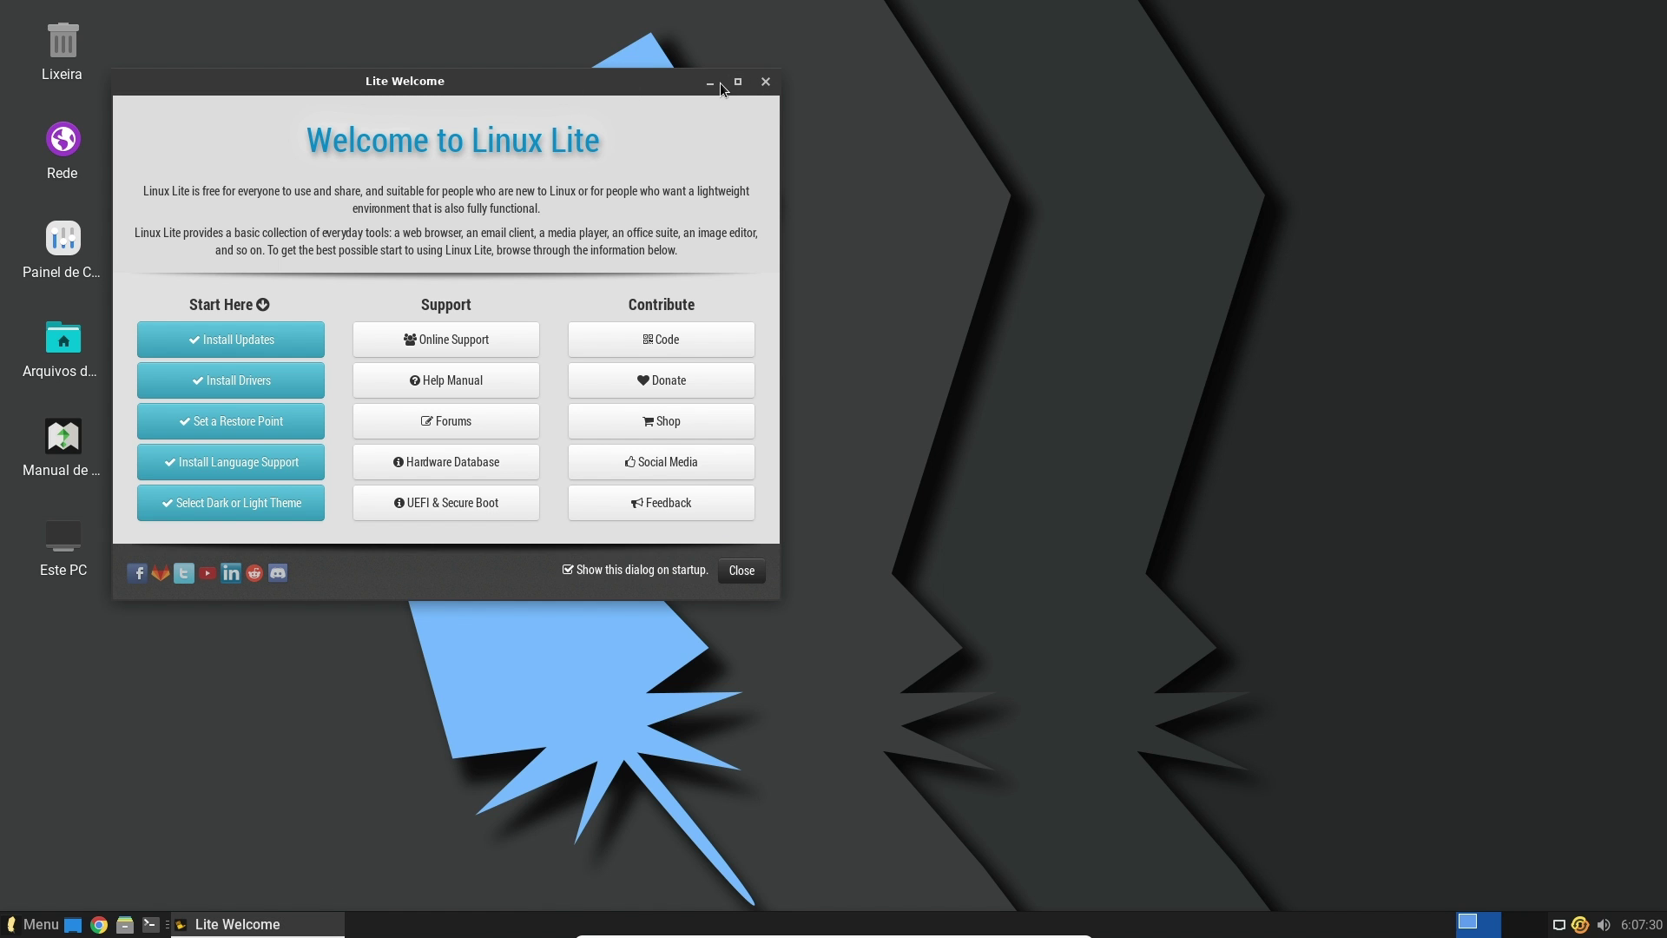
click(737, 84)
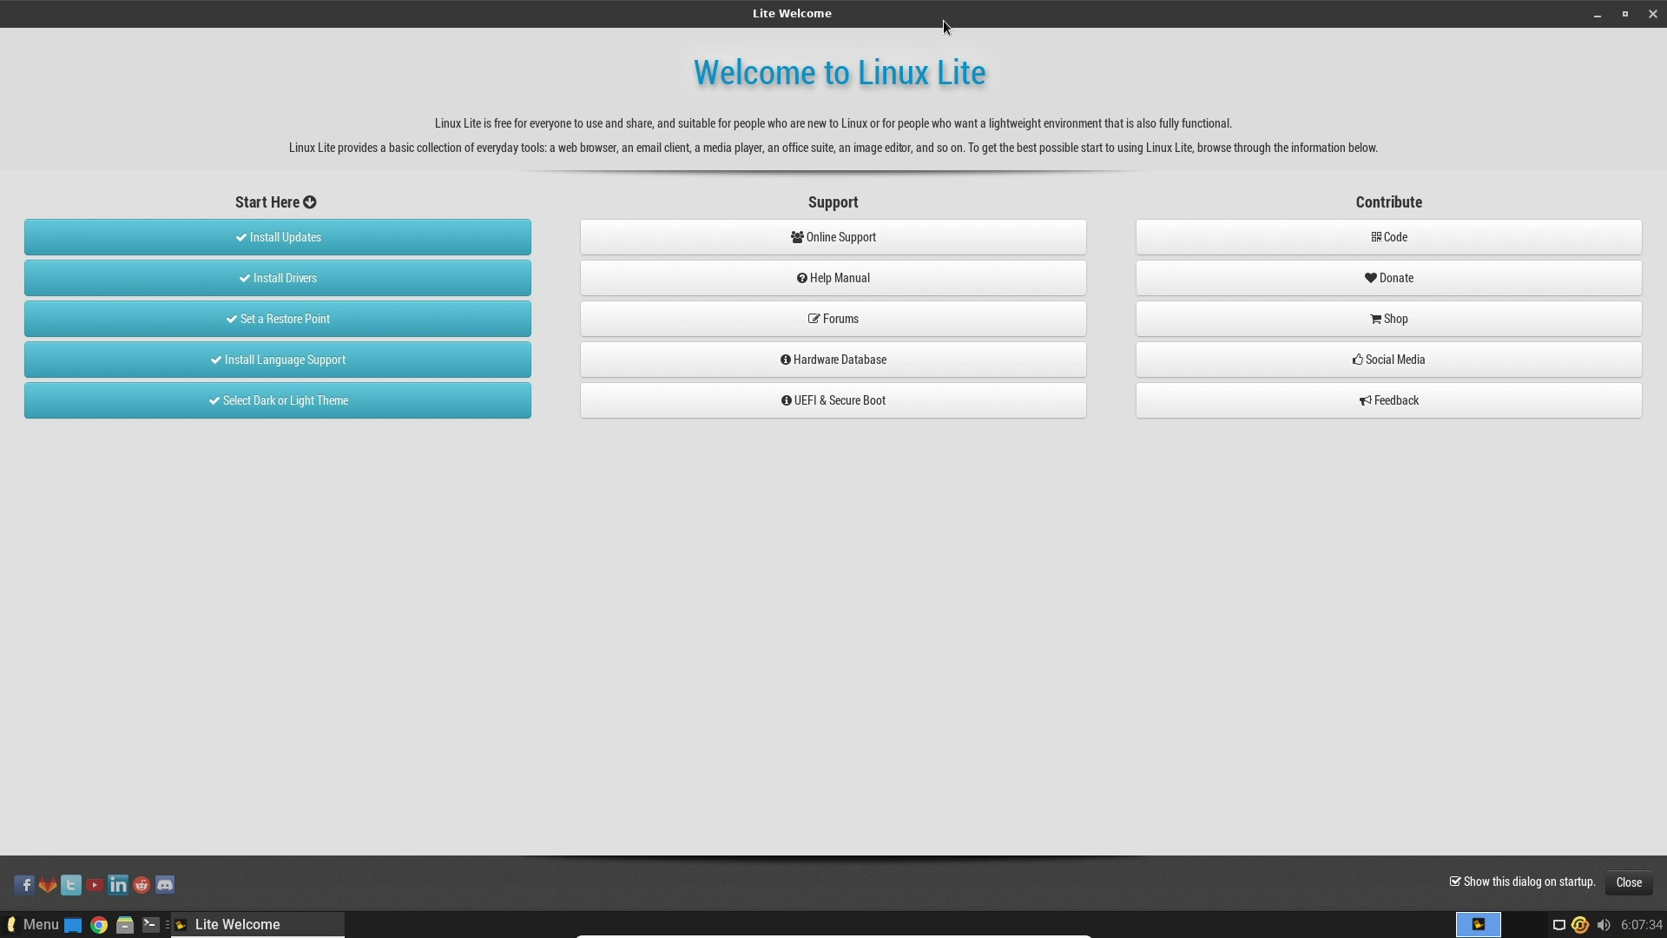
click(1624, 14)
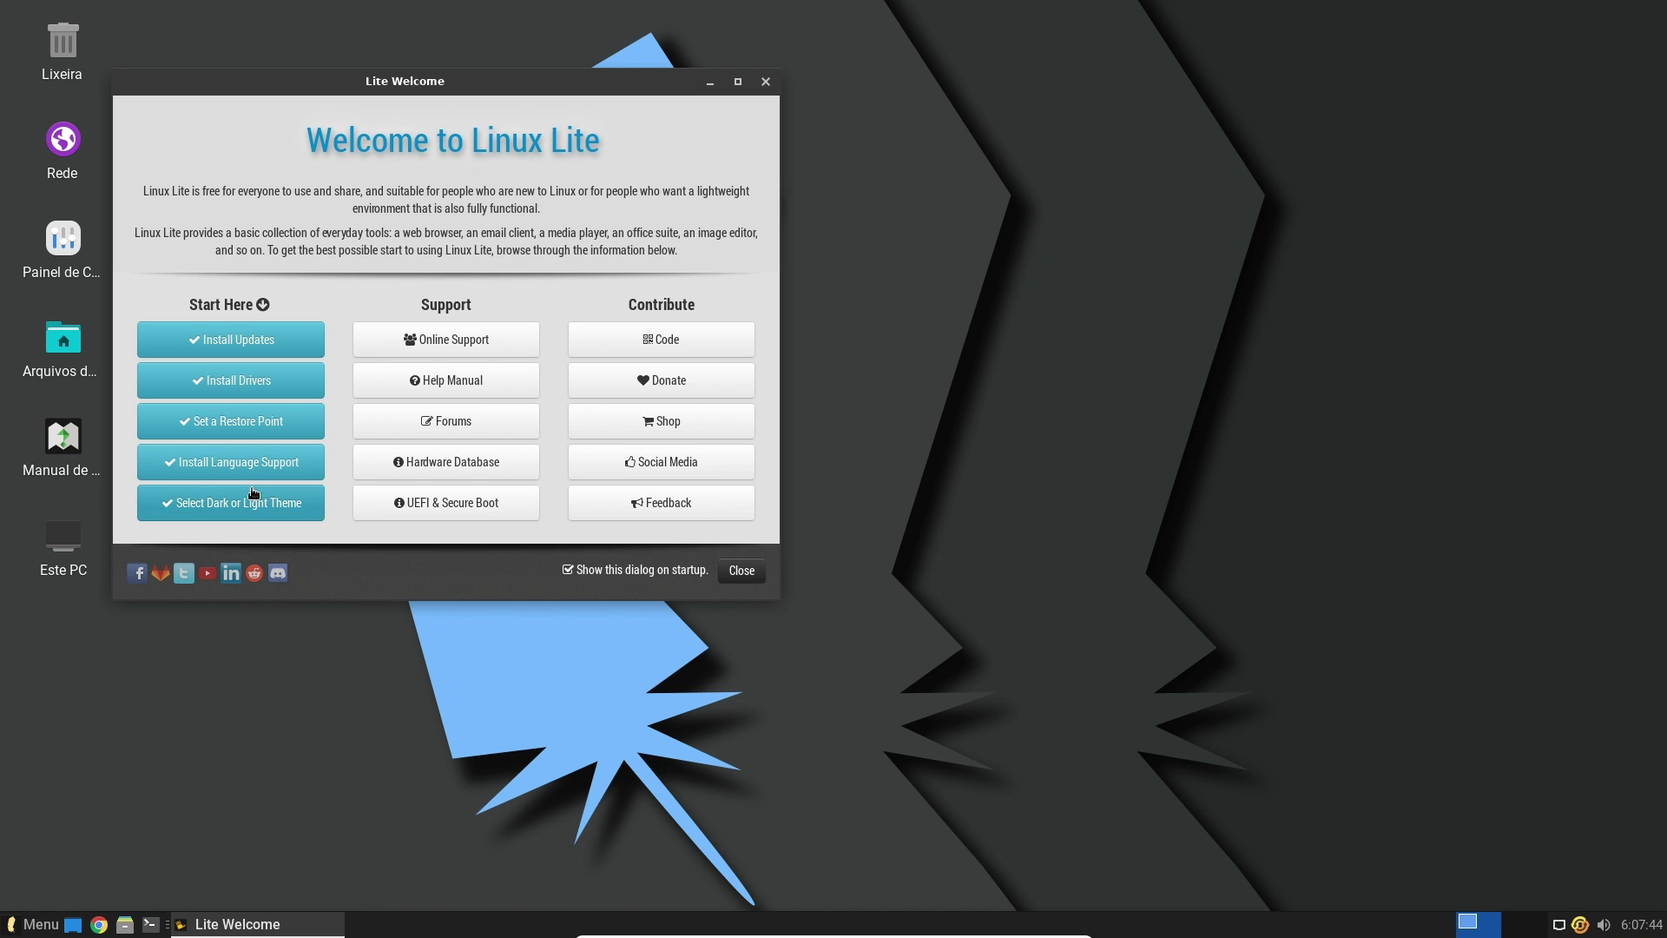
click(569, 573)
Start Install Updates from the welcome guide and authenticate with the account password
click(280, 348)
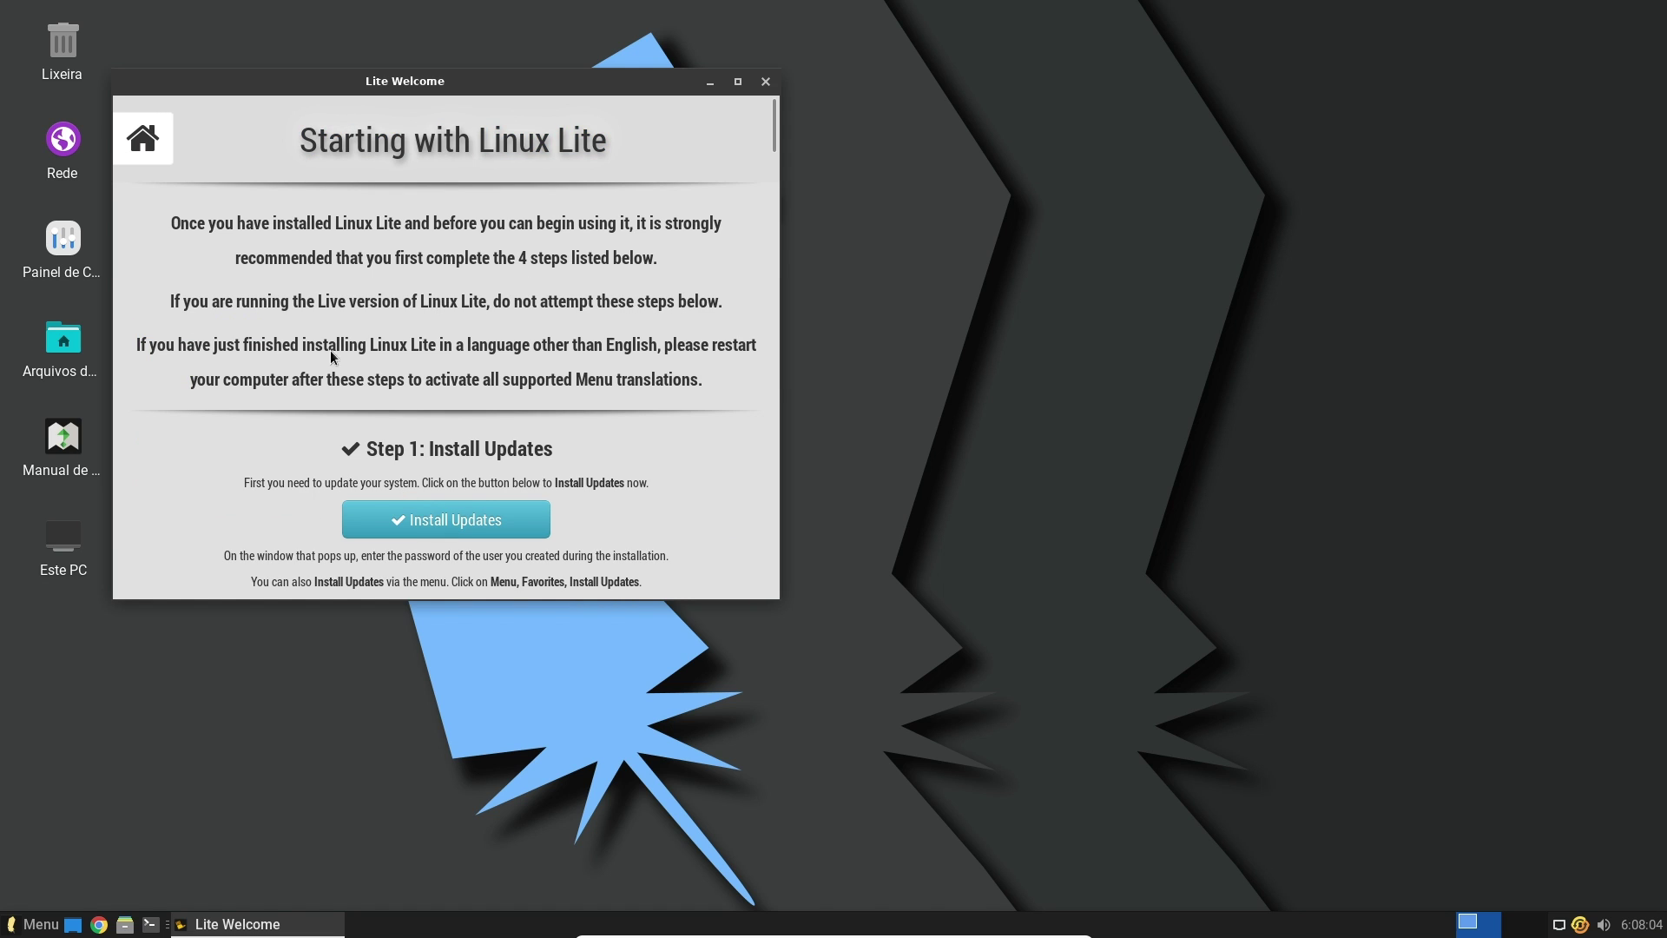
click(482, 534)
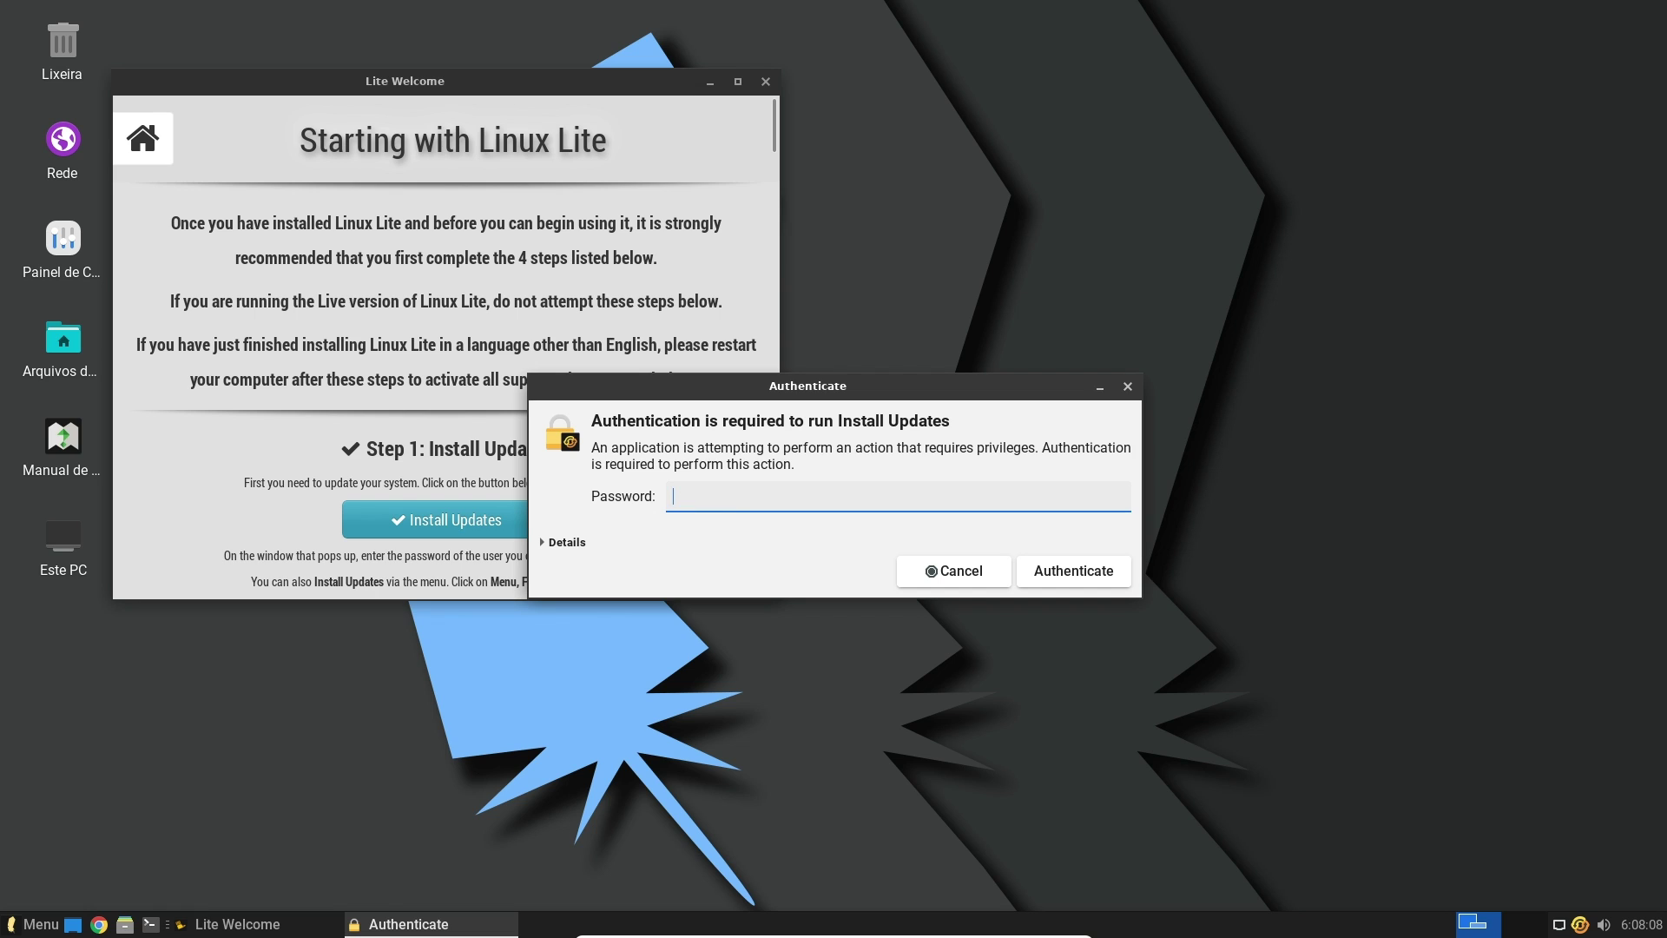
text(•••)
key(Return)
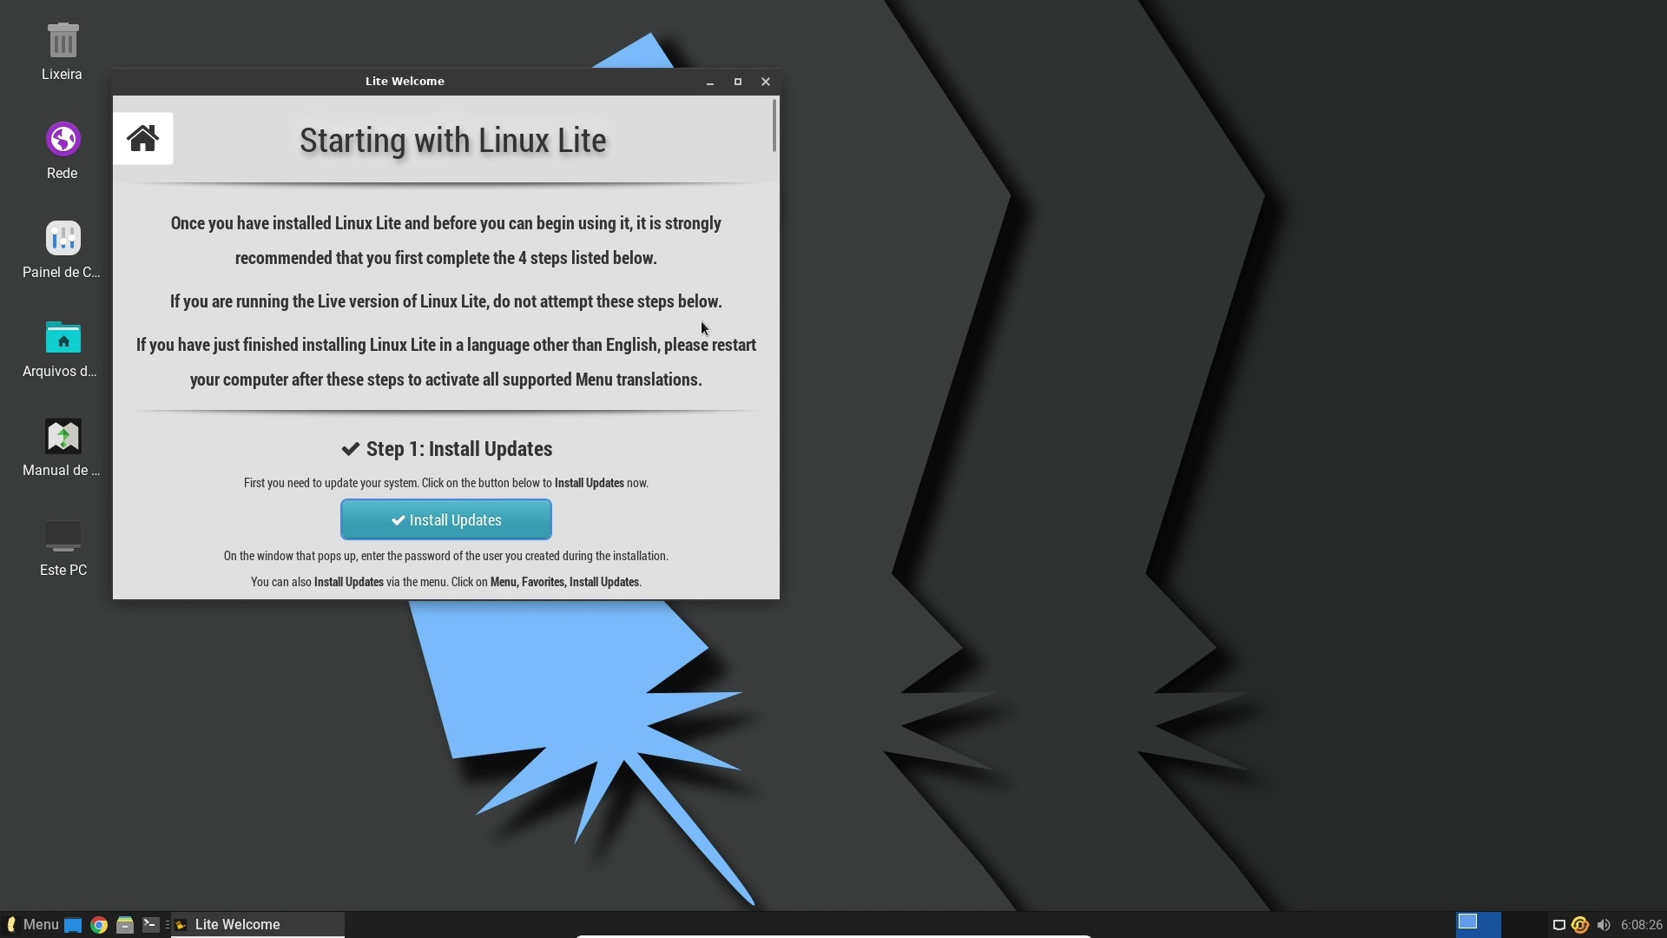
Review the Linux Lite Updates list and install all listed updates
drag(775, 125, 777, 182)
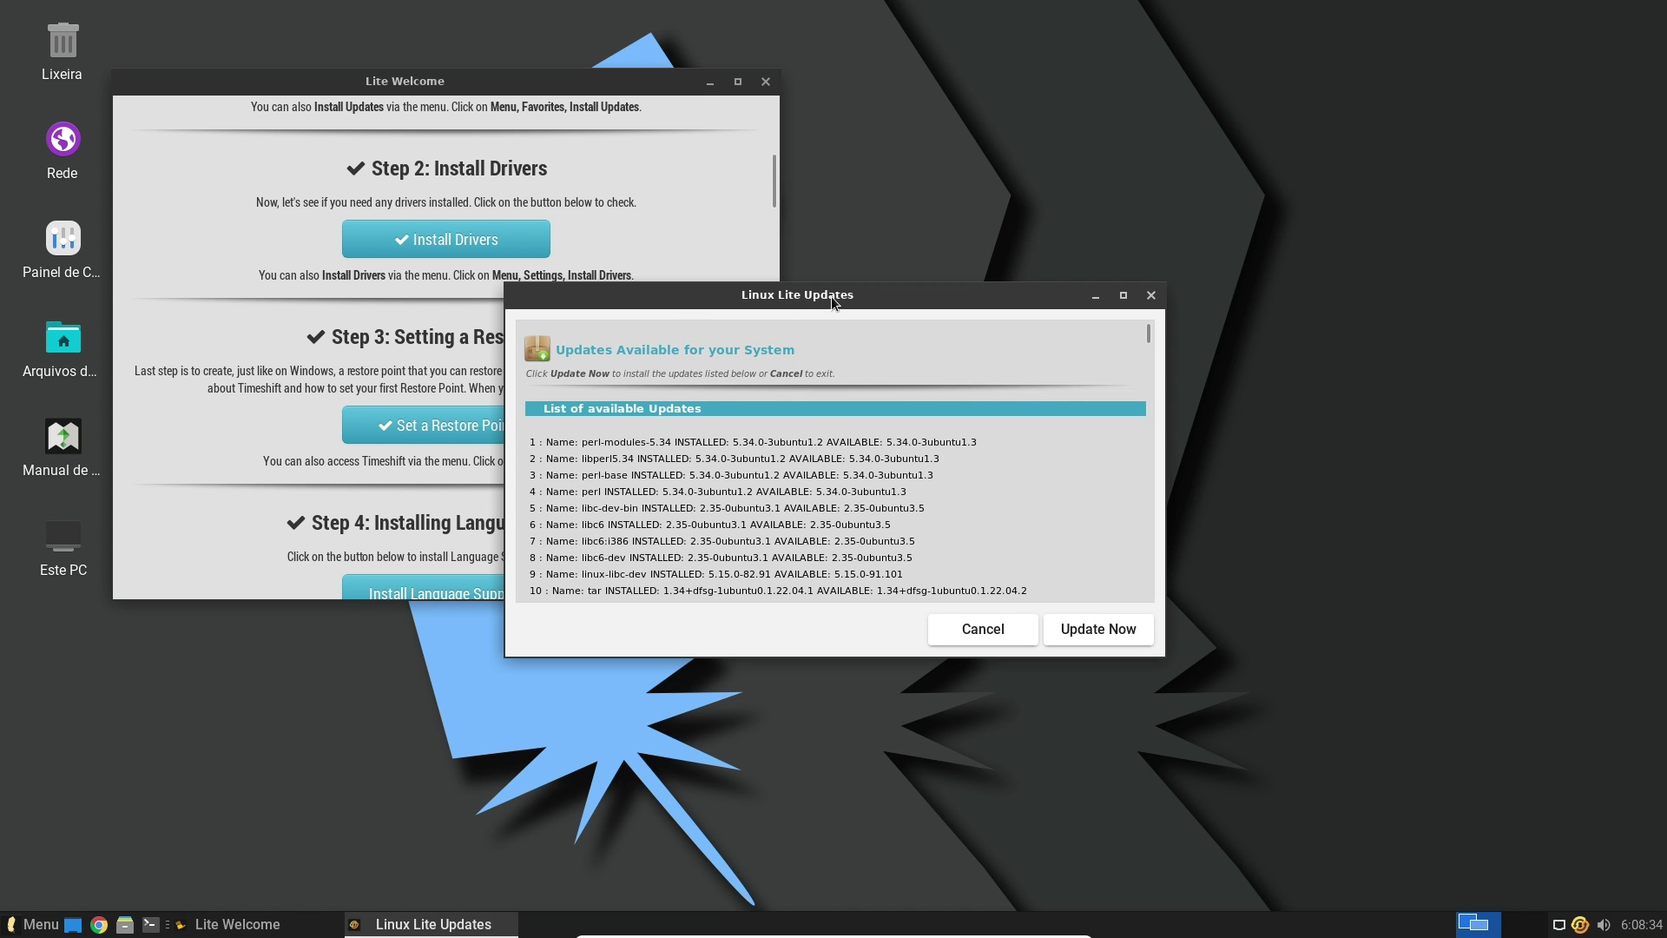
drag(1155, 331, 1165, 627)
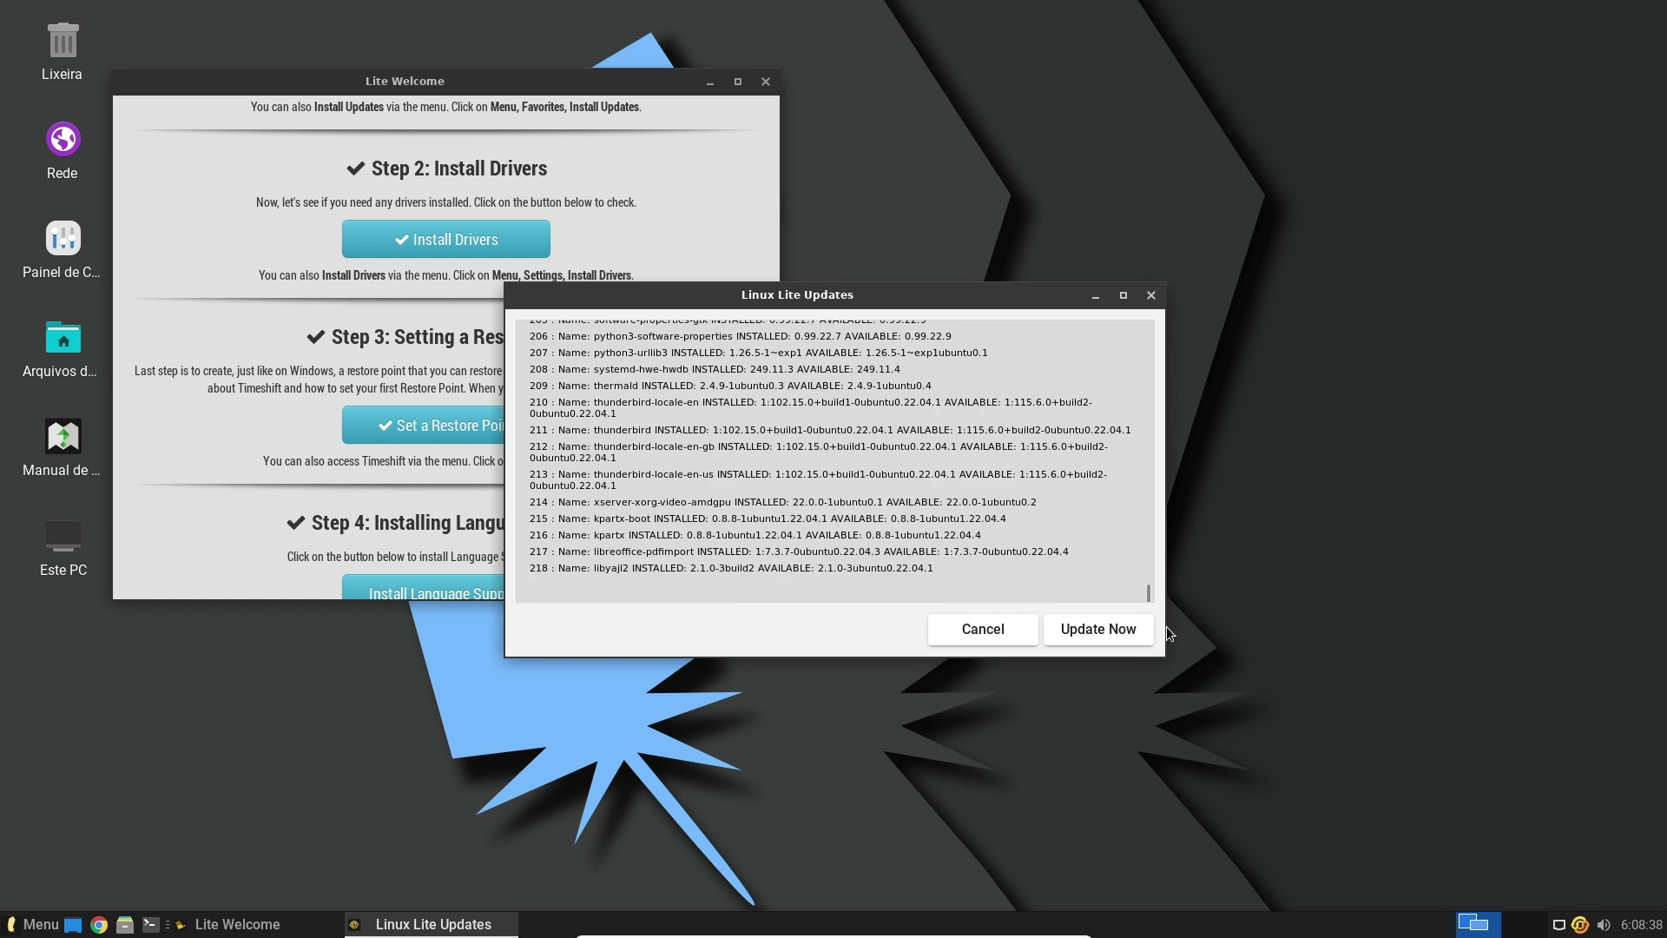
click(1127, 639)
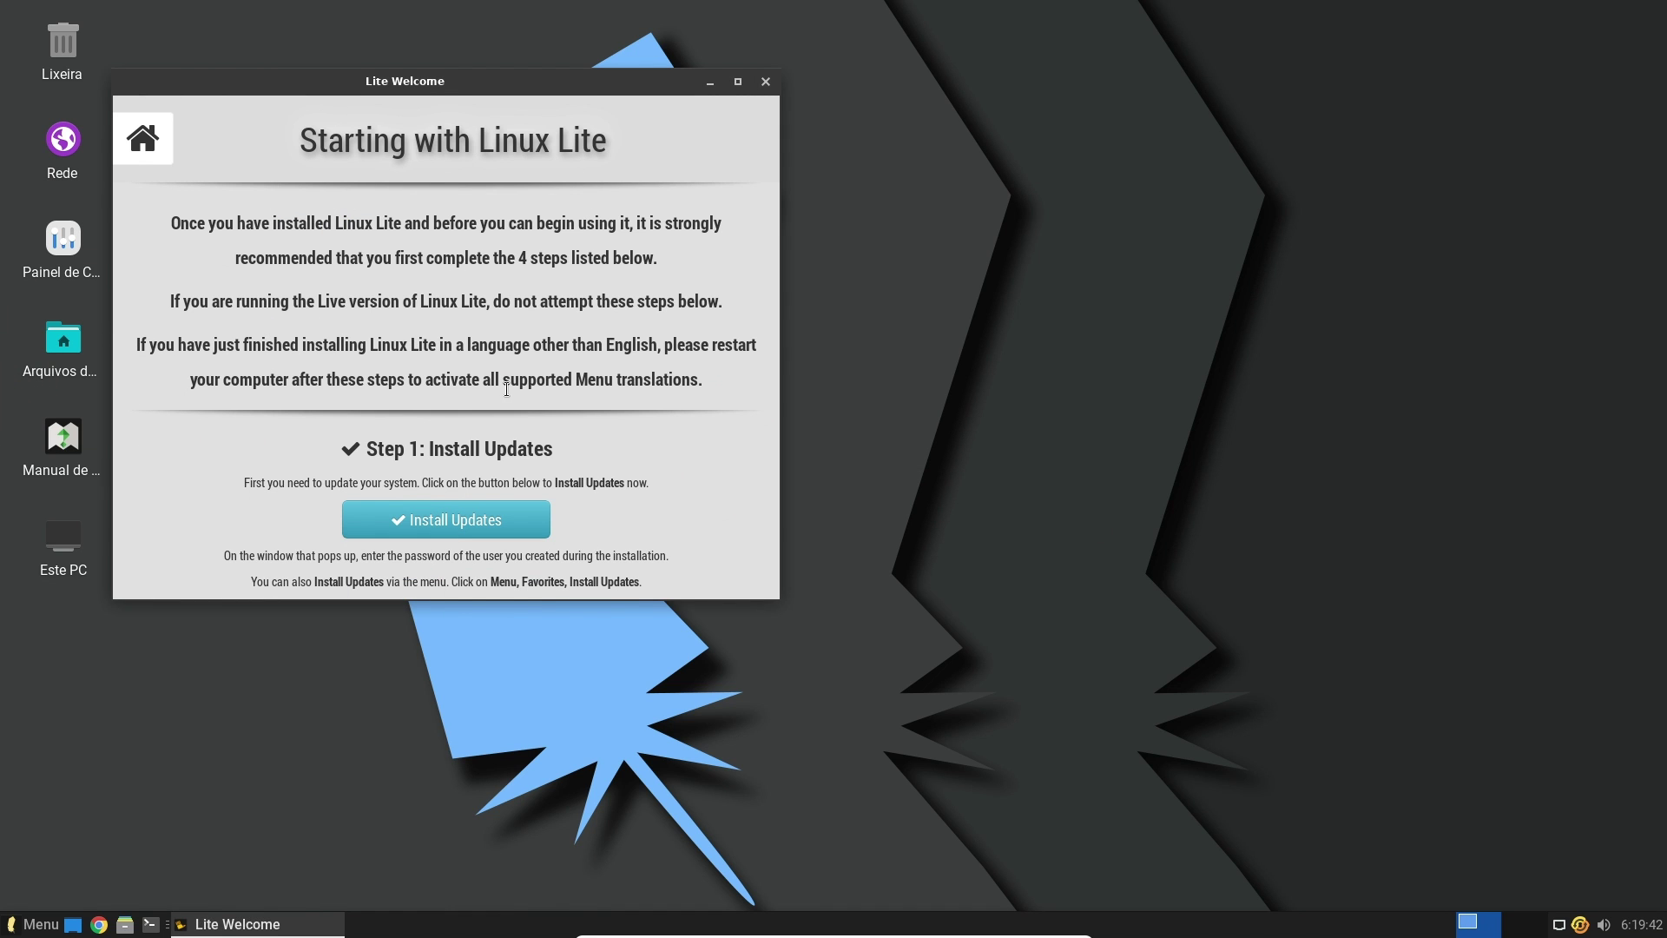
Maximize Lite Welcome, open Install Language Support from Step 4, and close the help tab
click(750, 83)
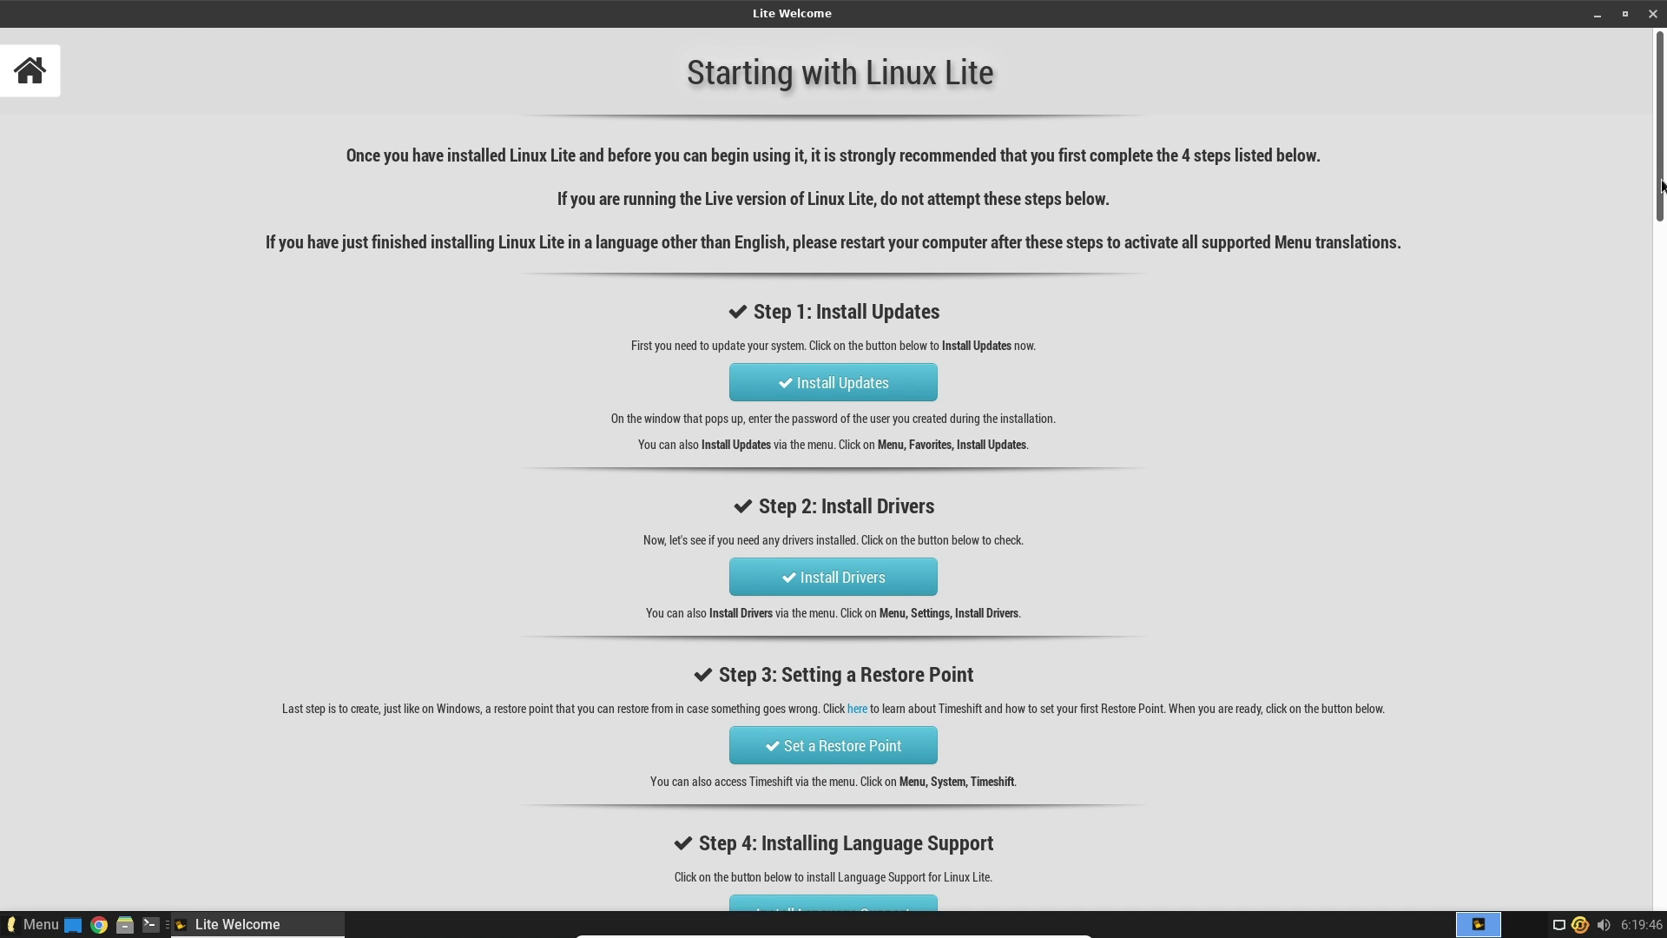
drag(1660, 219, 1665, 297)
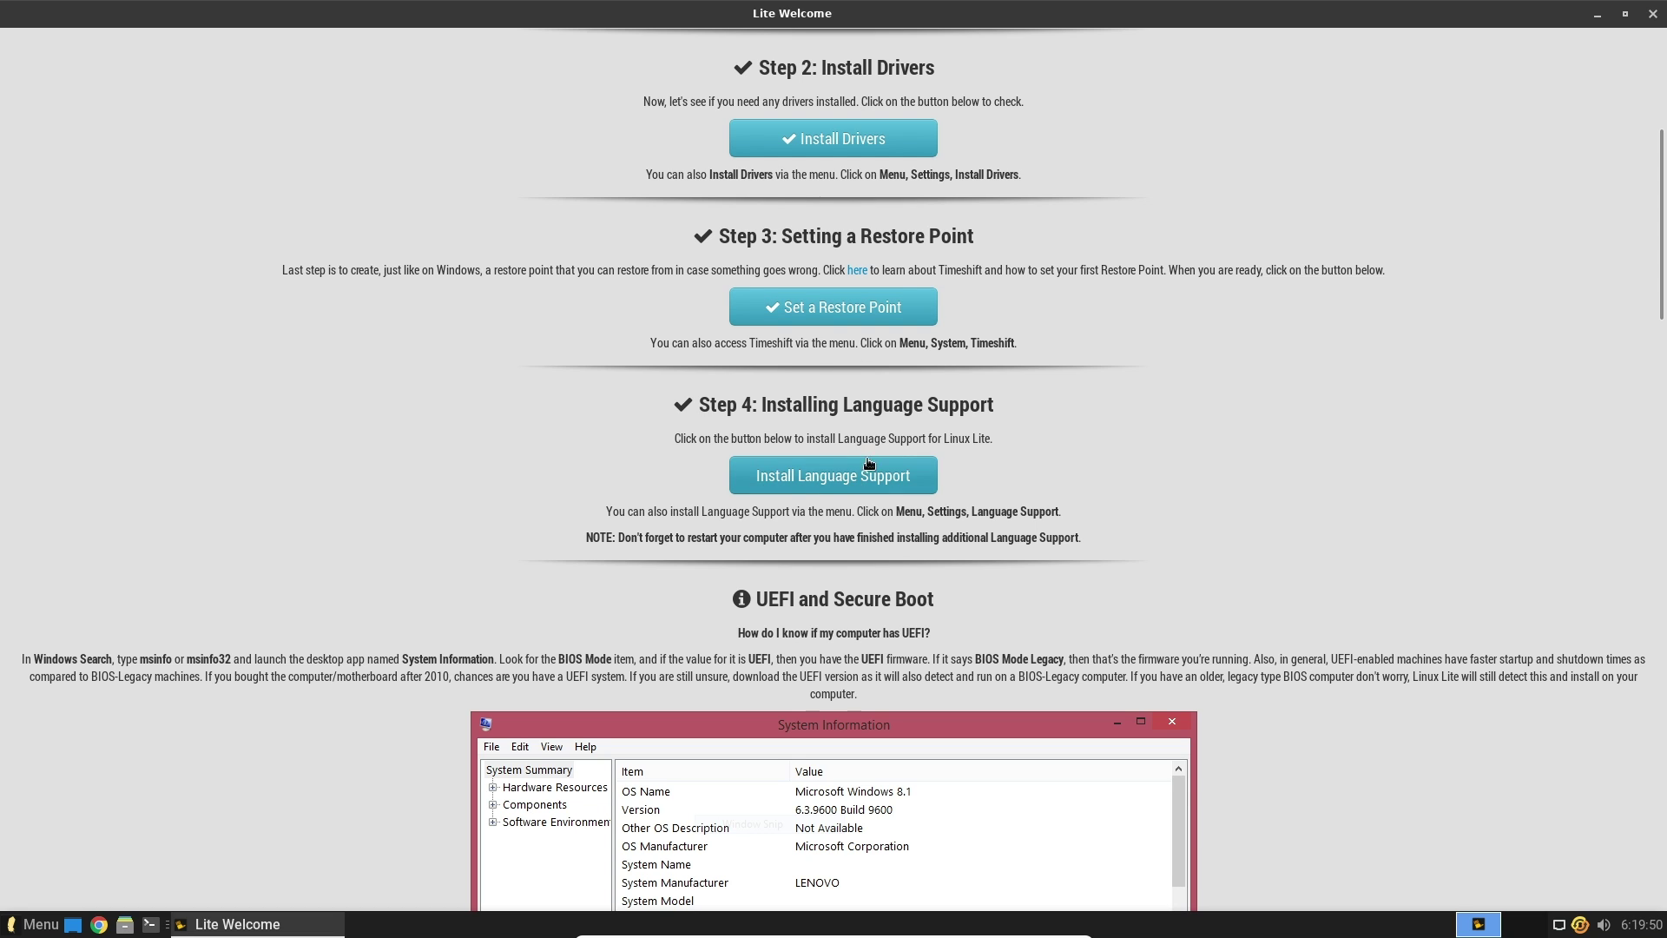
click(846, 483)
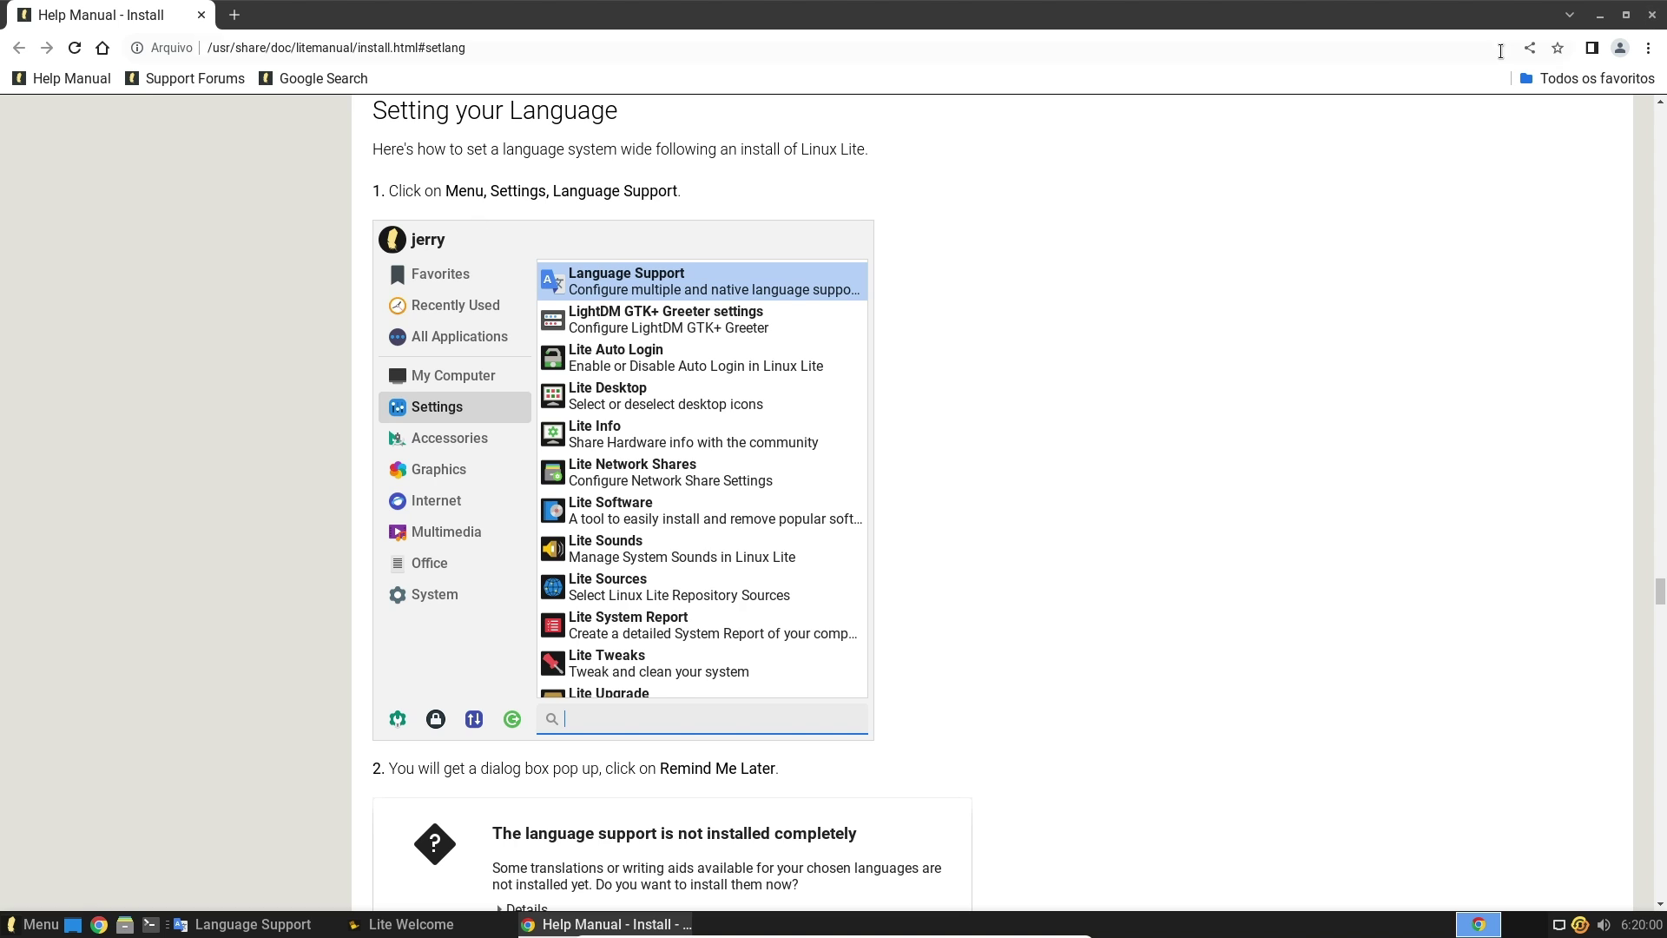
click(1652, 14)
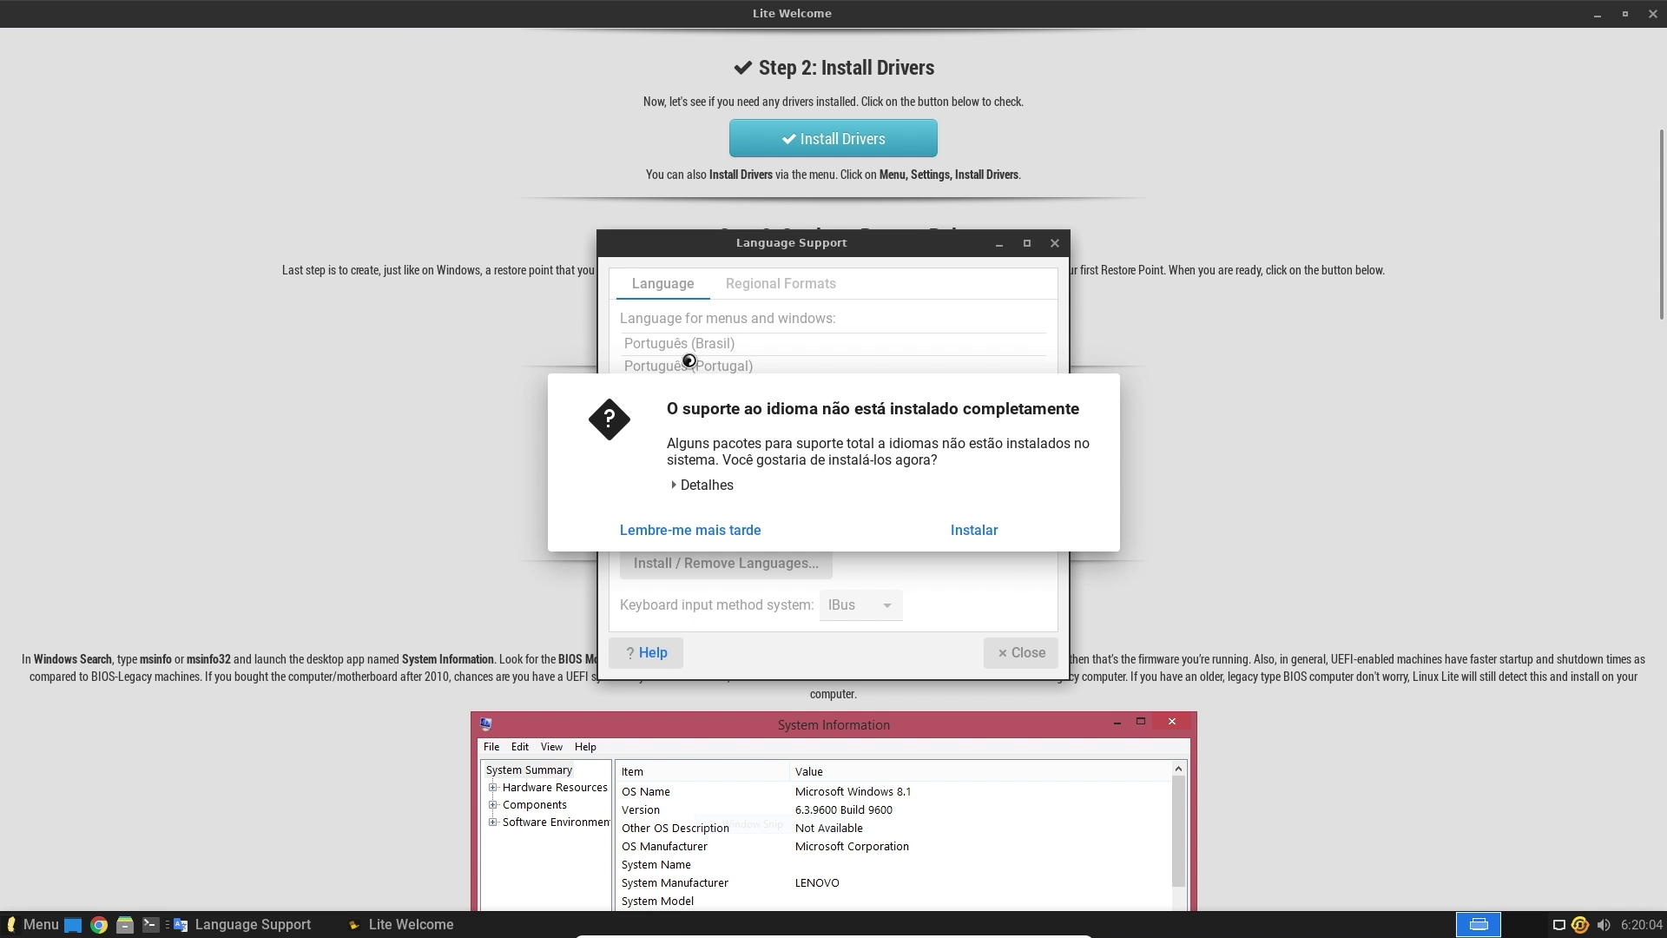
Install the missing language packages, authenticating with the account password
click(972, 534)
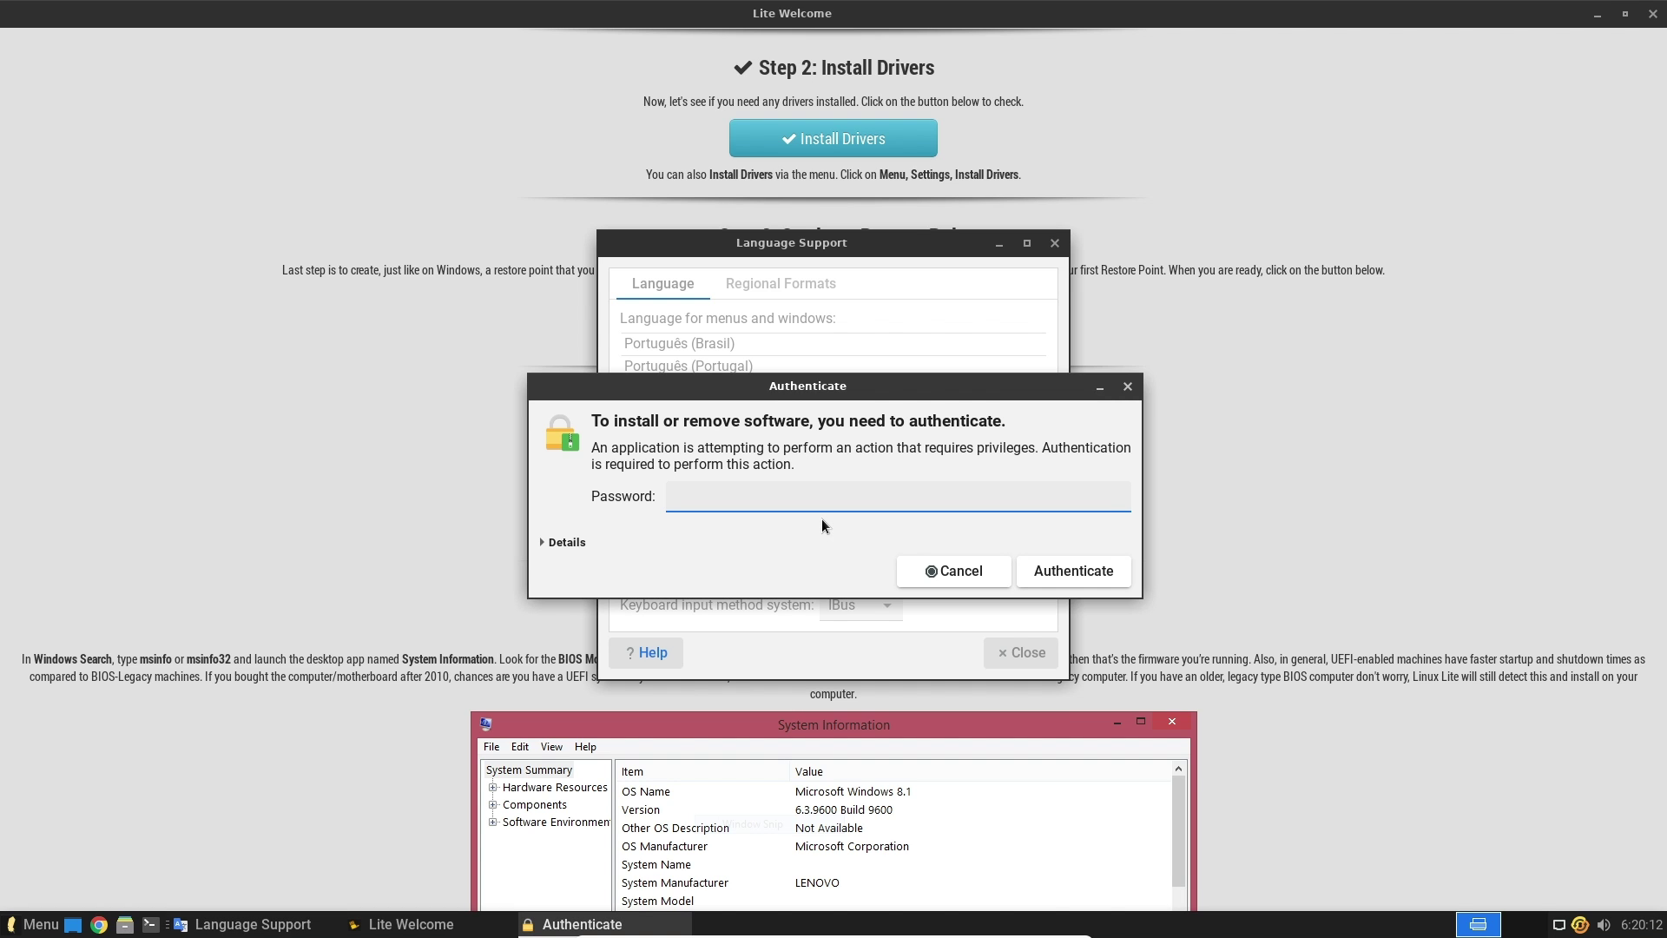
text(*******)
click(1053, 573)
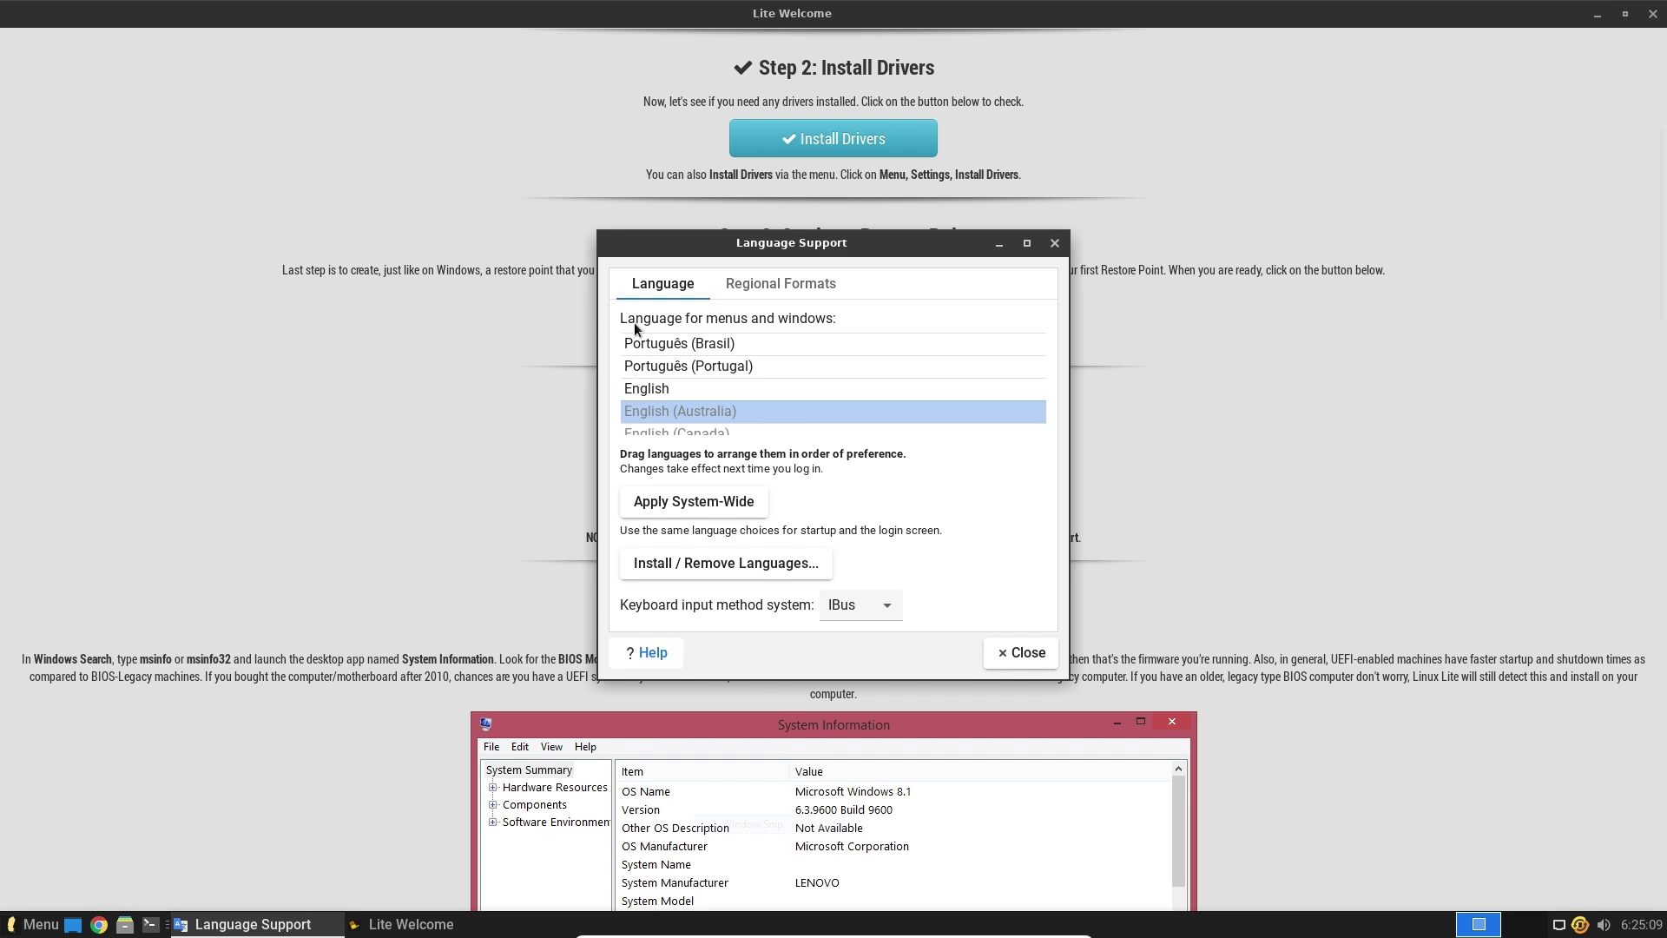
Review the Regional Formats and Language tabs, then close Language Support
drag(852, 238, 799, 109)
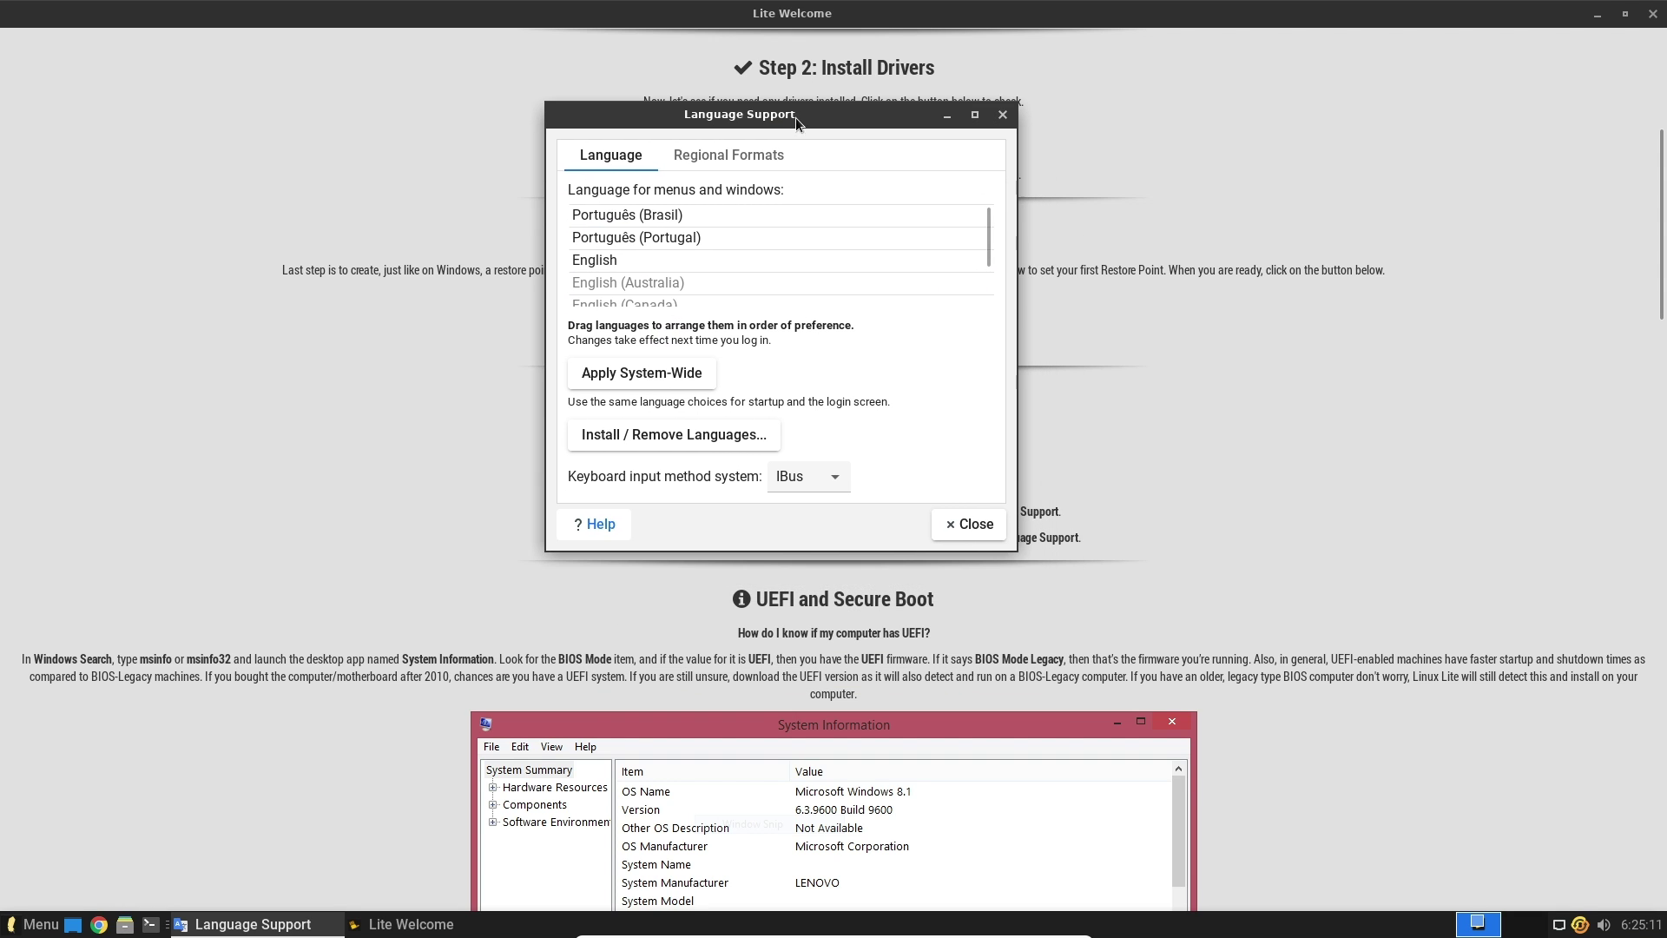
click(667, 160)
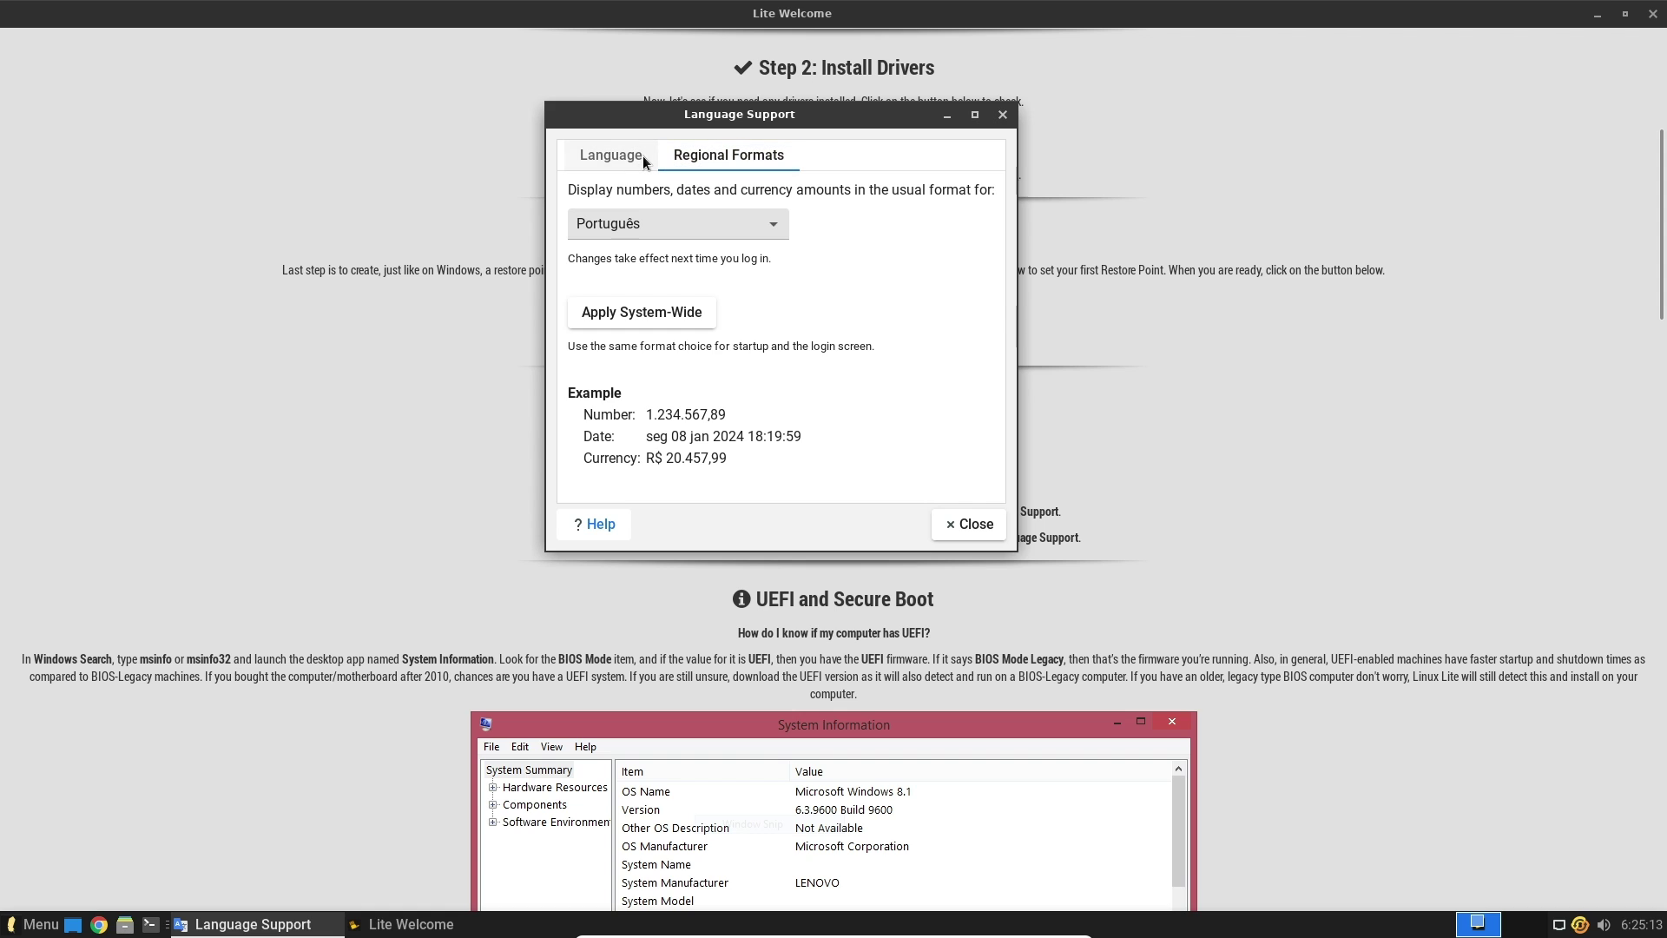
click(643, 155)
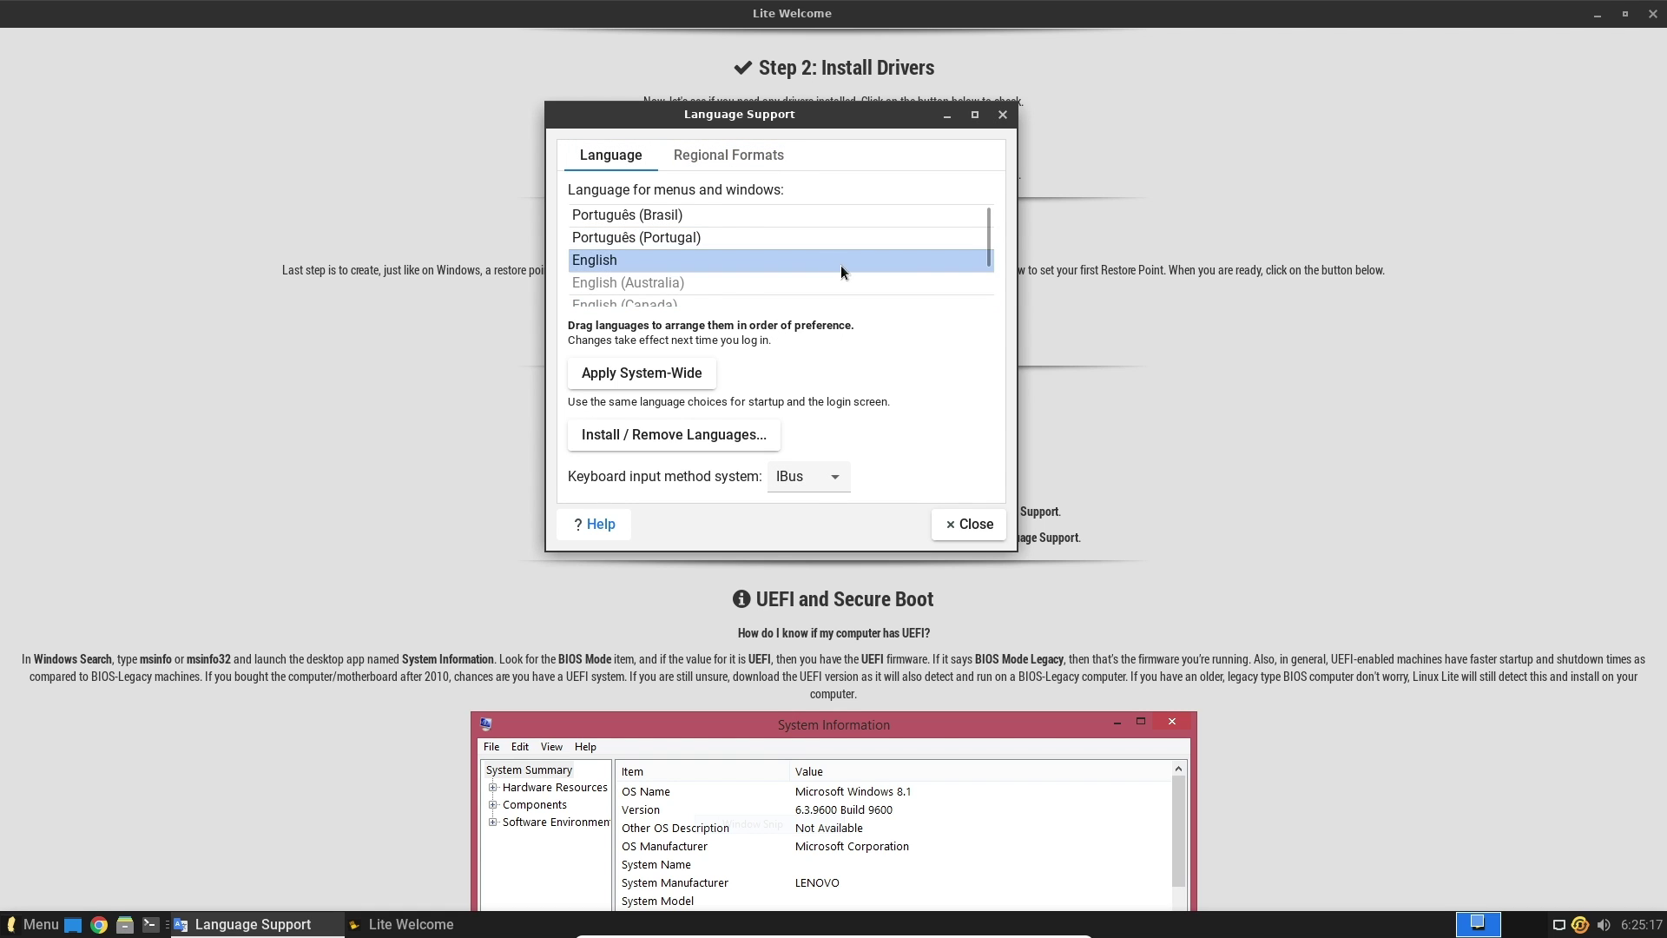
drag(993, 267, 987, 400)
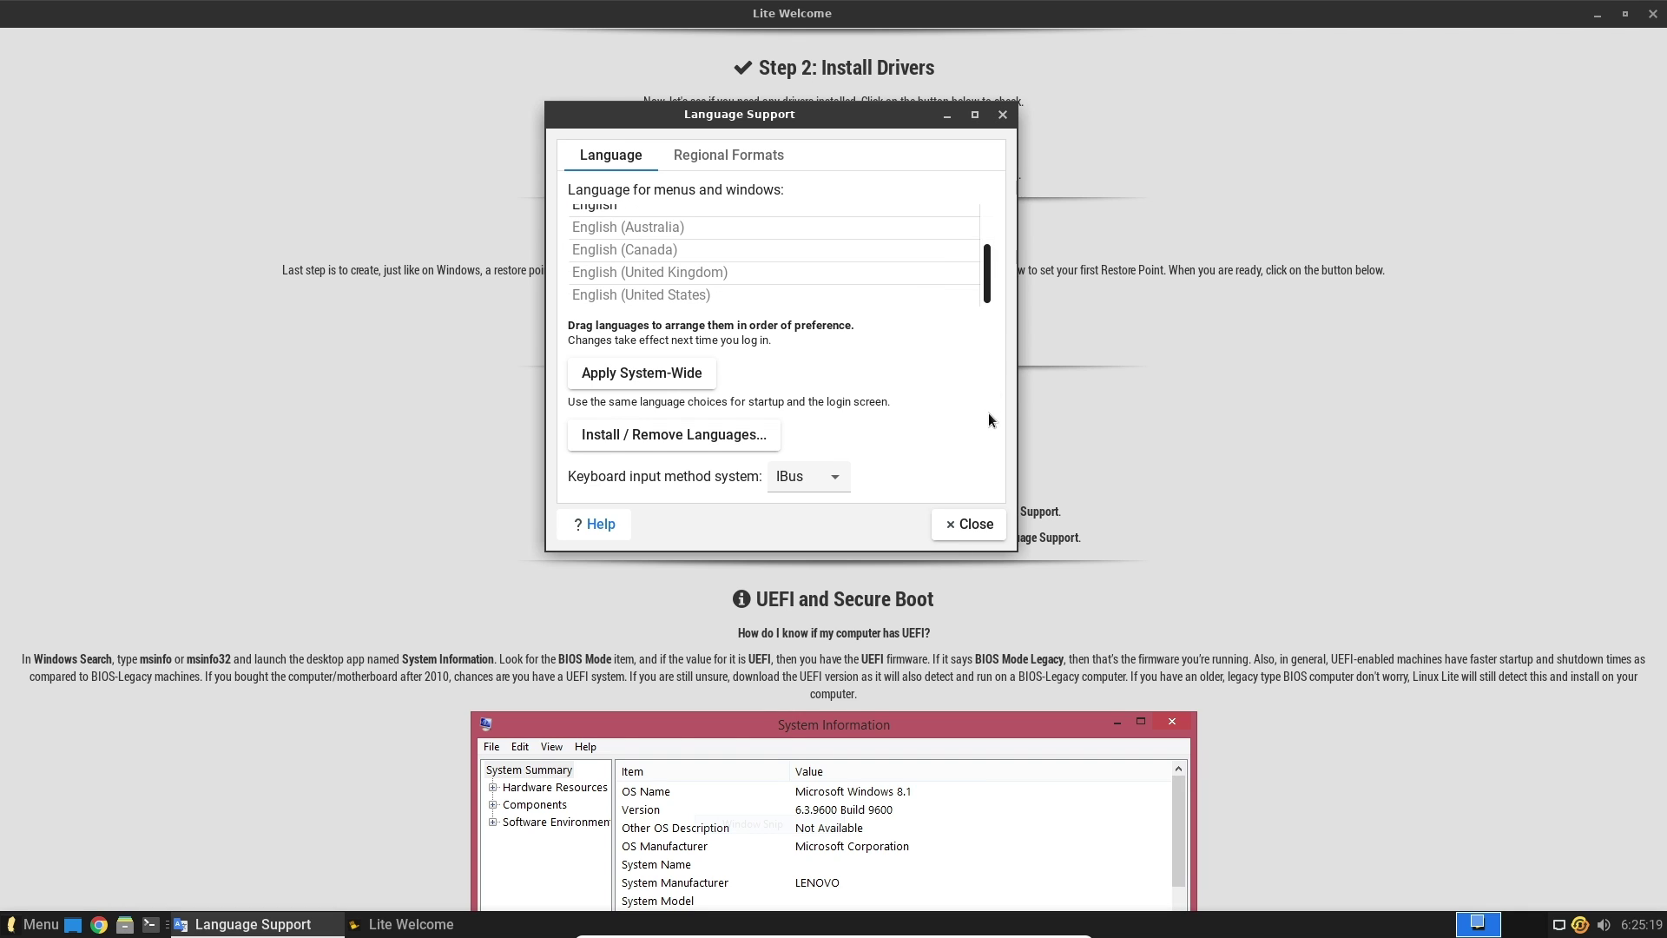
click(984, 526)
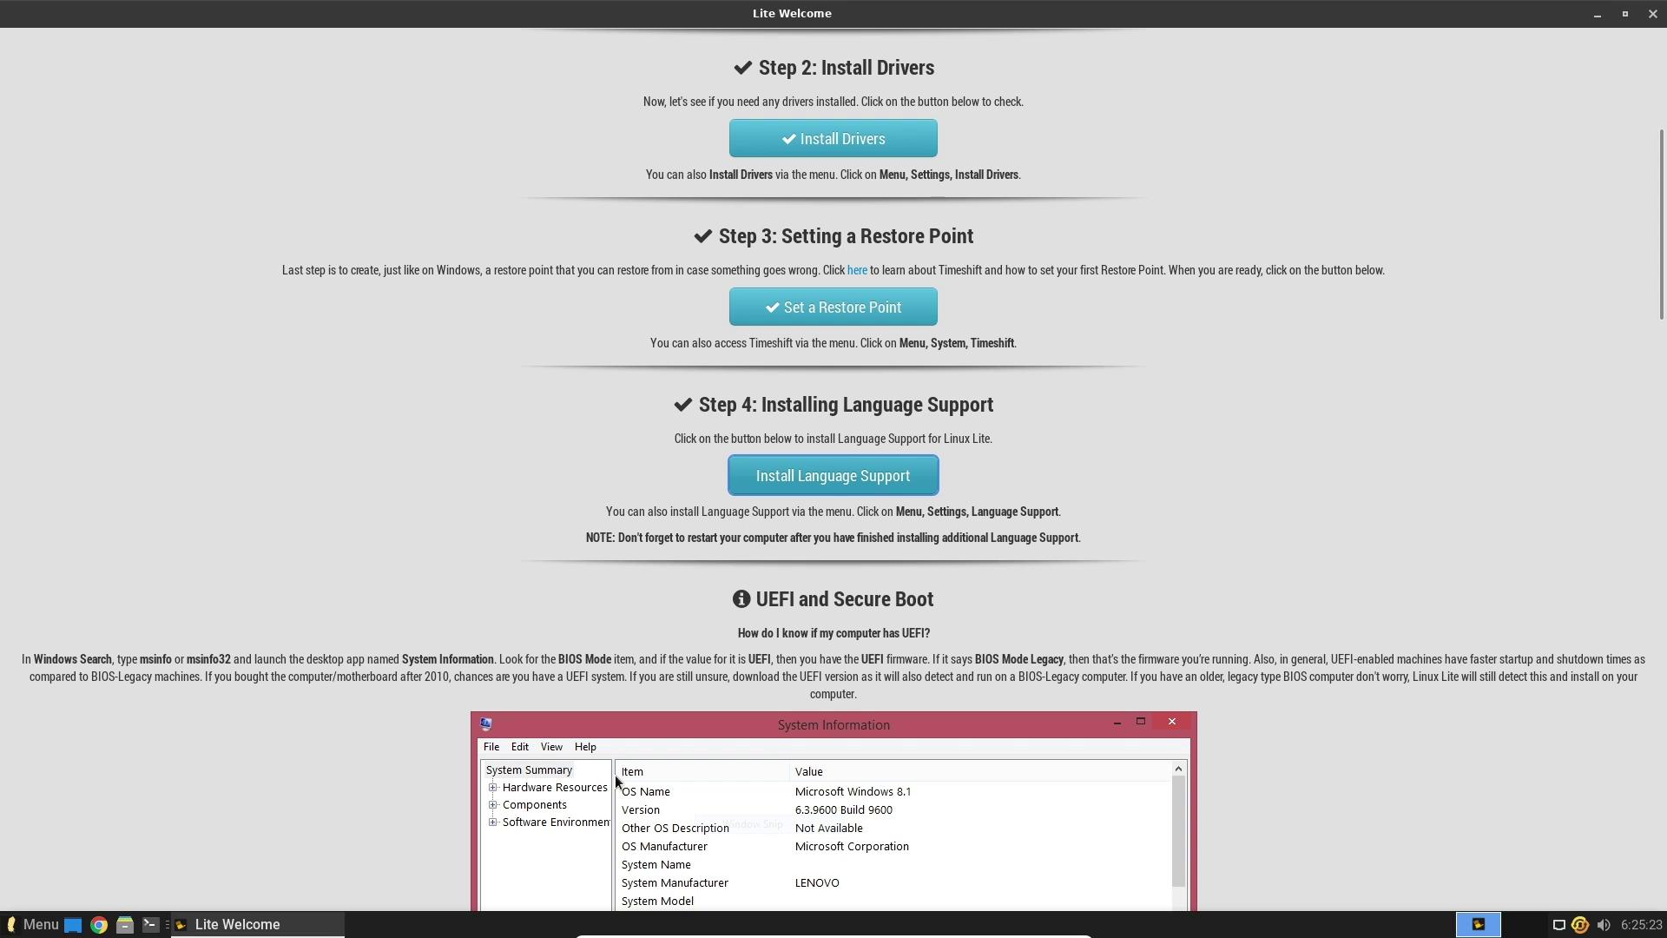
Apply the Dark Theme from Lite Welcome and dismiss the confirmation
scroll(1607, 264, down, 3)
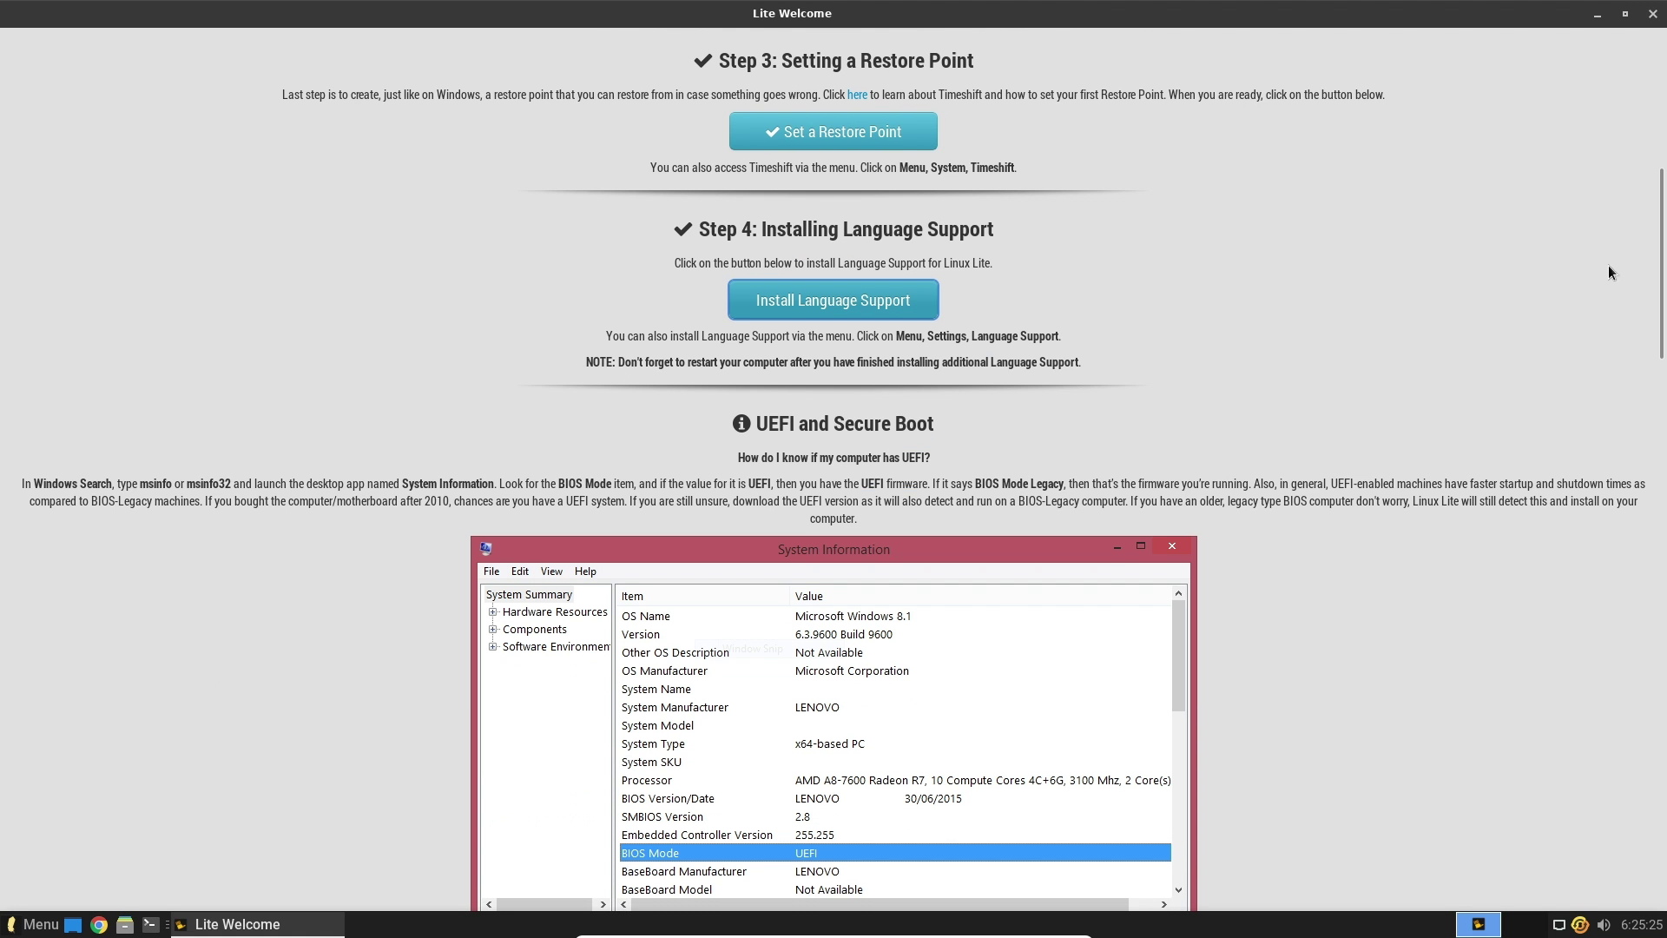
drag(1660, 291, 1665, 466)
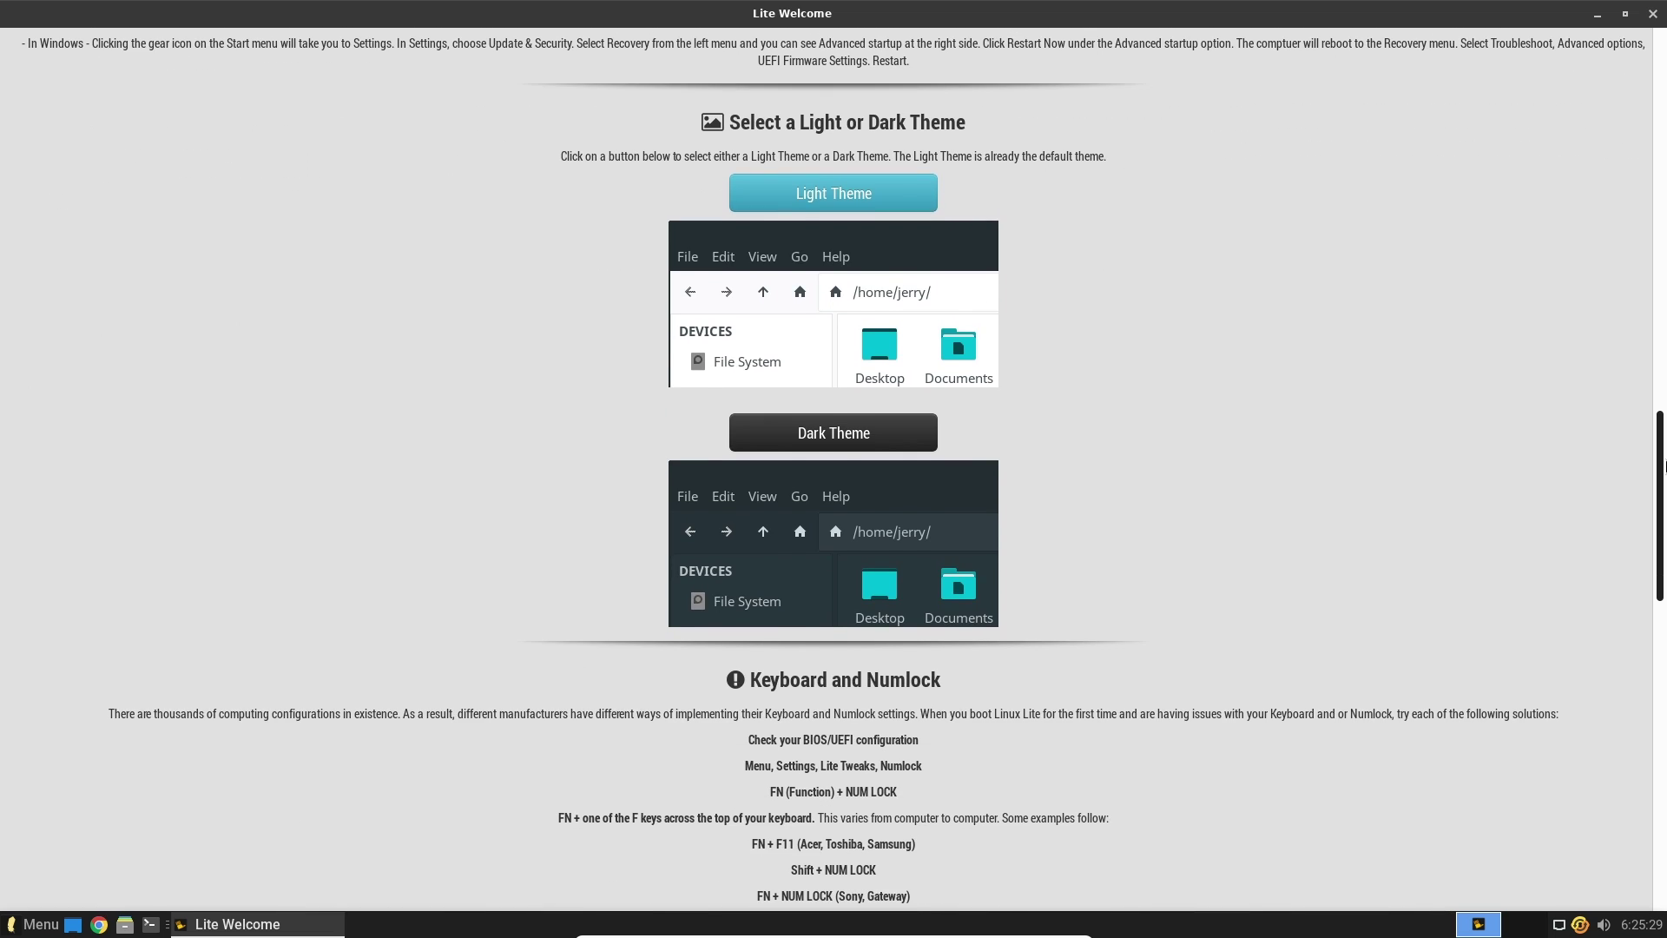
click(840, 445)
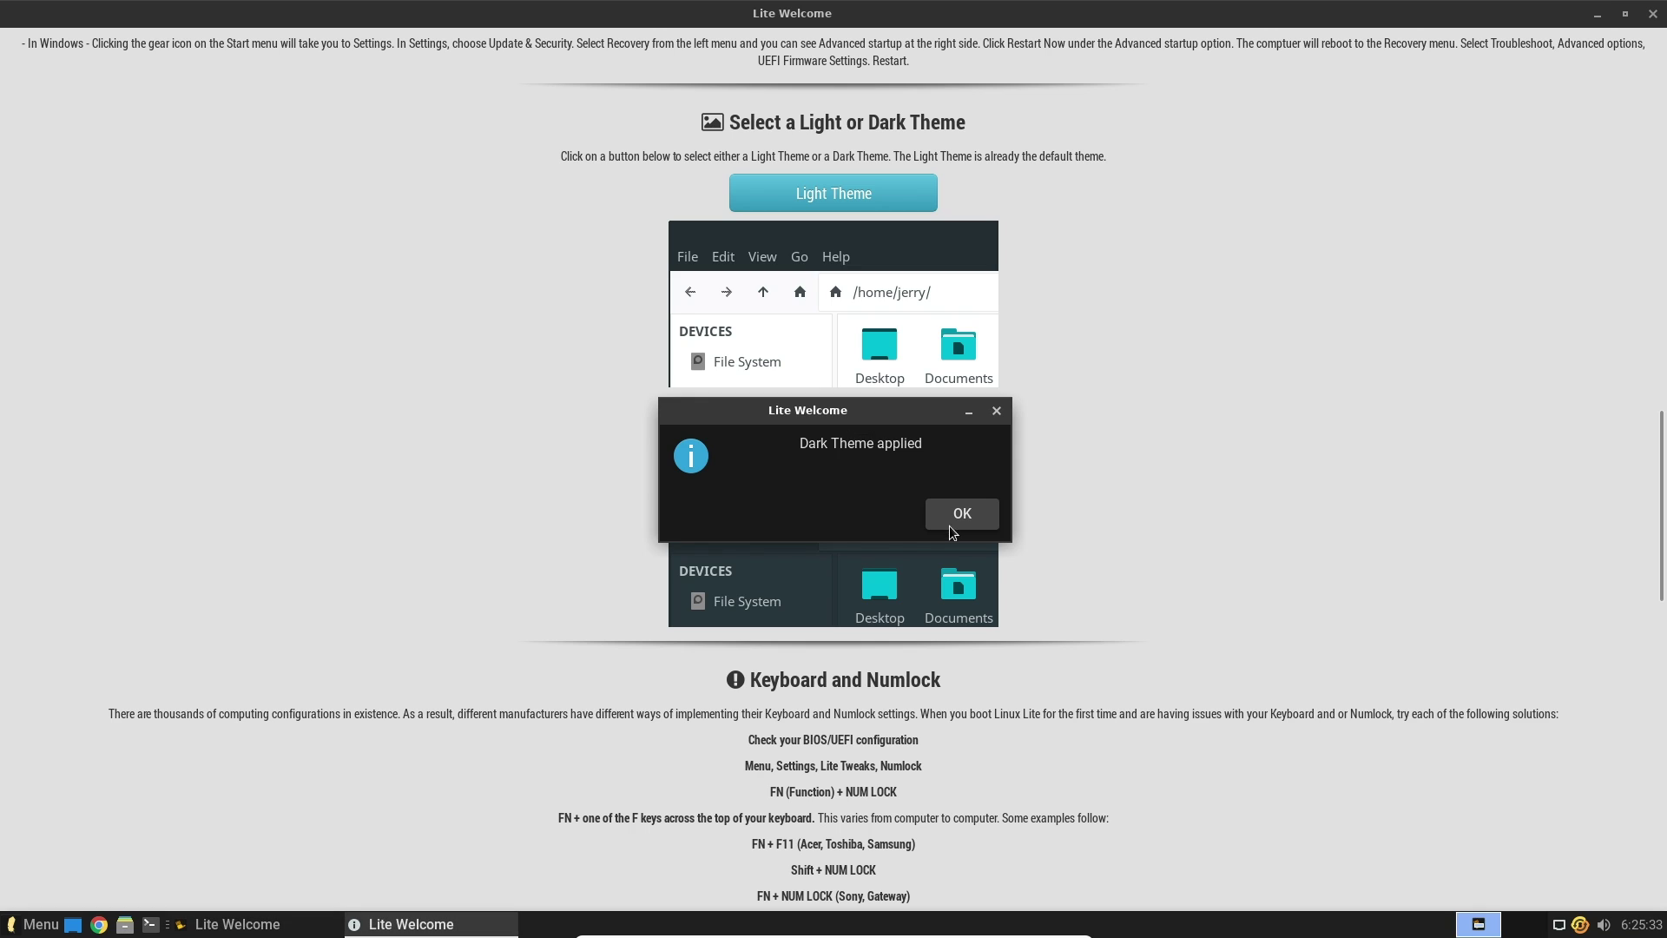
click(958, 514)
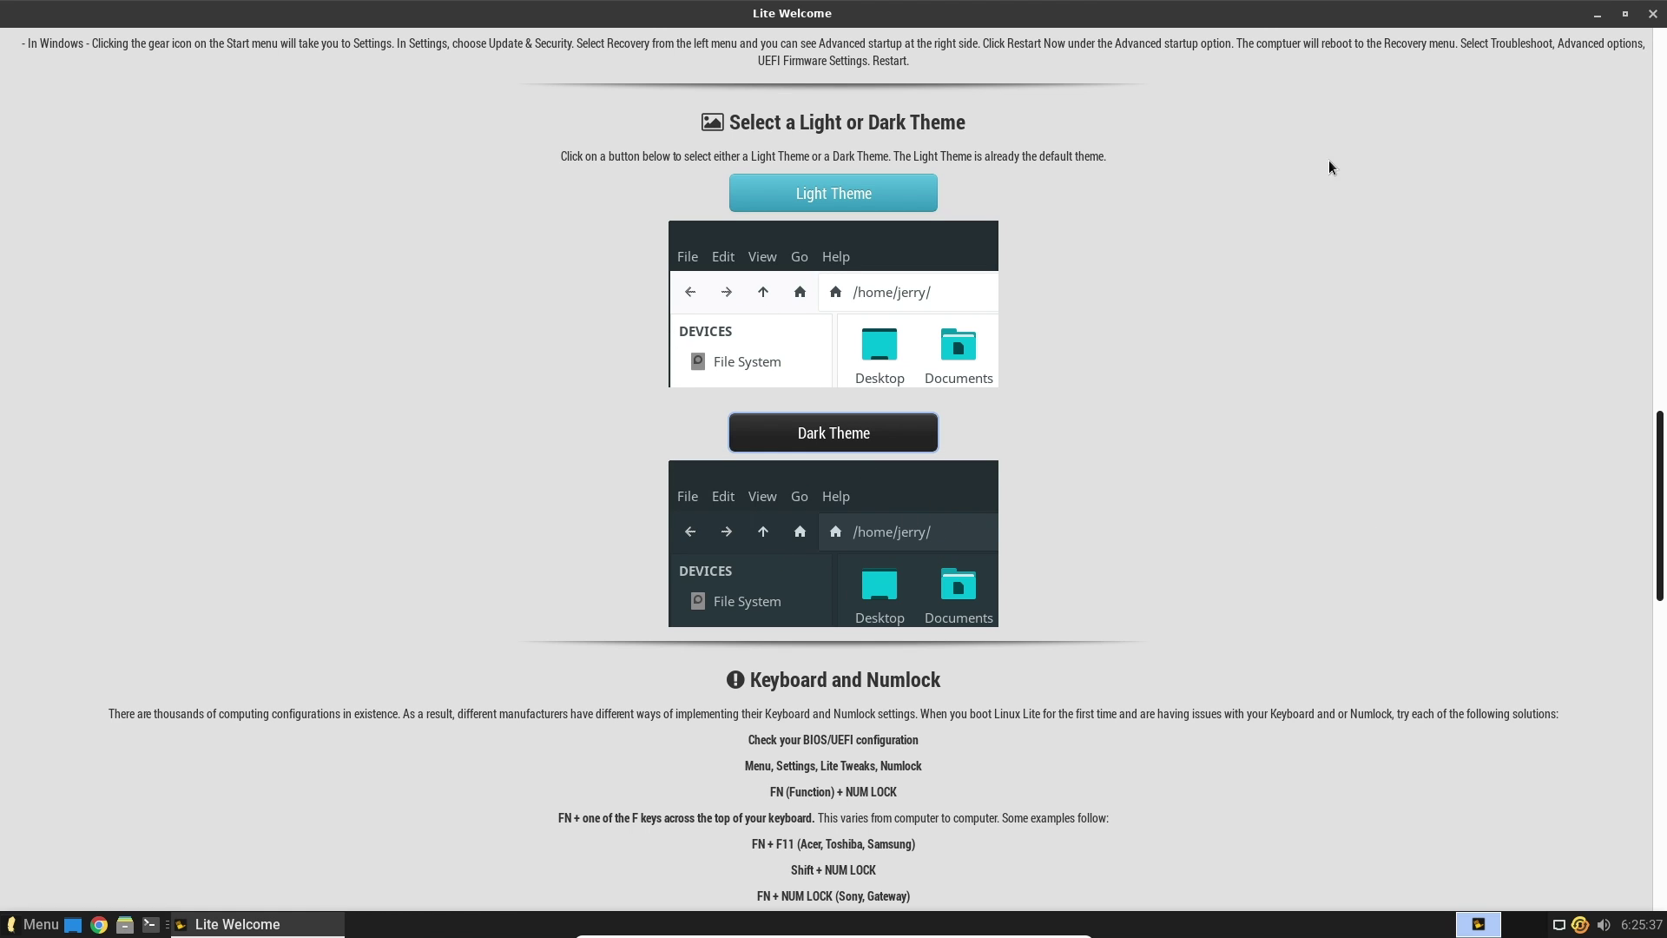
Preview the dark theme in the home folder file manager, then close it
click(258, 923)
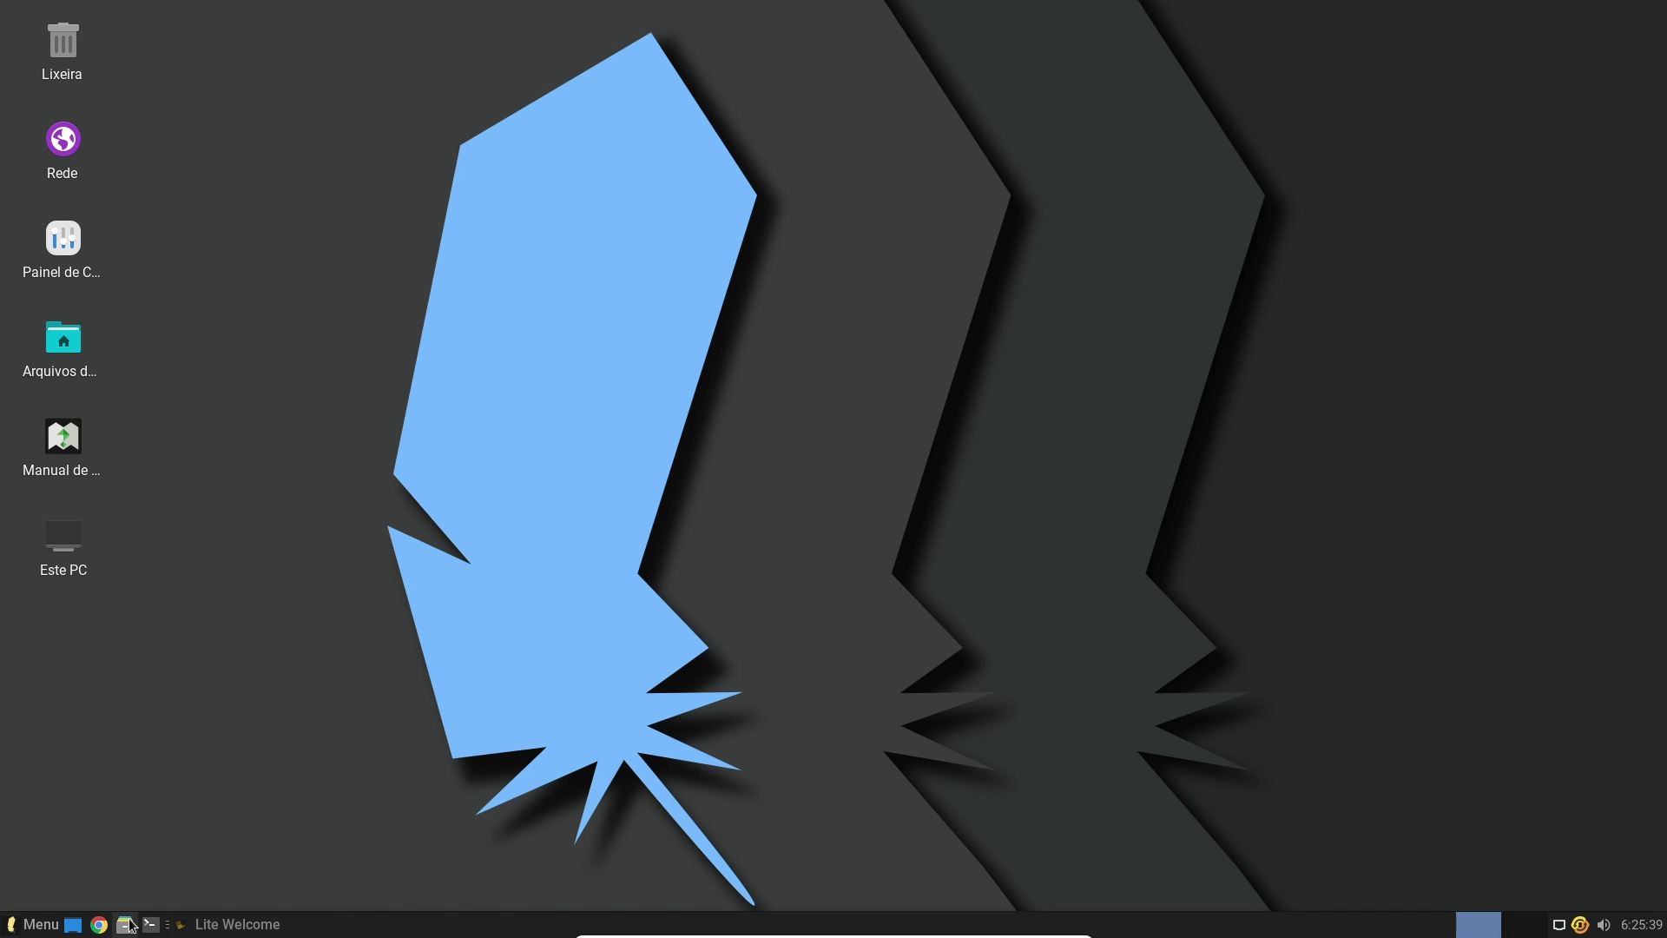
key(super+e)
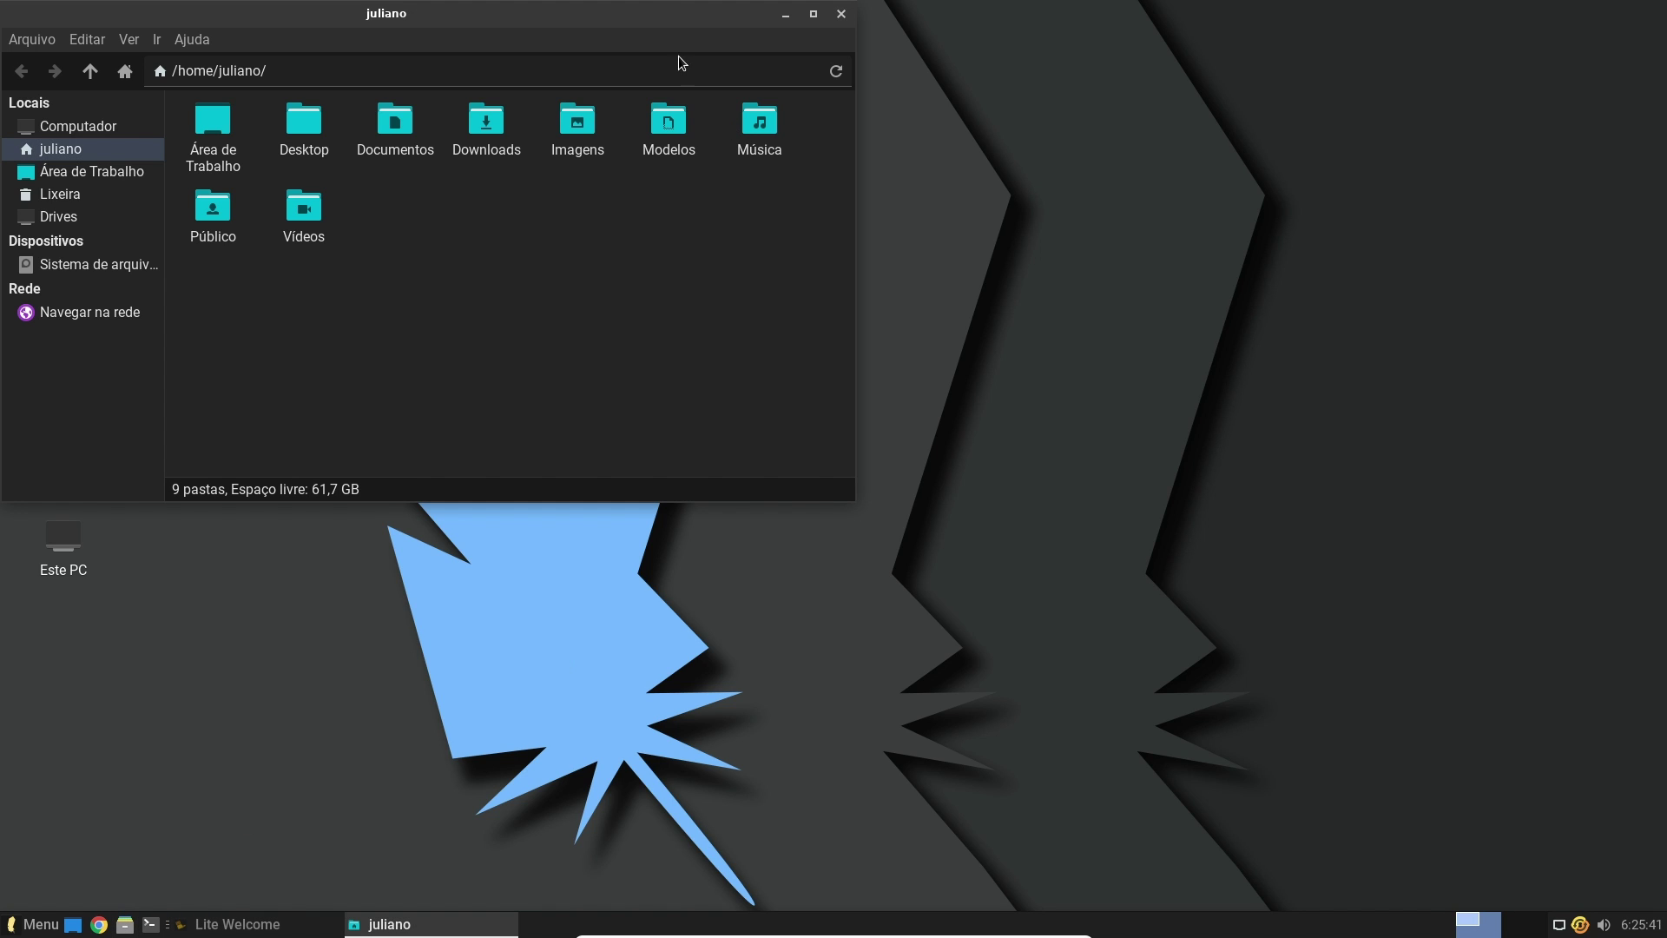
drag(627, 20, 927, 96)
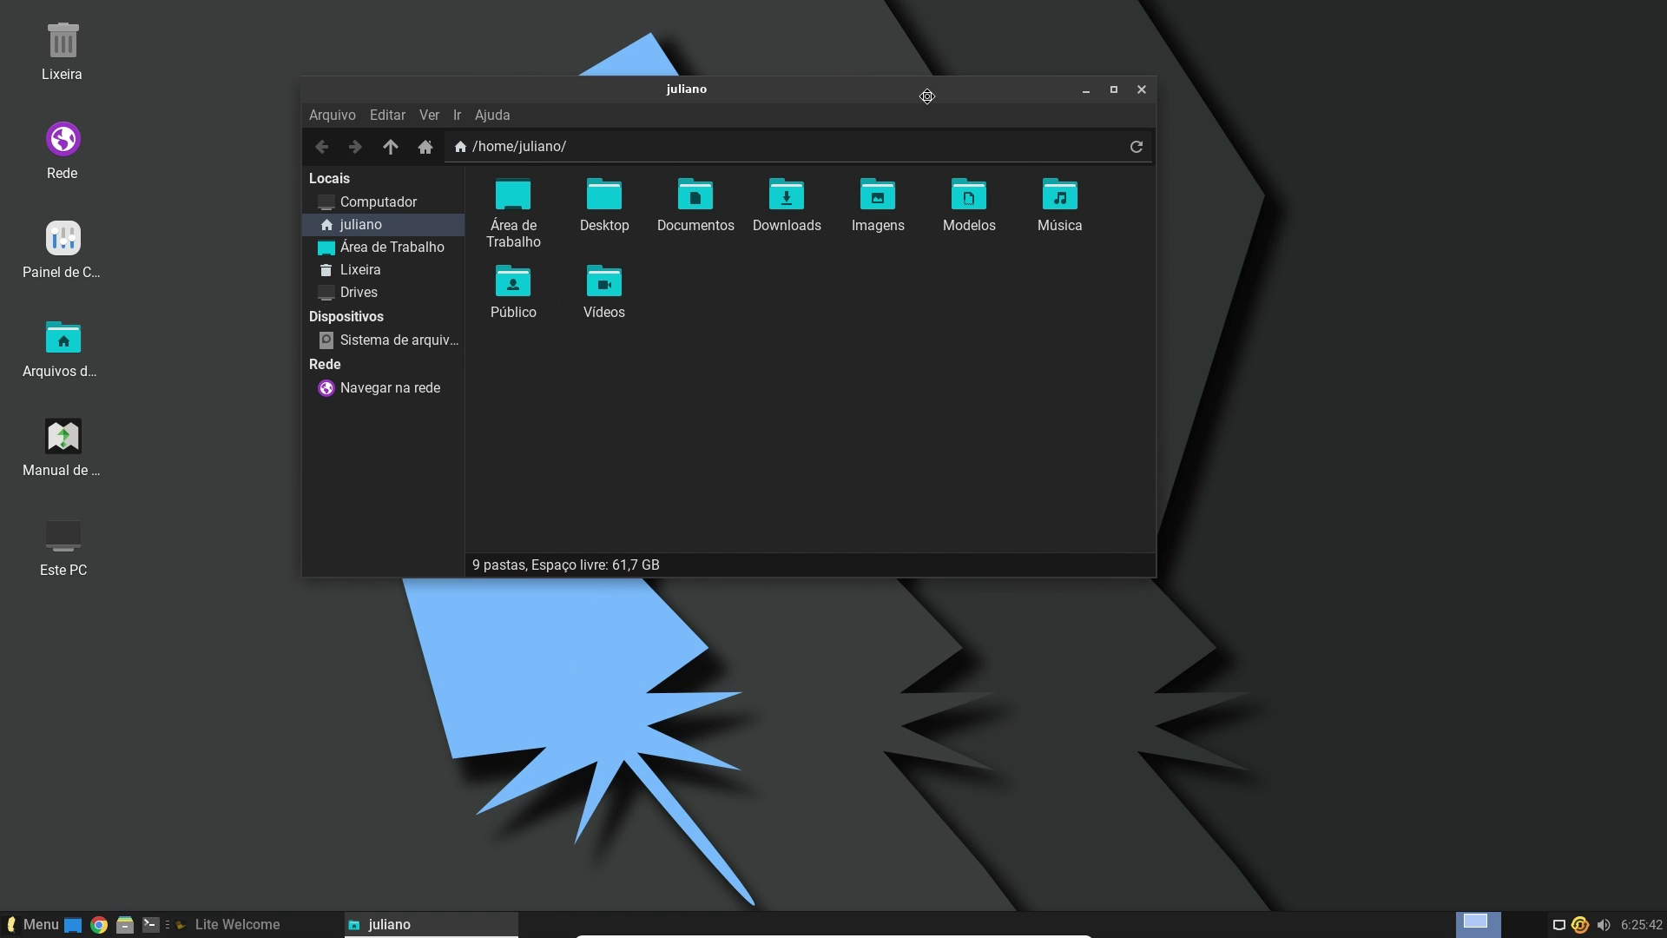
click(1140, 89)
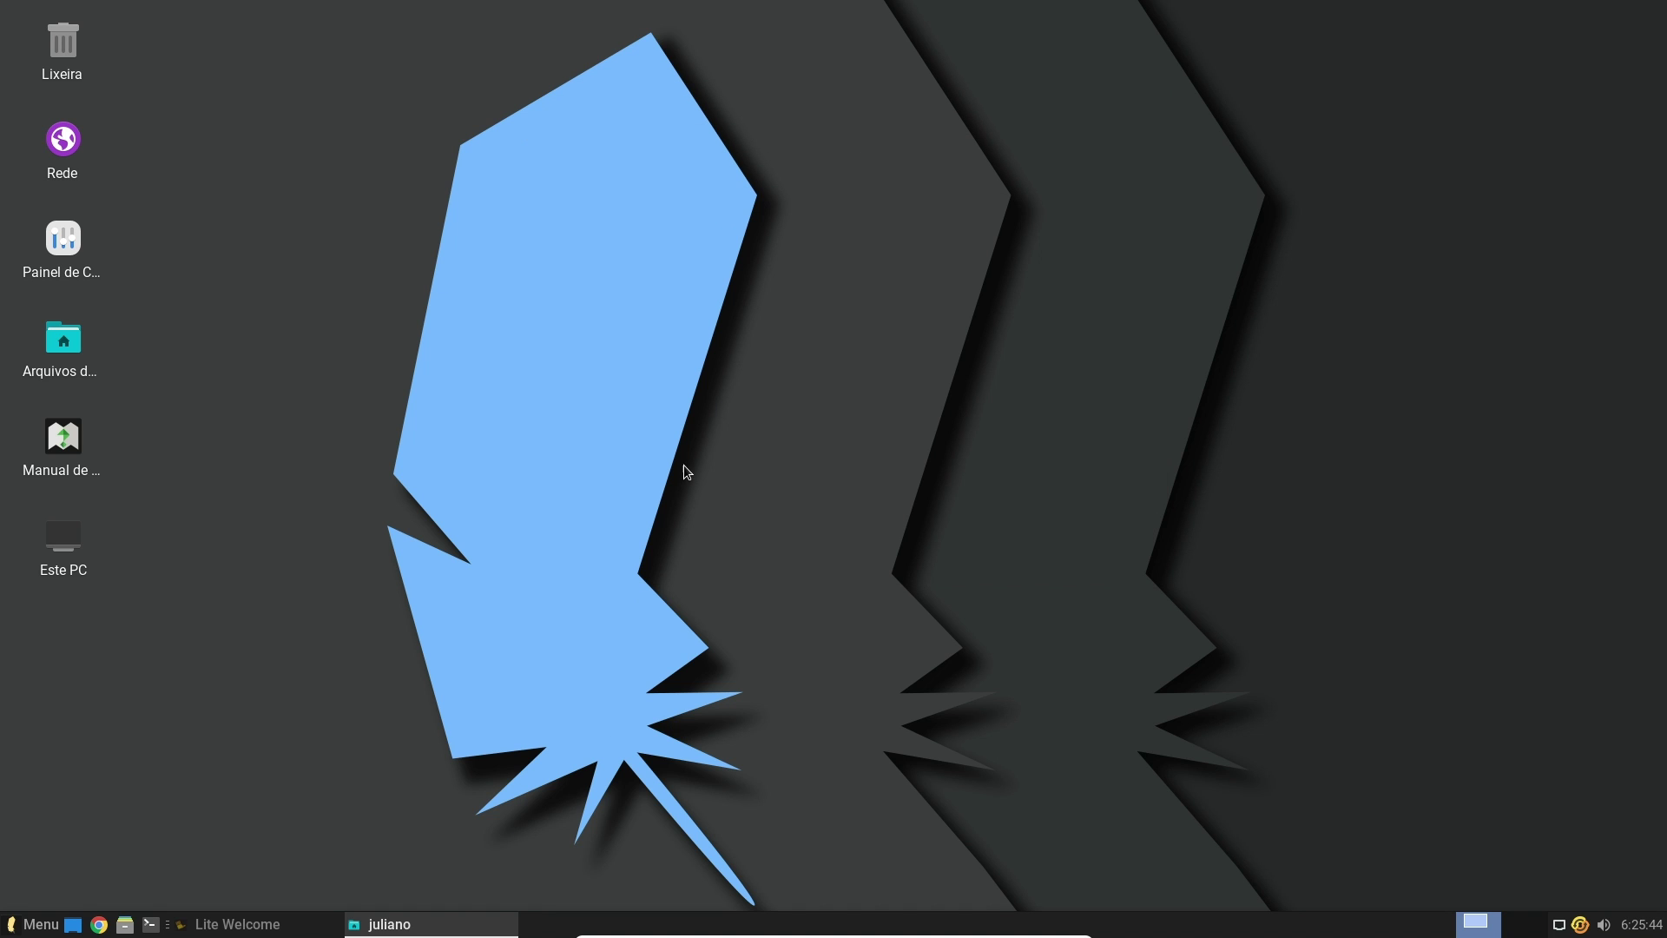
Restore Lite Welcome, scroll to Hardware Recommendations, and close it
click(256, 926)
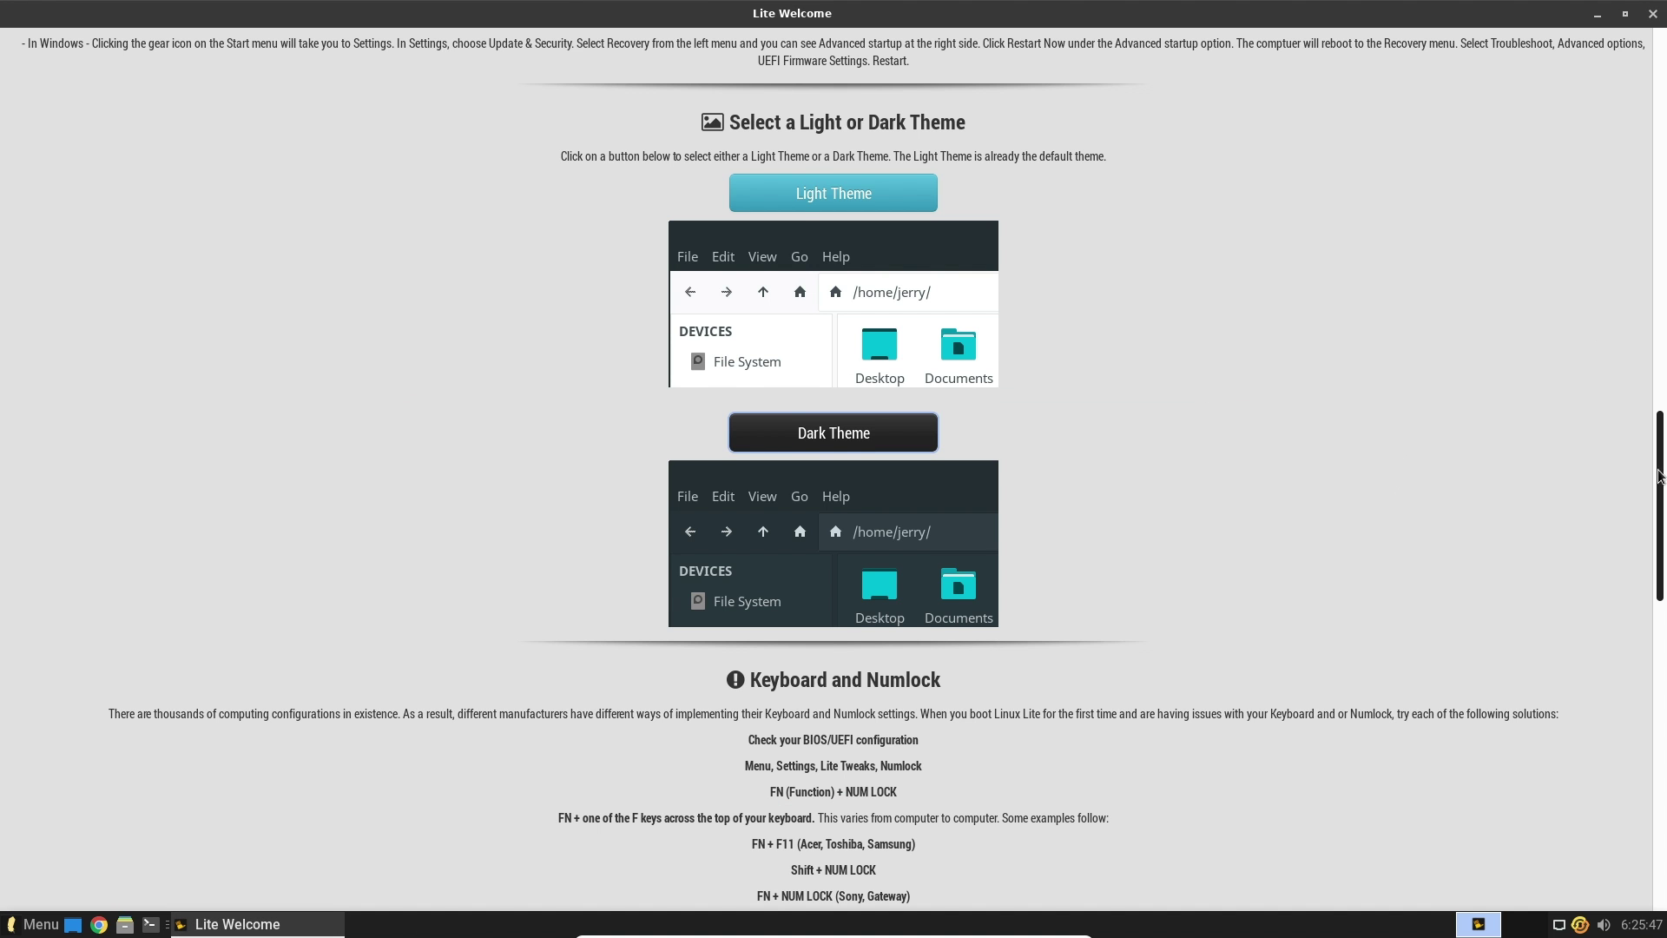
drag(1658, 476, 1639, 611)
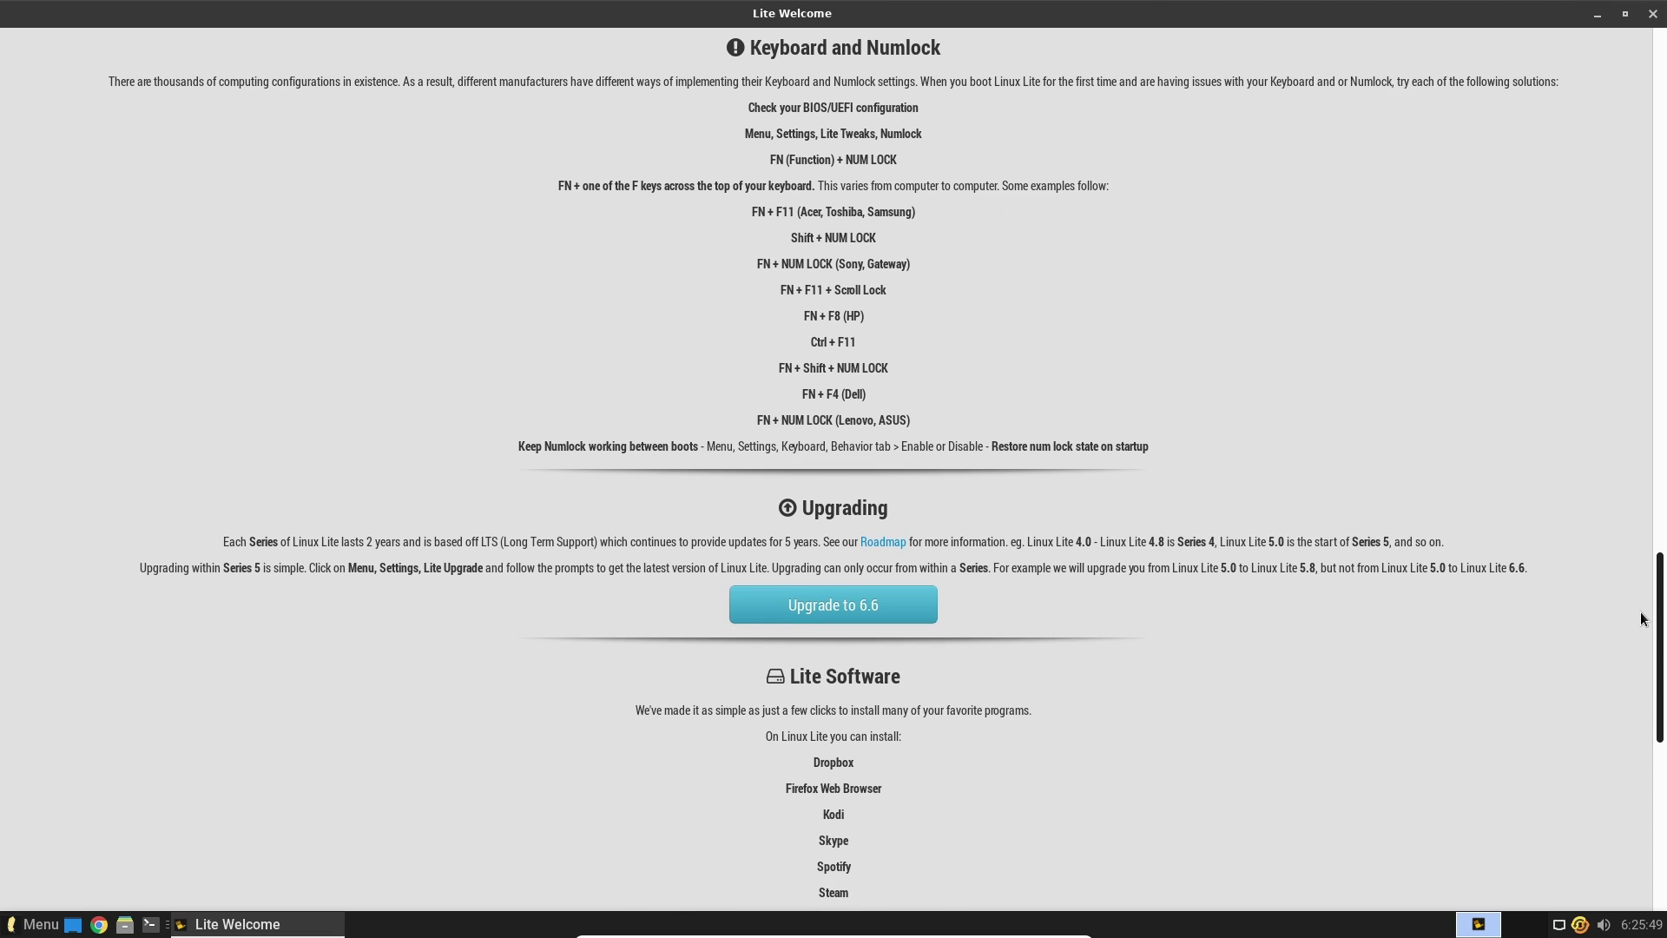
scroll(1639, 612, down, 5)
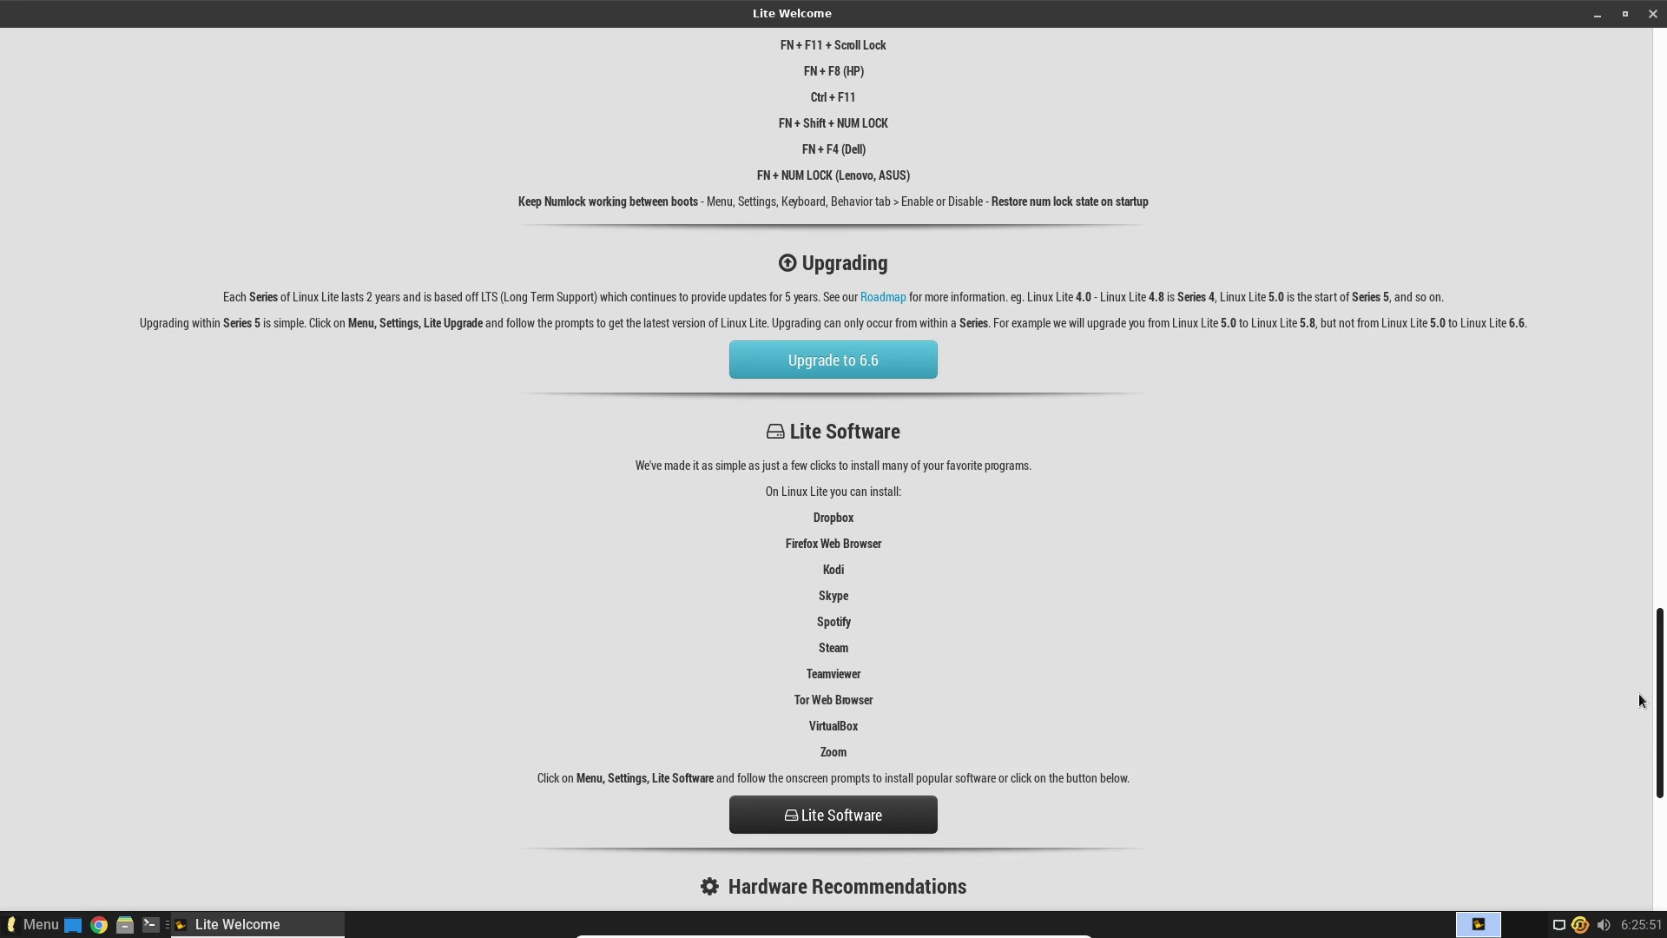
scroll(1633, 744, down, 3)
scroll(1632, 745, up, 3)
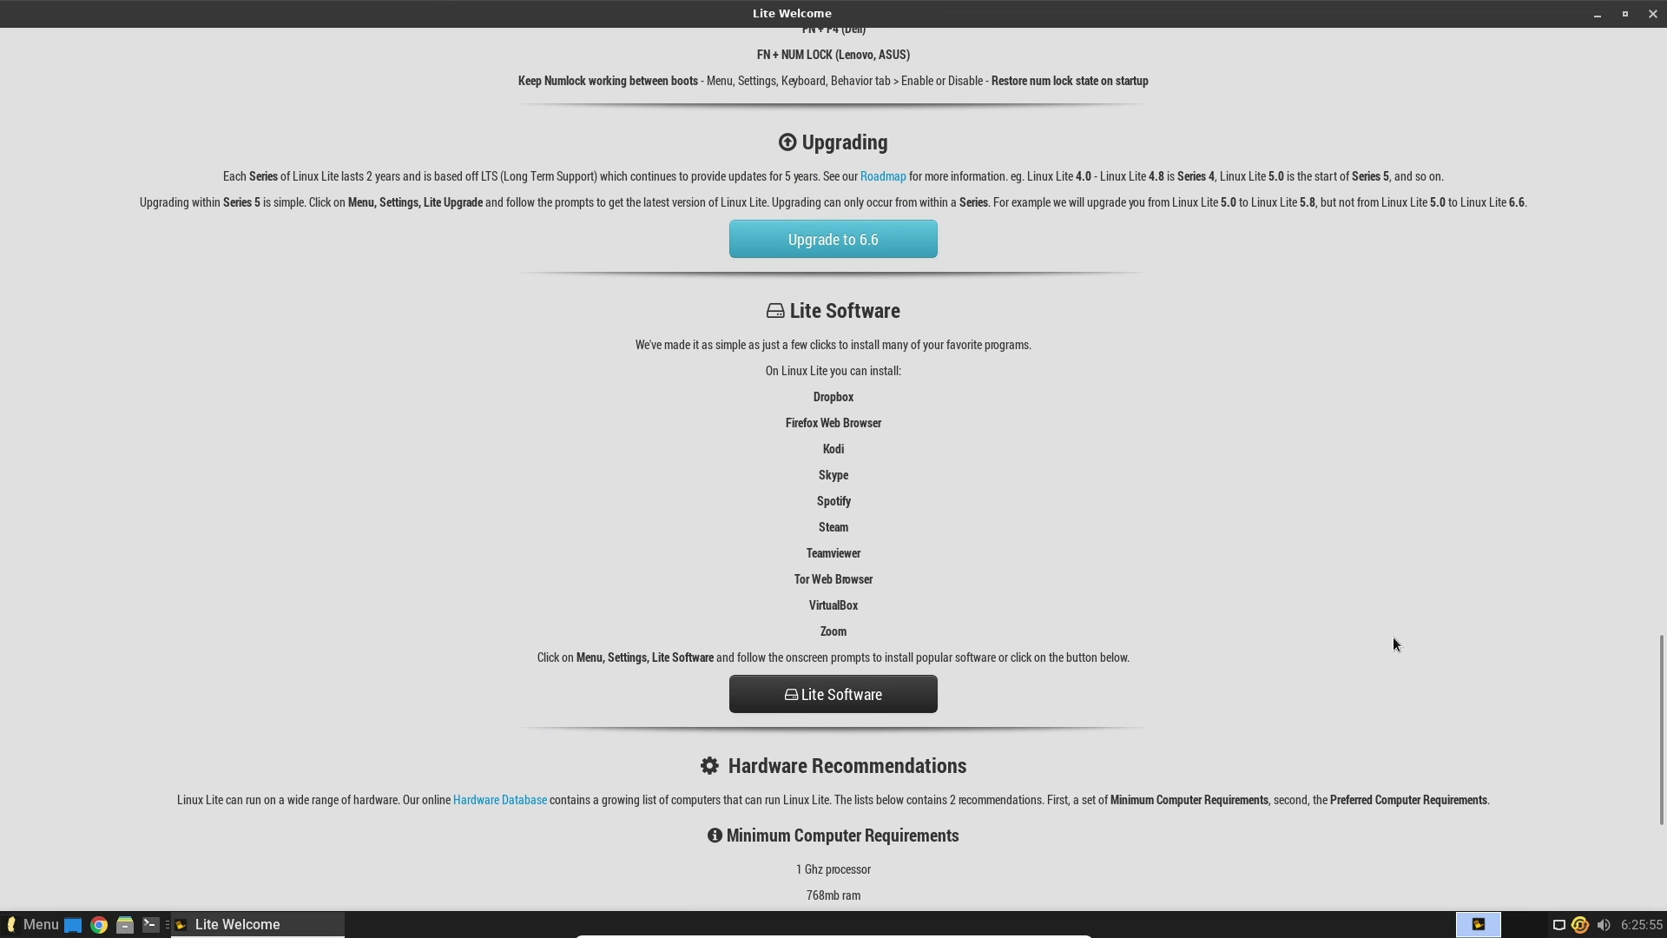
scroll(1664, 681, down, 5)
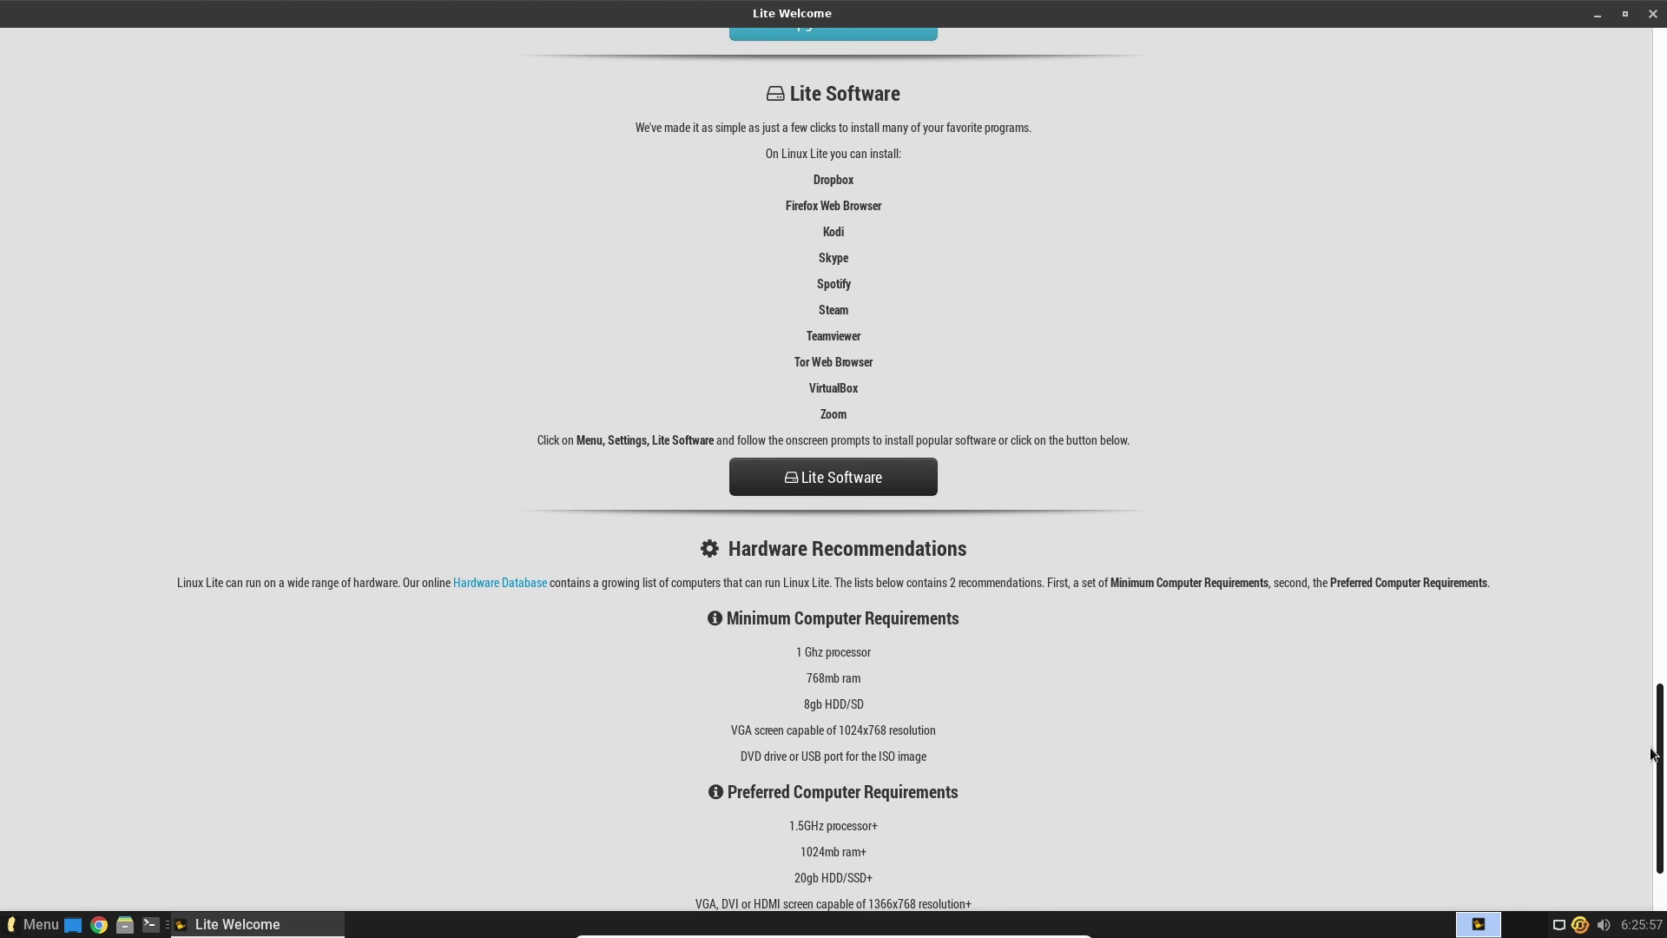
click(1652, 14)
Launch Terminal via menu search 'ter', maximize it to view memory and disk usage, then close it
click(33, 926)
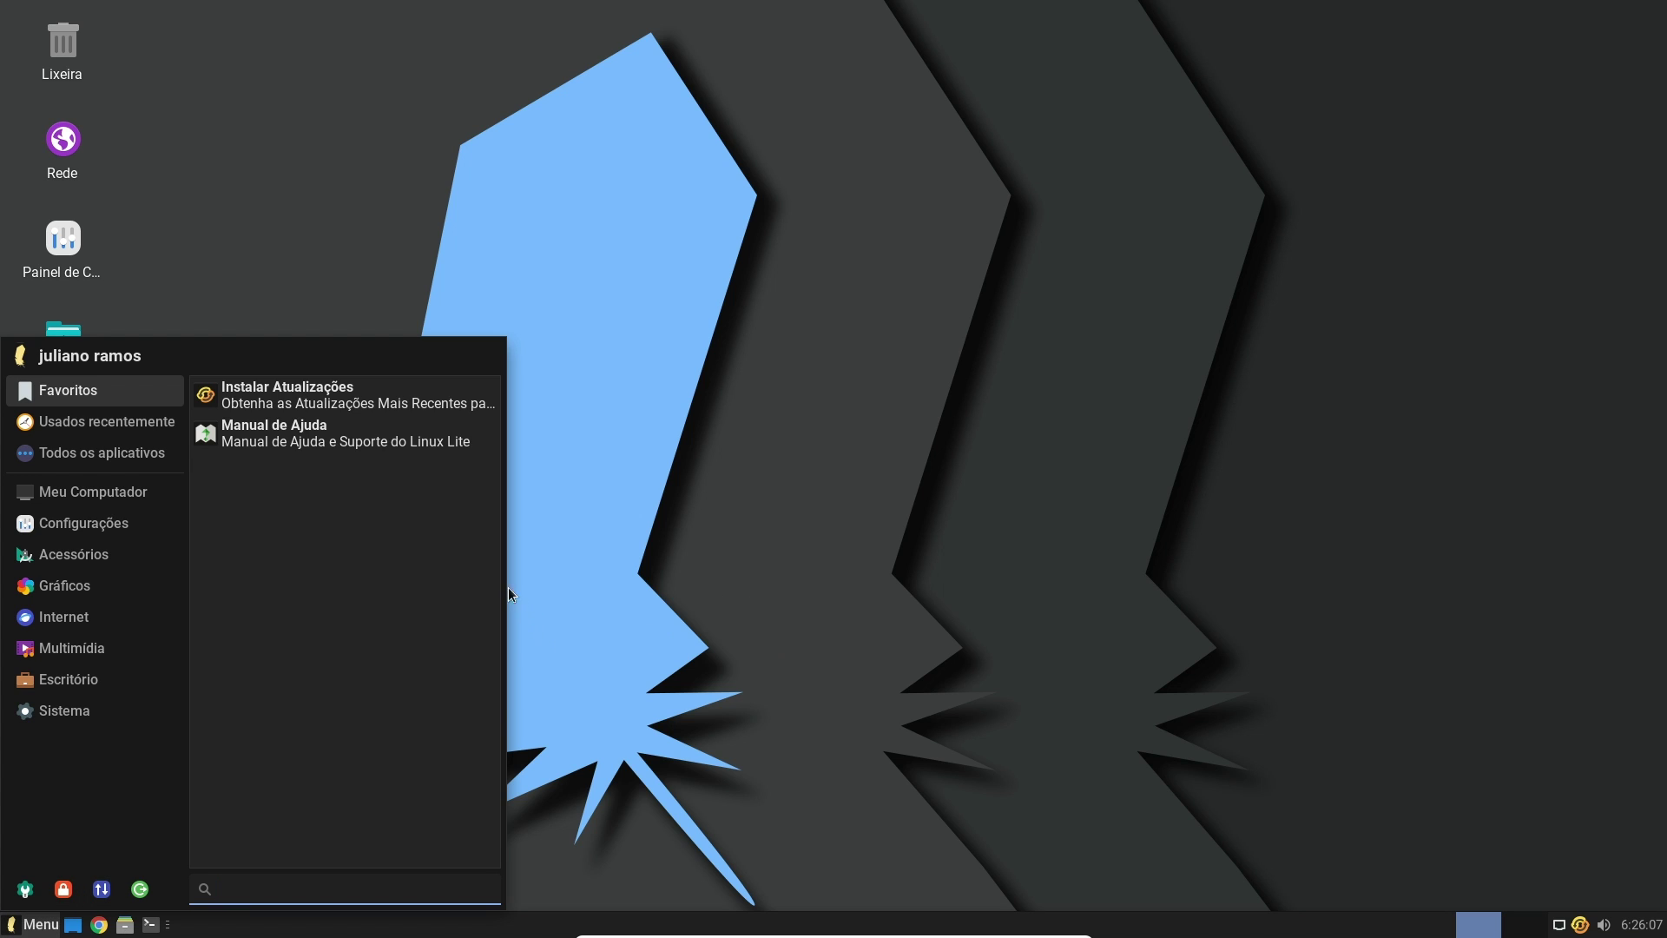
text(ter)
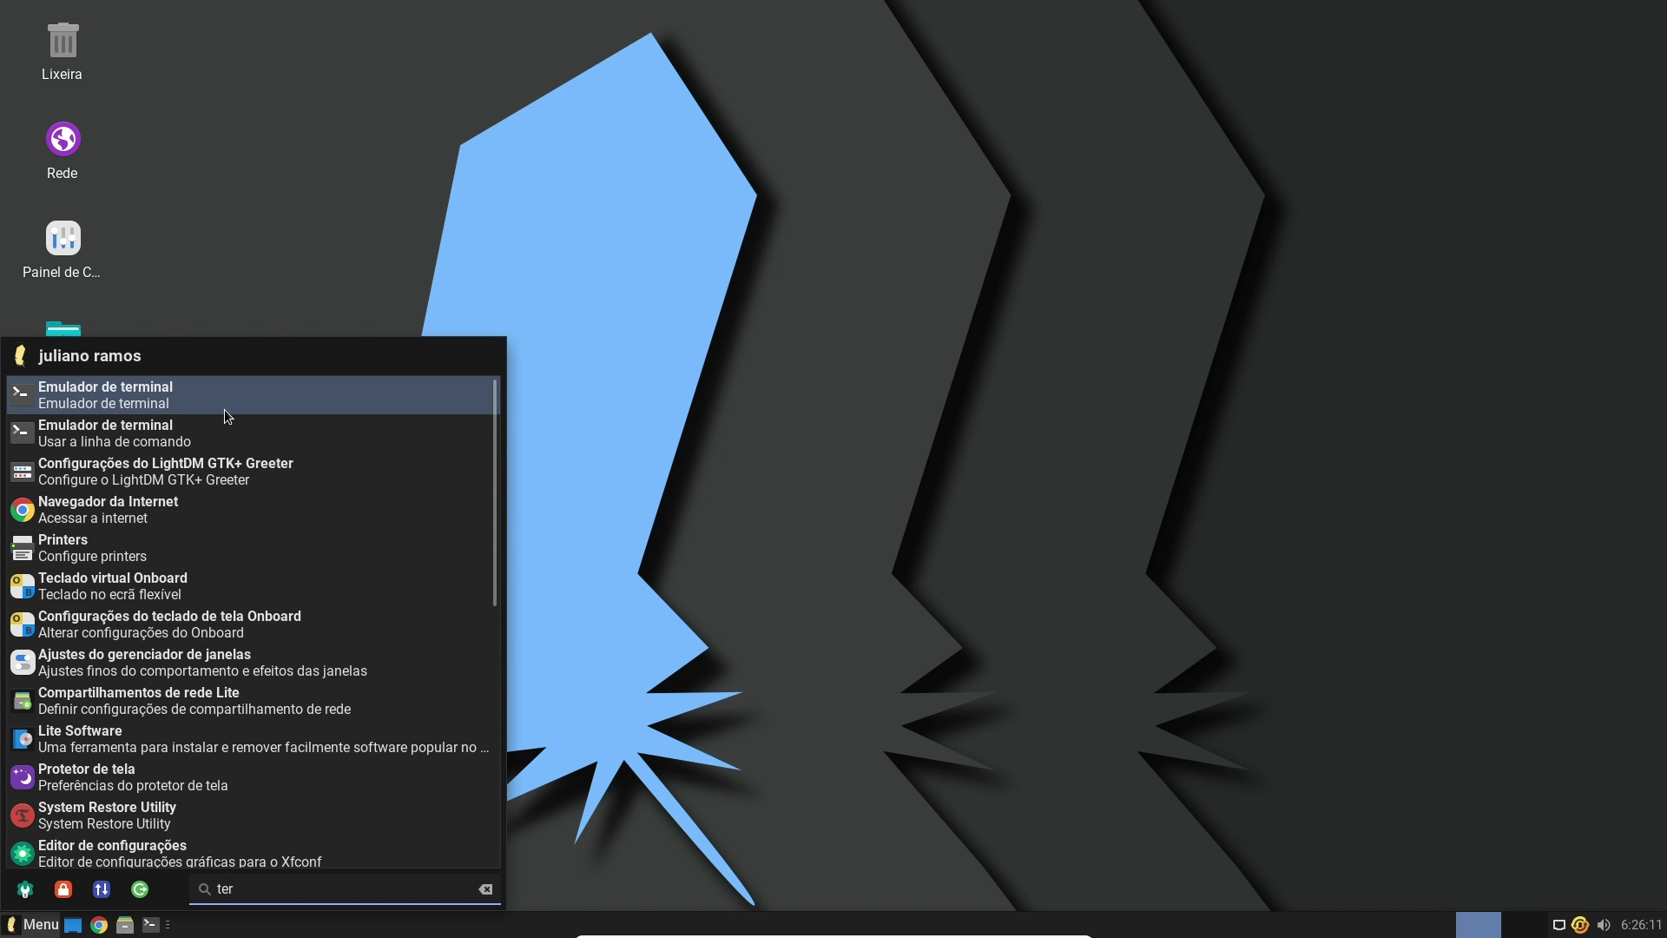
click(224, 409)
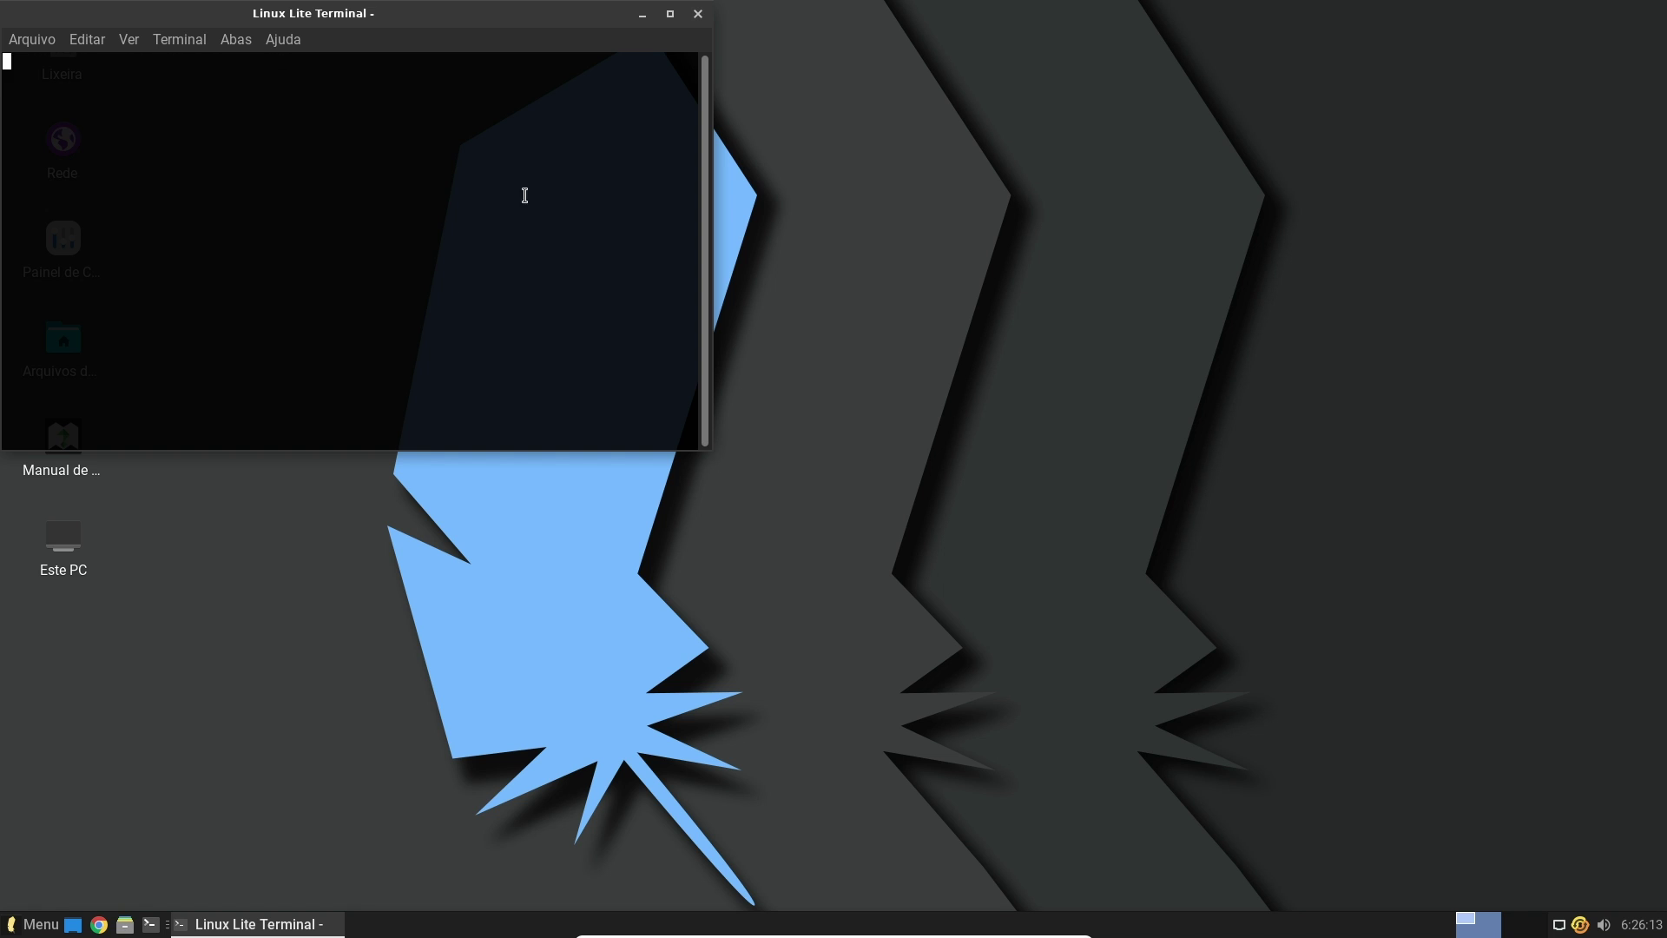
drag(399, 15, 743, 139)
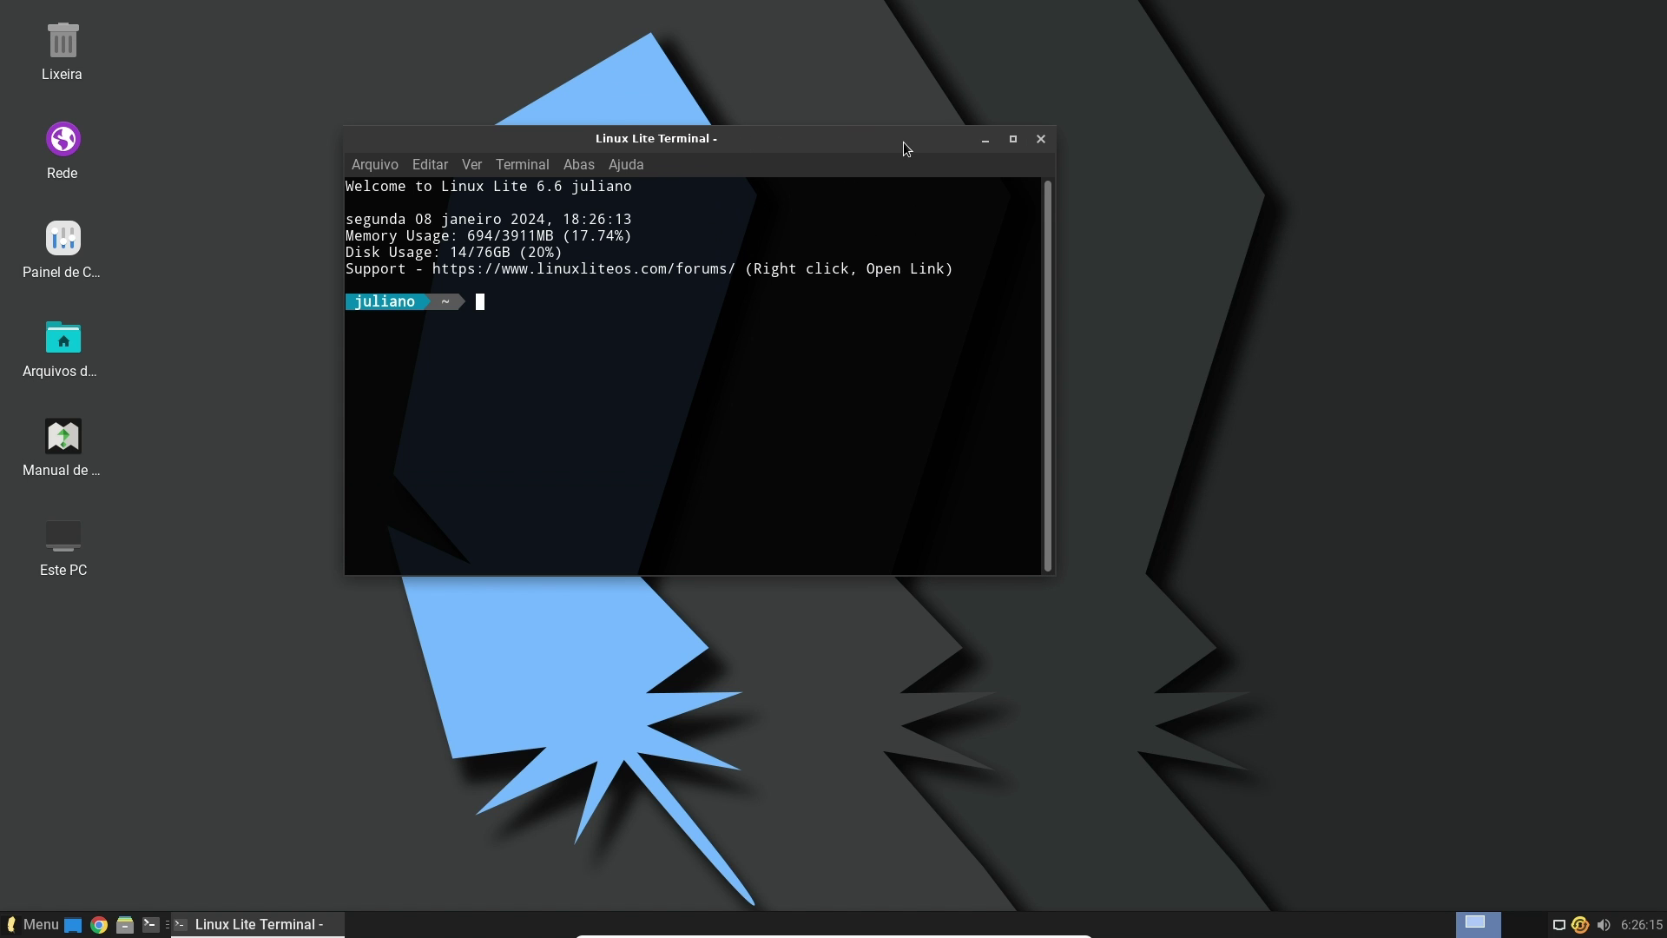
click(1012, 139)
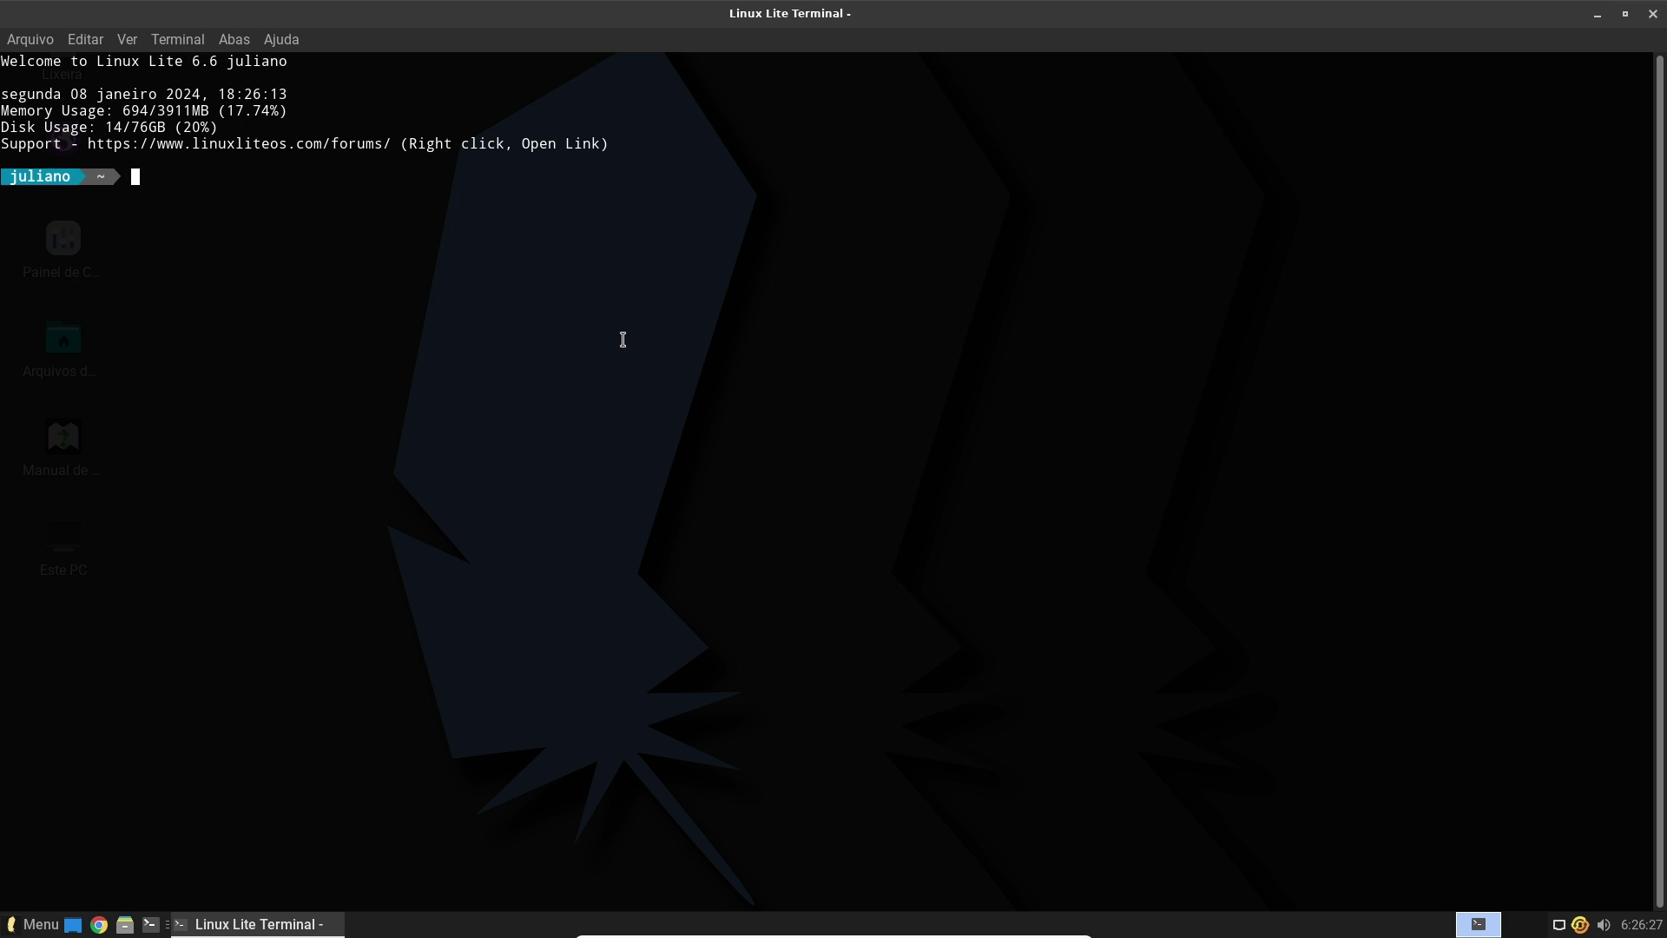
click(1653, 14)
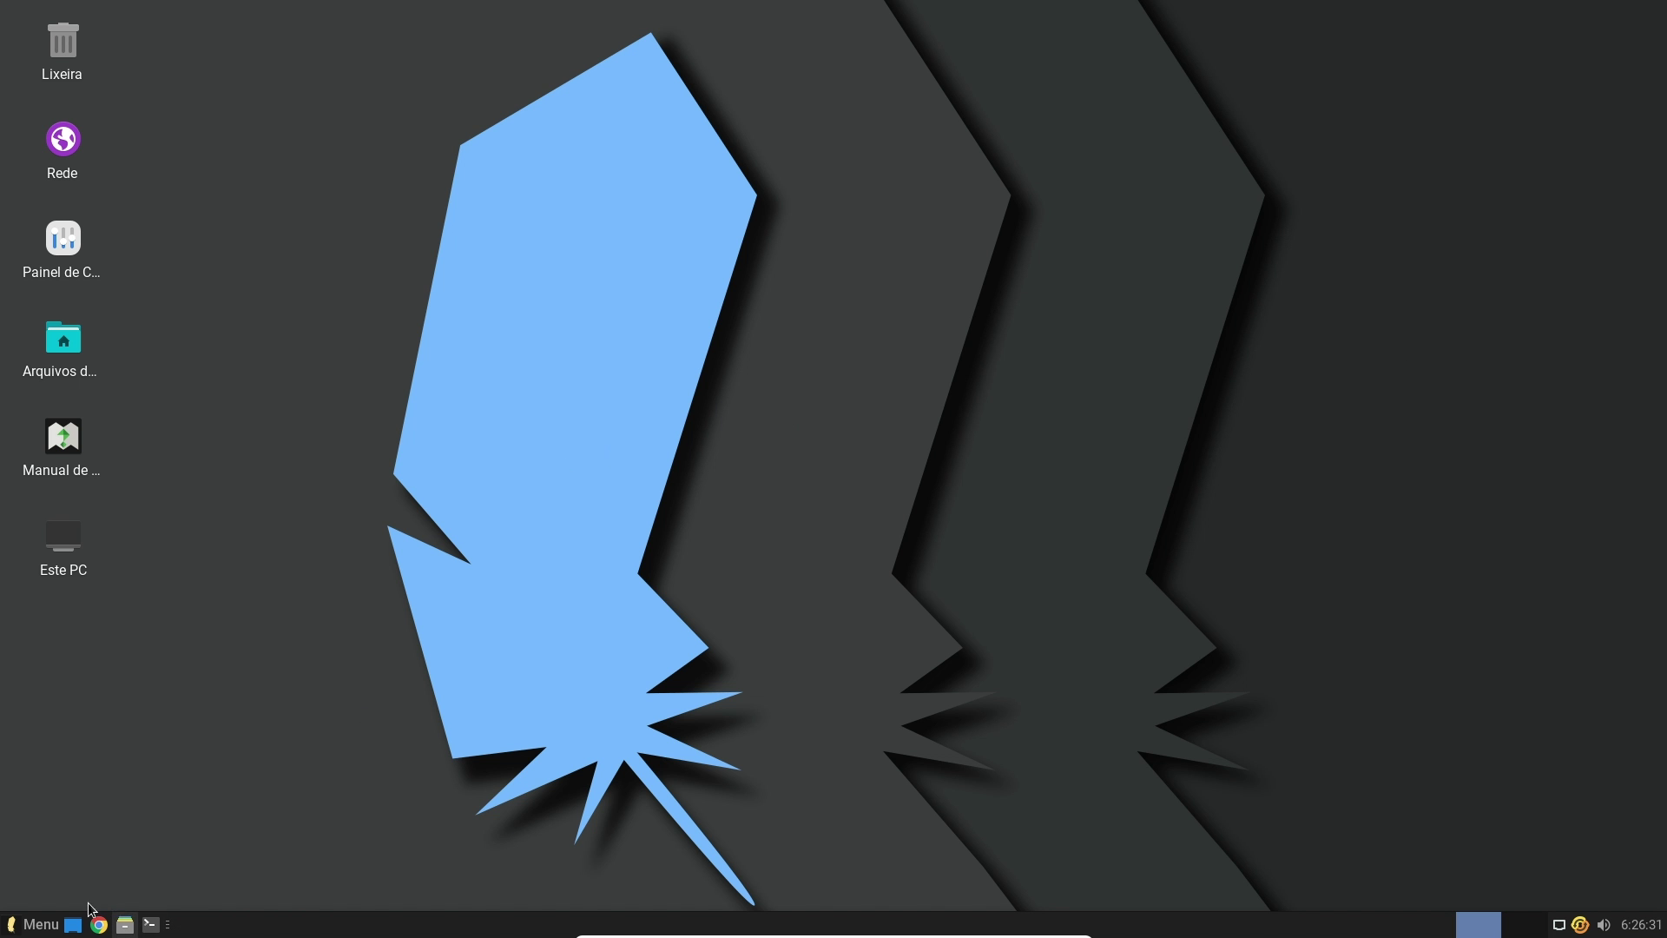
Browse the Internet, Multimídia, Escritório and Sistema menu categories
click(35, 924)
click(111, 629)
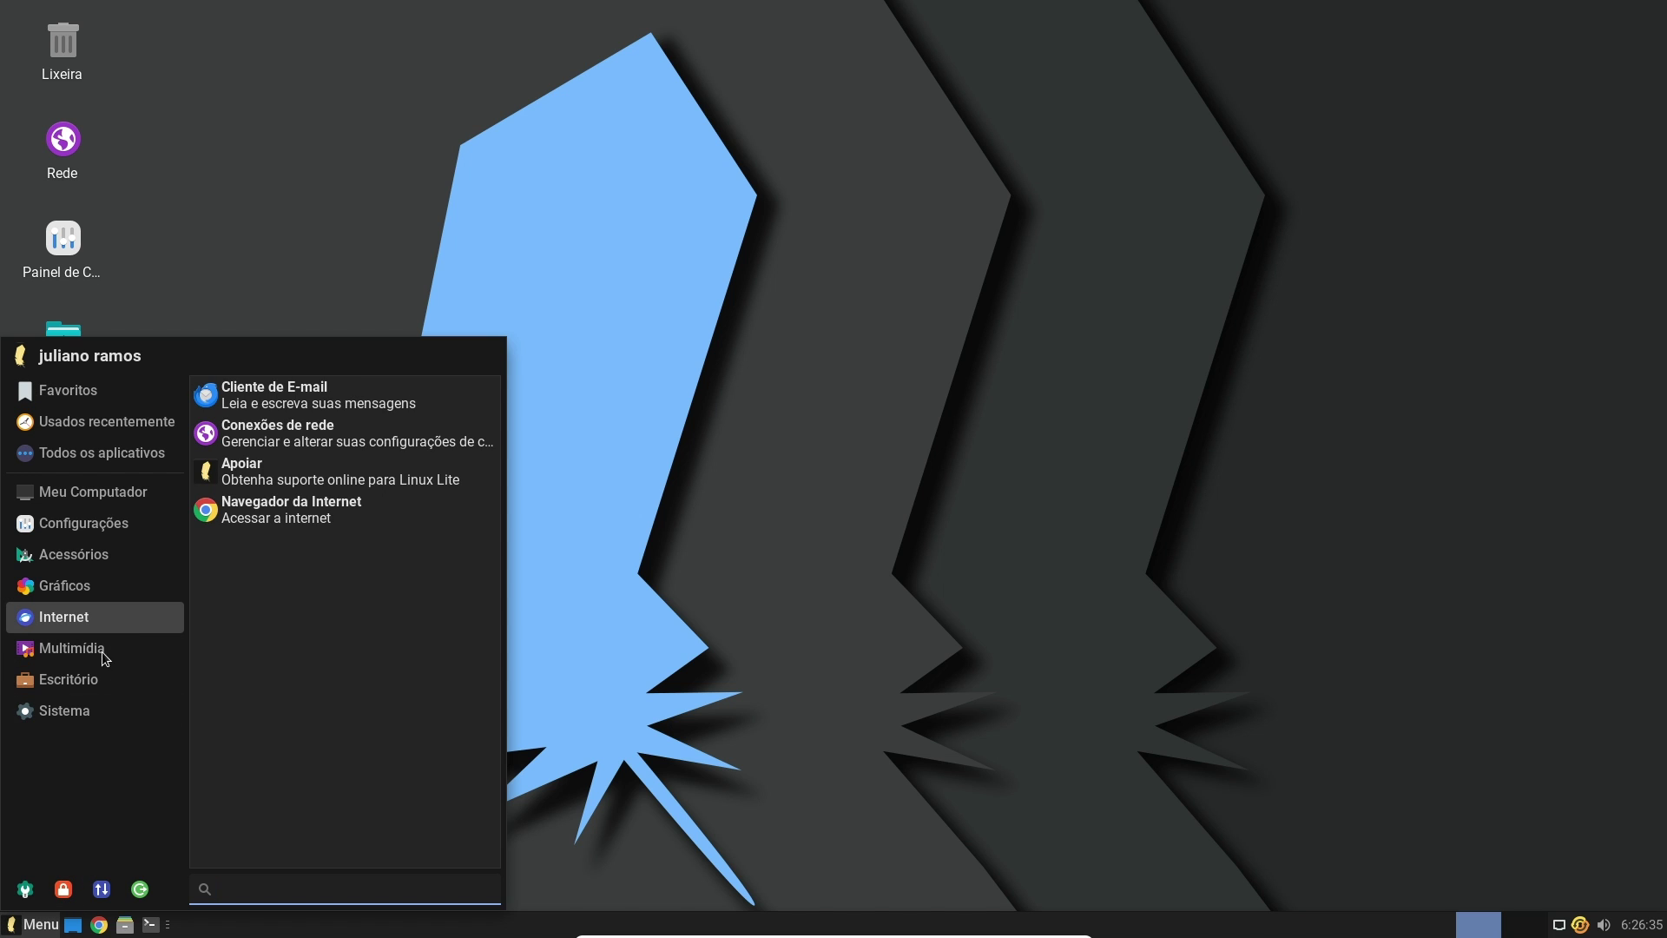
click(101, 651)
click(97, 682)
click(81, 717)
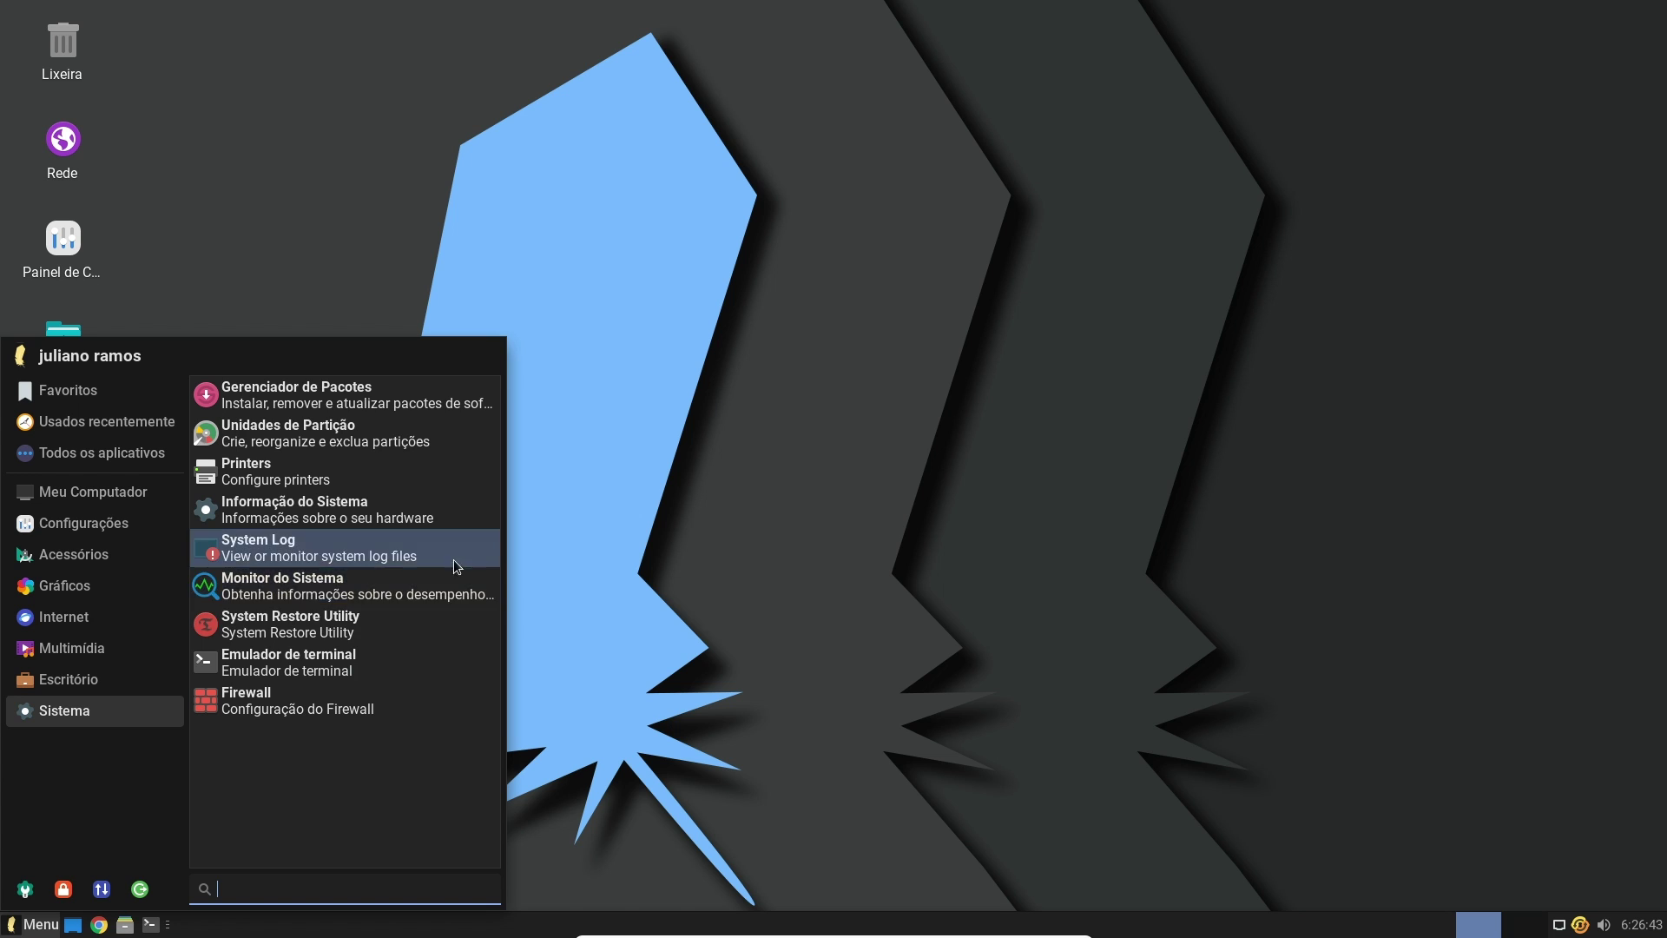
Check All, Recent and Configurações categories, then search 'lite' and launch Lite Software
click(102, 452)
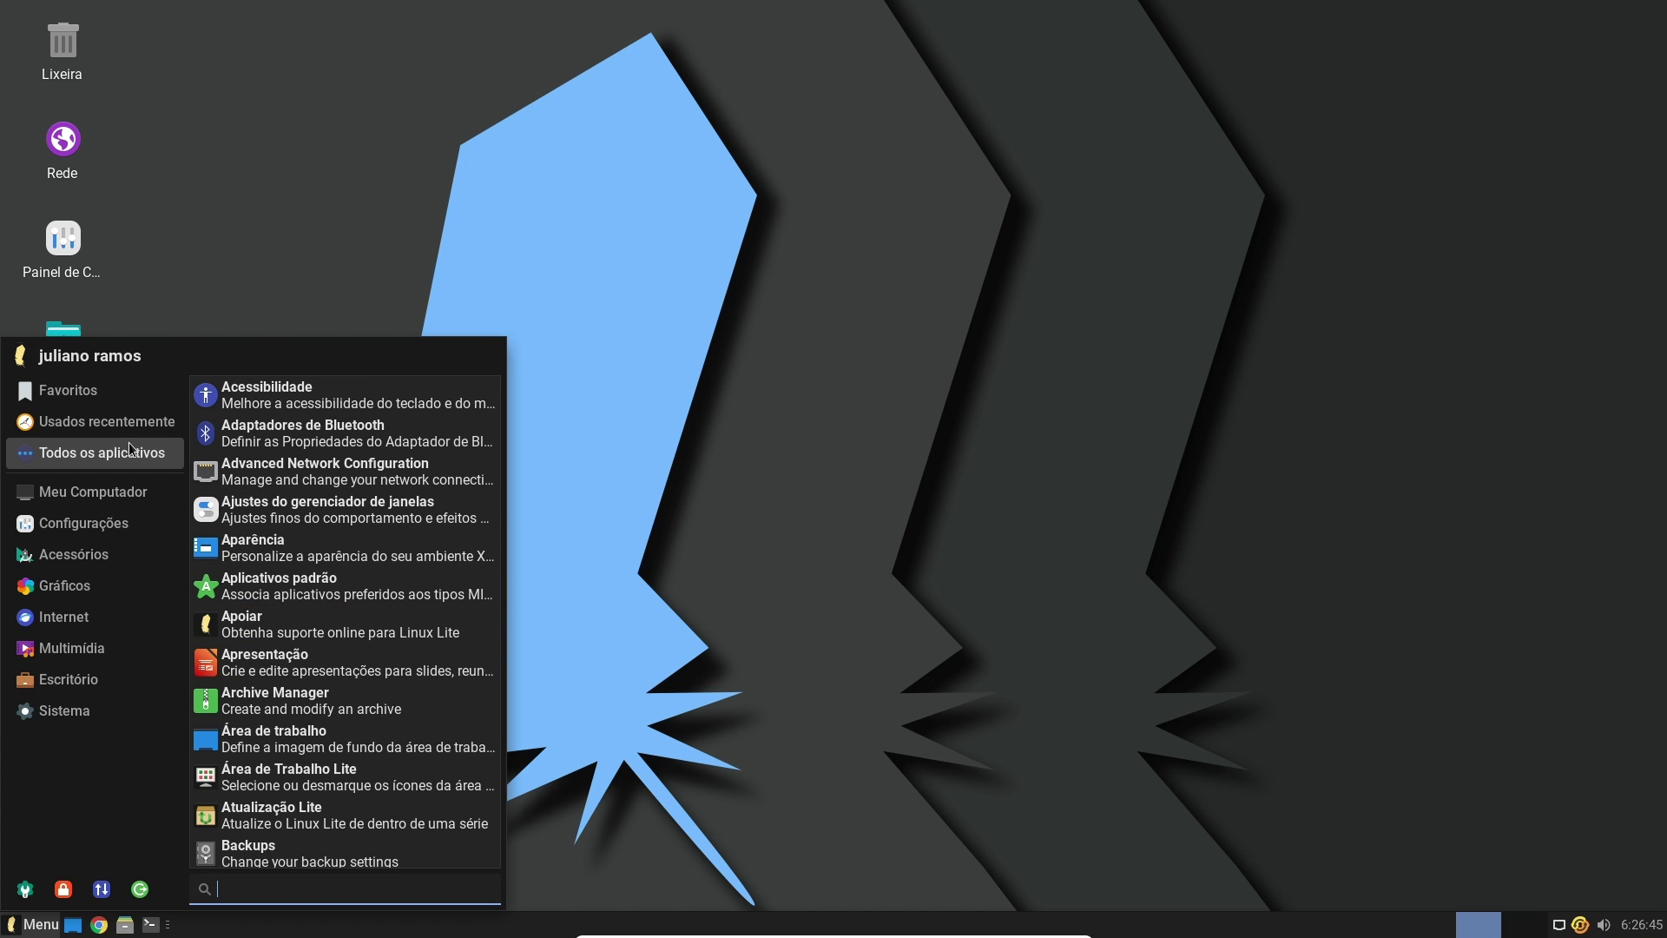
click(139, 420)
click(113, 452)
click(126, 522)
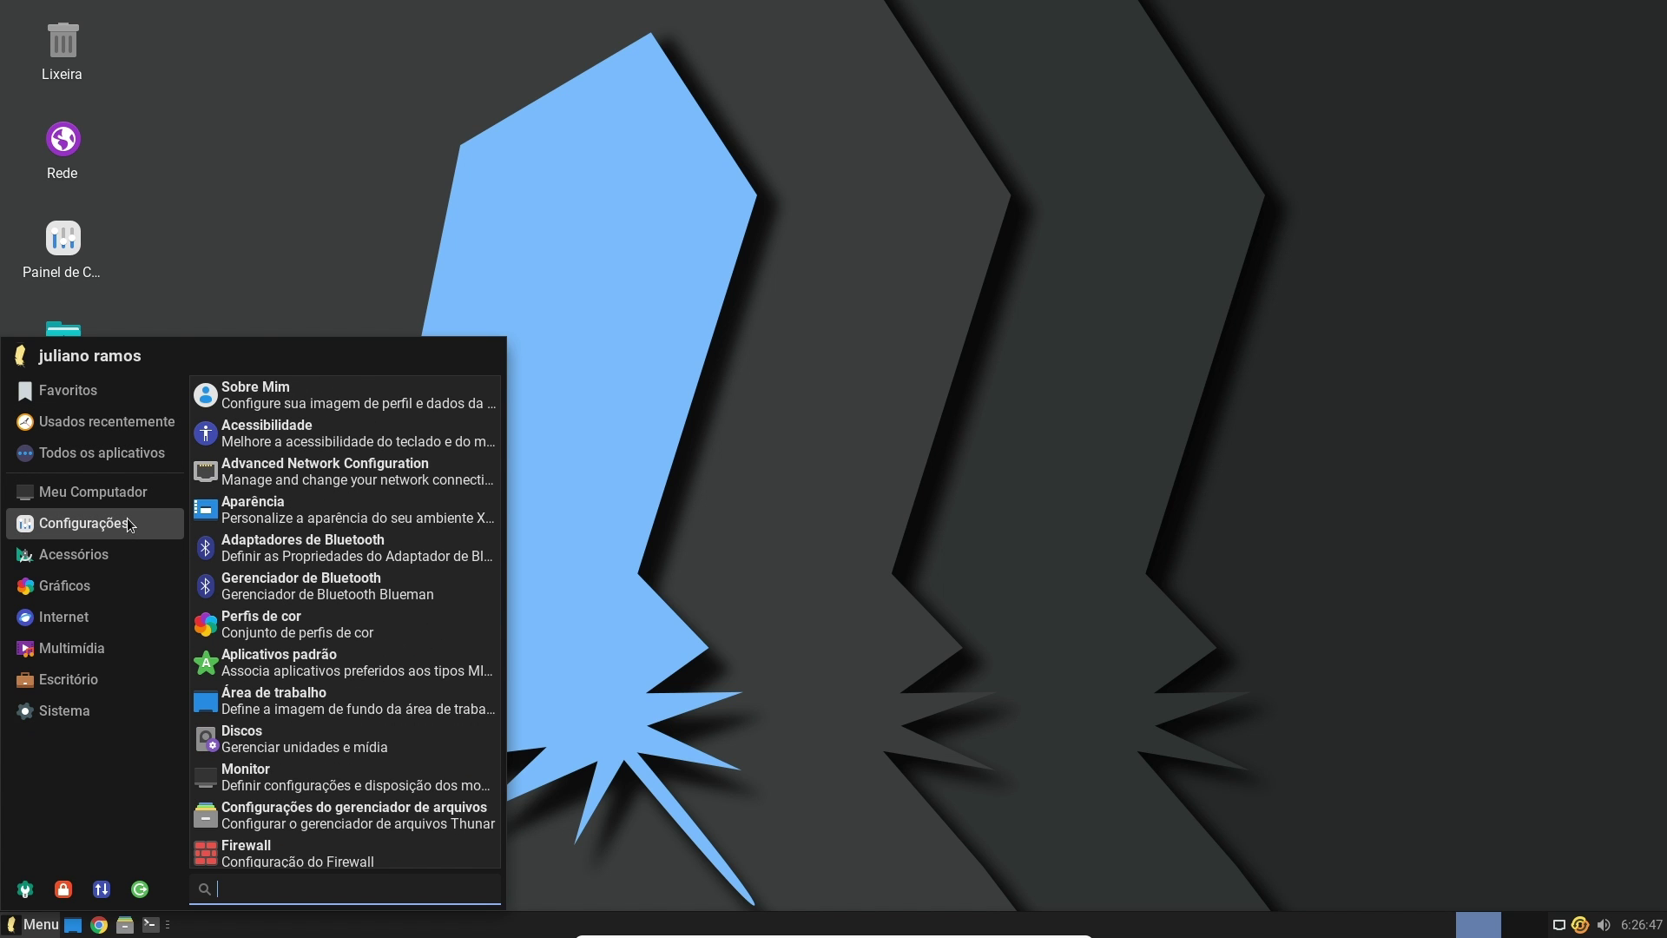
text(lite)
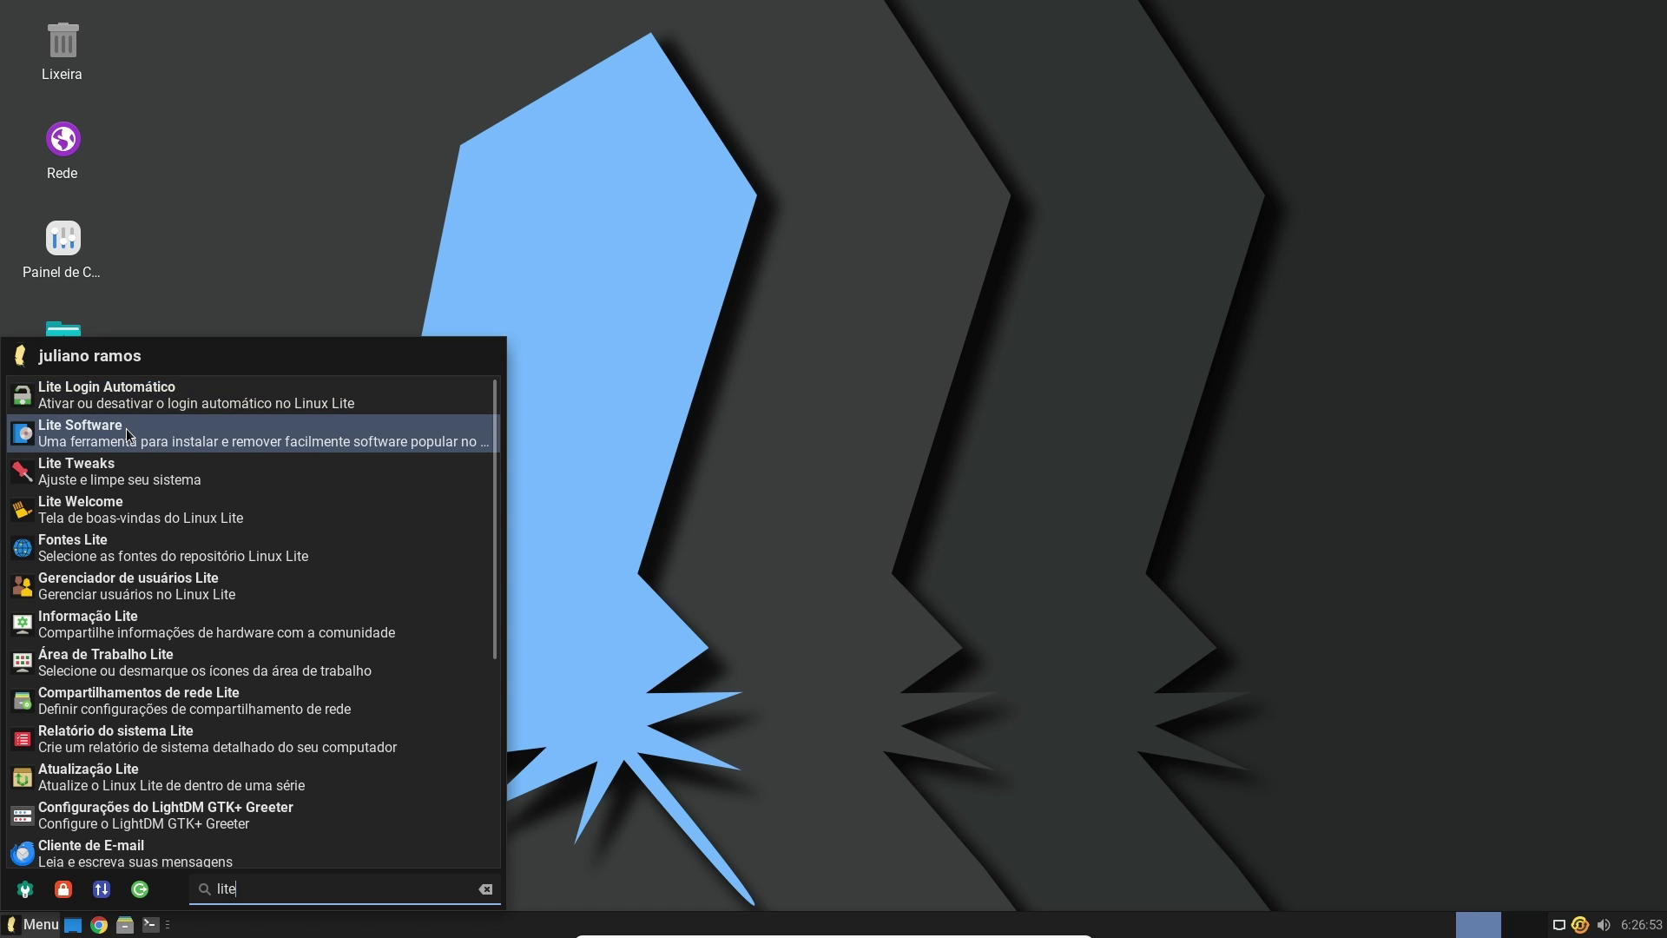
click(80, 429)
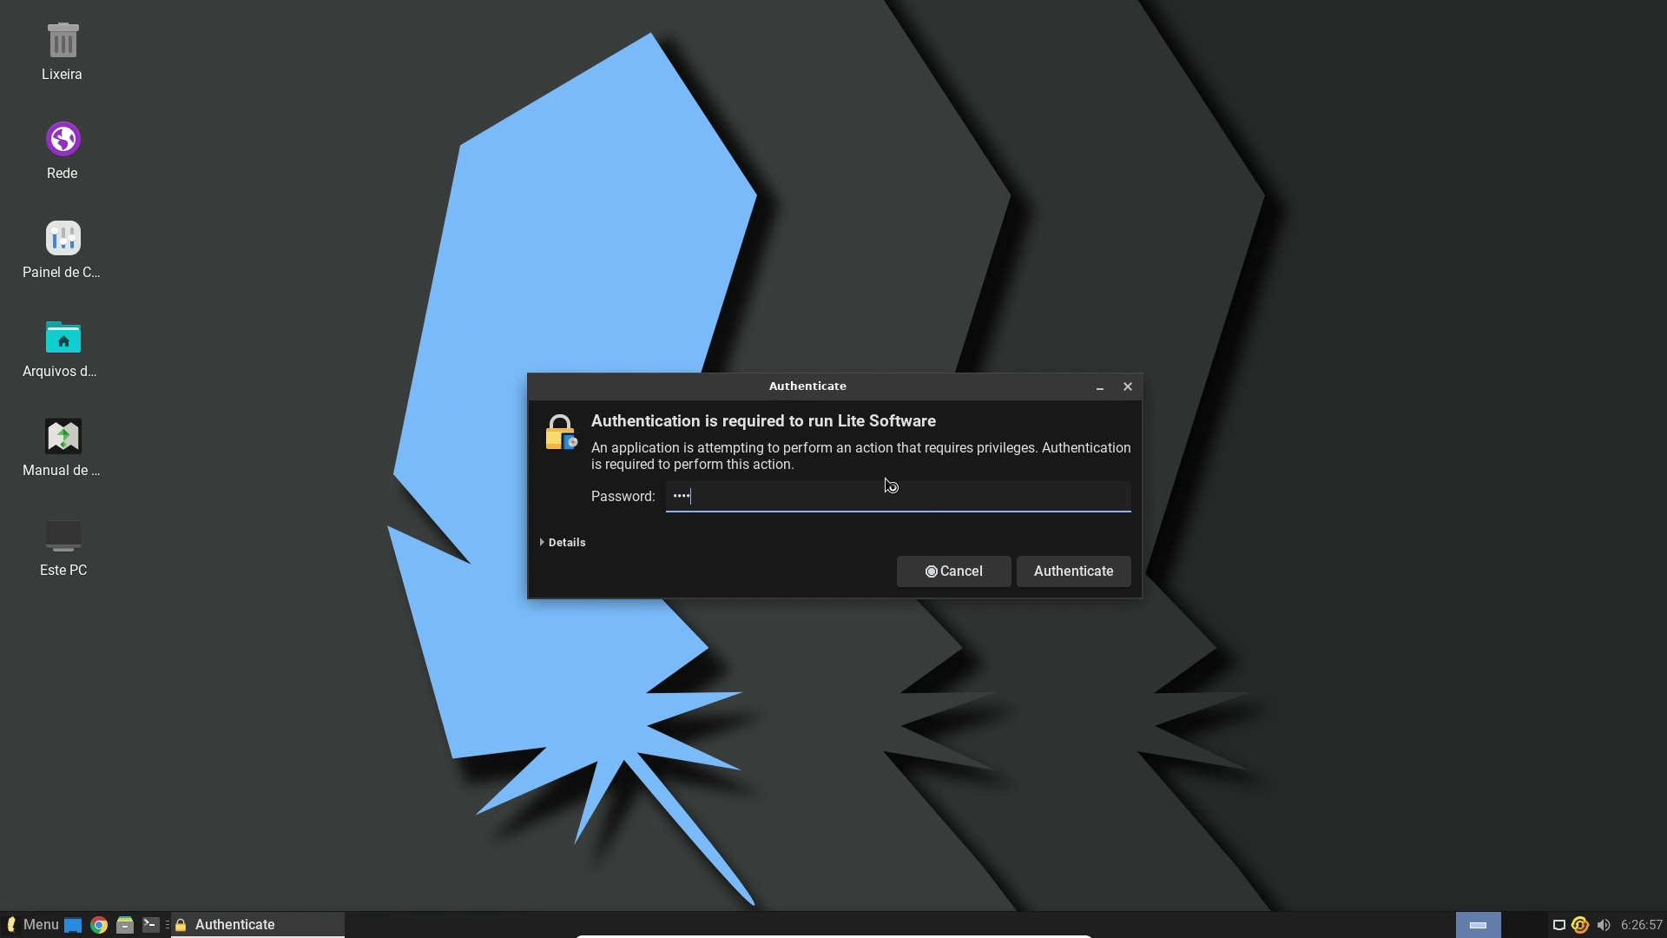
Authenticate, agree to update the software sources, and choose Install Software
key(Return)
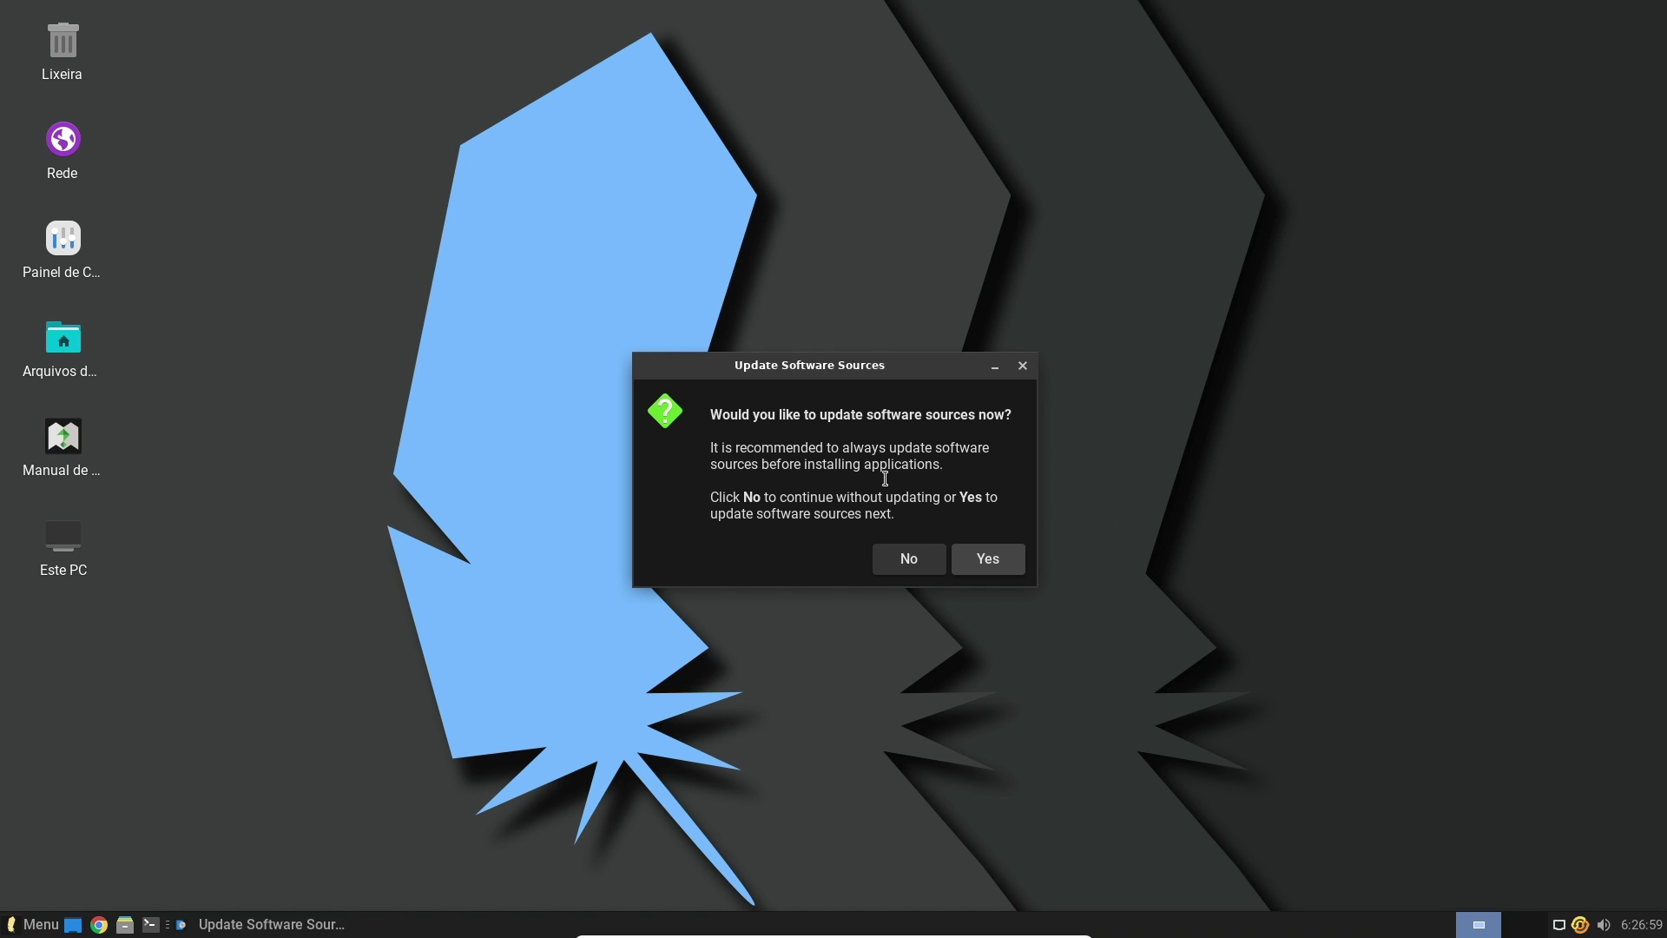
click(989, 559)
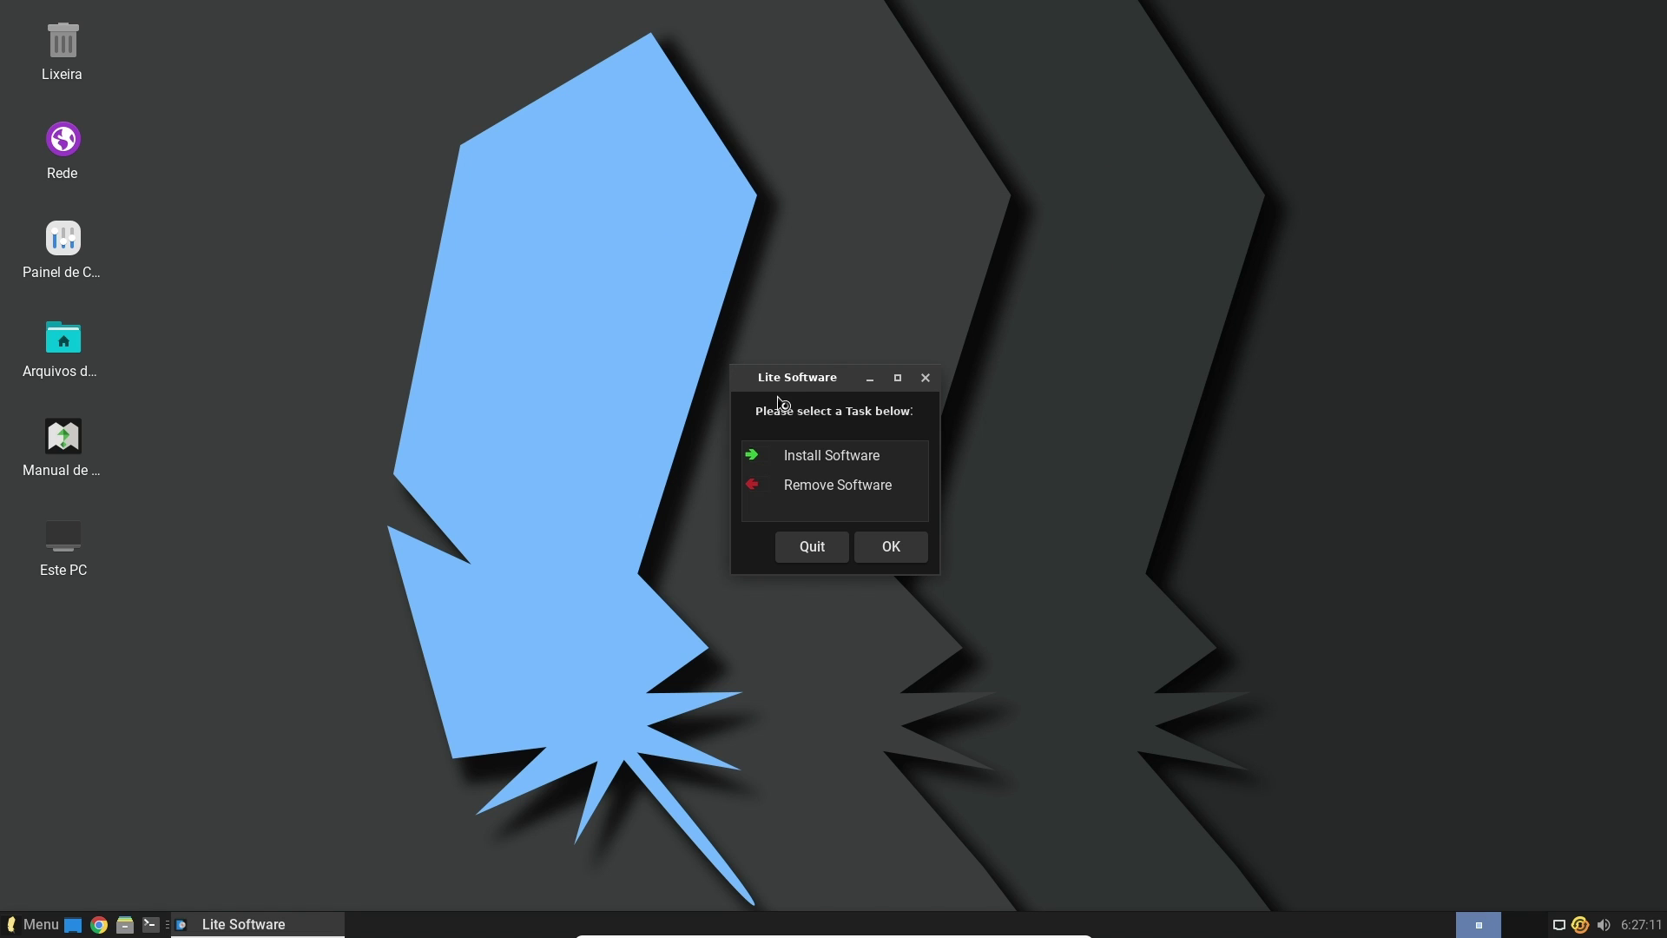
drag(780, 377, 706, 185)
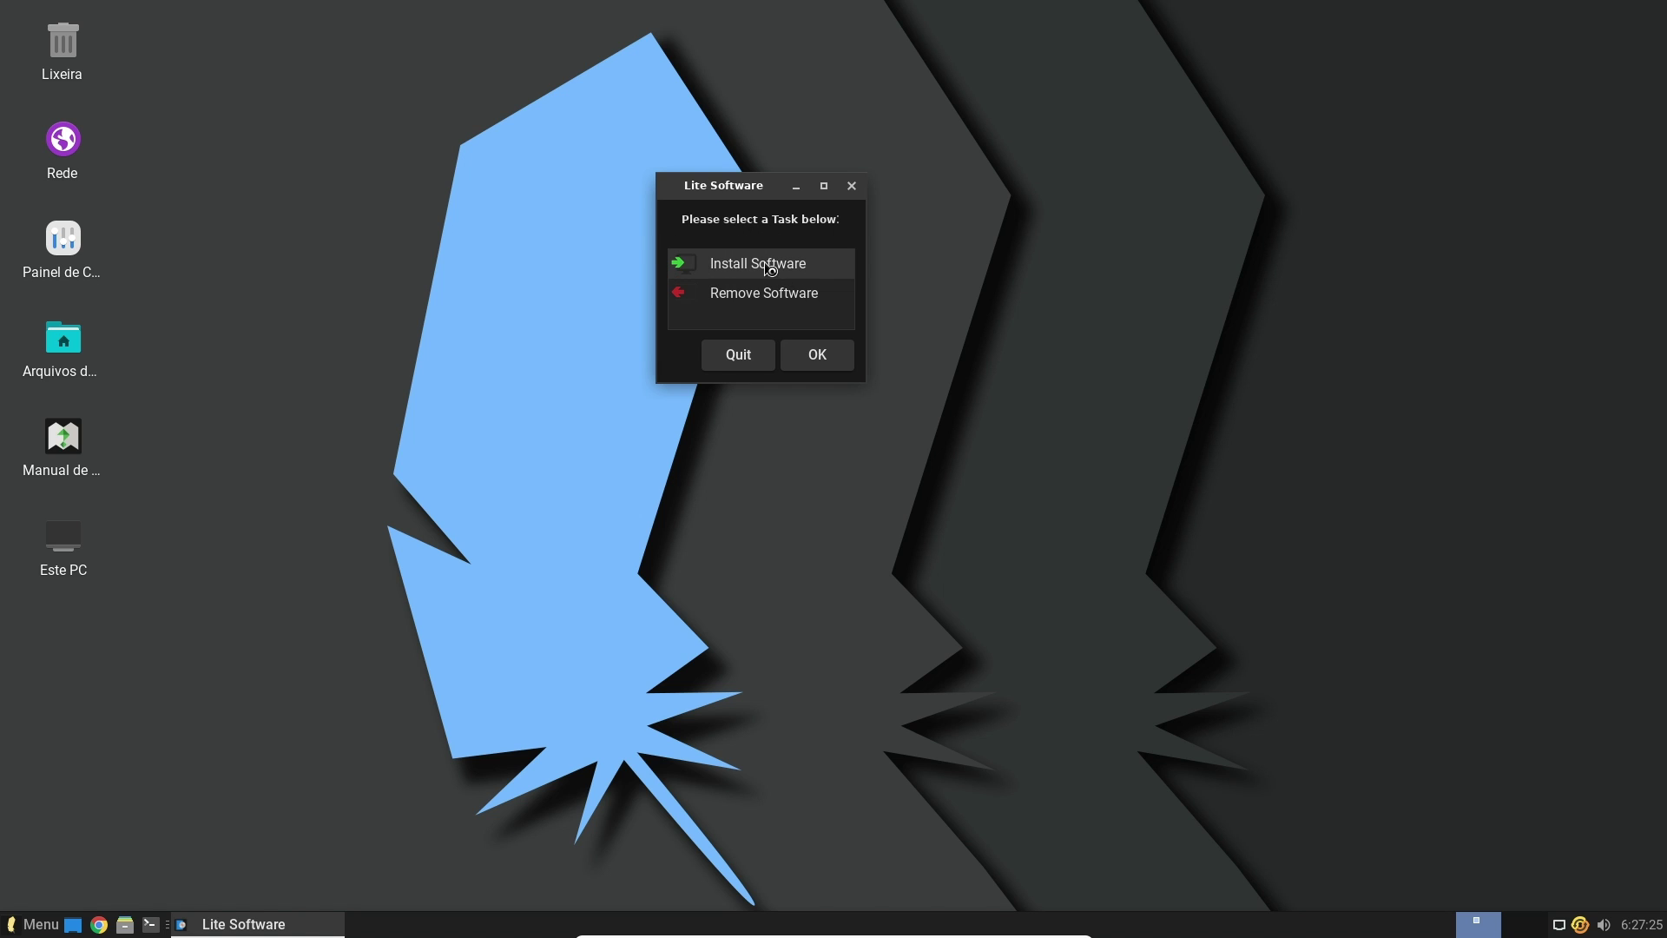
click(742, 265)
Open the list of installable software and scroll down to find Firefox
click(814, 356)
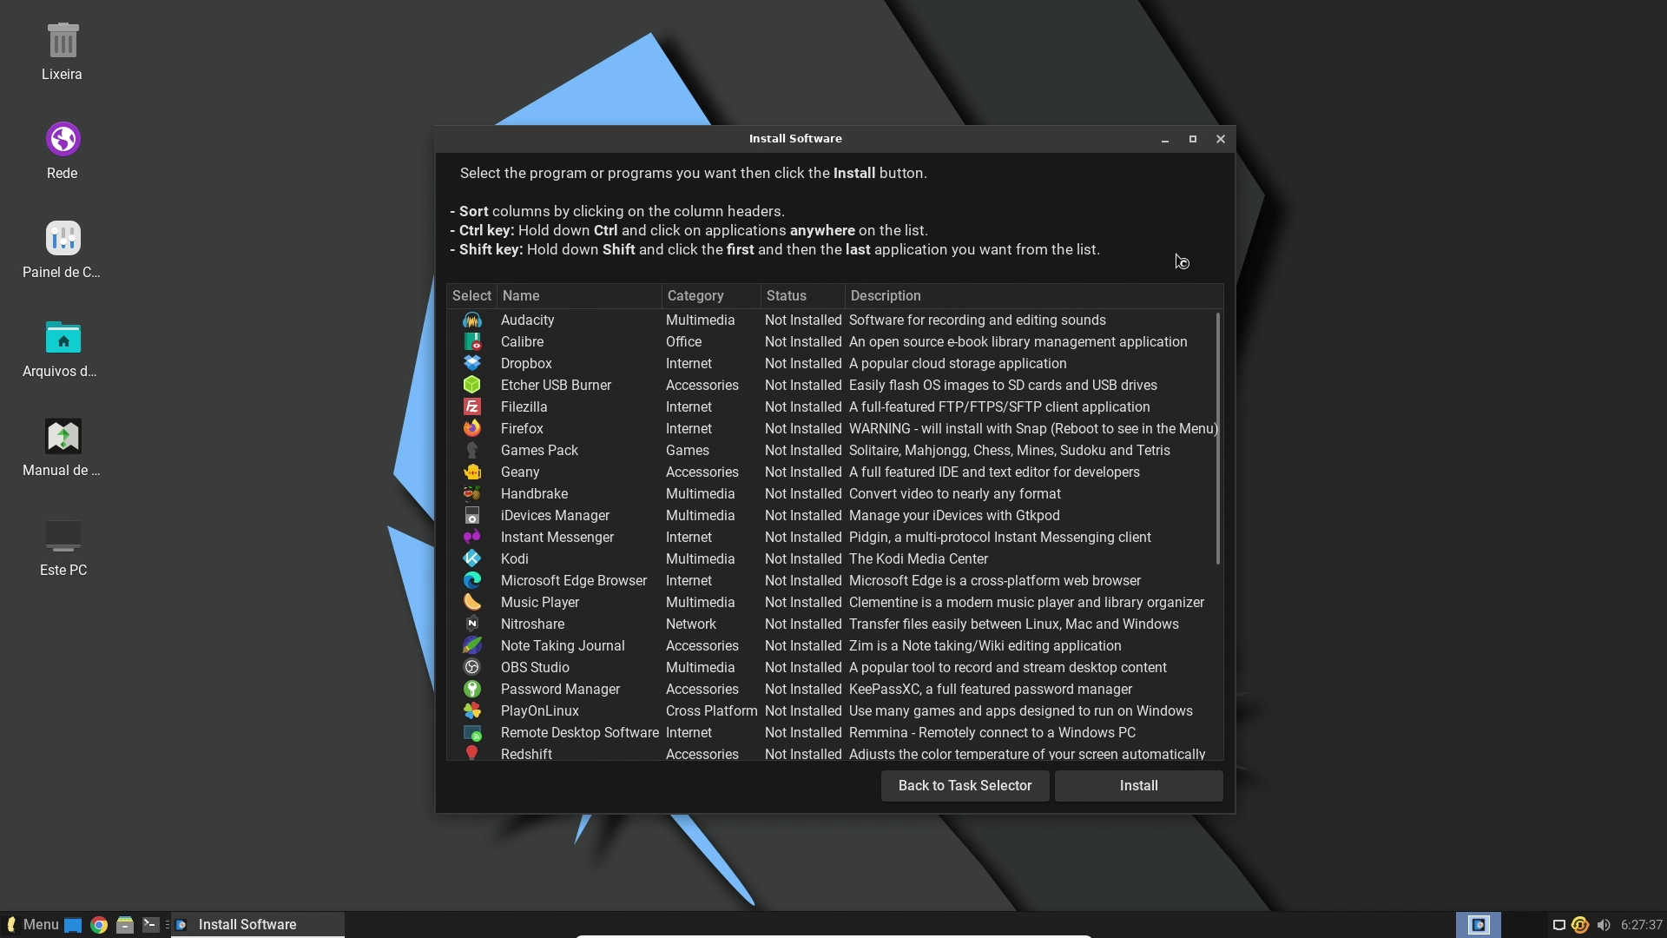
mouse_move(1218, 334)
mouse_down()
mouse_move(1216, 354)
mouse_move(1217, 318)
mouse_up()
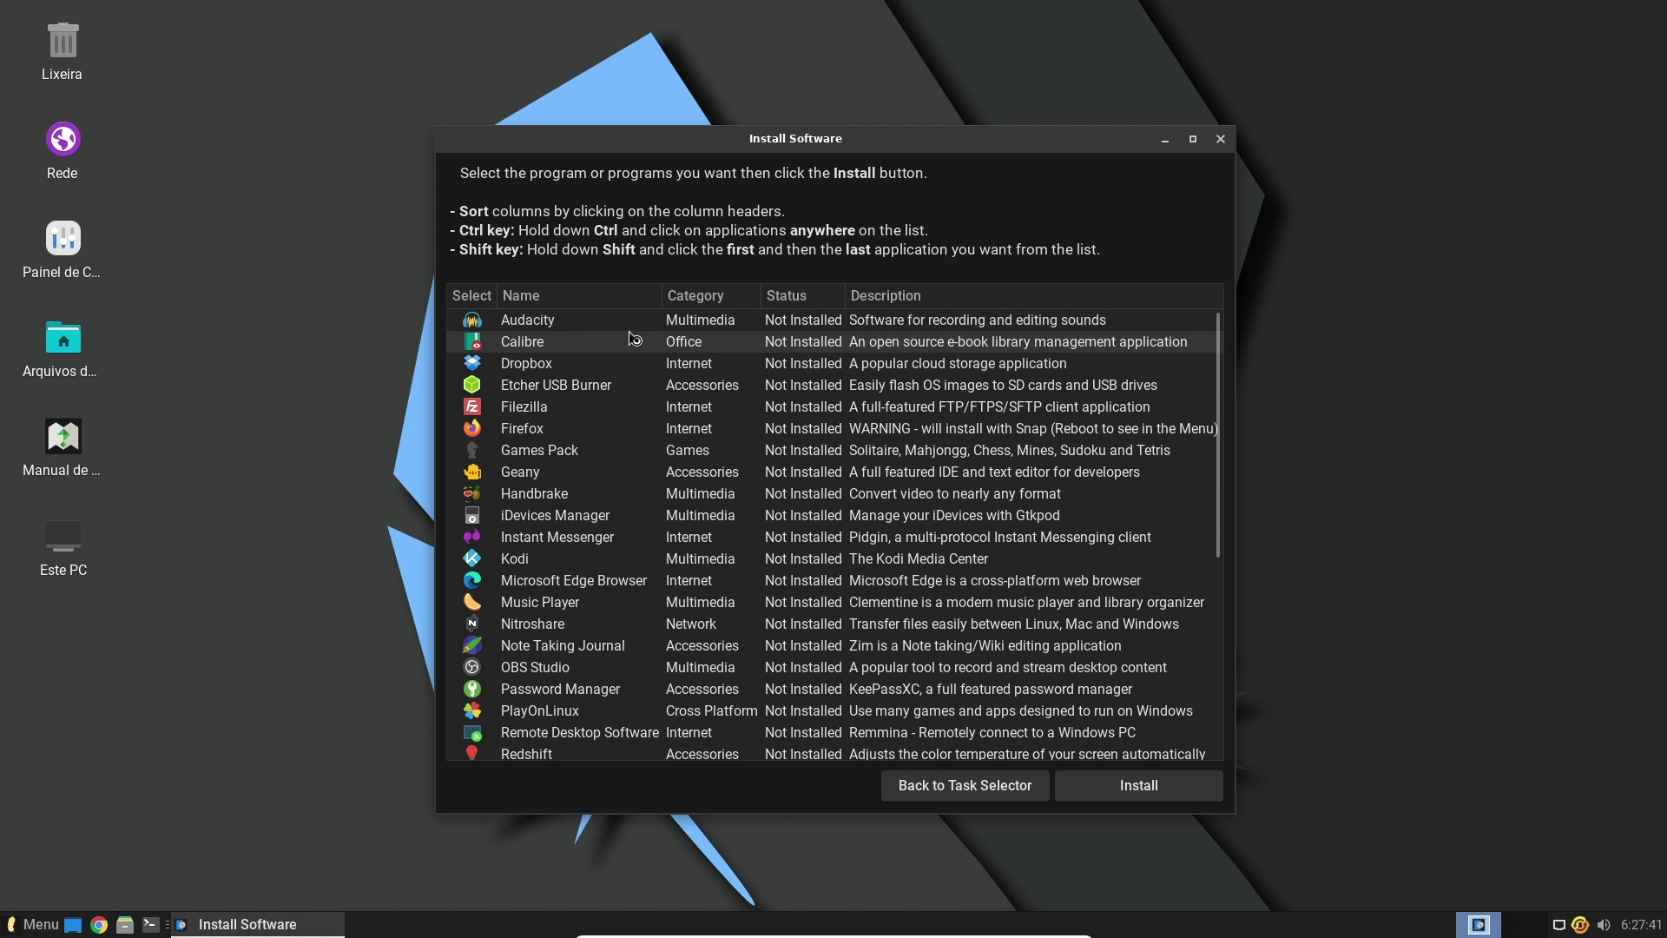
scroll(1224, 386, down, 1)
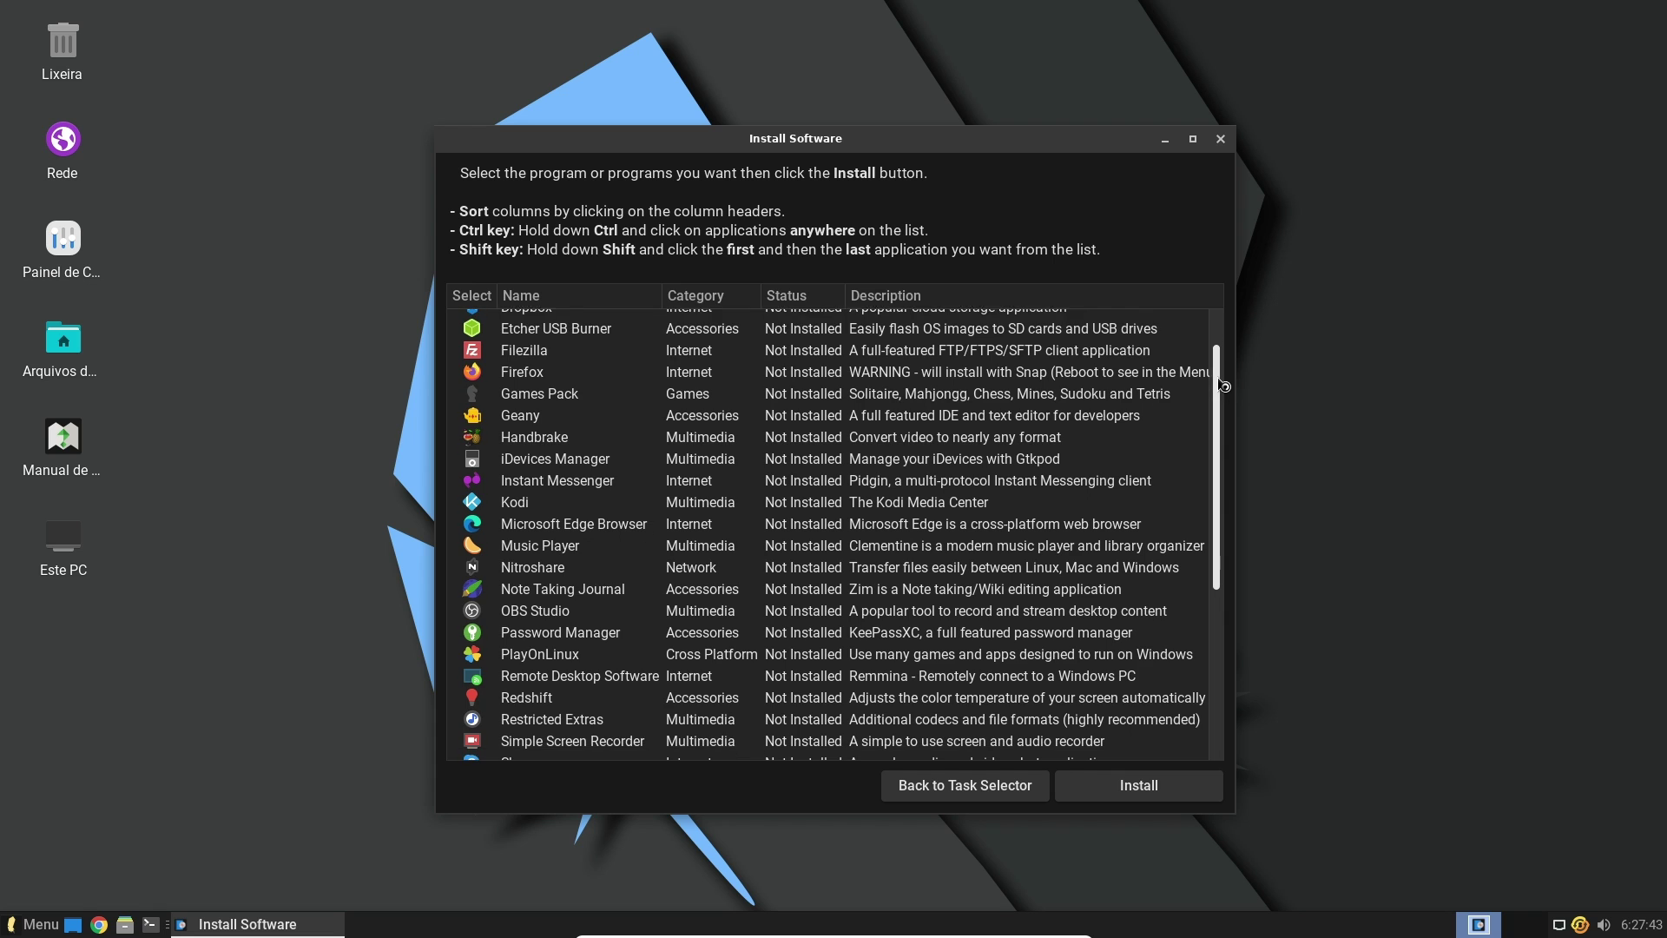
scroll(1224, 385, down, 6)
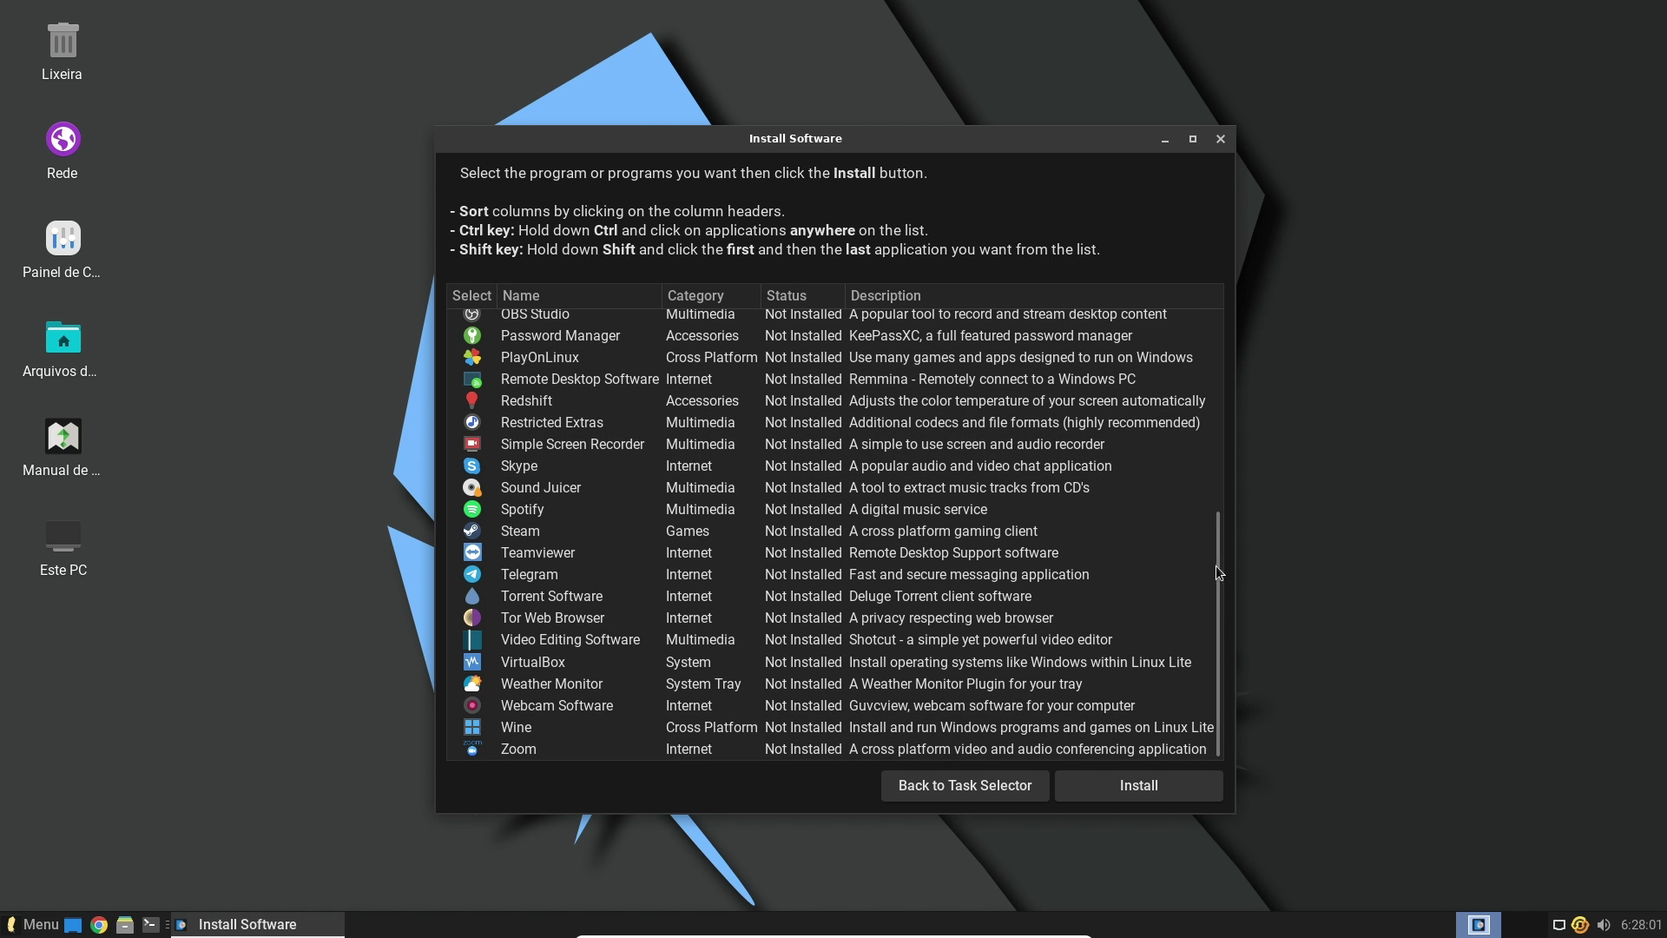
drag(1215, 566, 1259, 591)
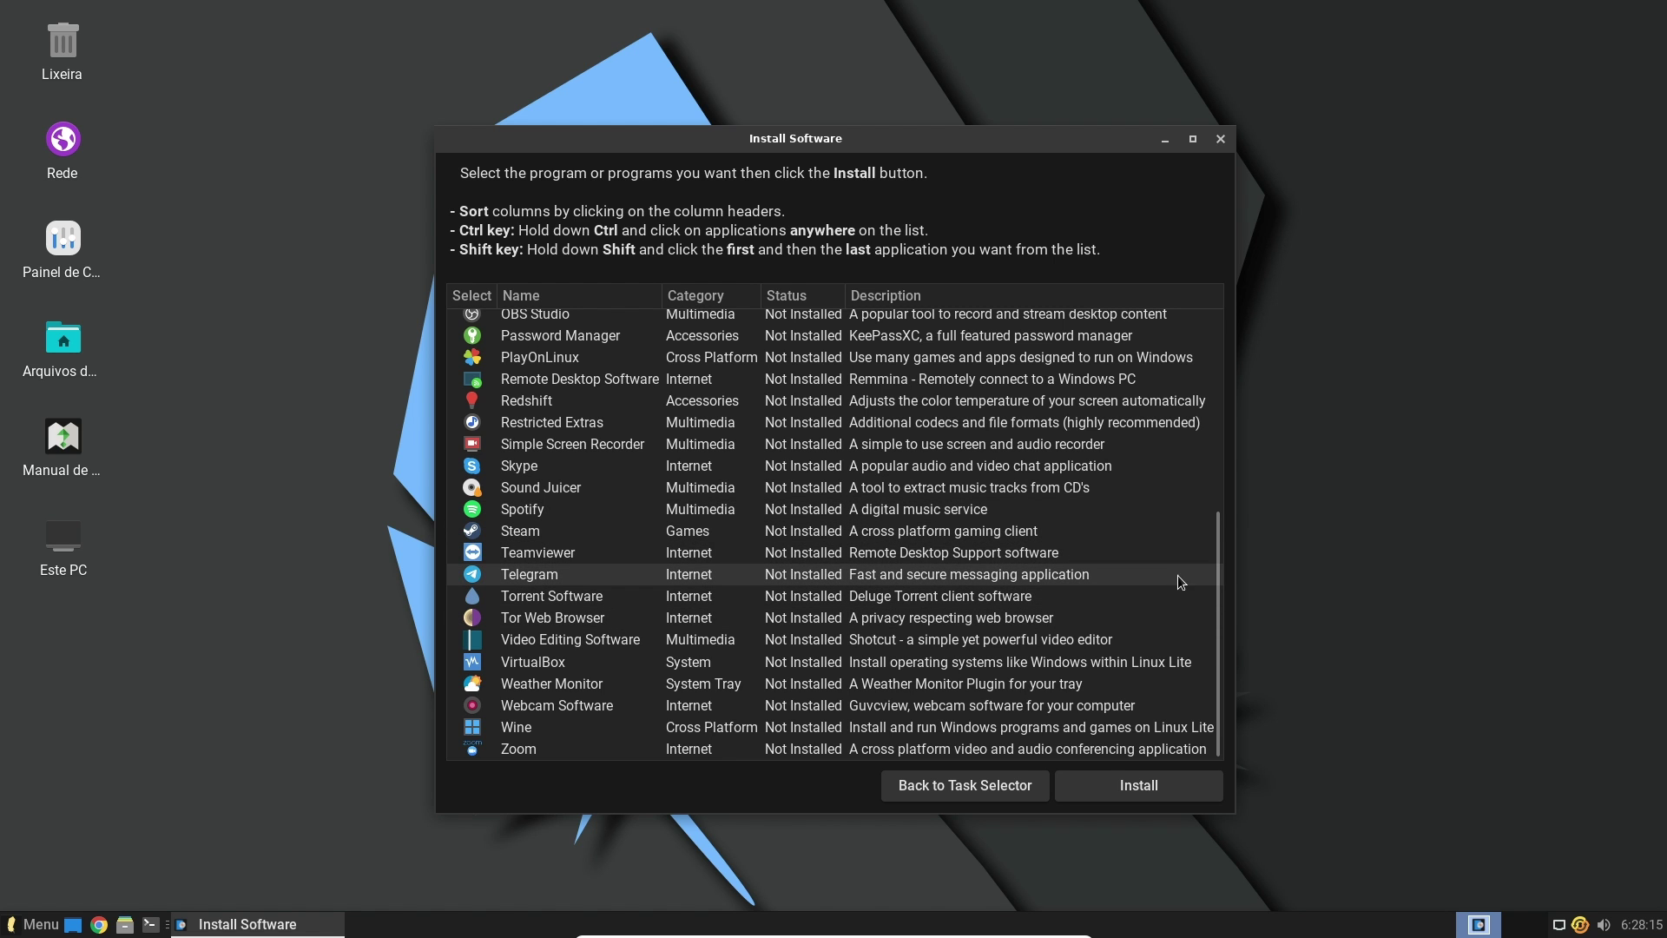
drag(1216, 536, 1209, 319)
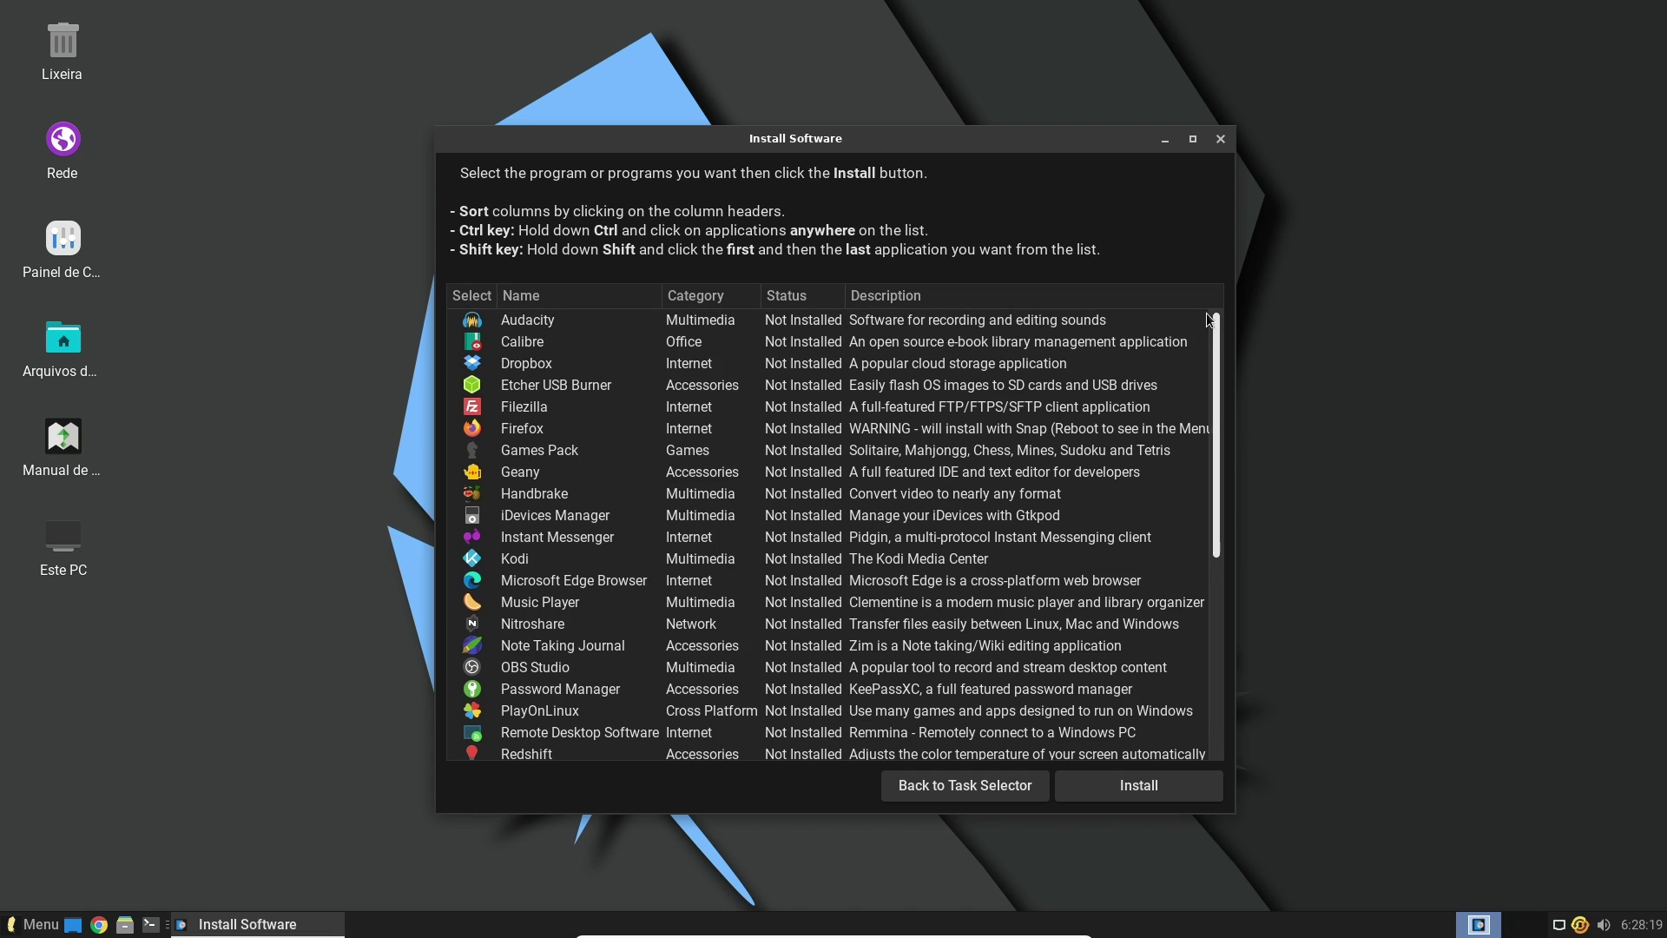
Install Firefox and acknowledge the Installation successfully completed message
click(511, 434)
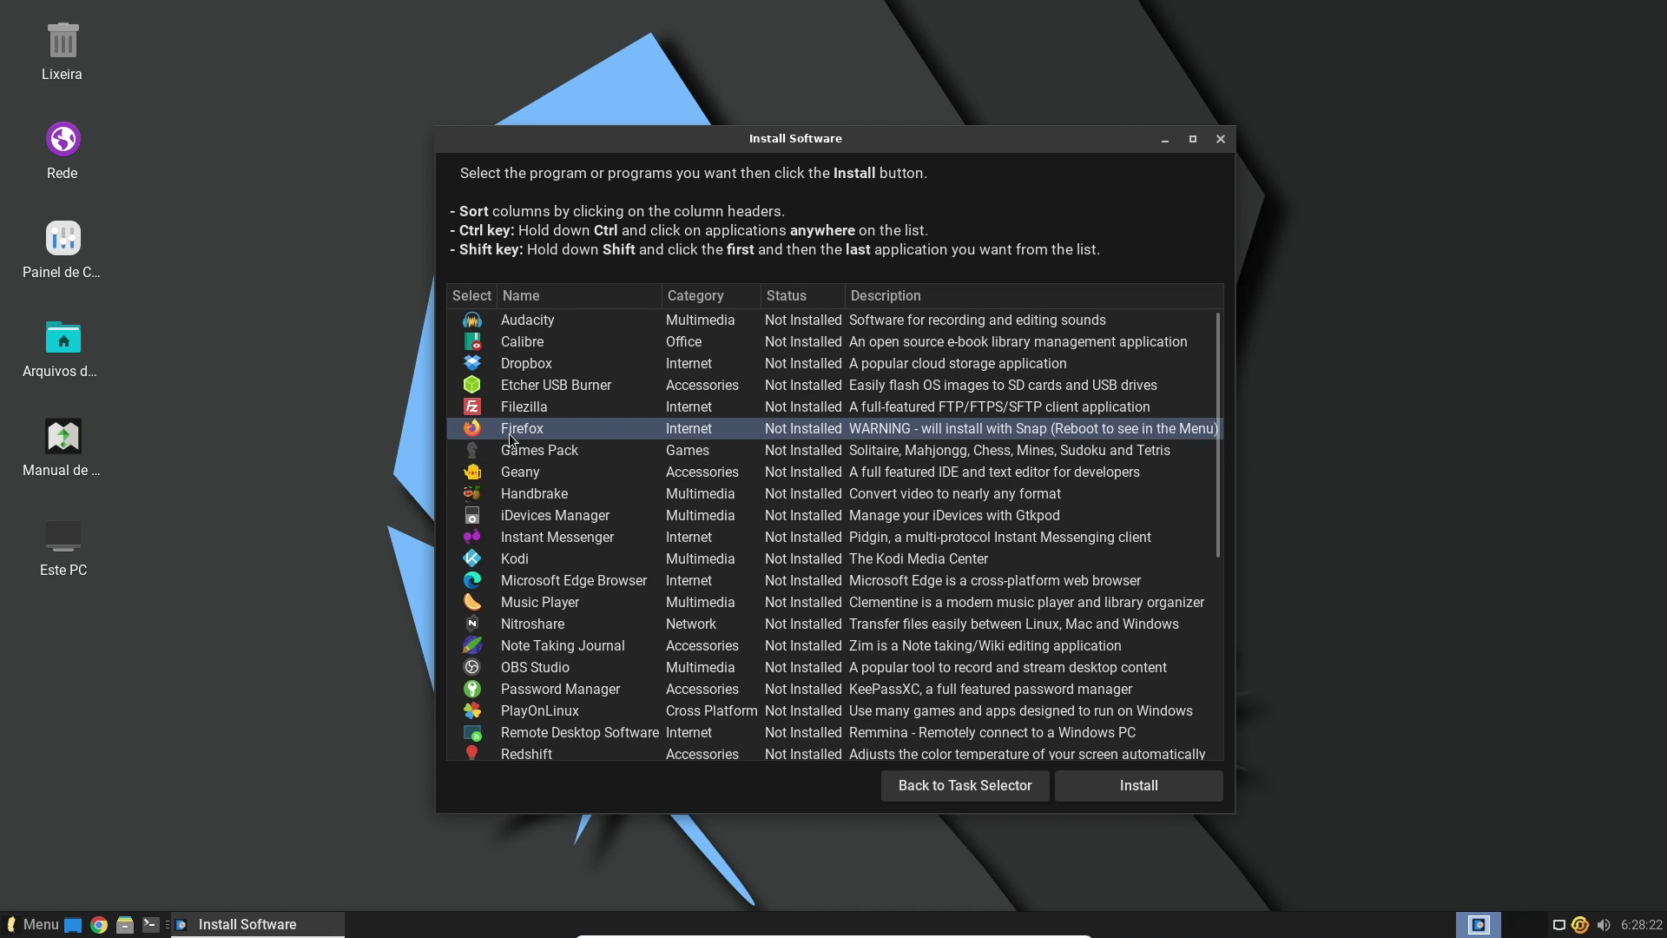
click(1127, 786)
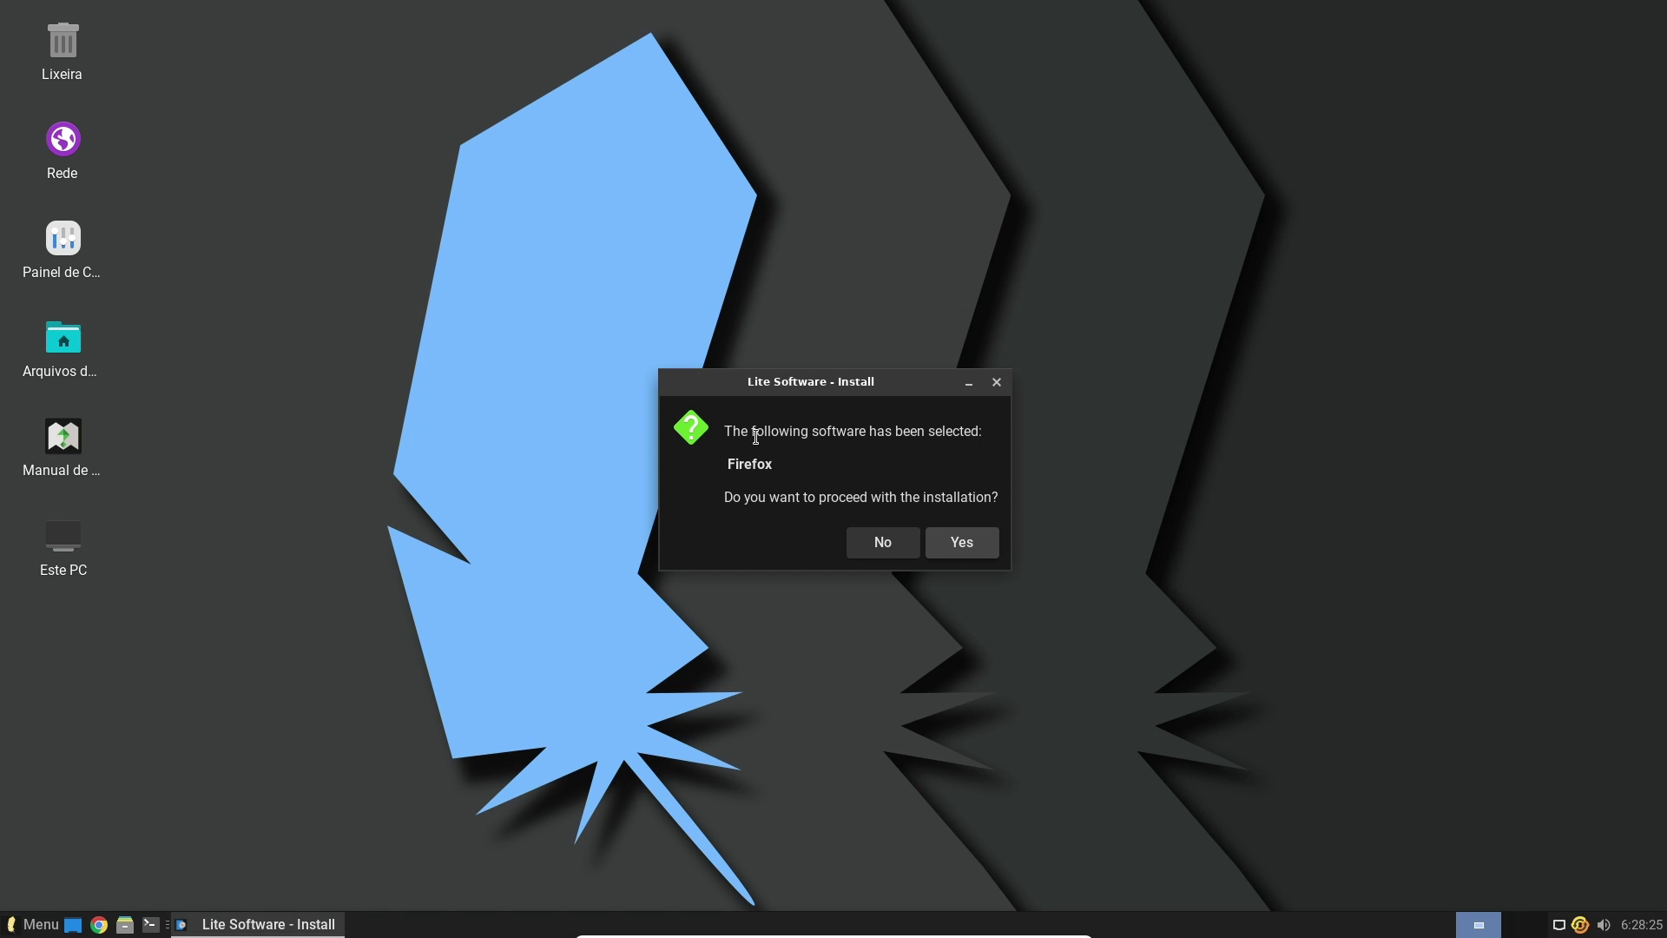
click(977, 550)
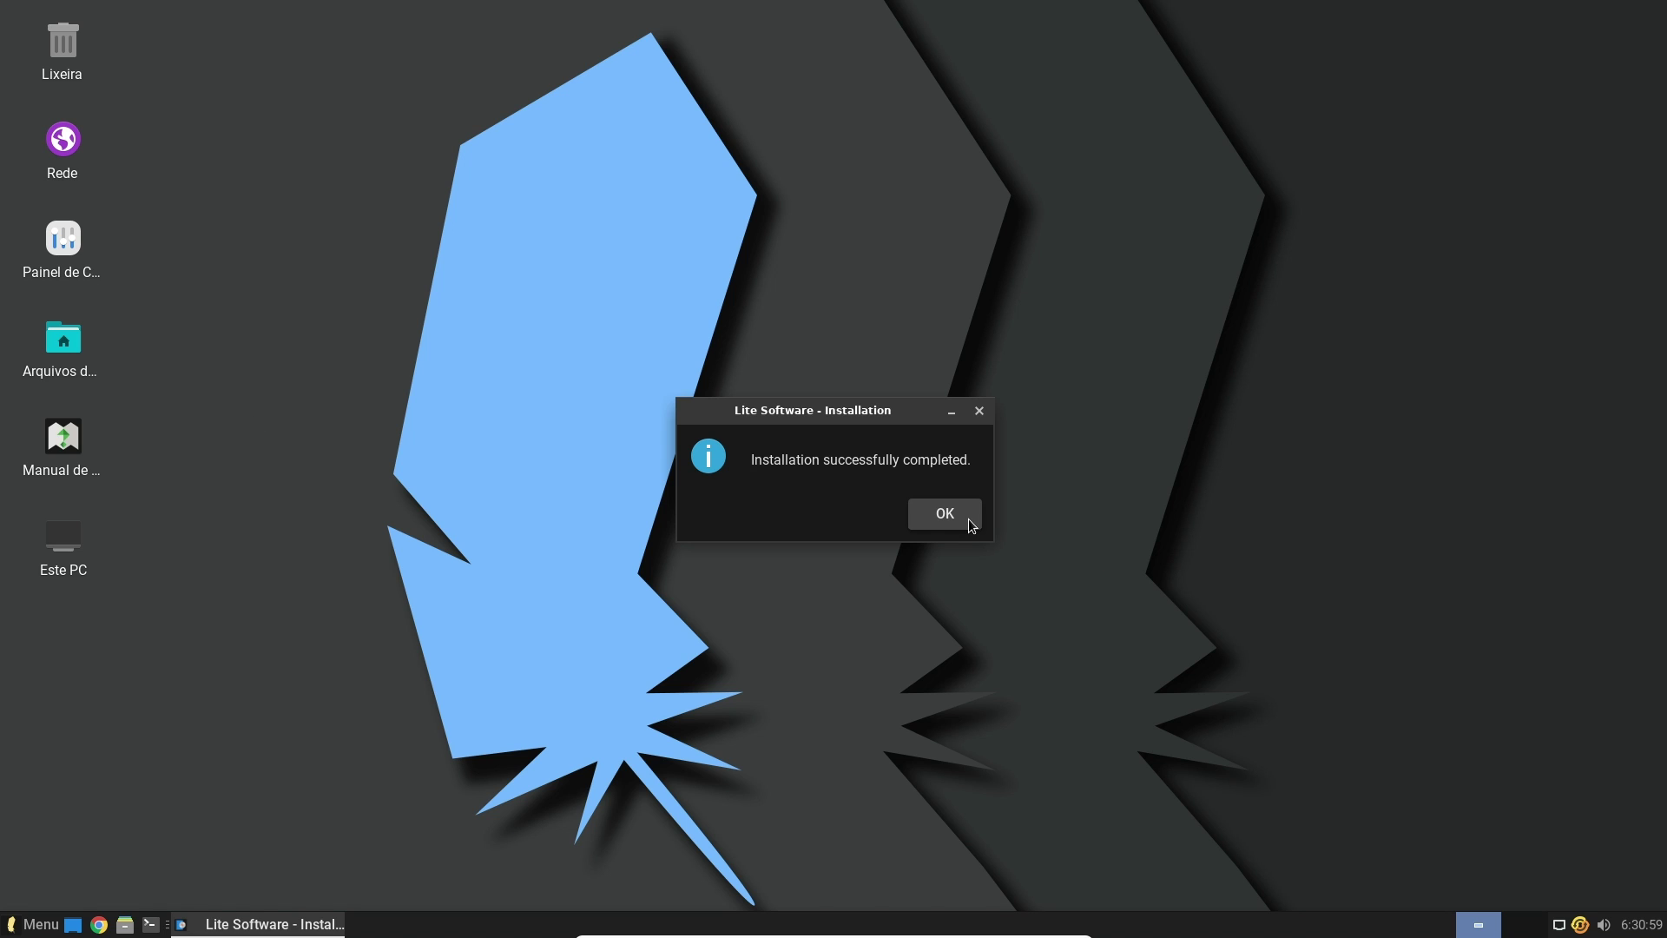
click(967, 519)
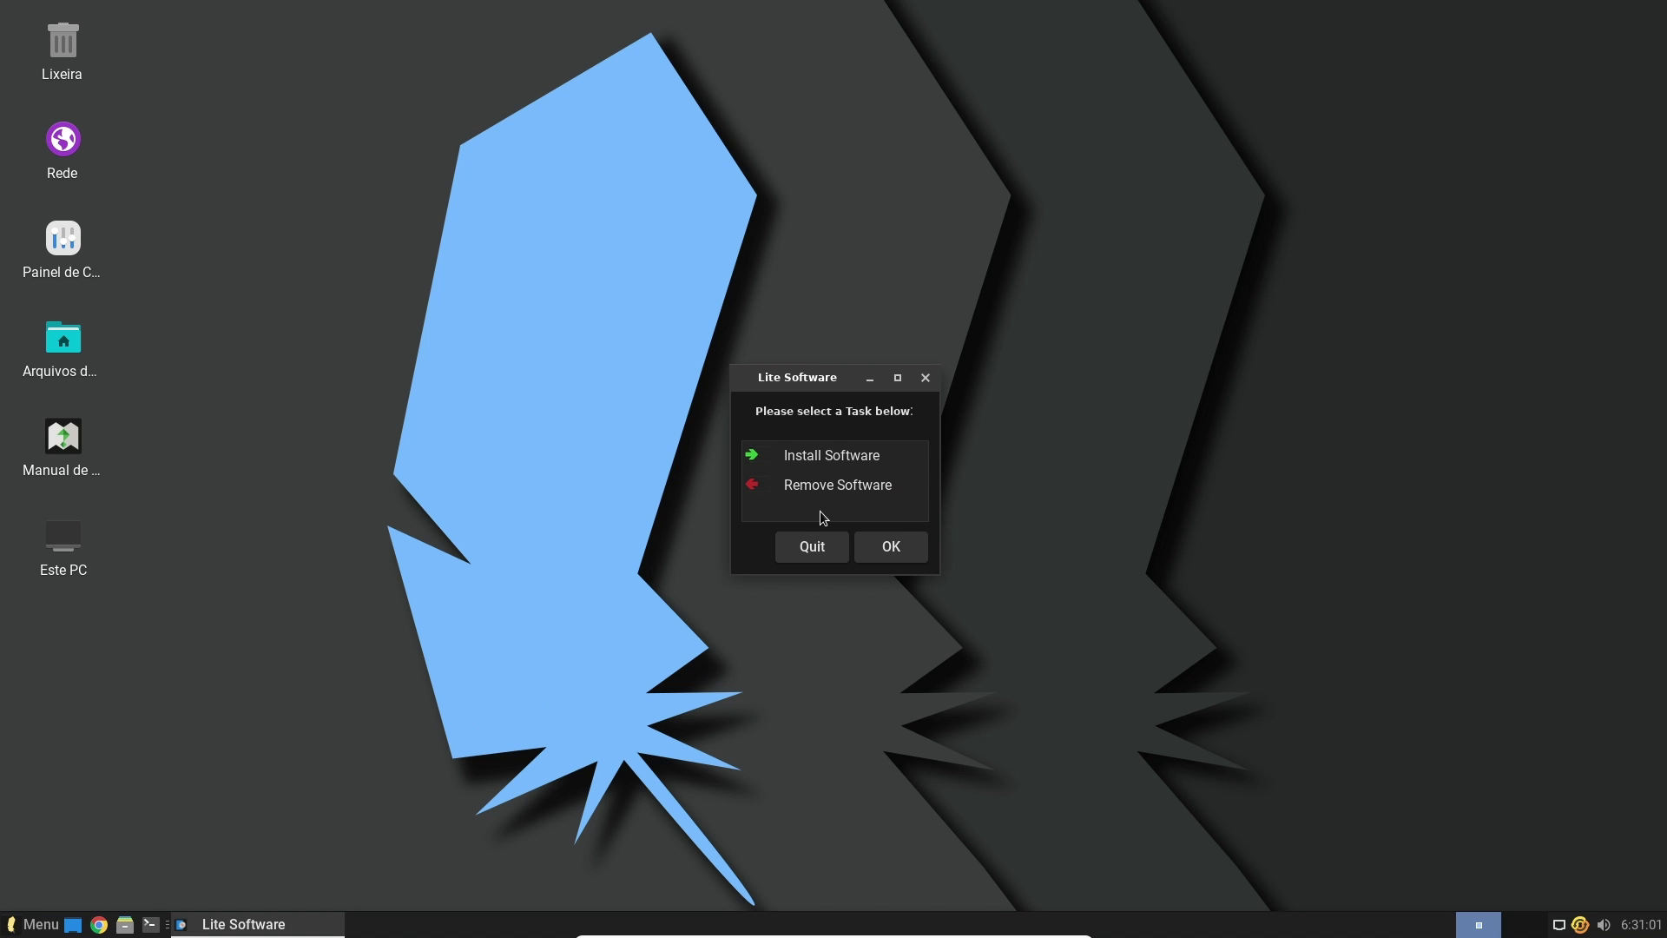
Quit Lite Software and try a menu search for 'firefo' under Internet
click(813, 547)
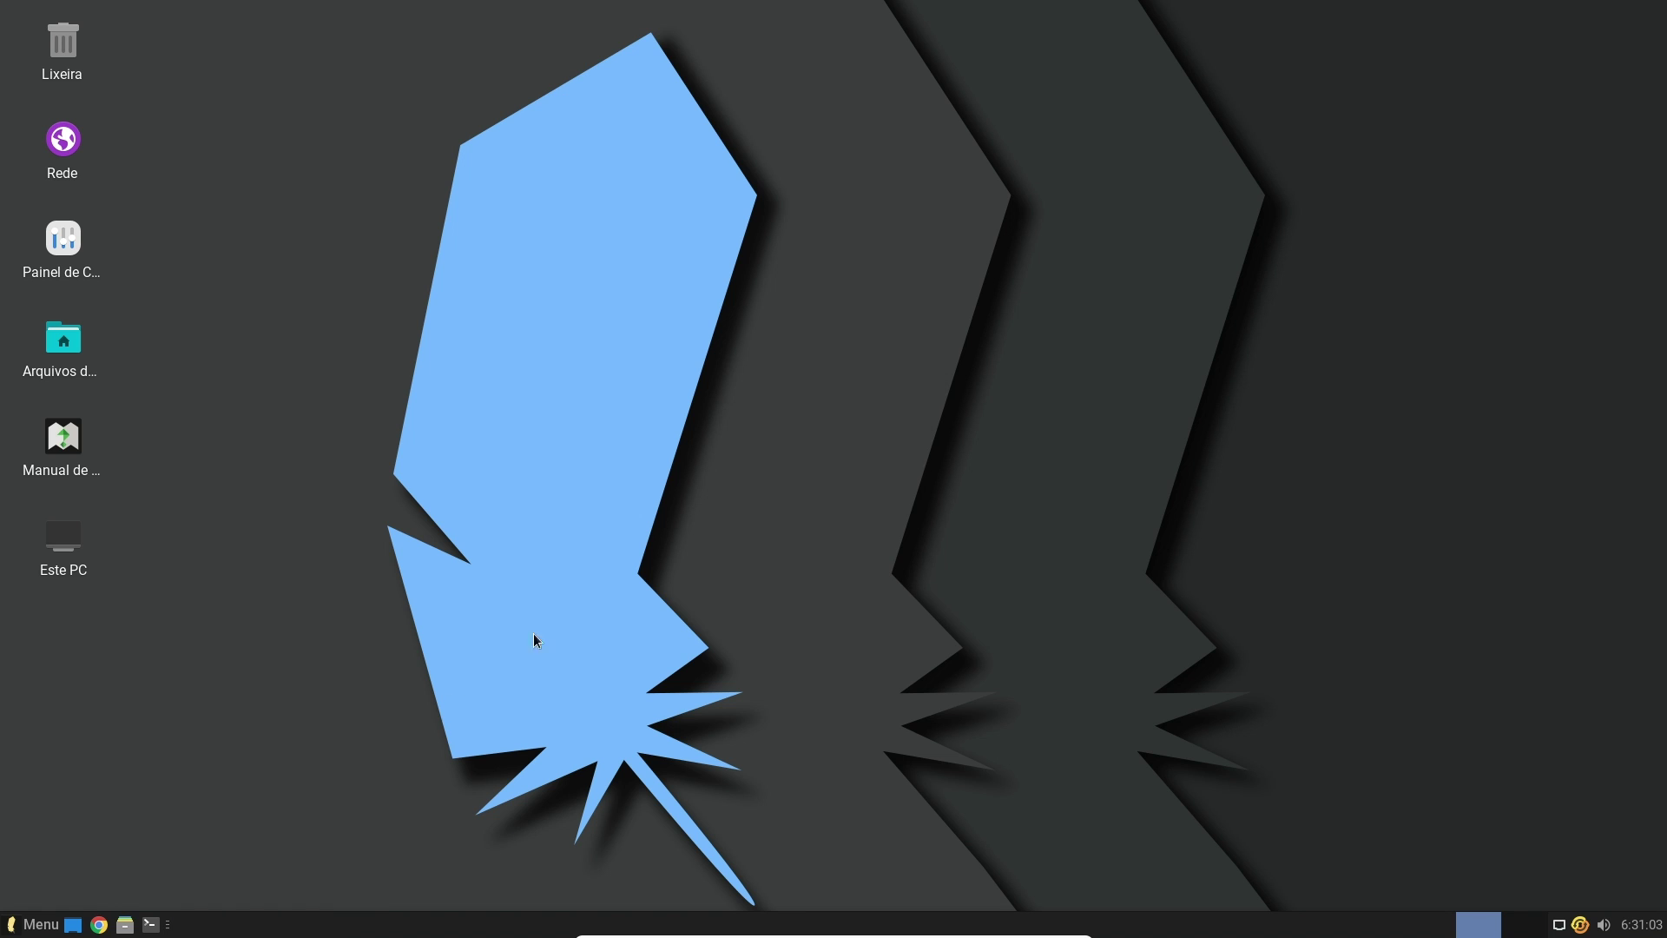
click(35, 924)
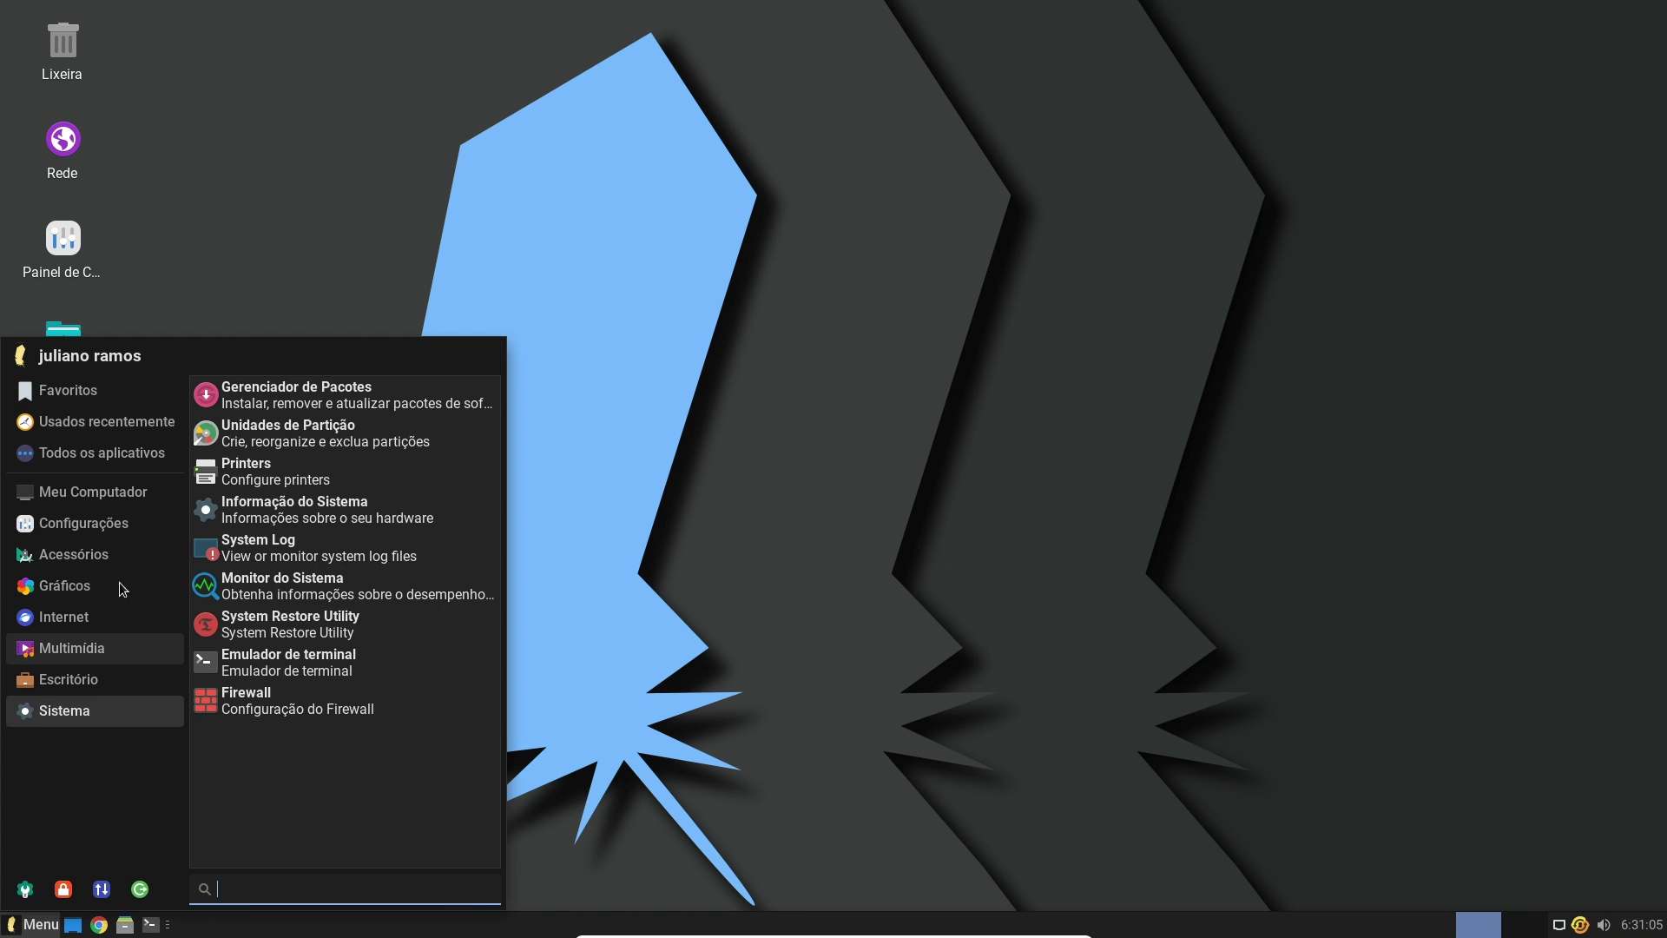
click(85, 619)
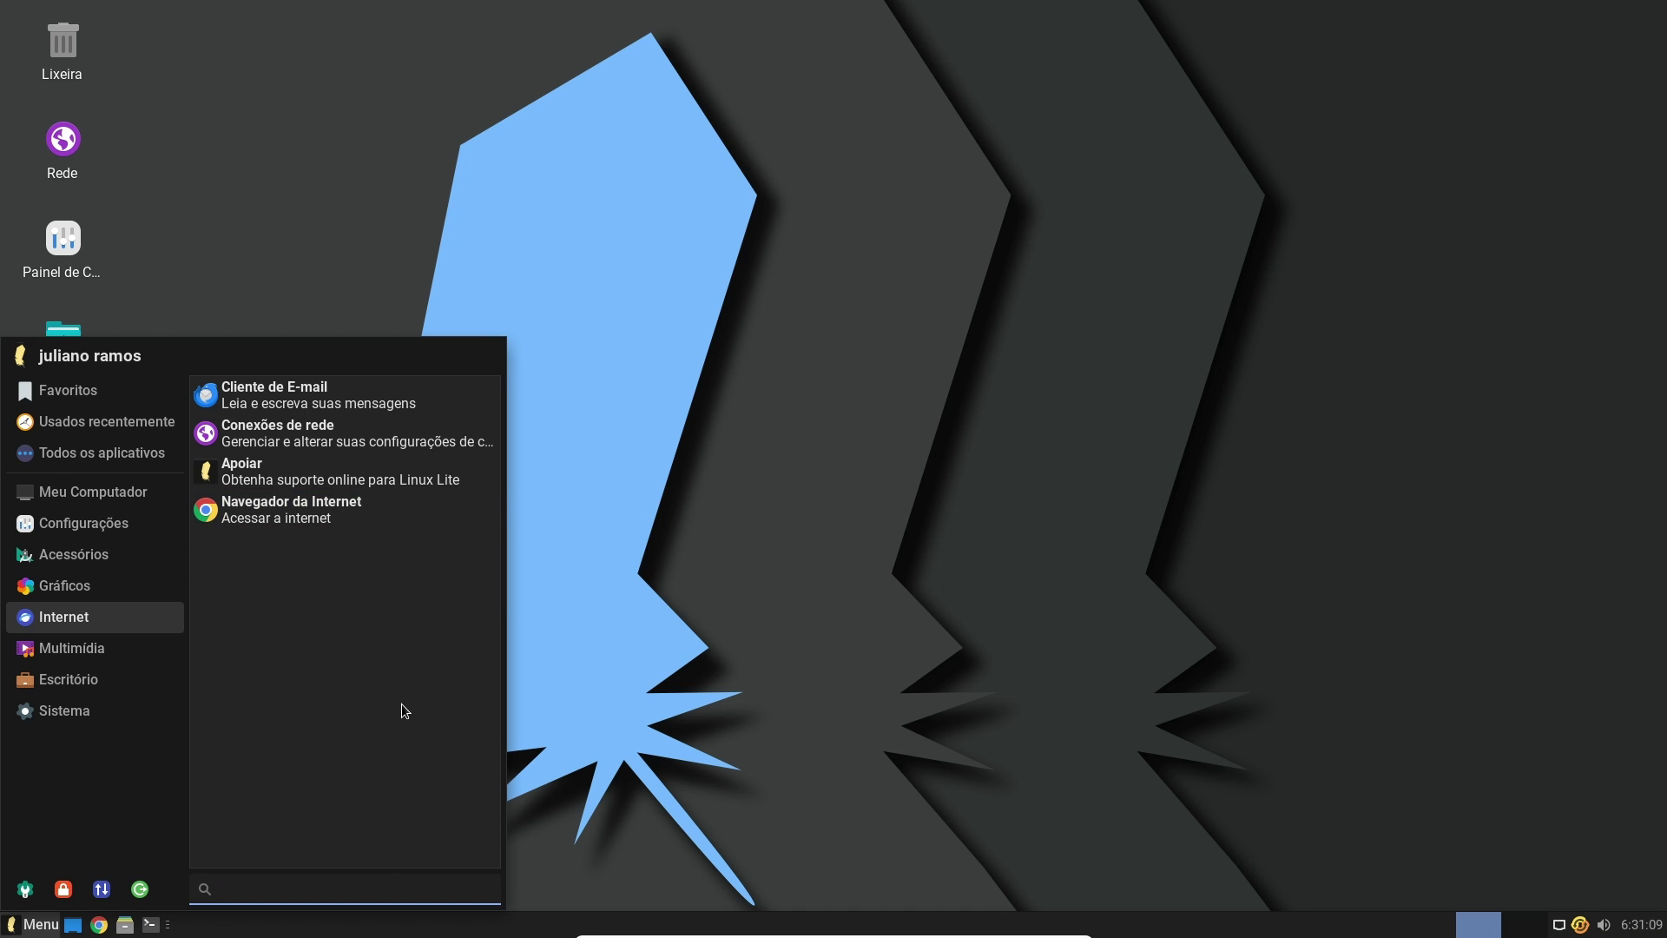
text(firefo)
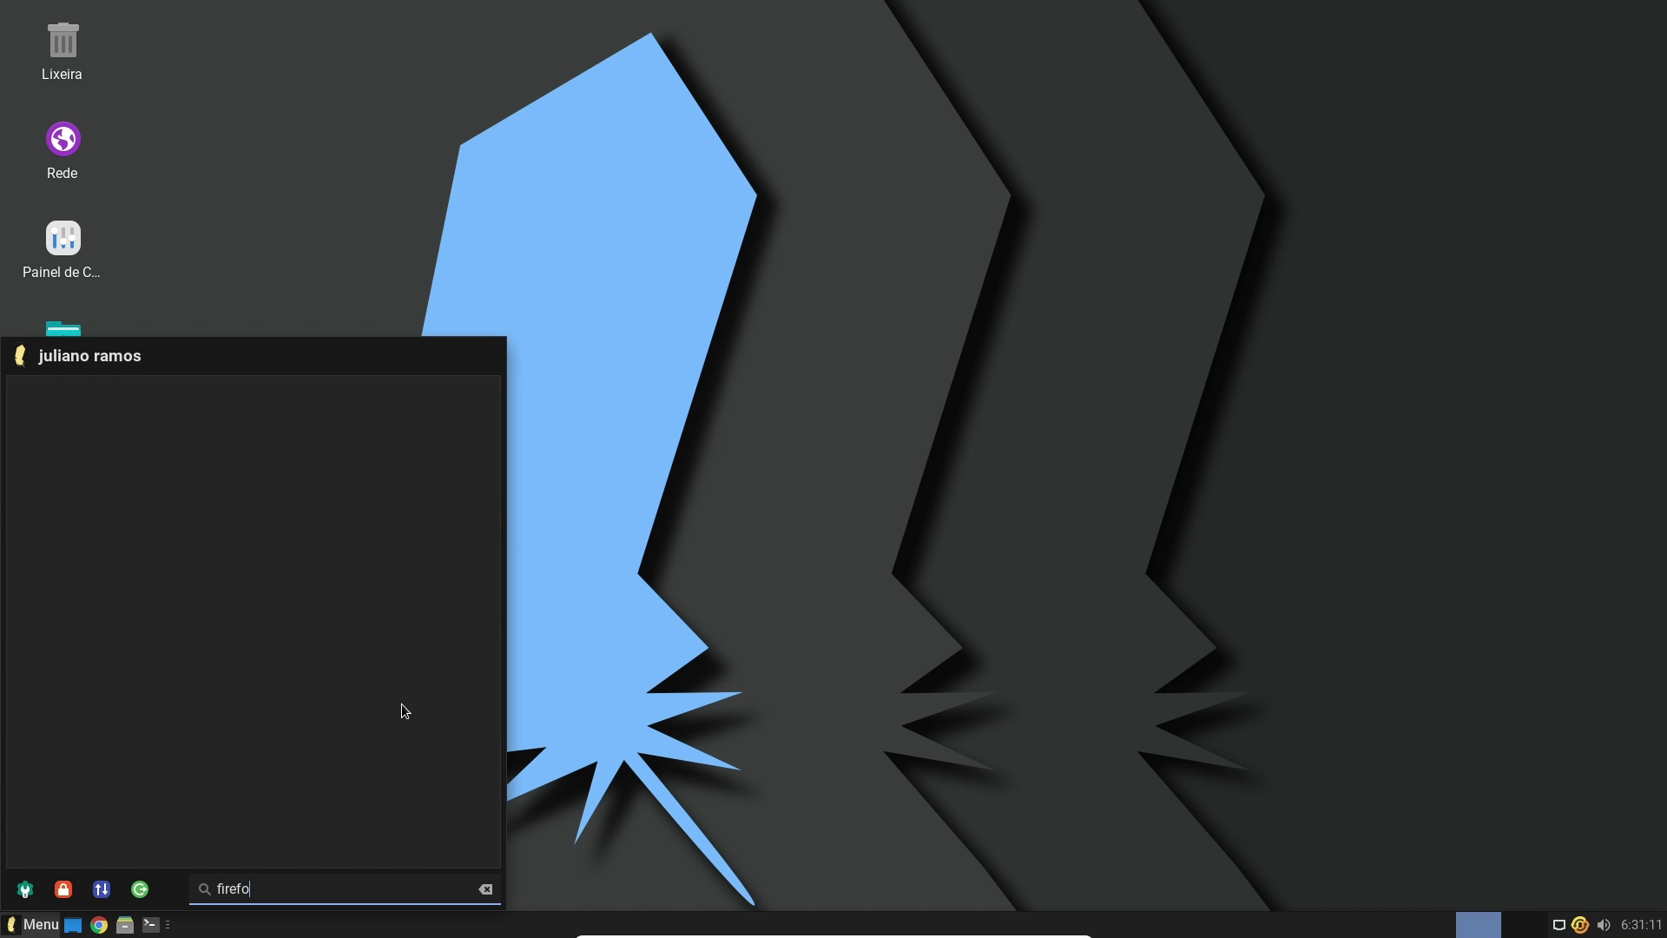
click(716, 701)
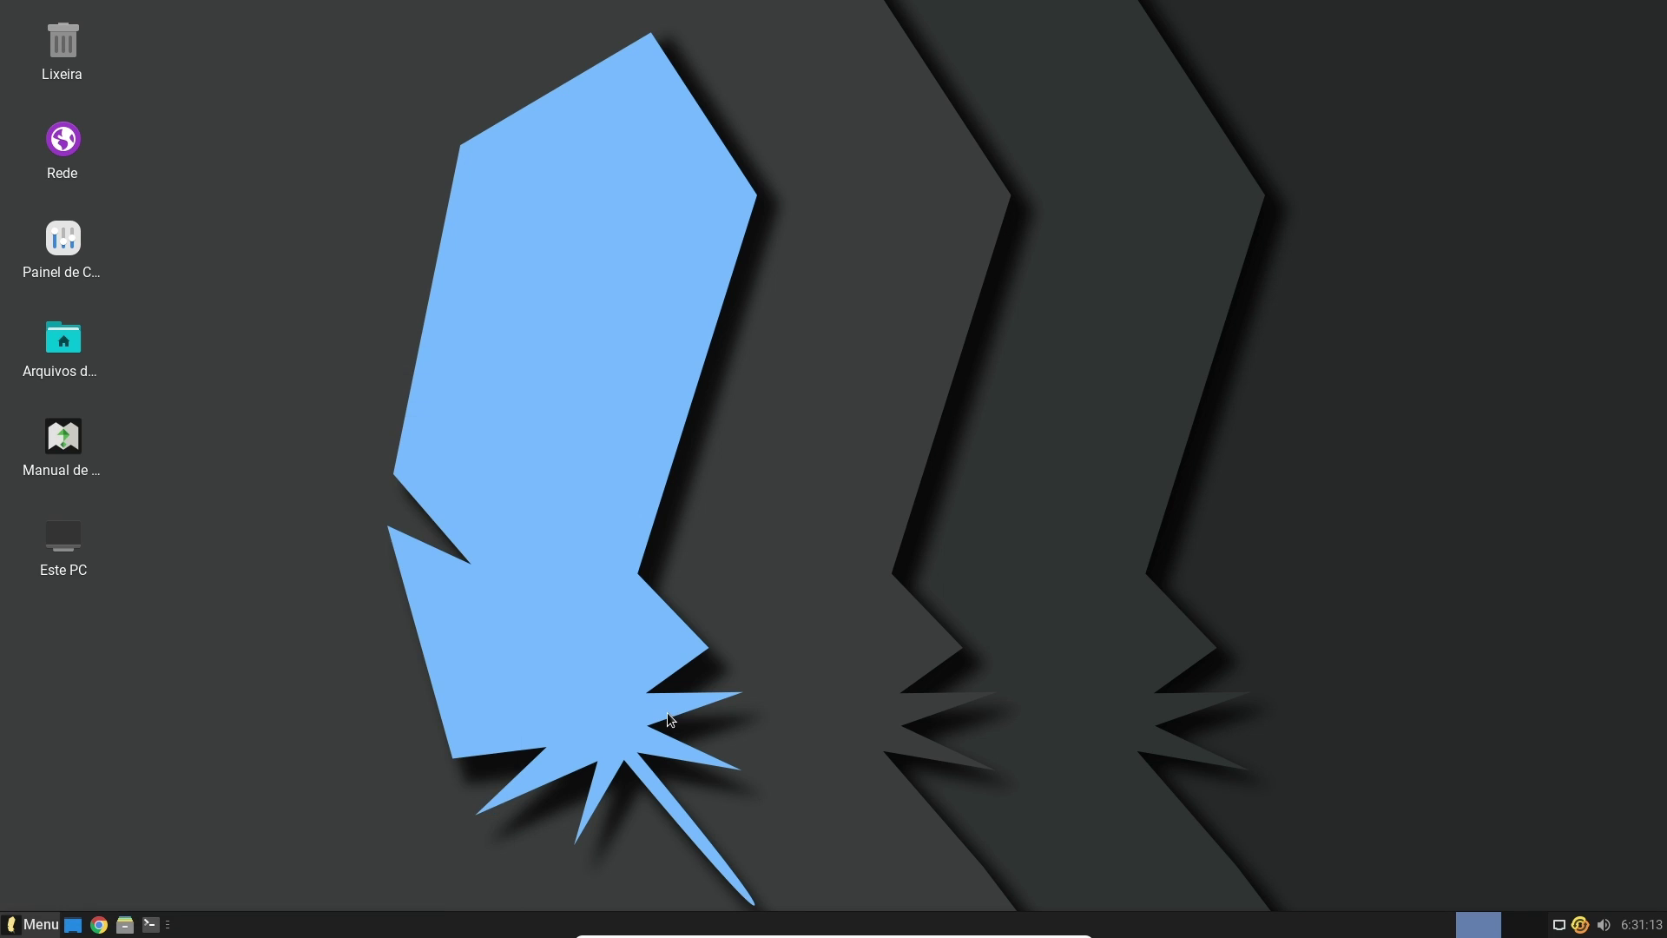
Replace the menu search with 'lite' and launch Lite Software from the results
click(40, 924)
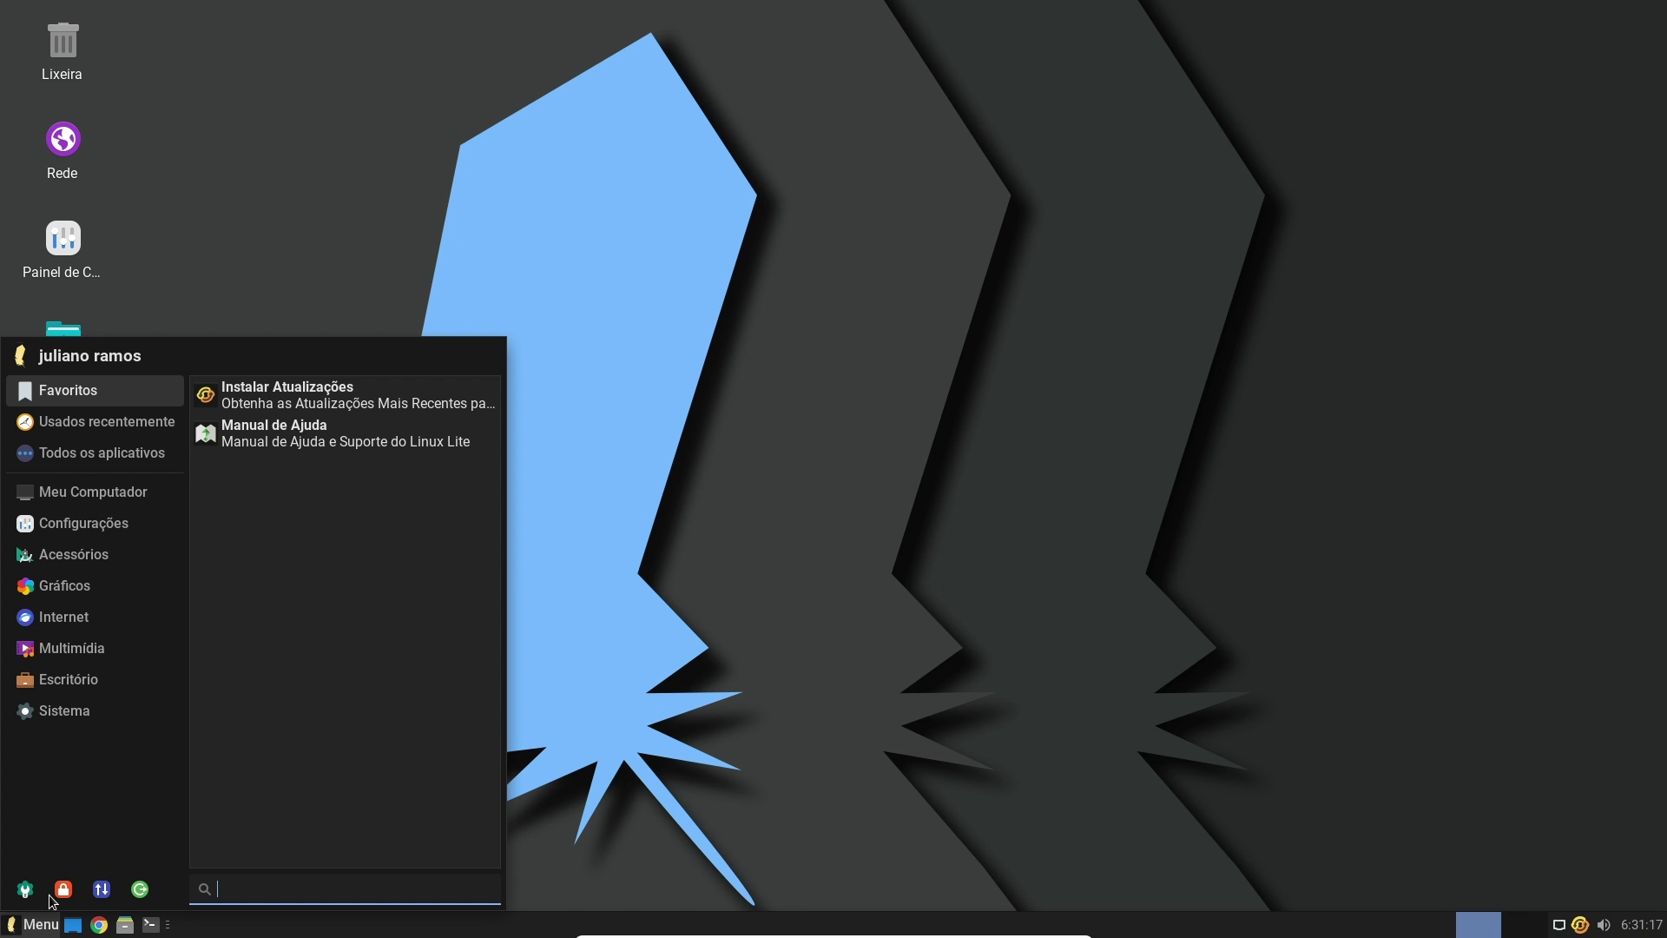
click(100, 682)
click(100, 606)
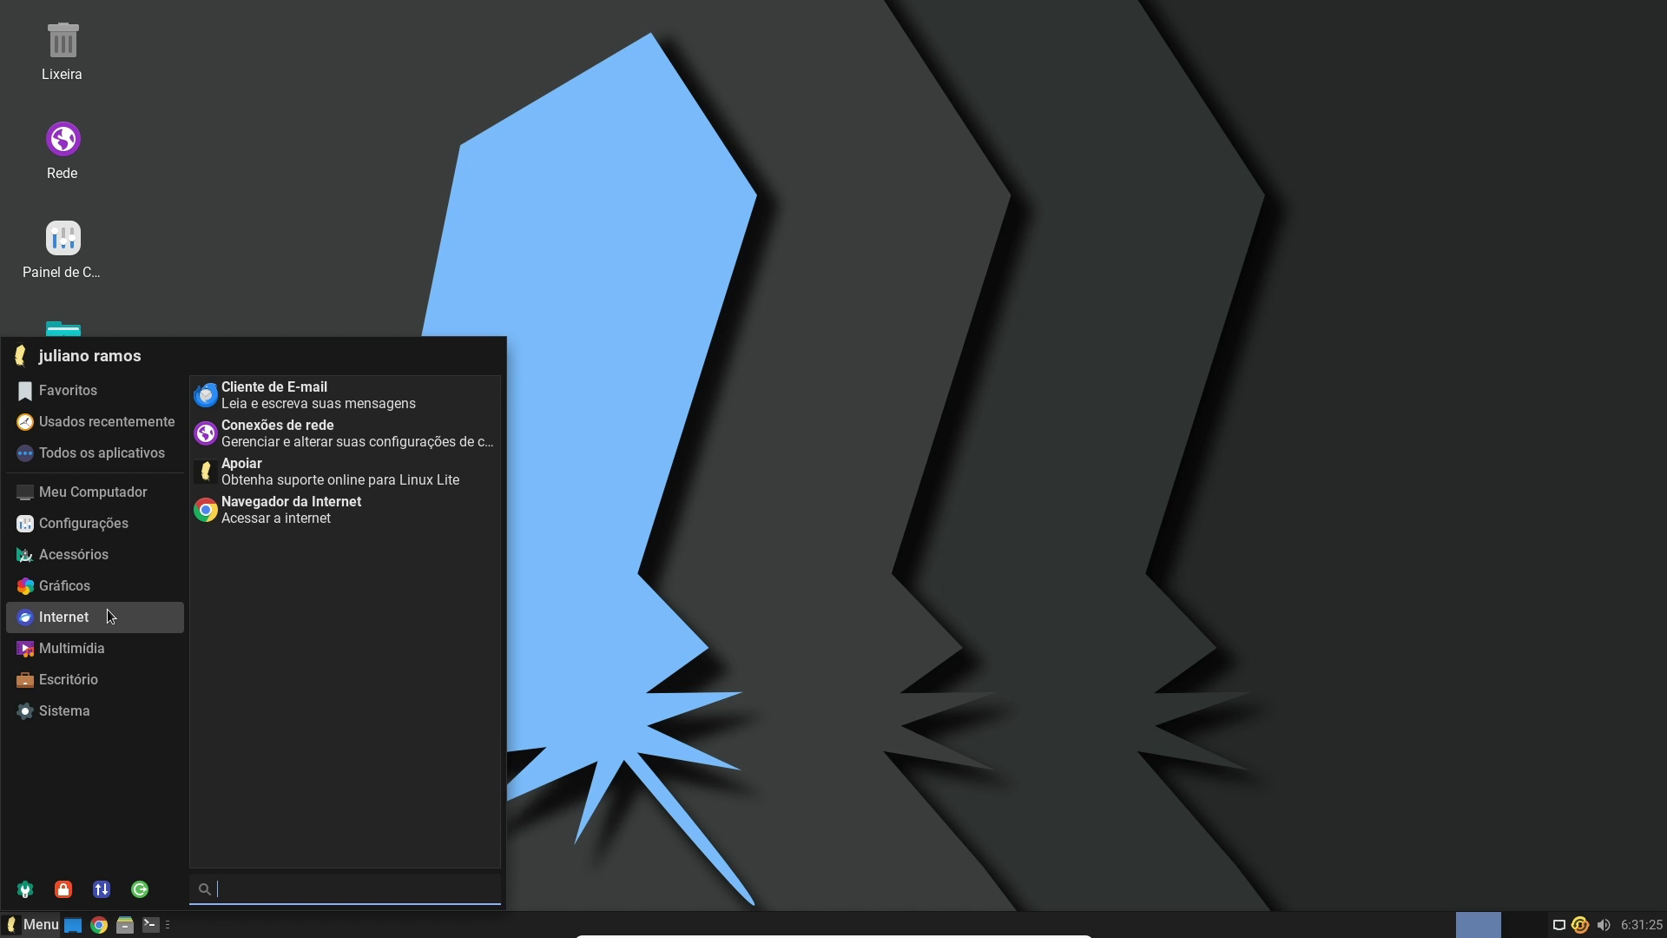
text(adicio)
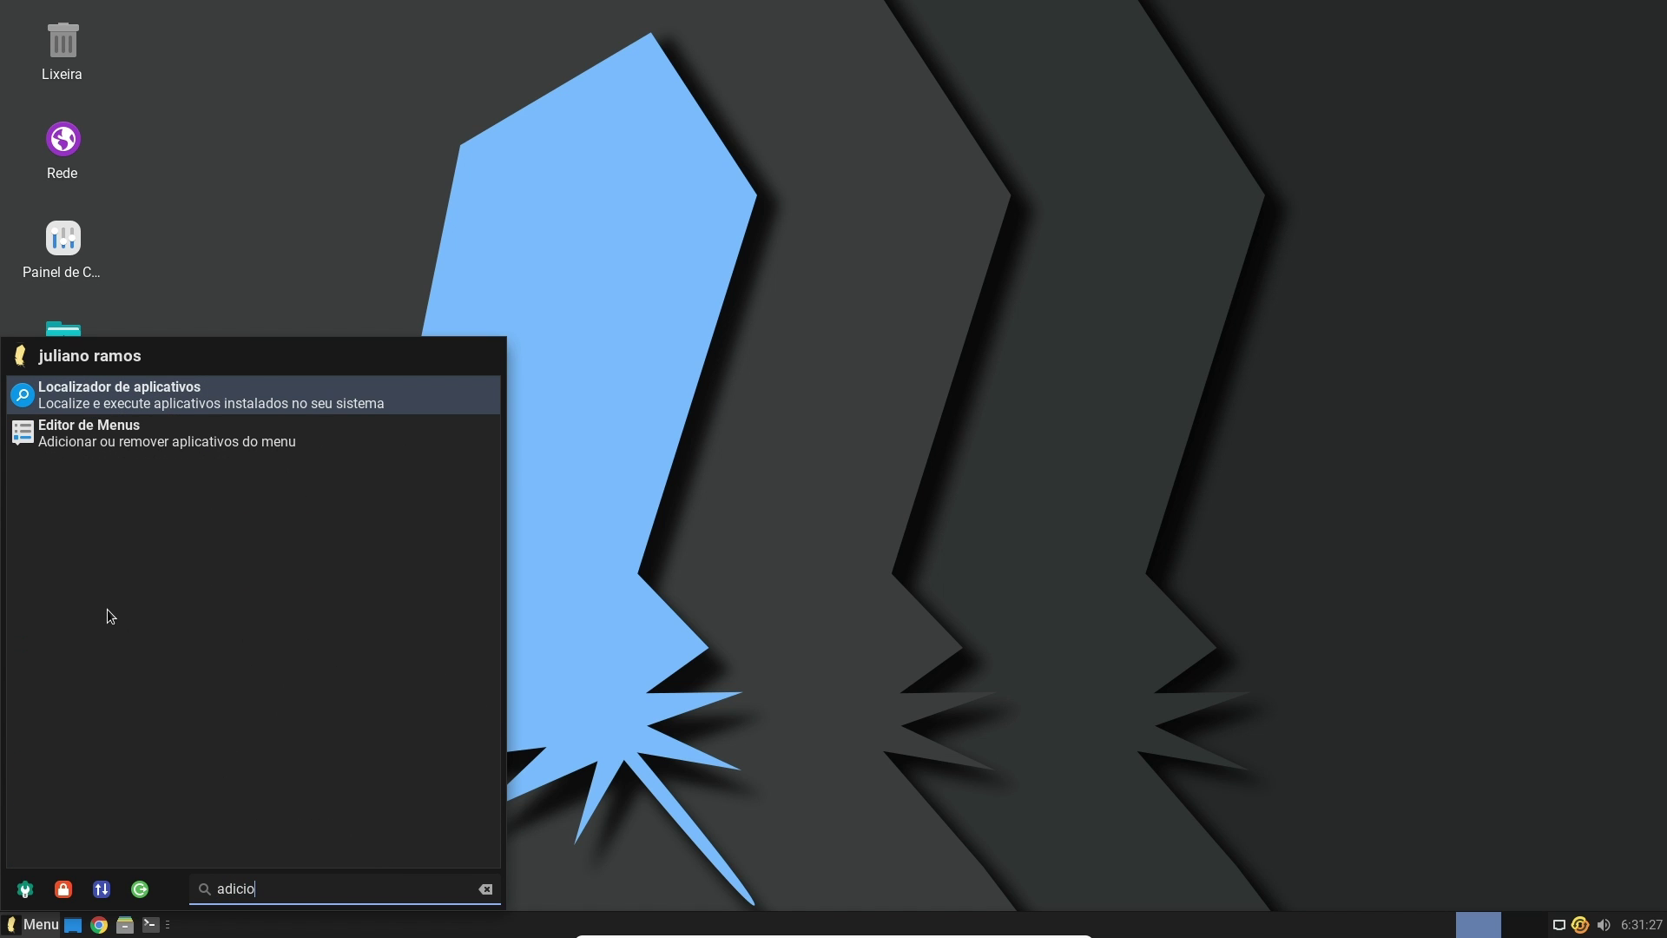
key(BackSpace)
key(BackSpace)
key(BackSpace)
key(BackSpace)
key(BackSpace)
key(BackSpace)
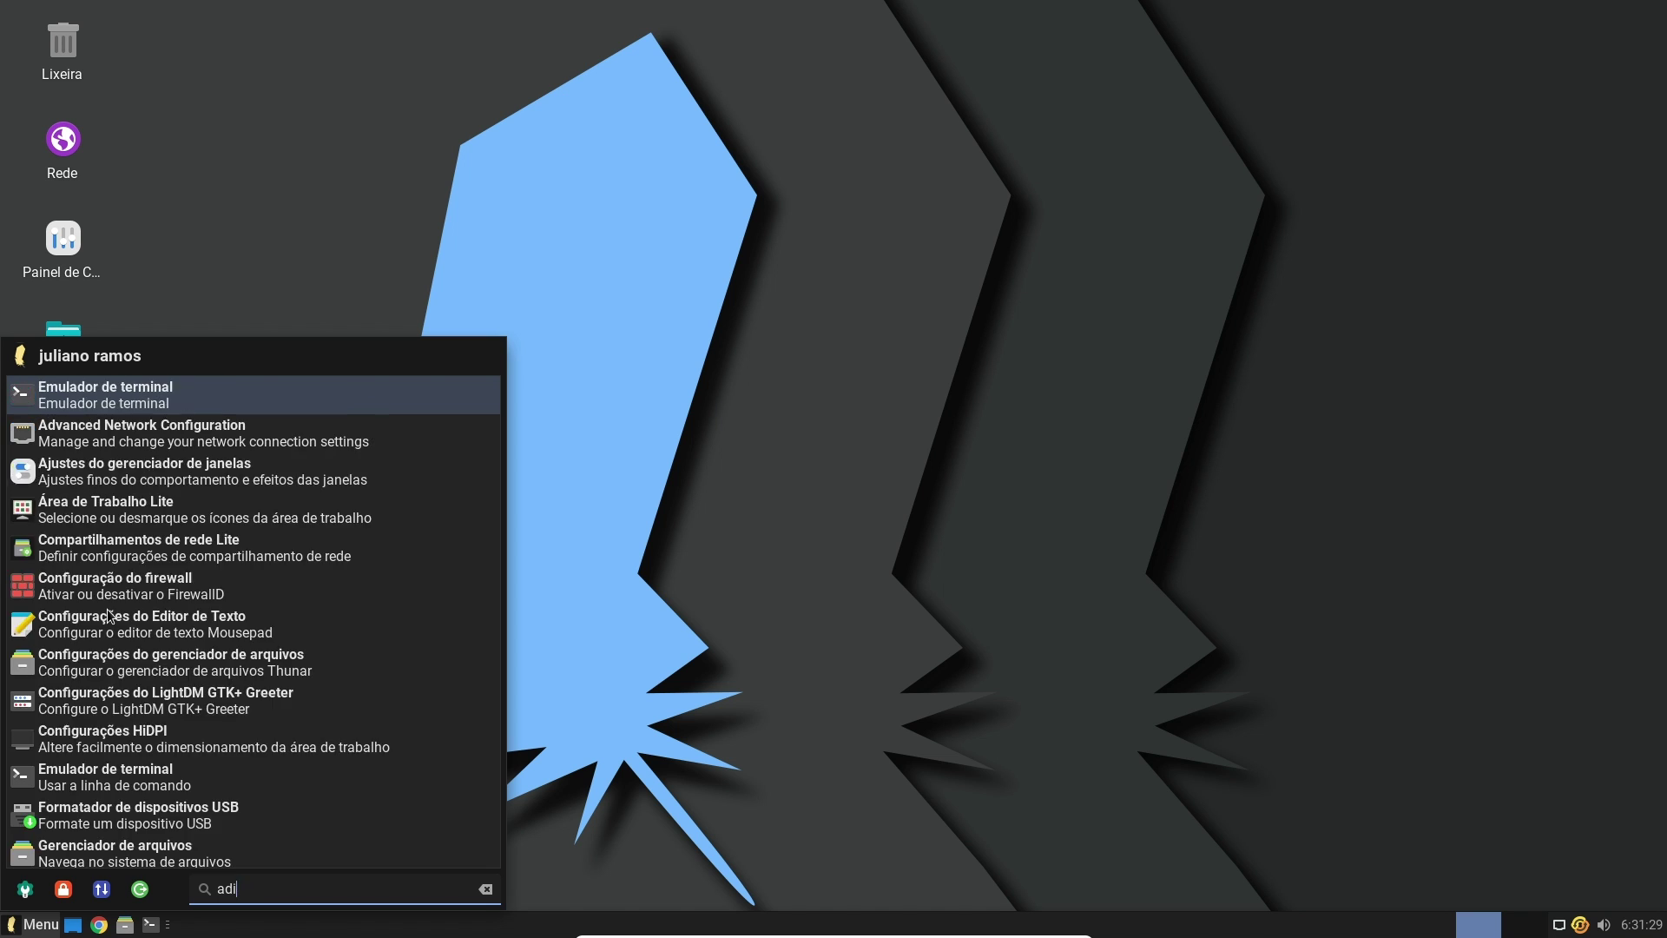
text(lite)
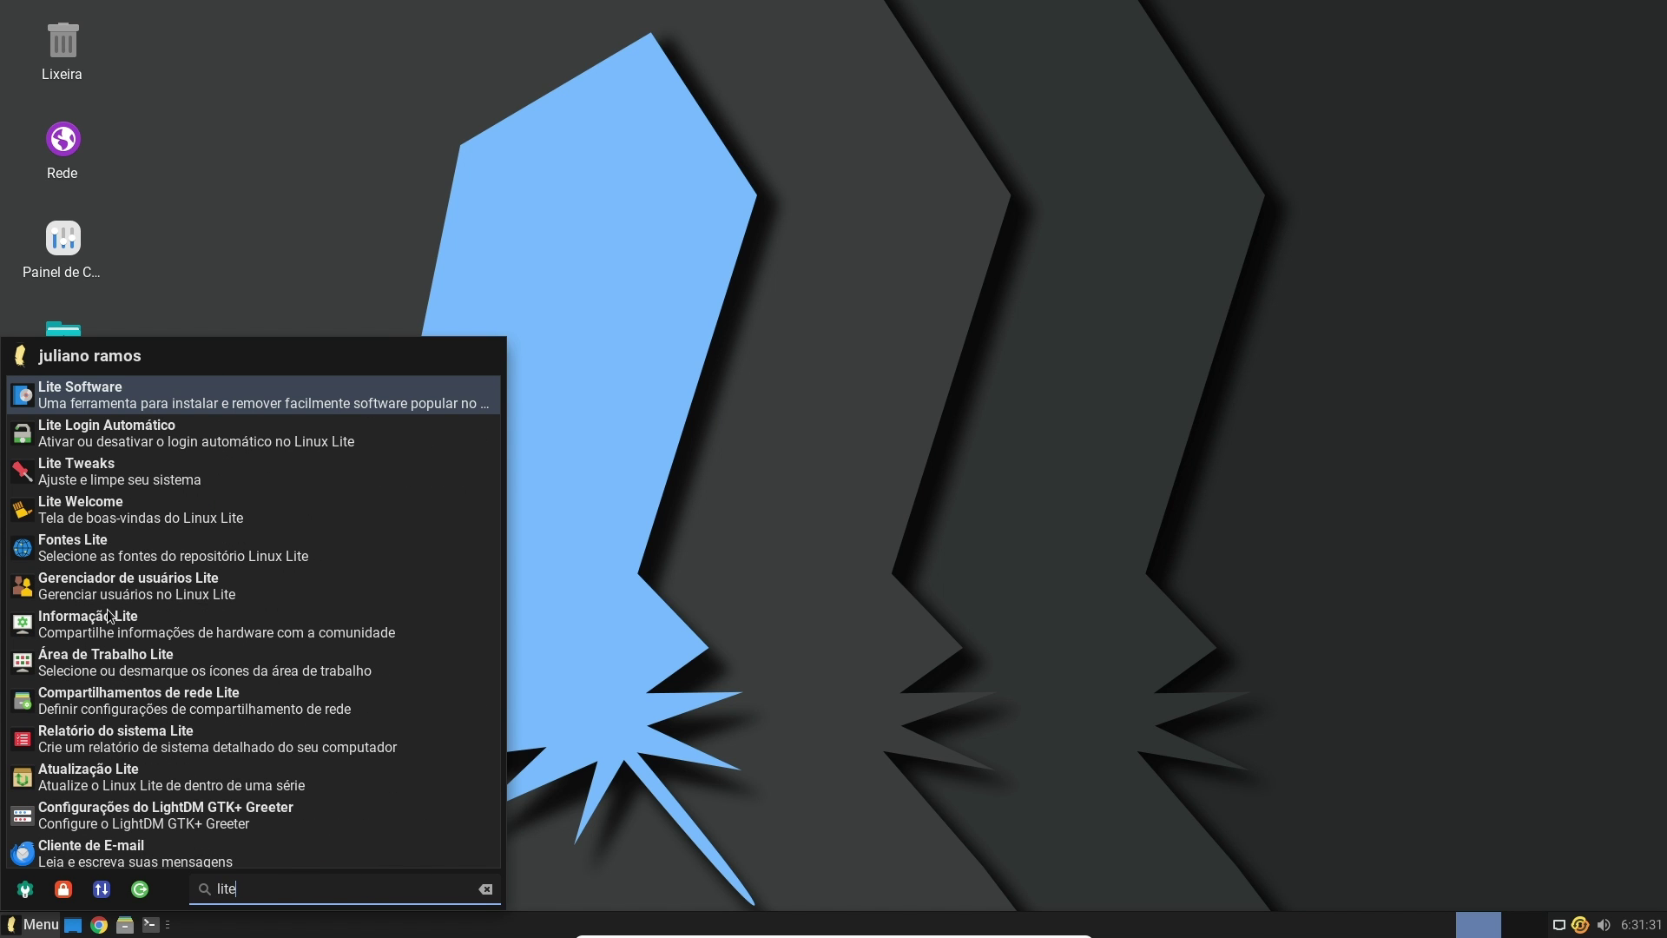
click(177, 400)
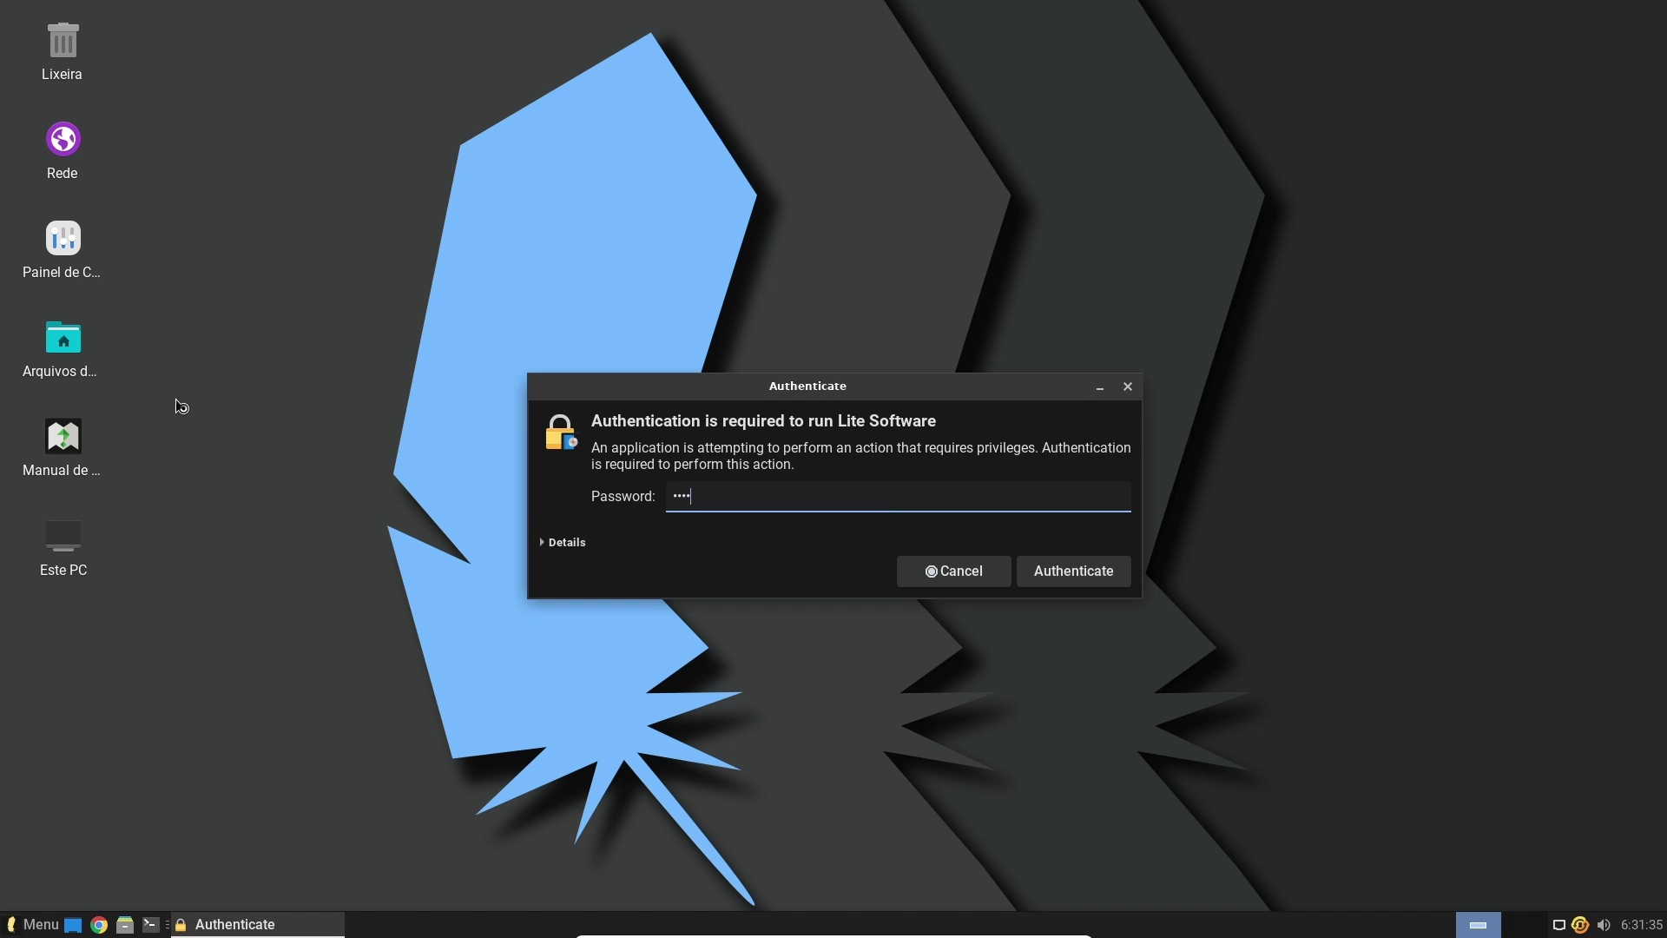
Authenticate, skip updating software sources, and open the Install Software catalogue
text(•)
key(Return)
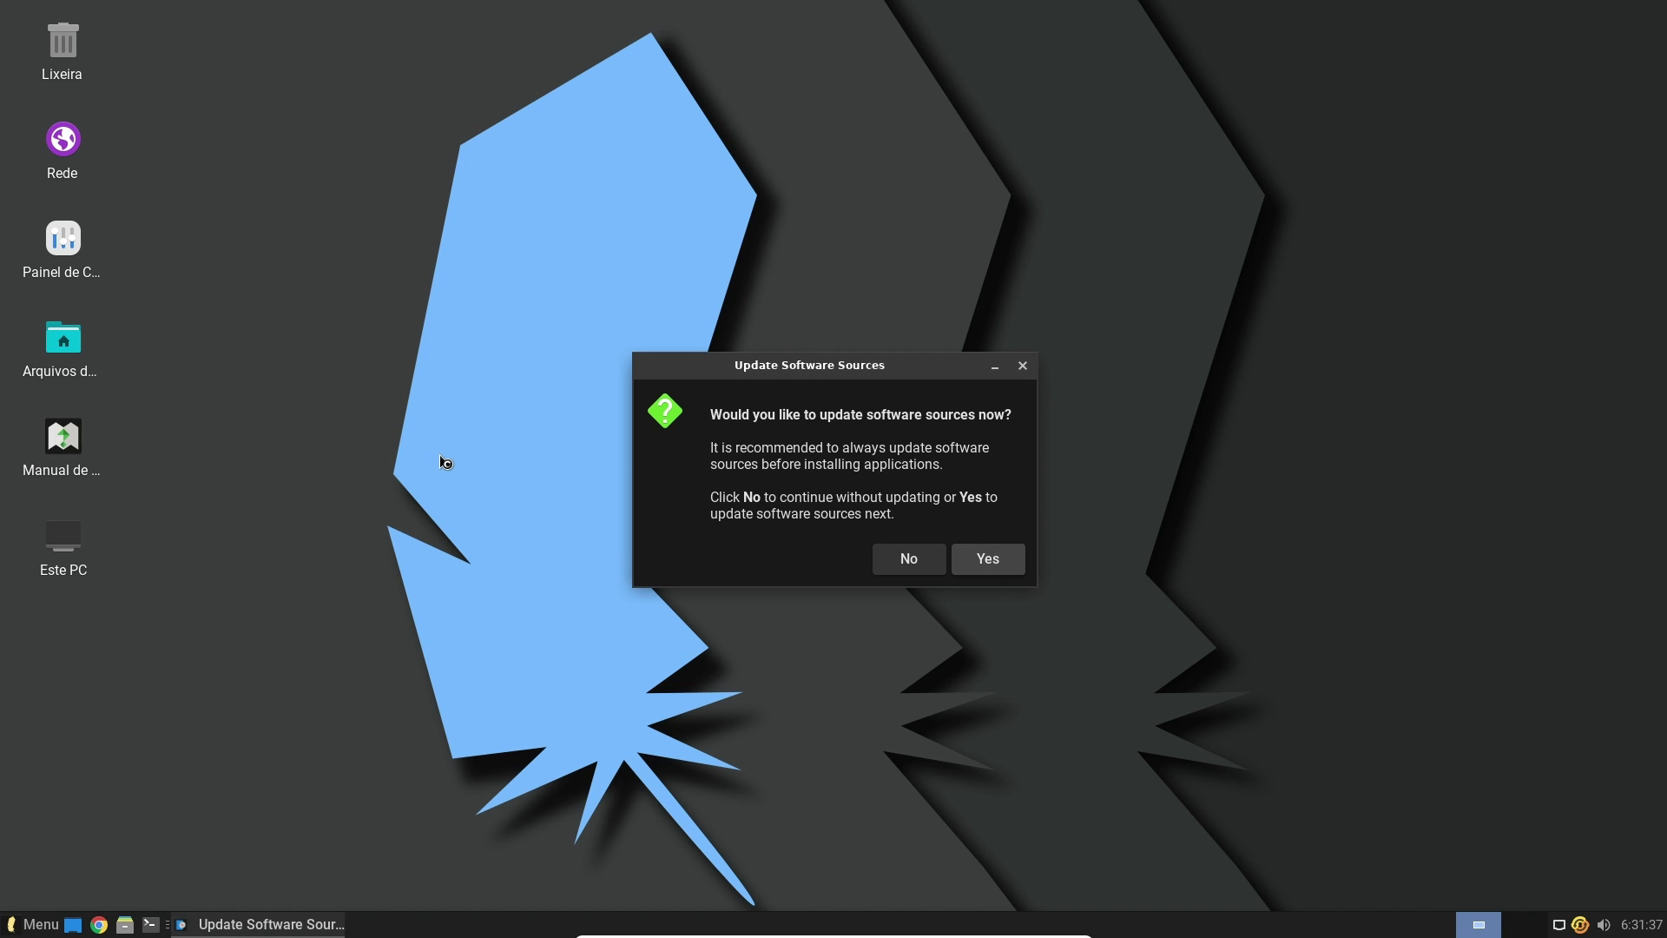
click(906, 563)
click(854, 465)
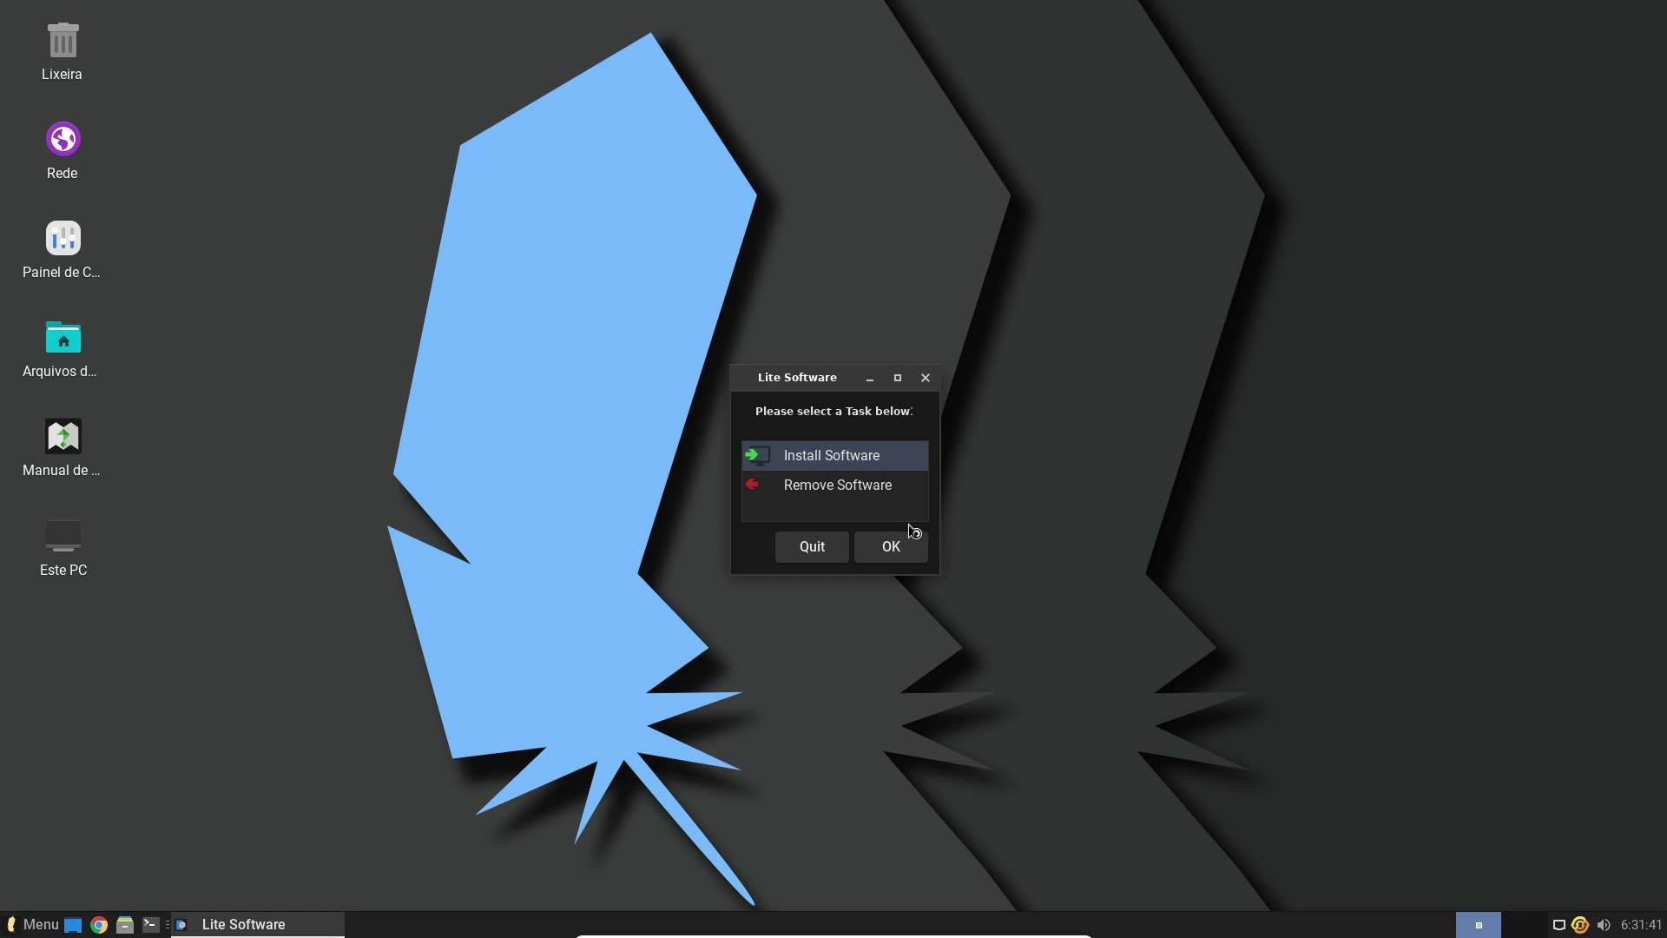
click(895, 551)
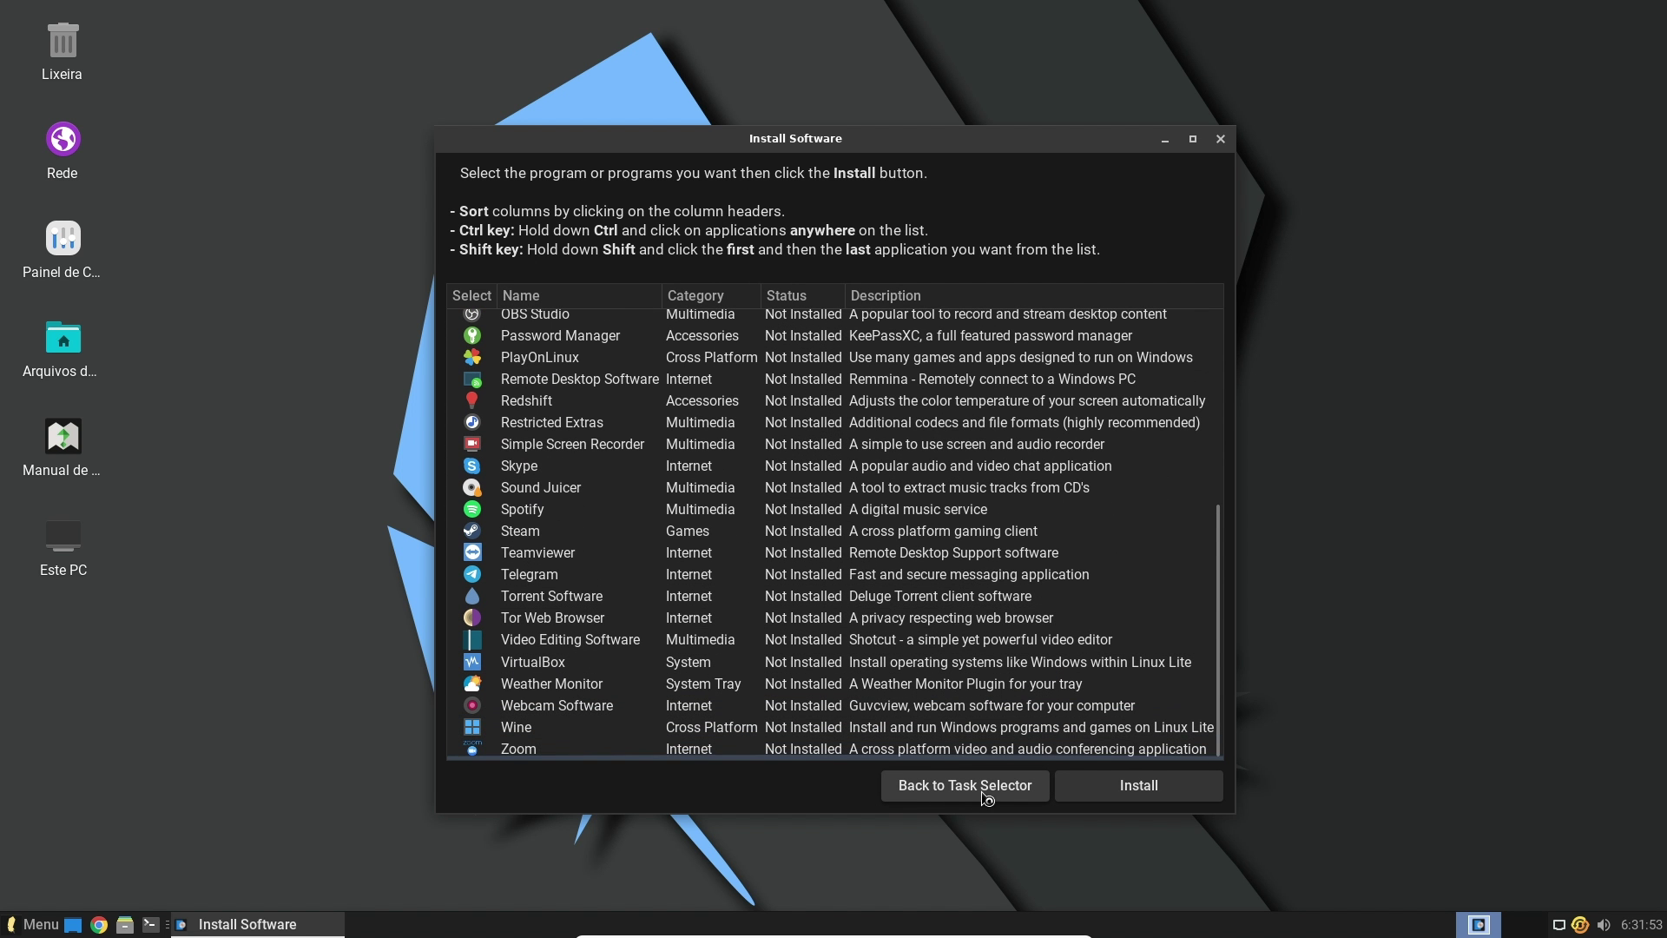
Scroll through the catalogue, close it, and bring up the application menu
scroll(998, 447, up, 5)
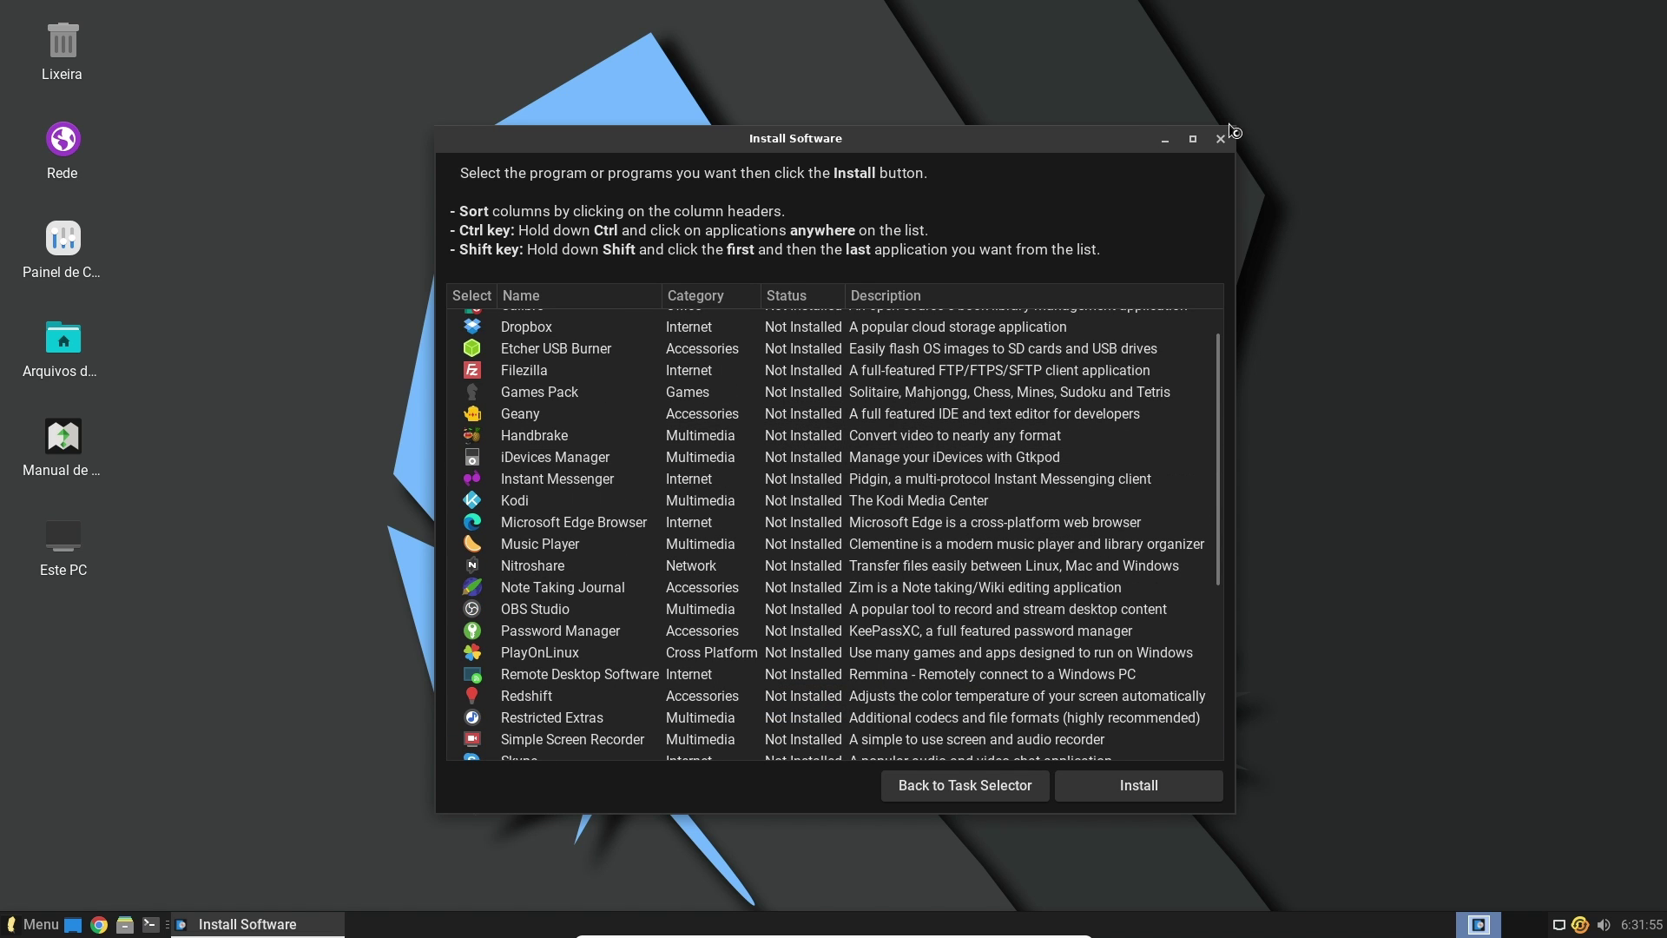
click(1220, 139)
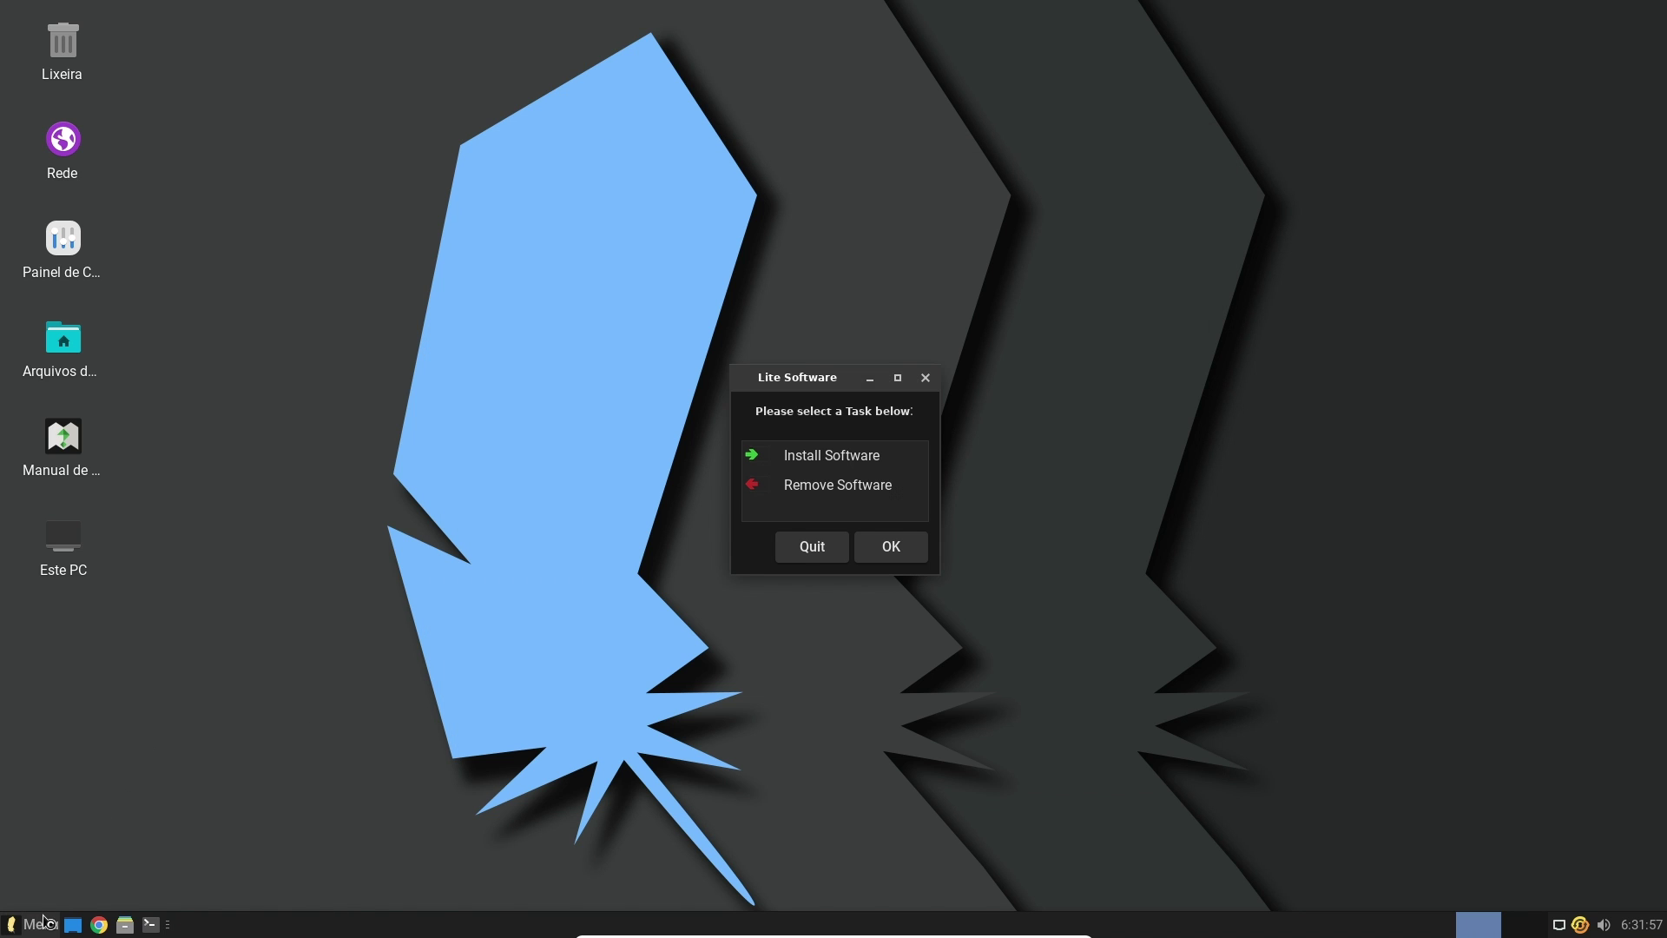
click(45, 920)
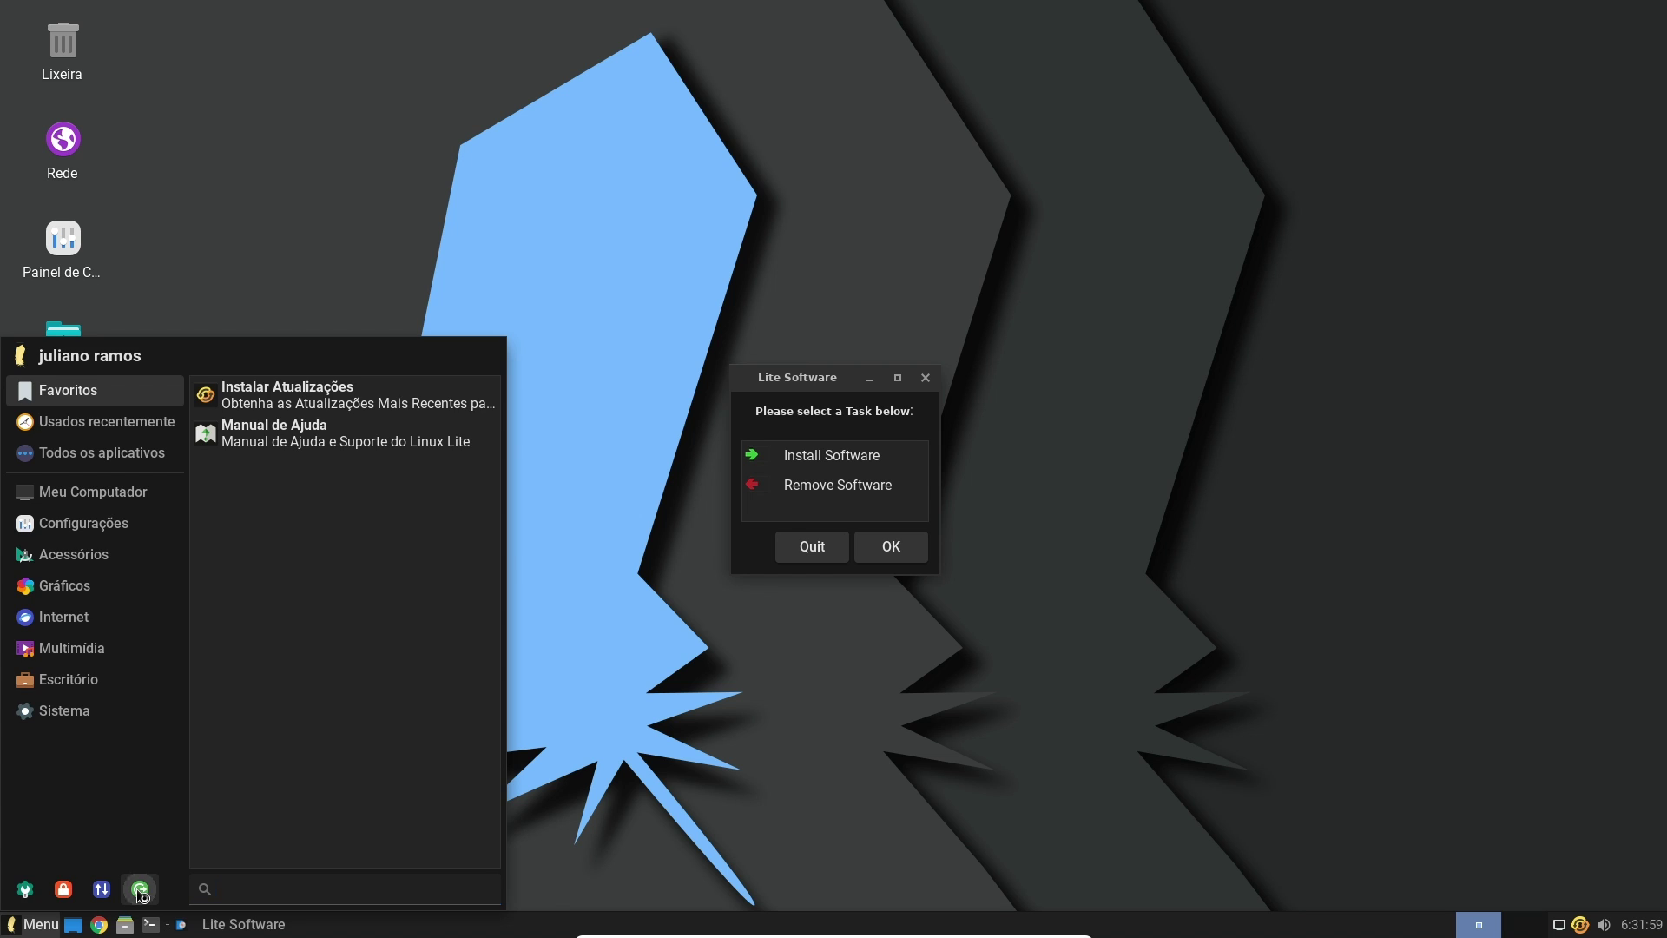
Choose Encerrar sessão from the menu's logout options, then log back in with the password
click(140, 889)
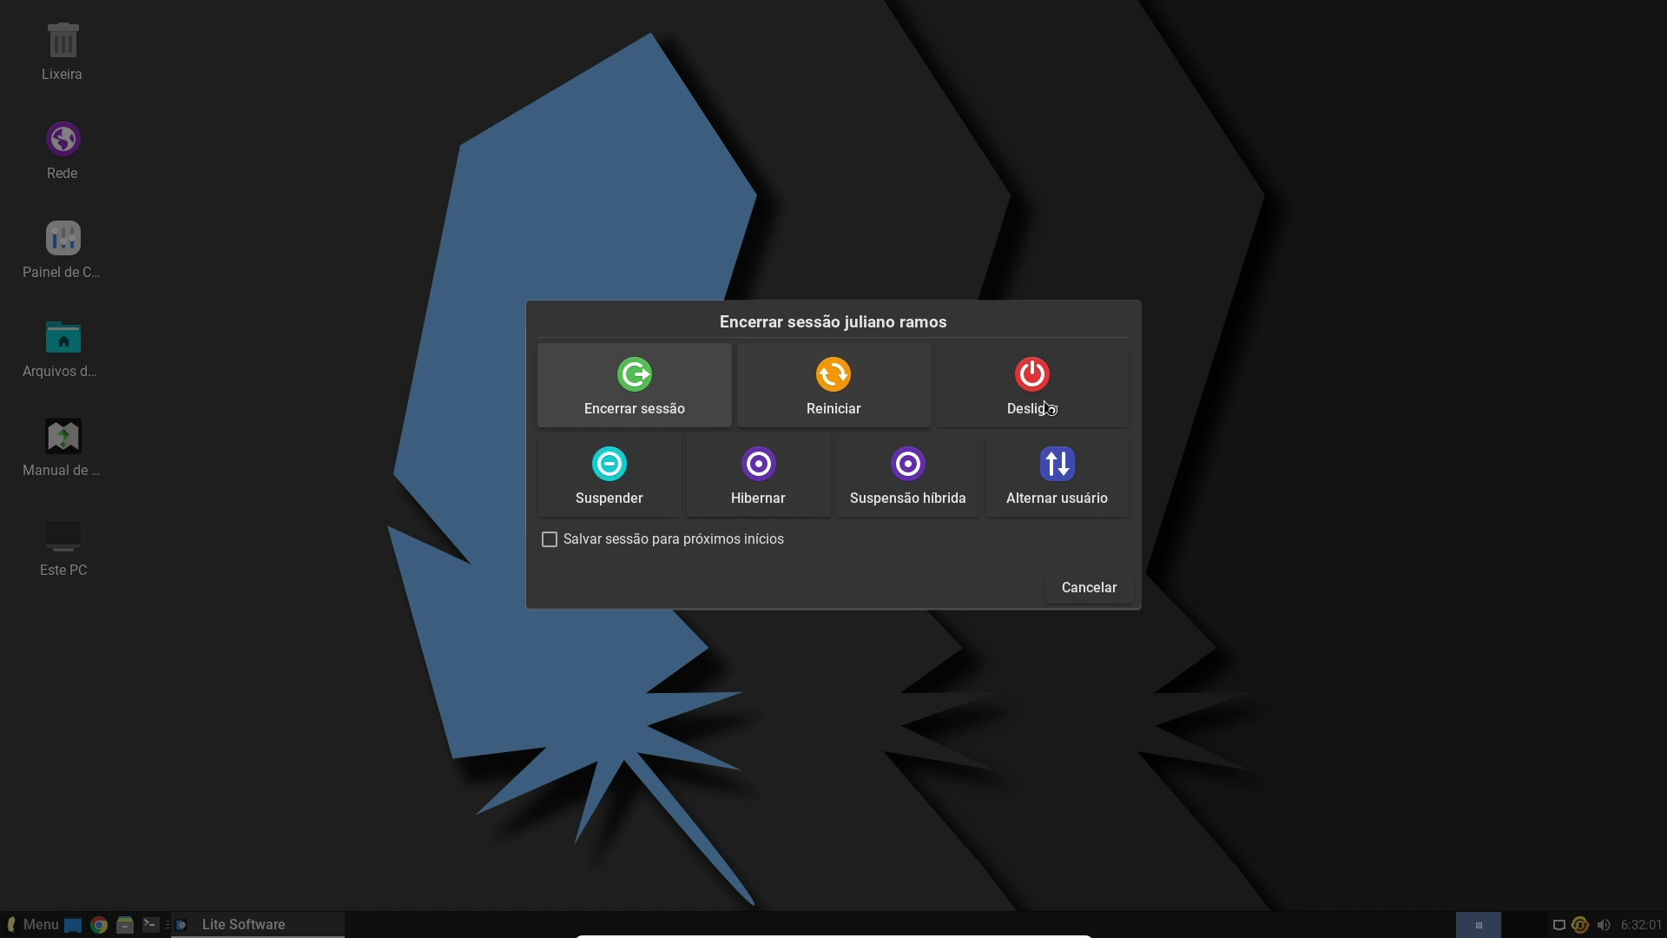
click(613, 408)
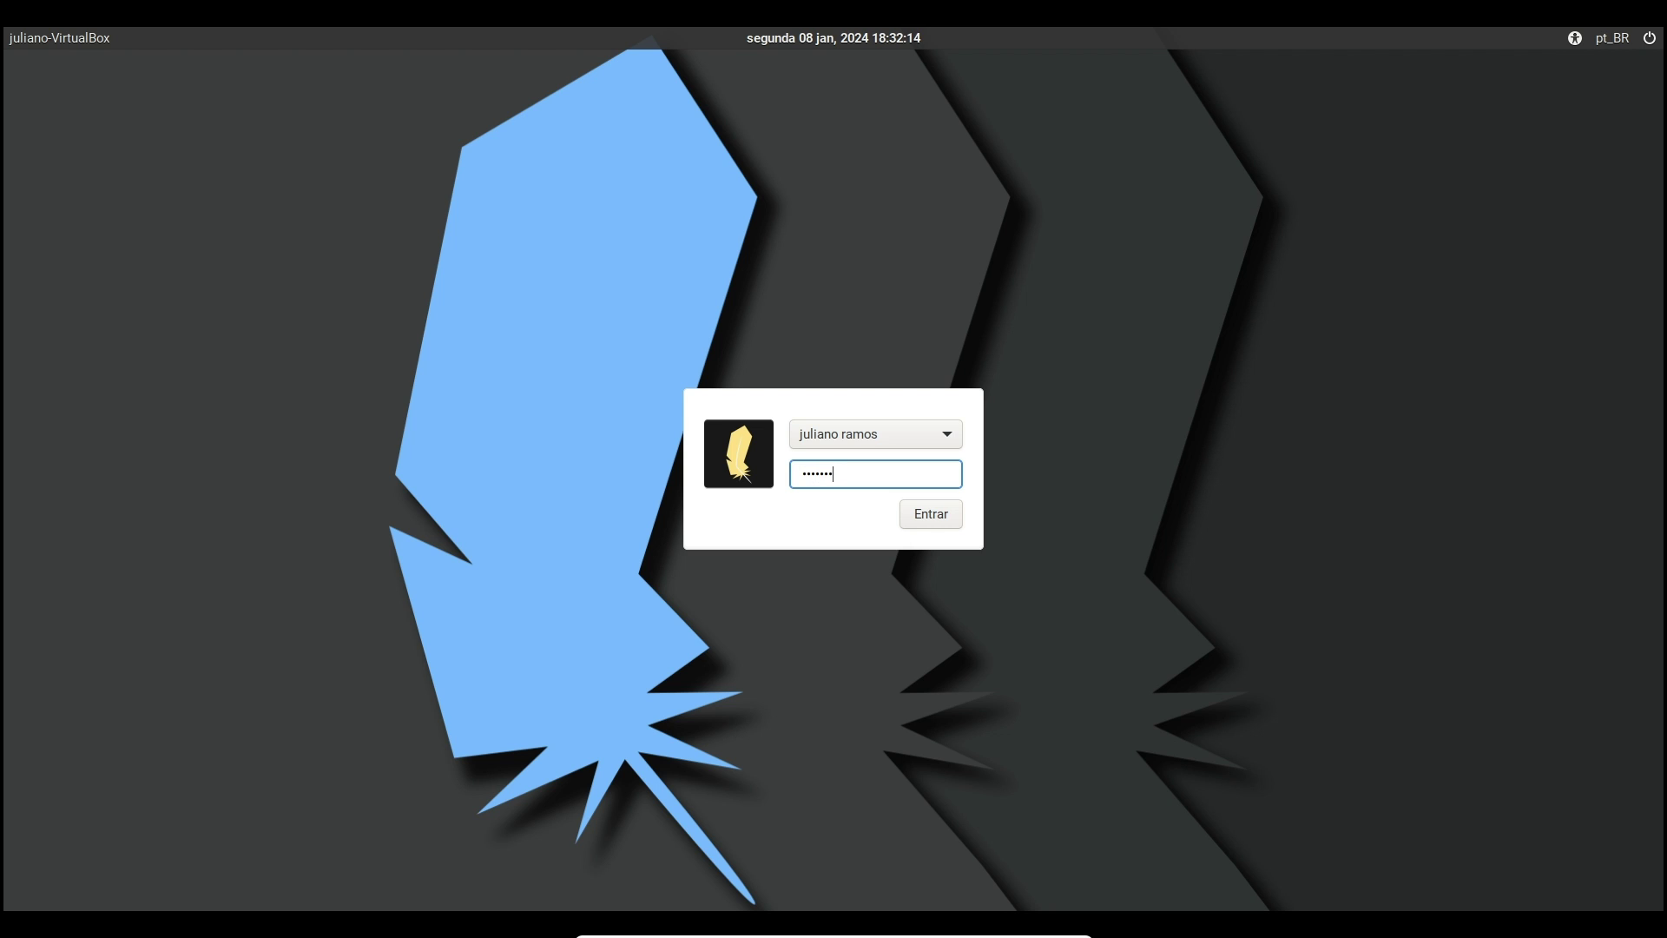
key(Return)
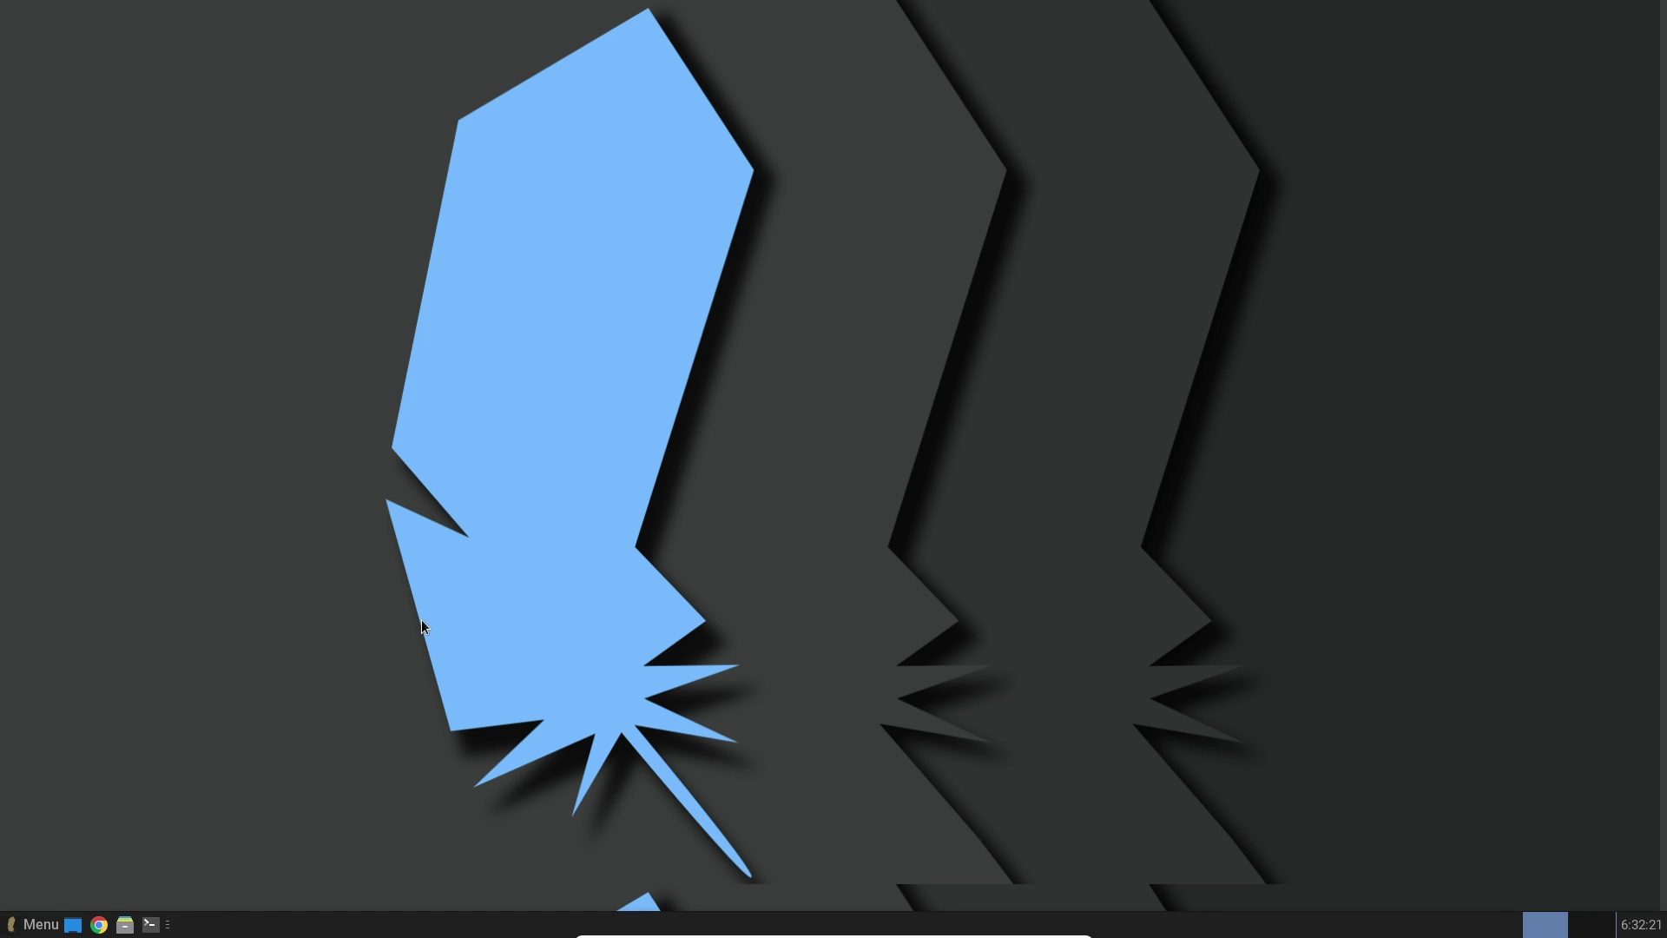
Launch Navegador Web from the Internet menu, close Firefox, and reopen the application menu
click(39, 925)
click(81, 623)
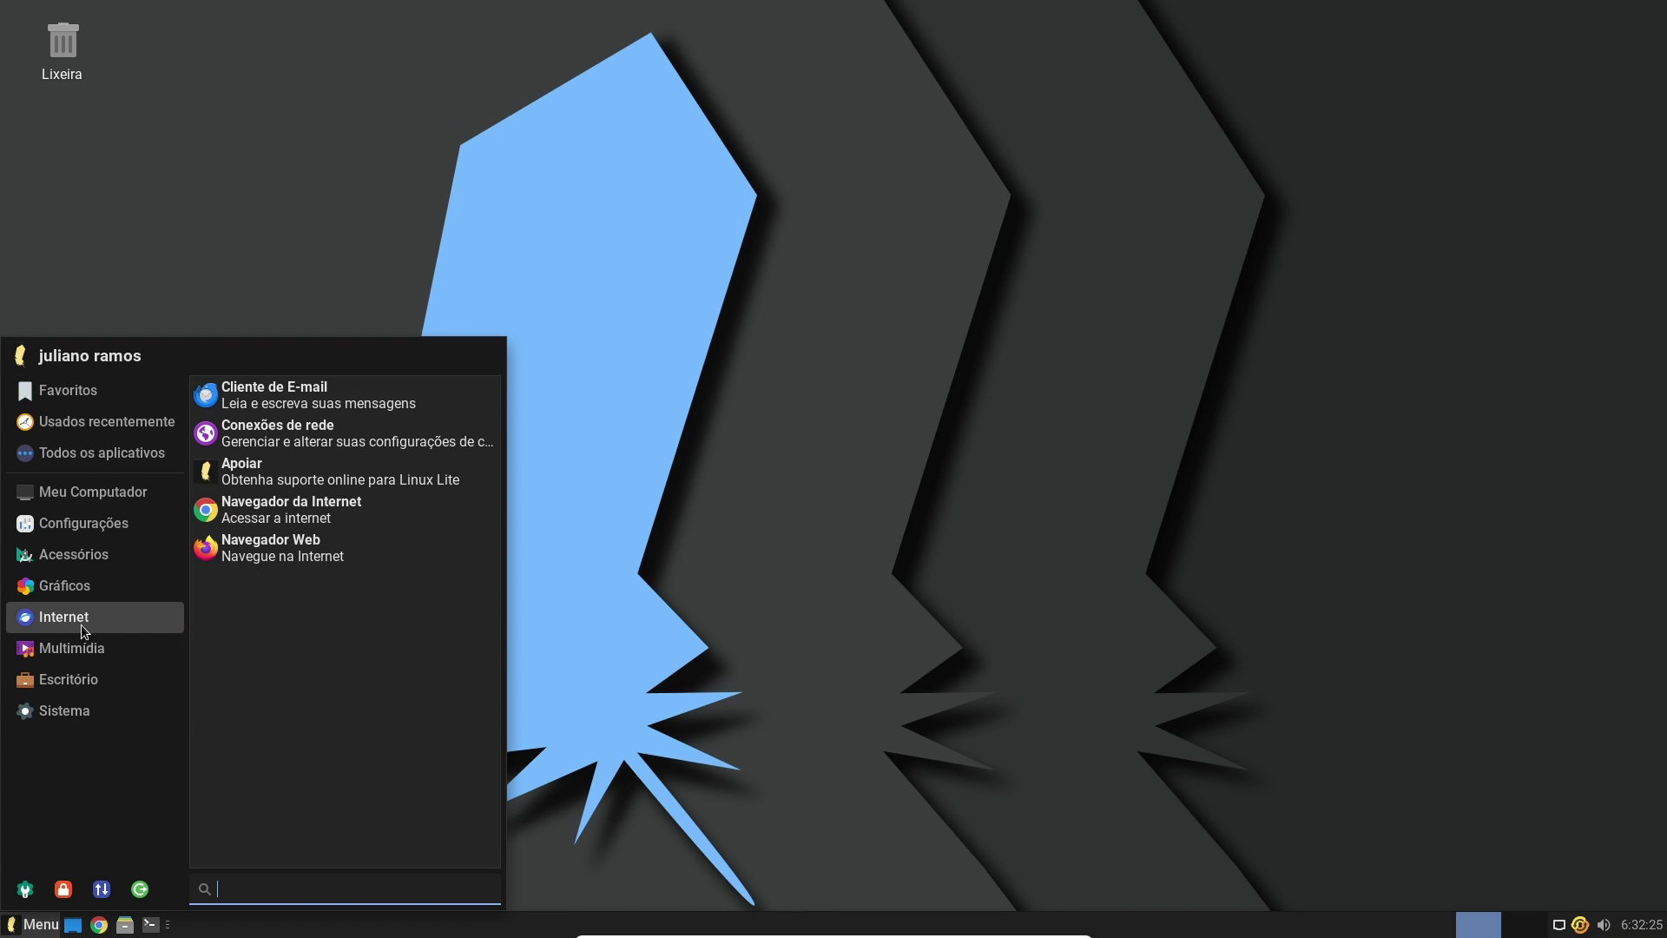
click(333, 560)
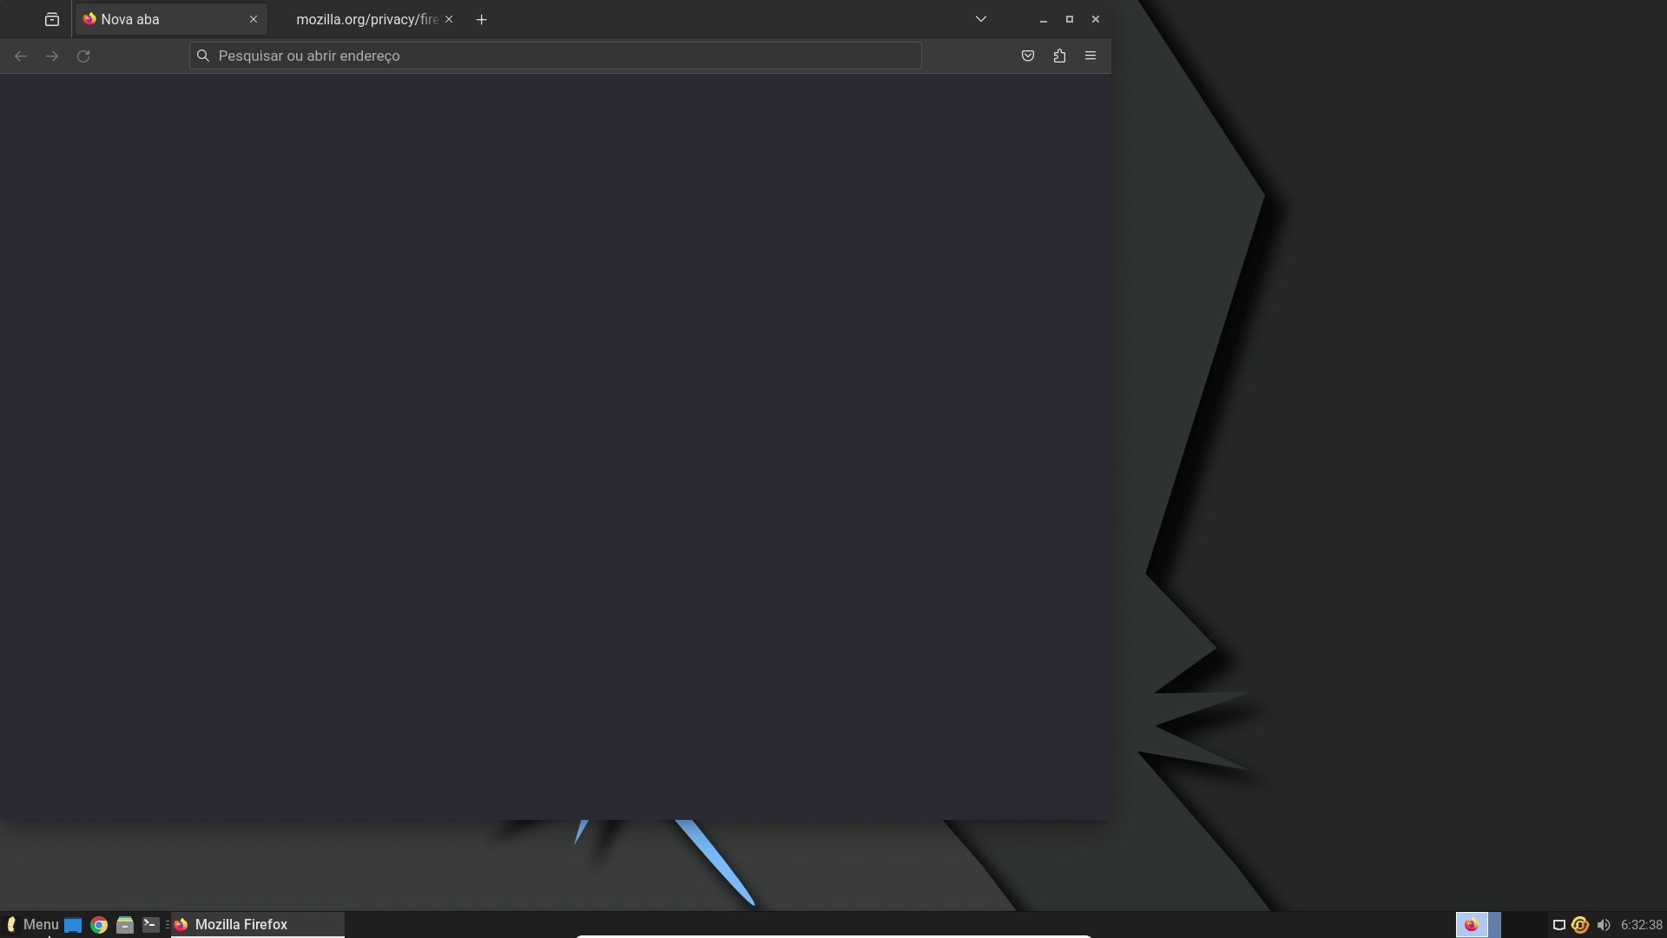
click(1096, 20)
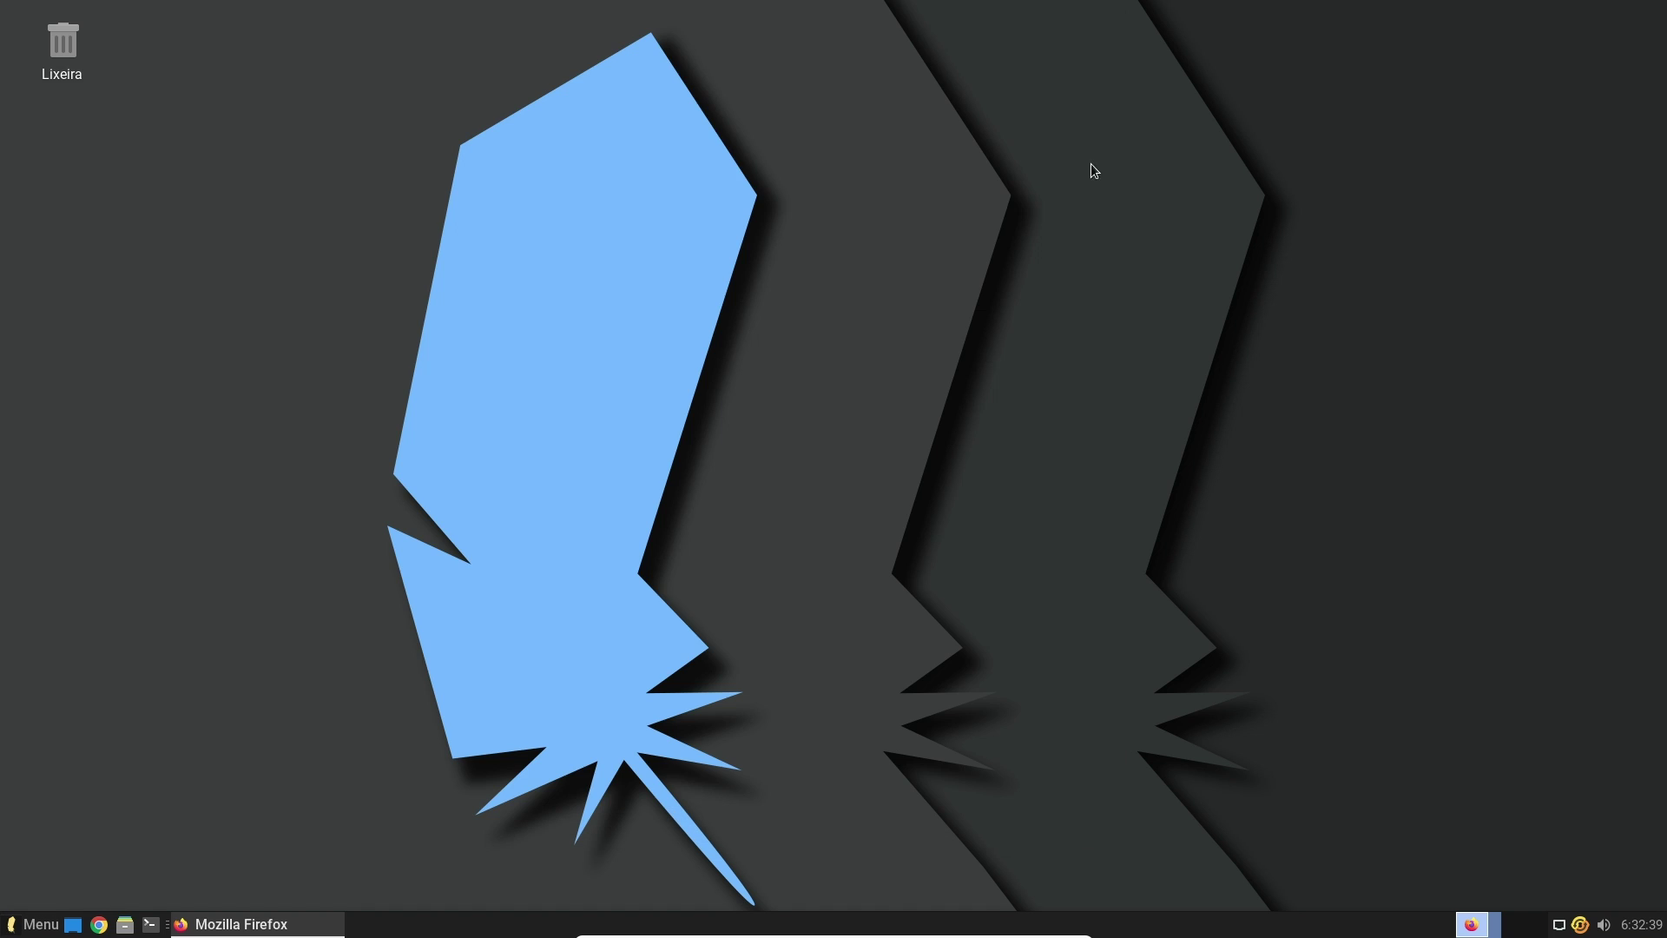
click(41, 923)
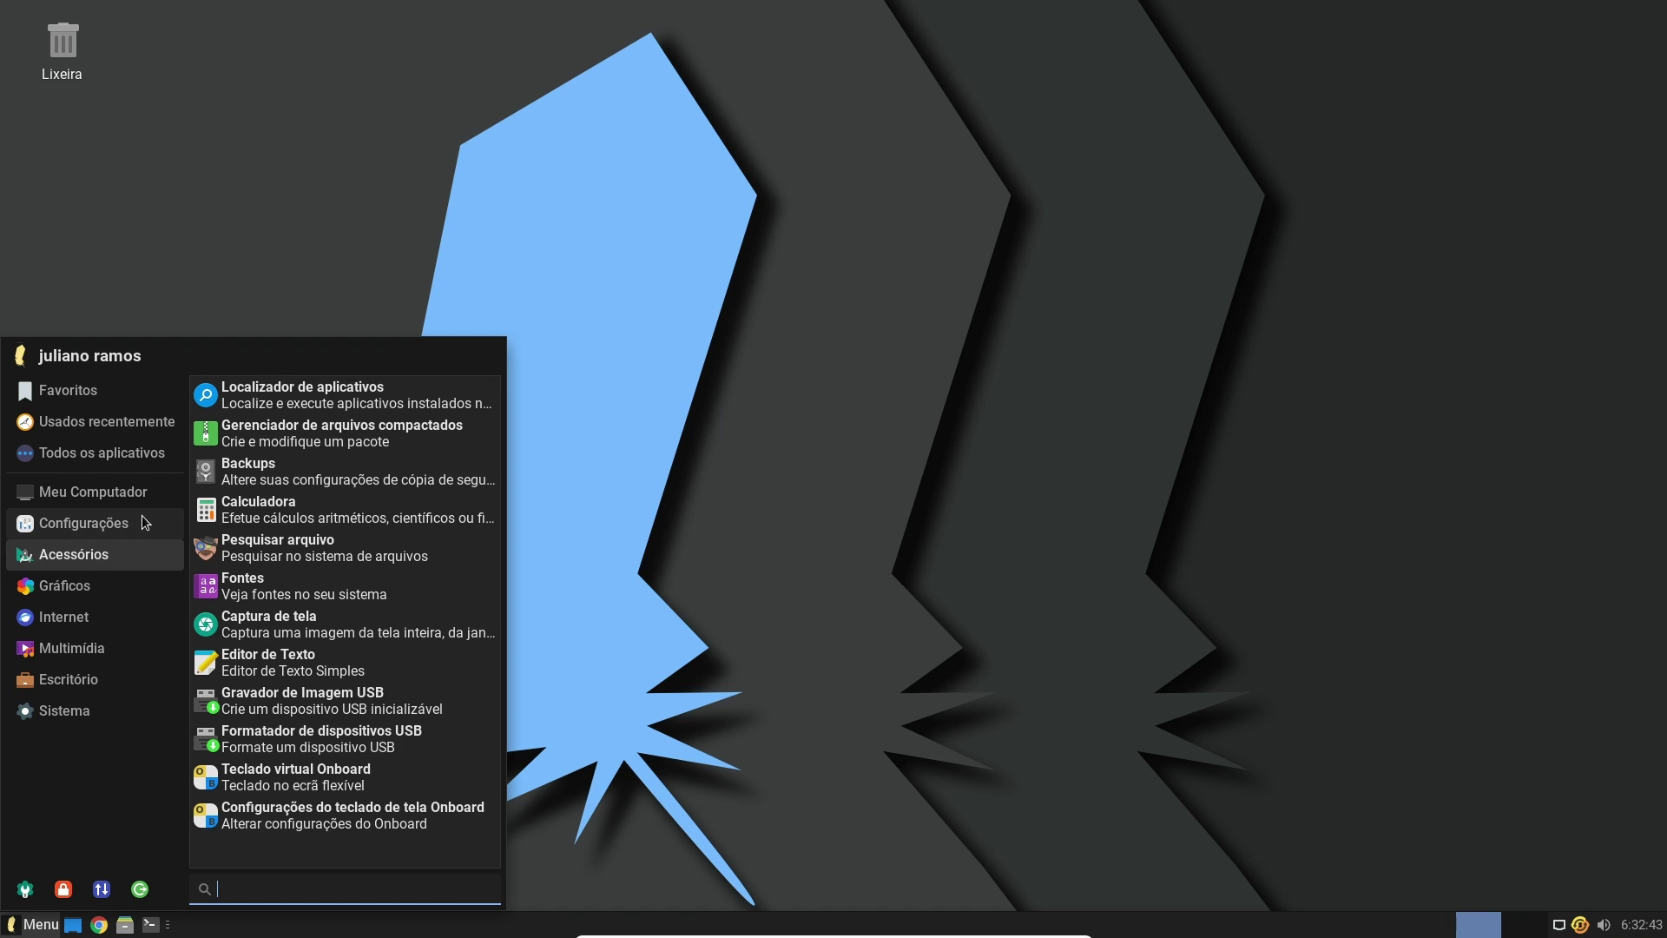
Launch Lite Tweaks from a 'lite' menu search and tick the Kernel Installer task
text(lit)
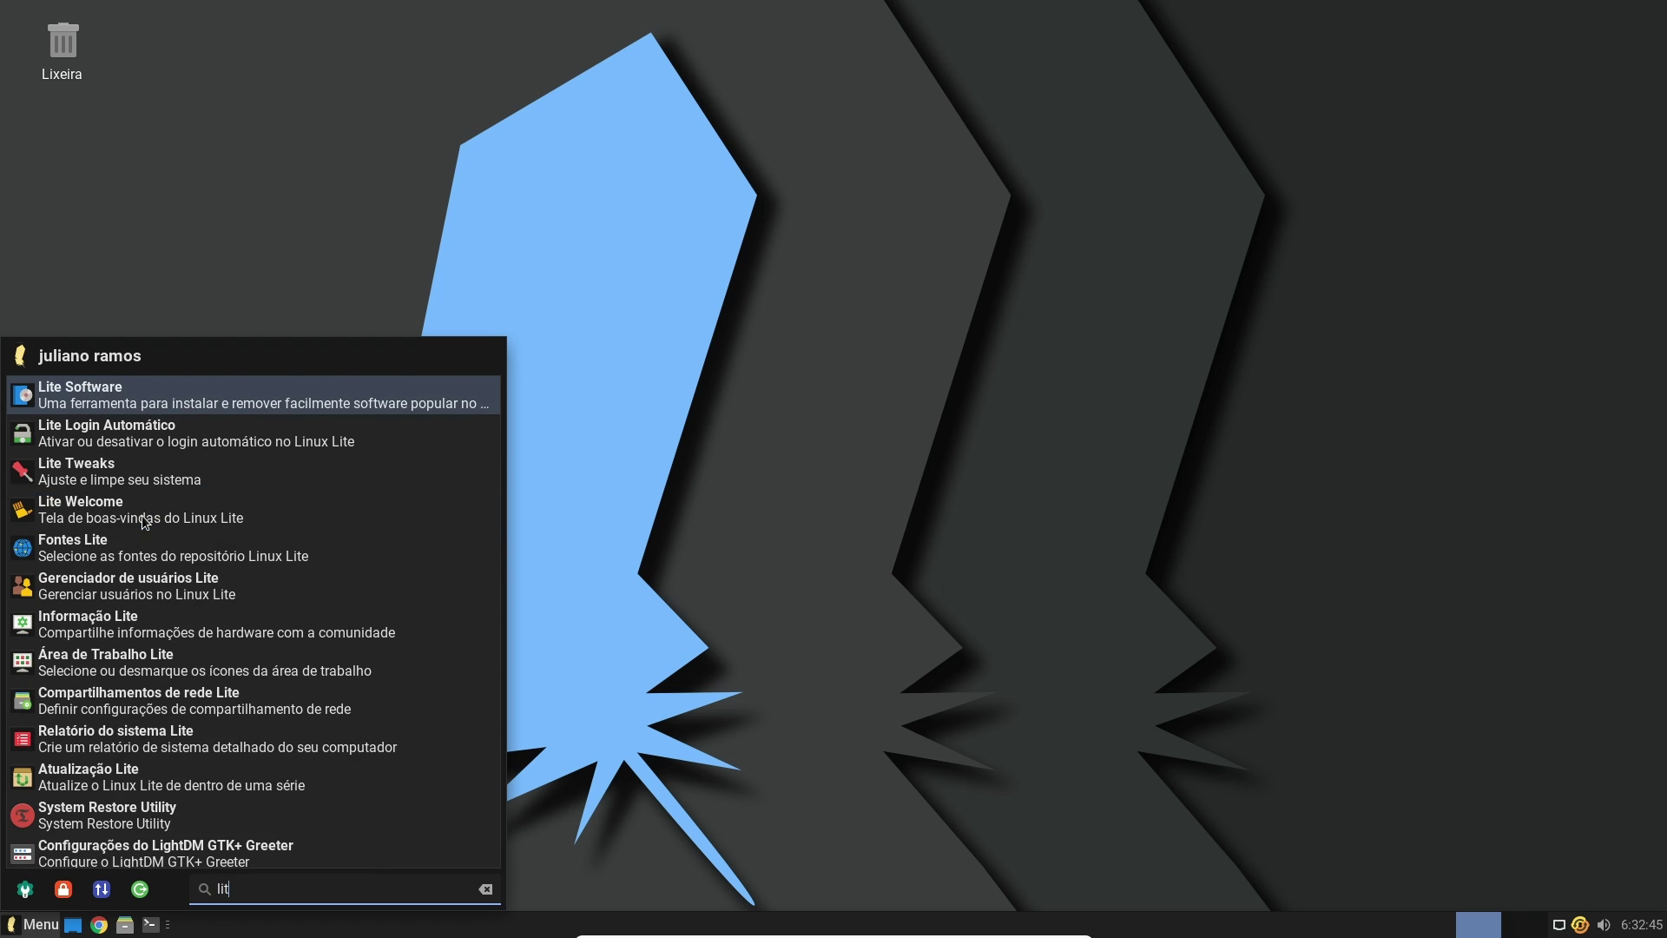
text(e)
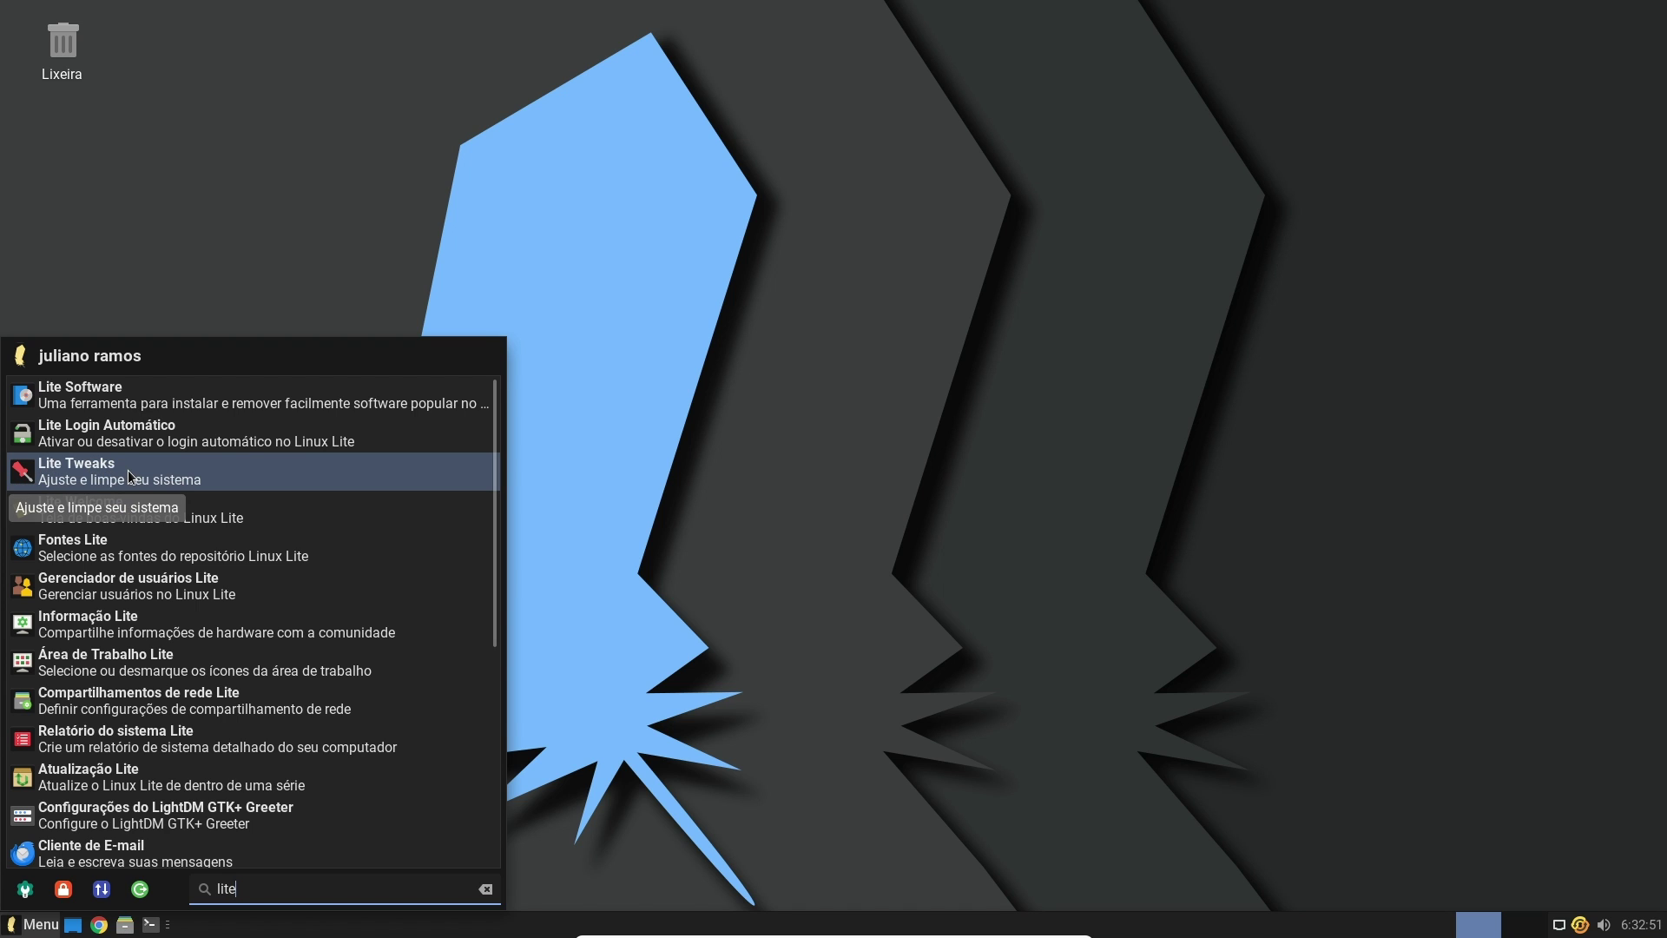
click(128, 470)
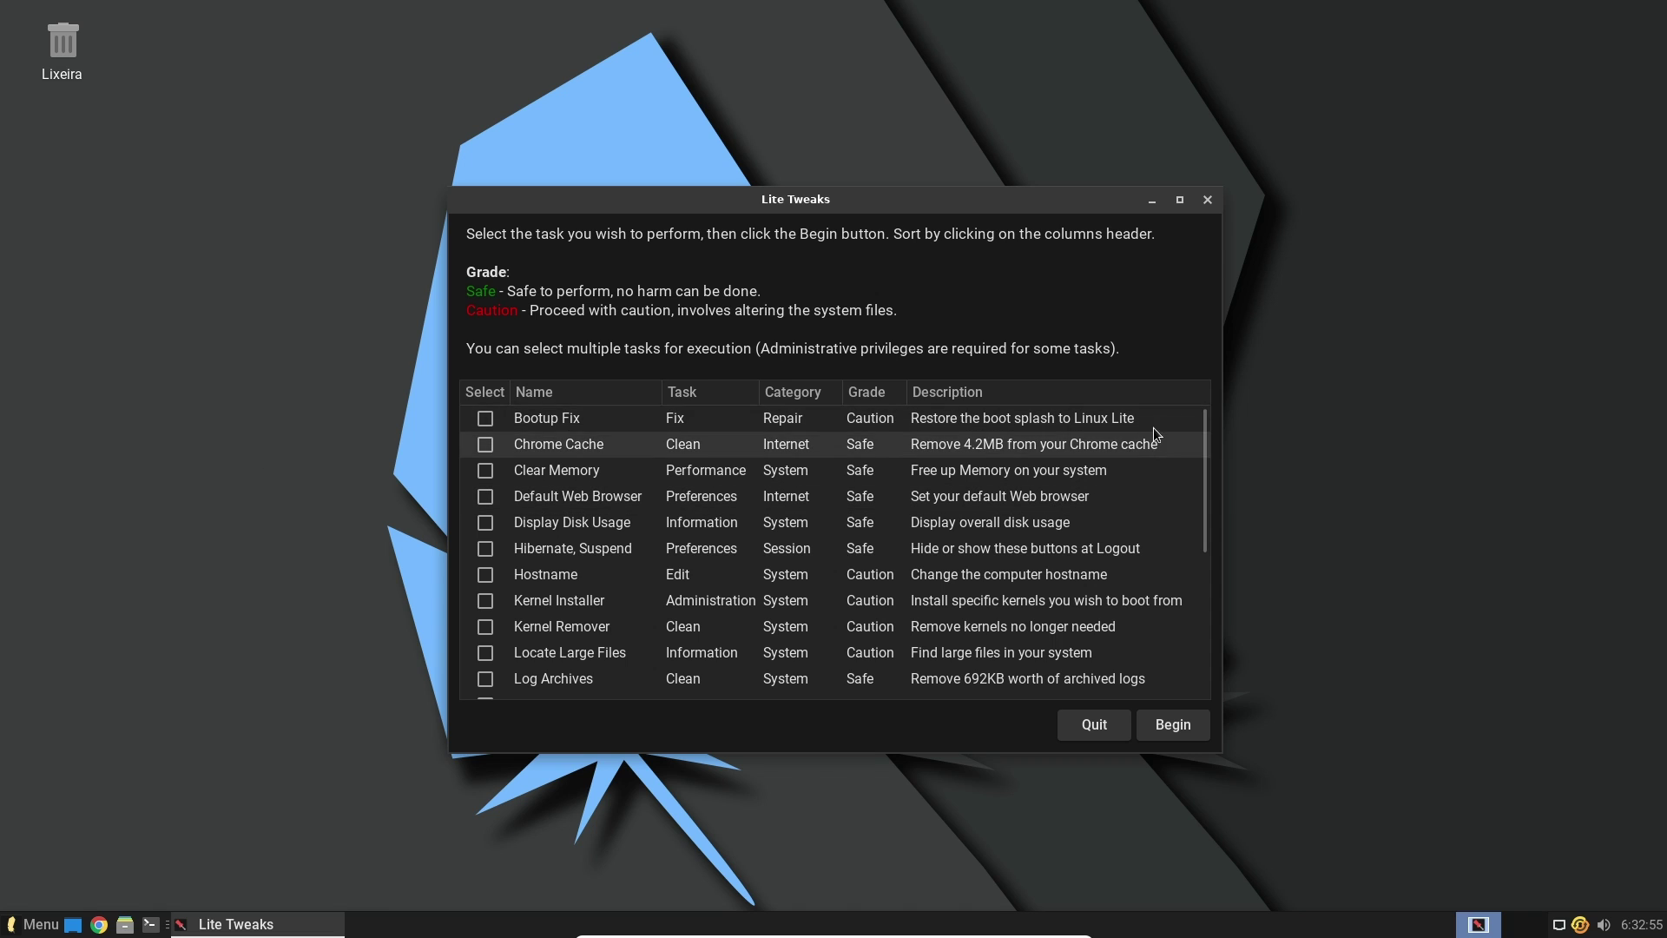
drag(1206, 425, 1205, 414)
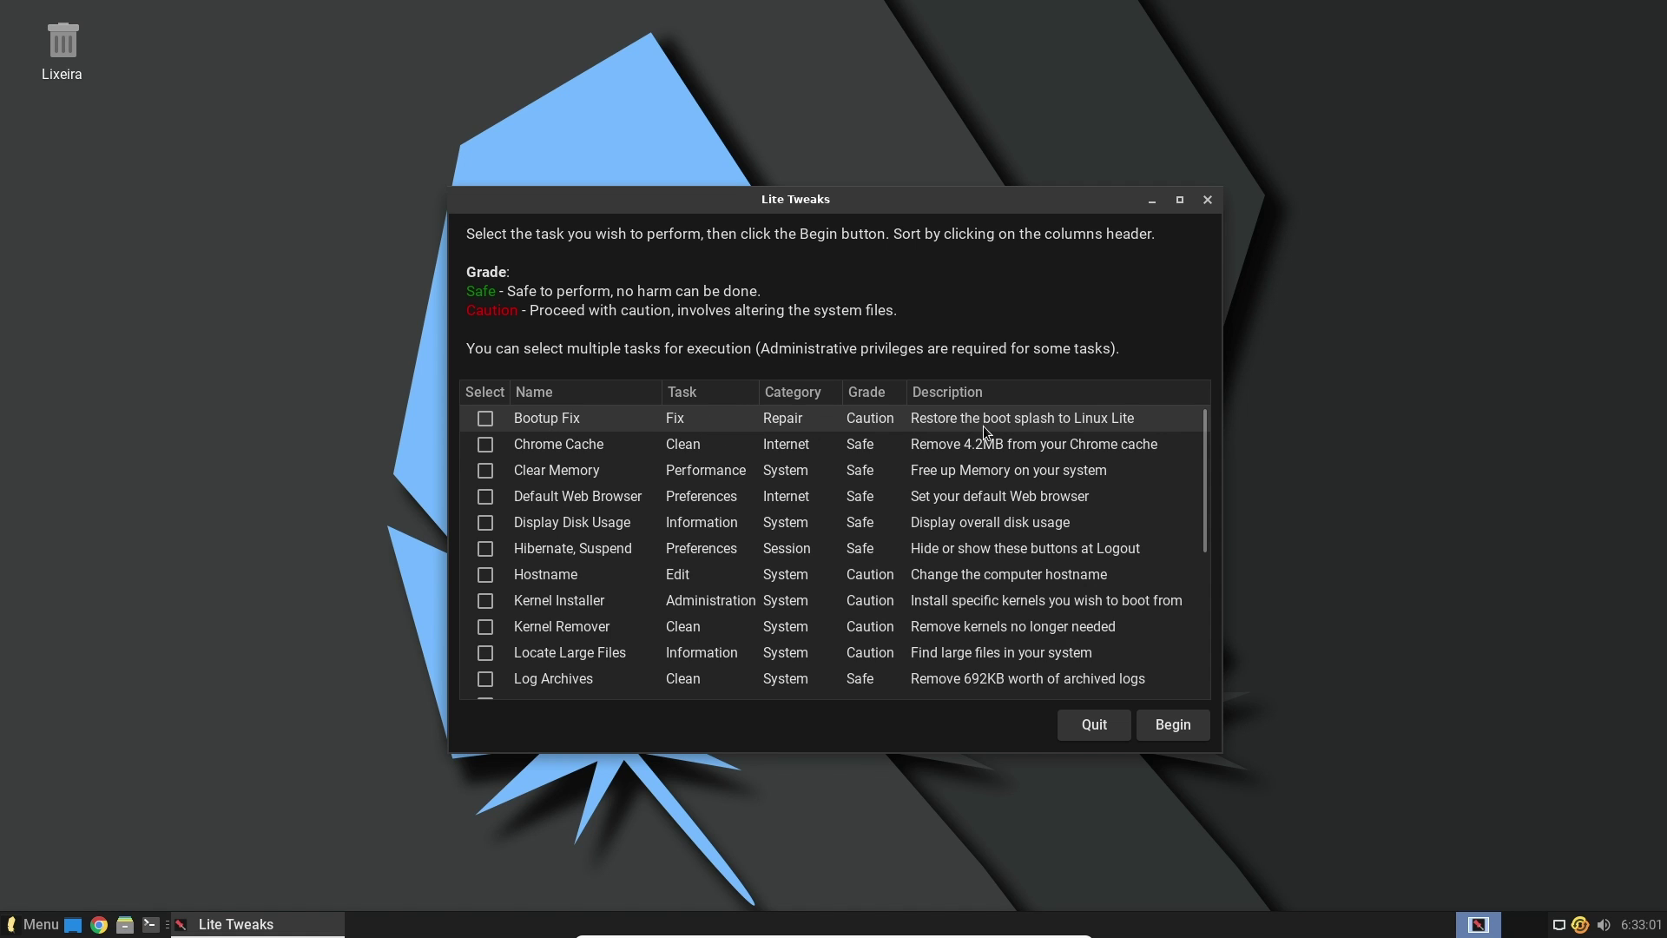
drag(1202, 416, 1201, 424)
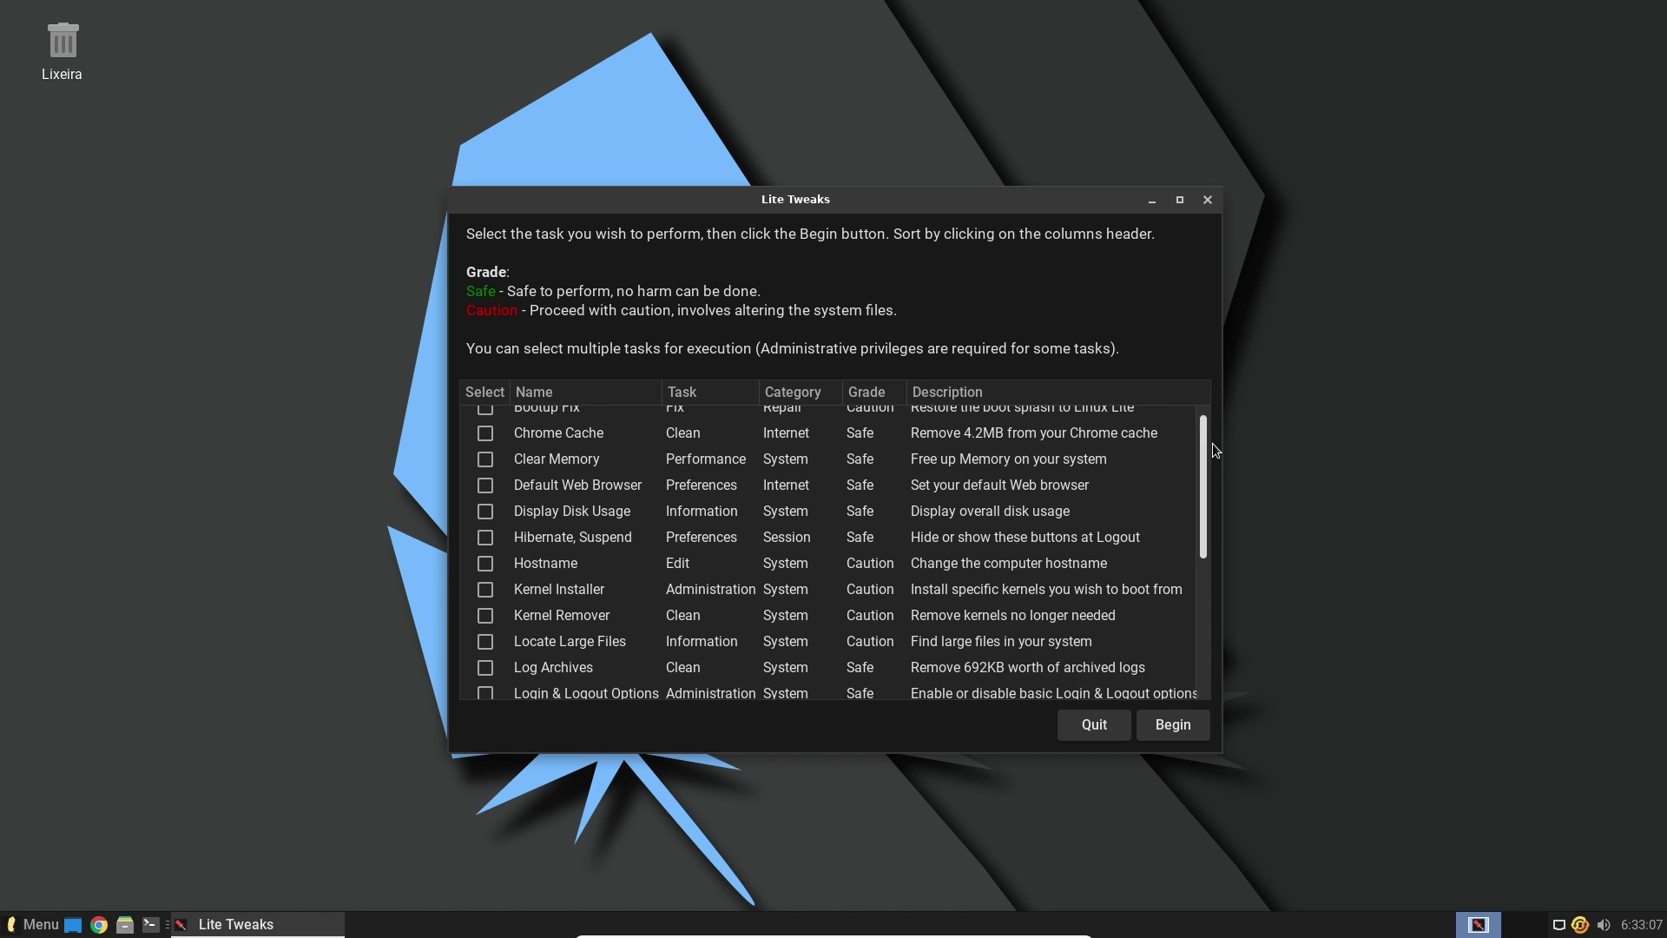
scroll(1212, 443, up, 1)
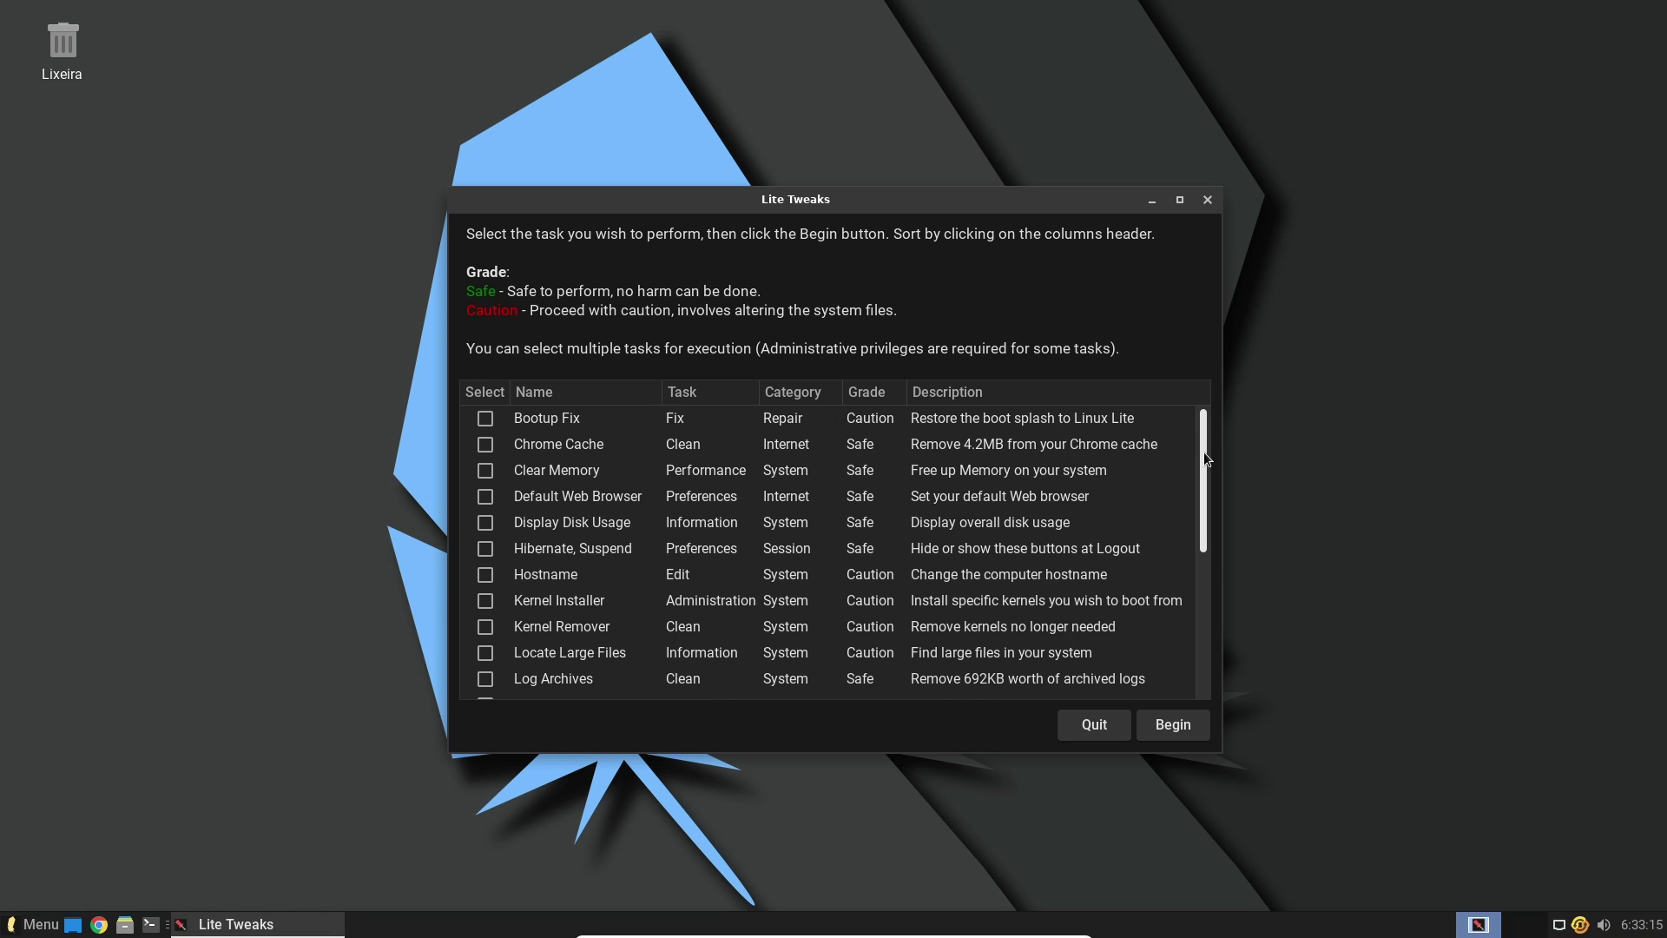
drag(1203, 452, 1208, 367)
click(485, 602)
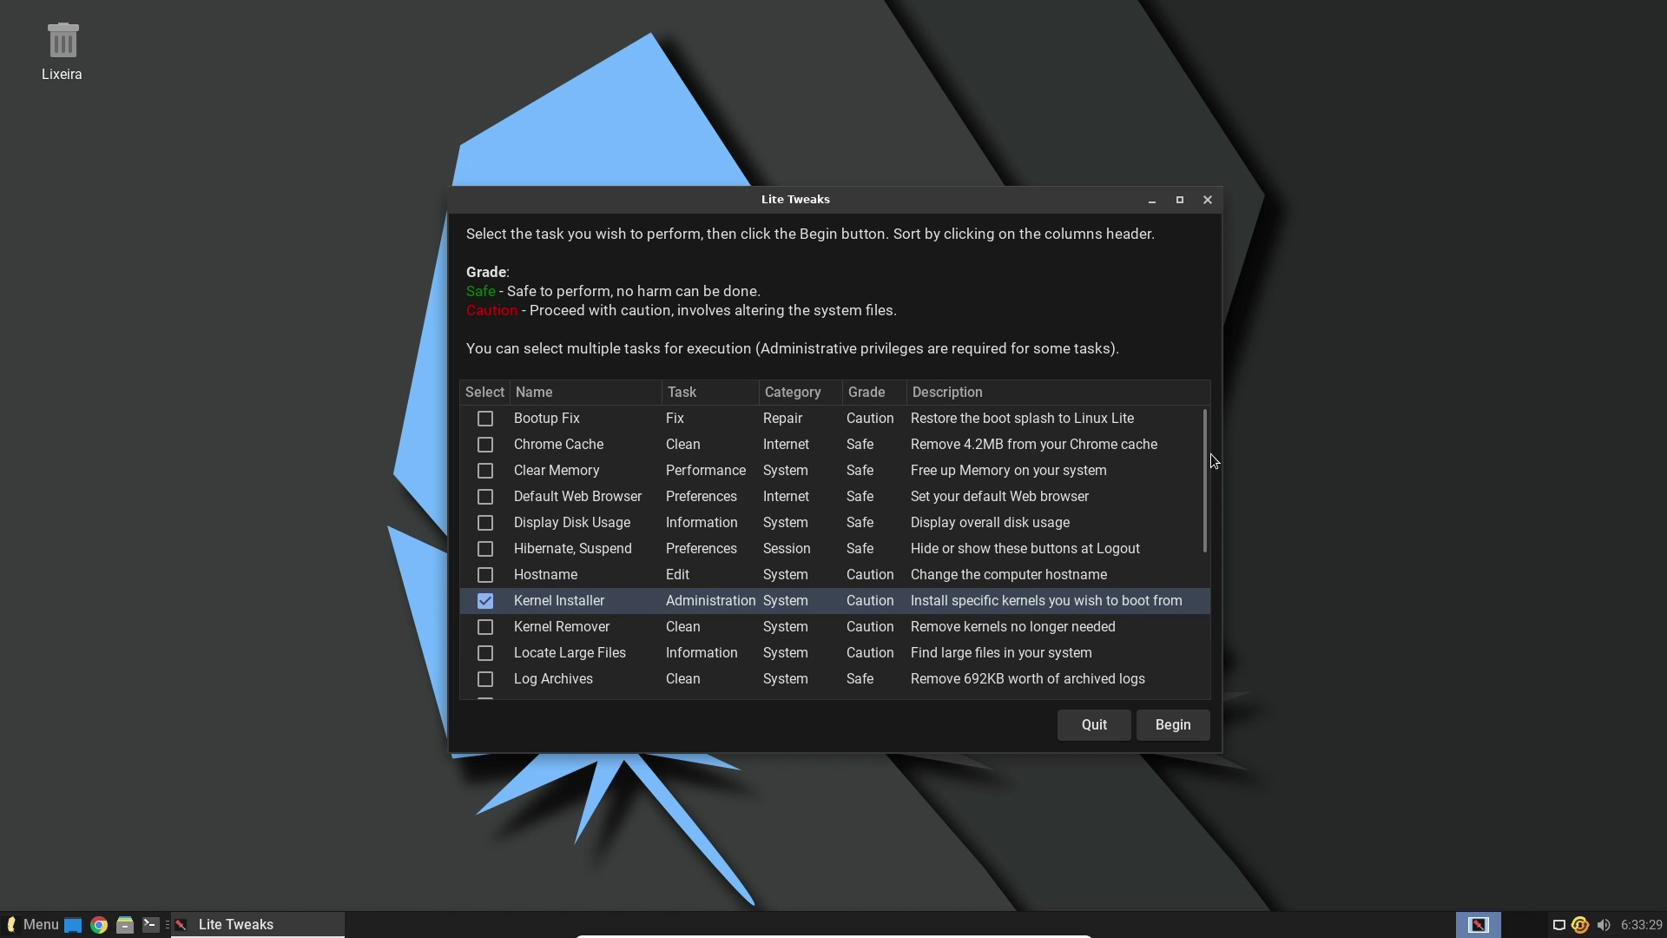
mouse_move(1206, 471)
mouse_down()
mouse_move(1230, 617)
mouse_move(1196, 450)
mouse_up()
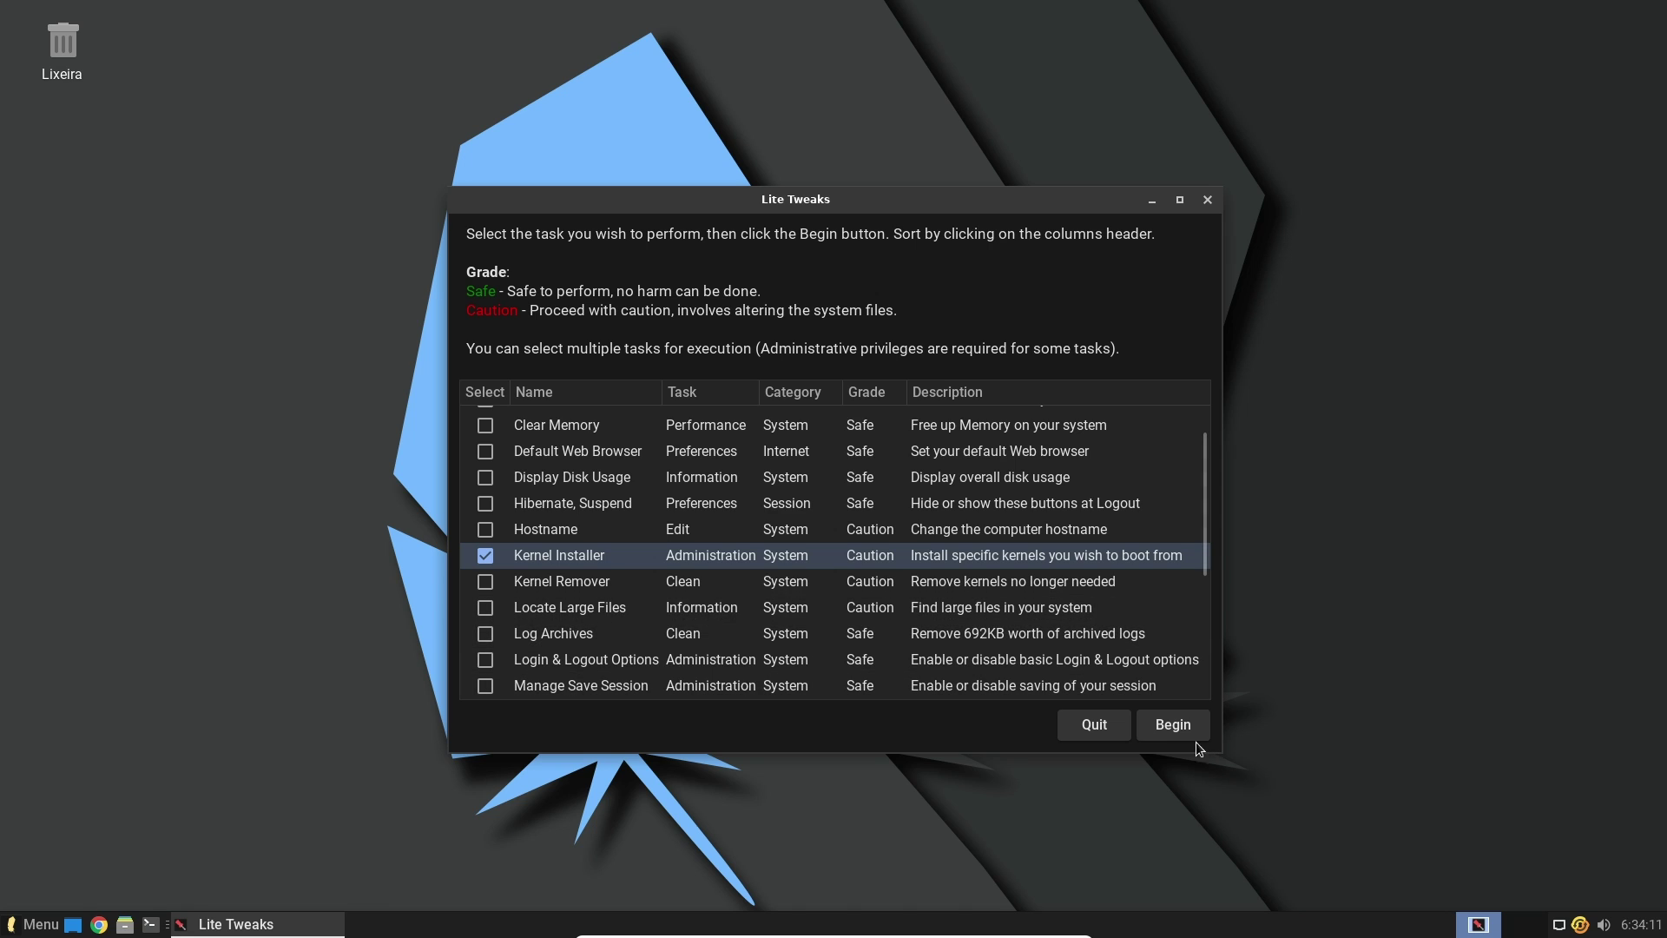
Begin the Kernel Installer task, authenticating with the administrator password and continuing
click(1180, 725)
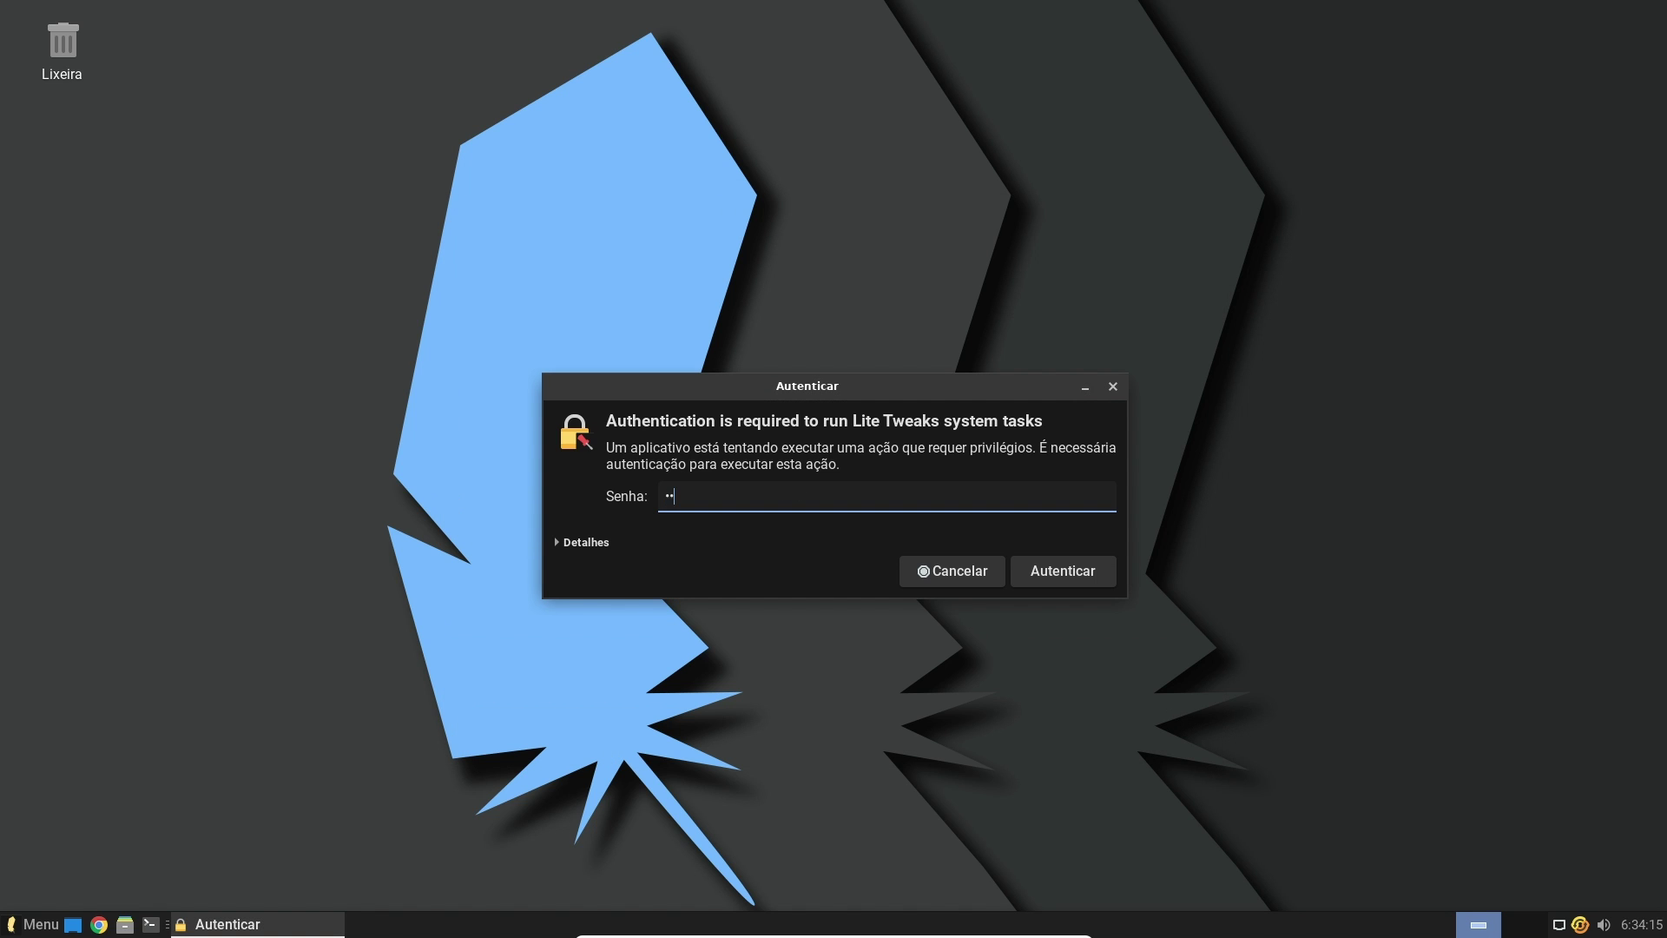
key(Return)
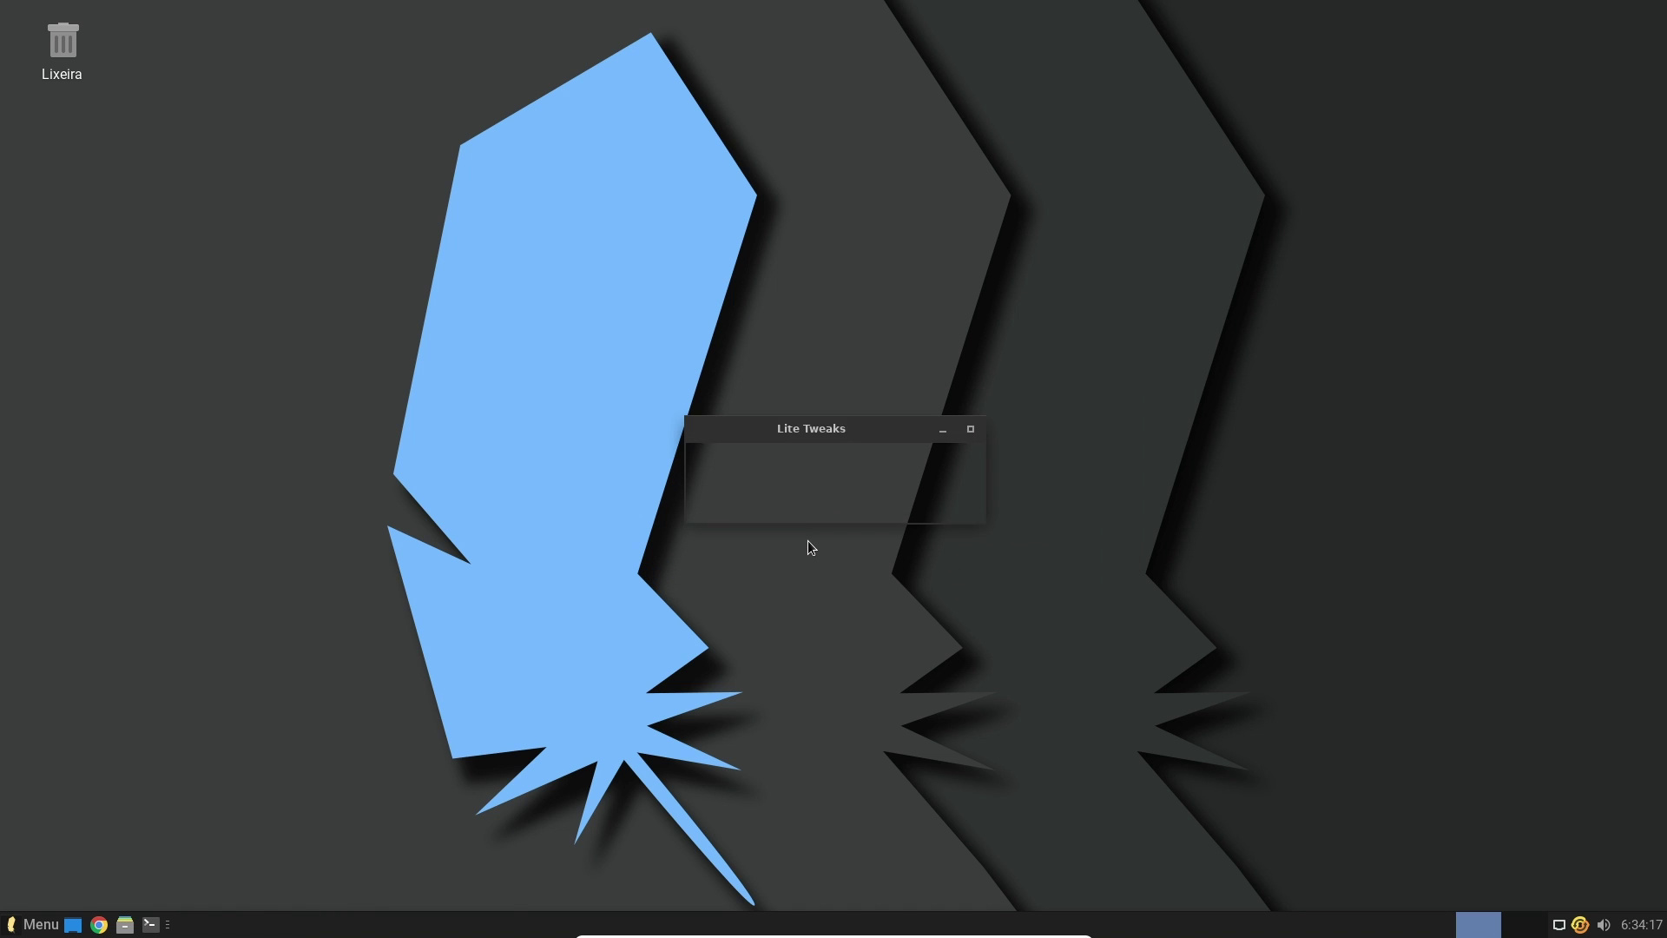
click(958, 538)
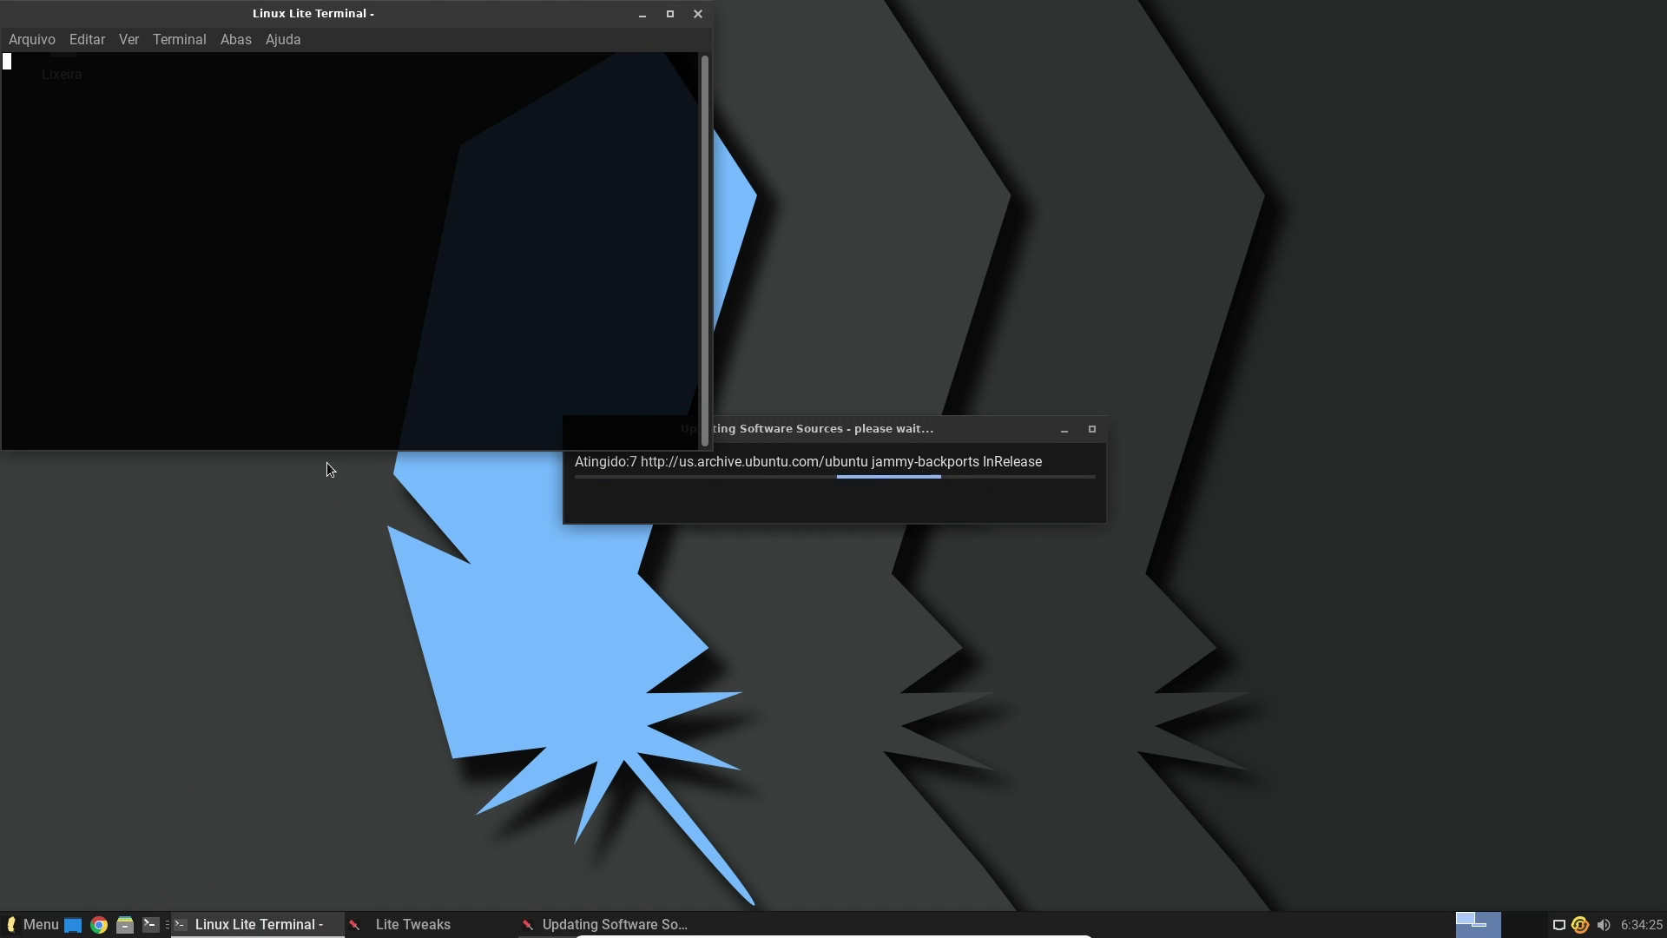
Run uname -r to confirm kernel 5.15.0-82-generic, then close the terminal
text(uname )
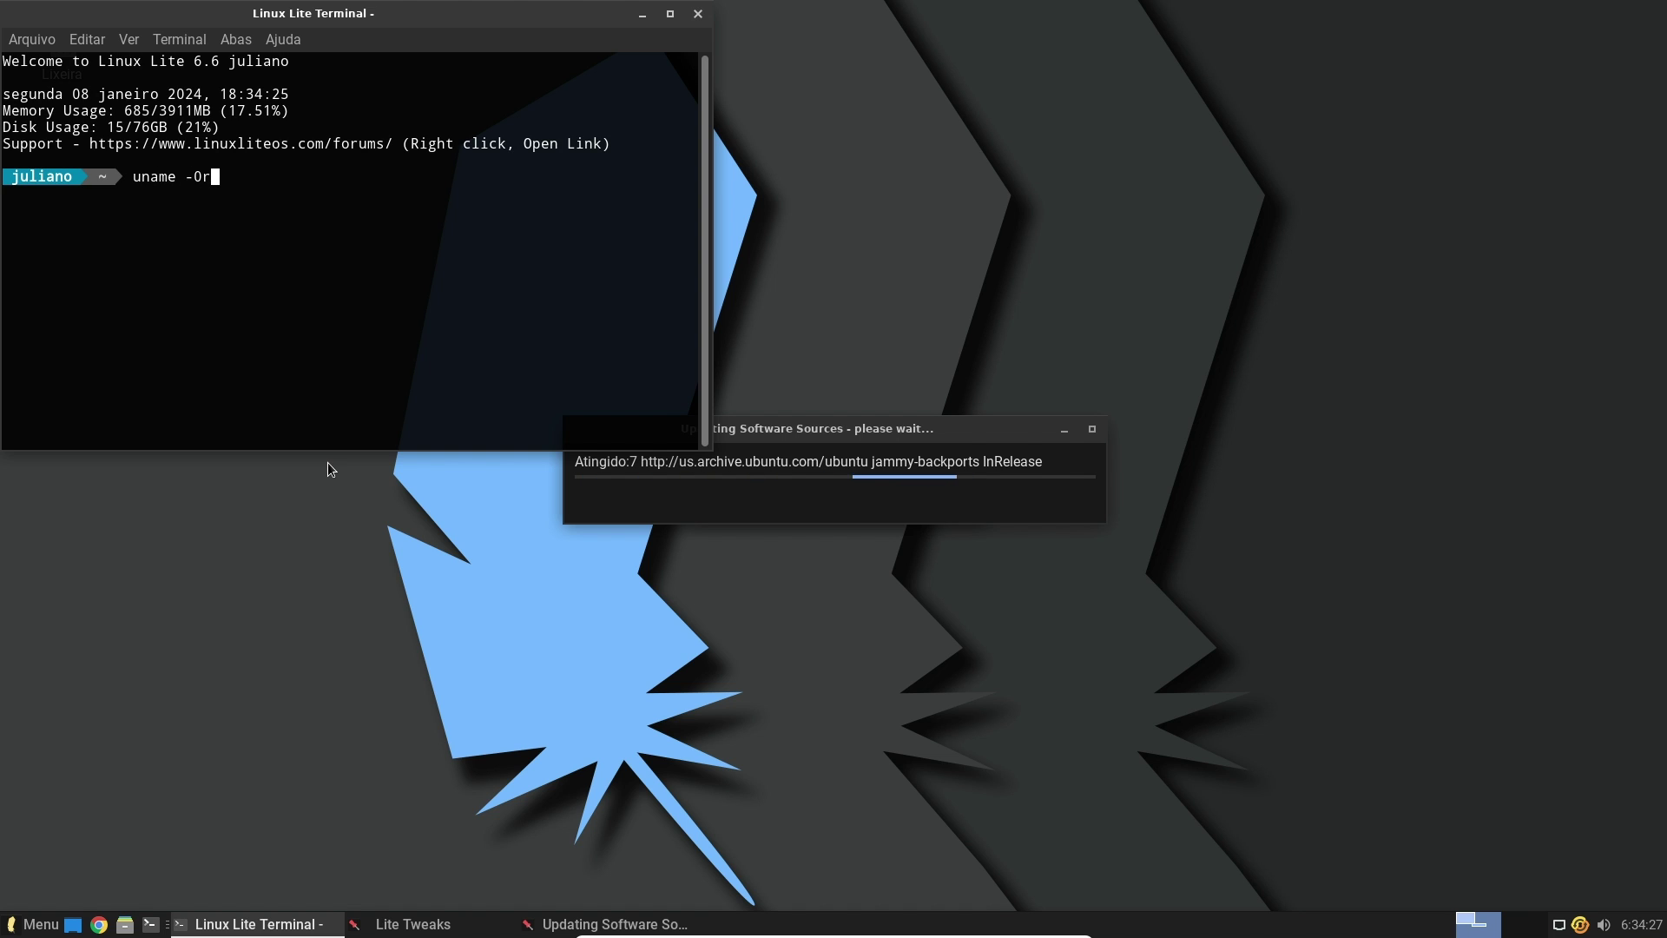
text(-r)
key(Return)
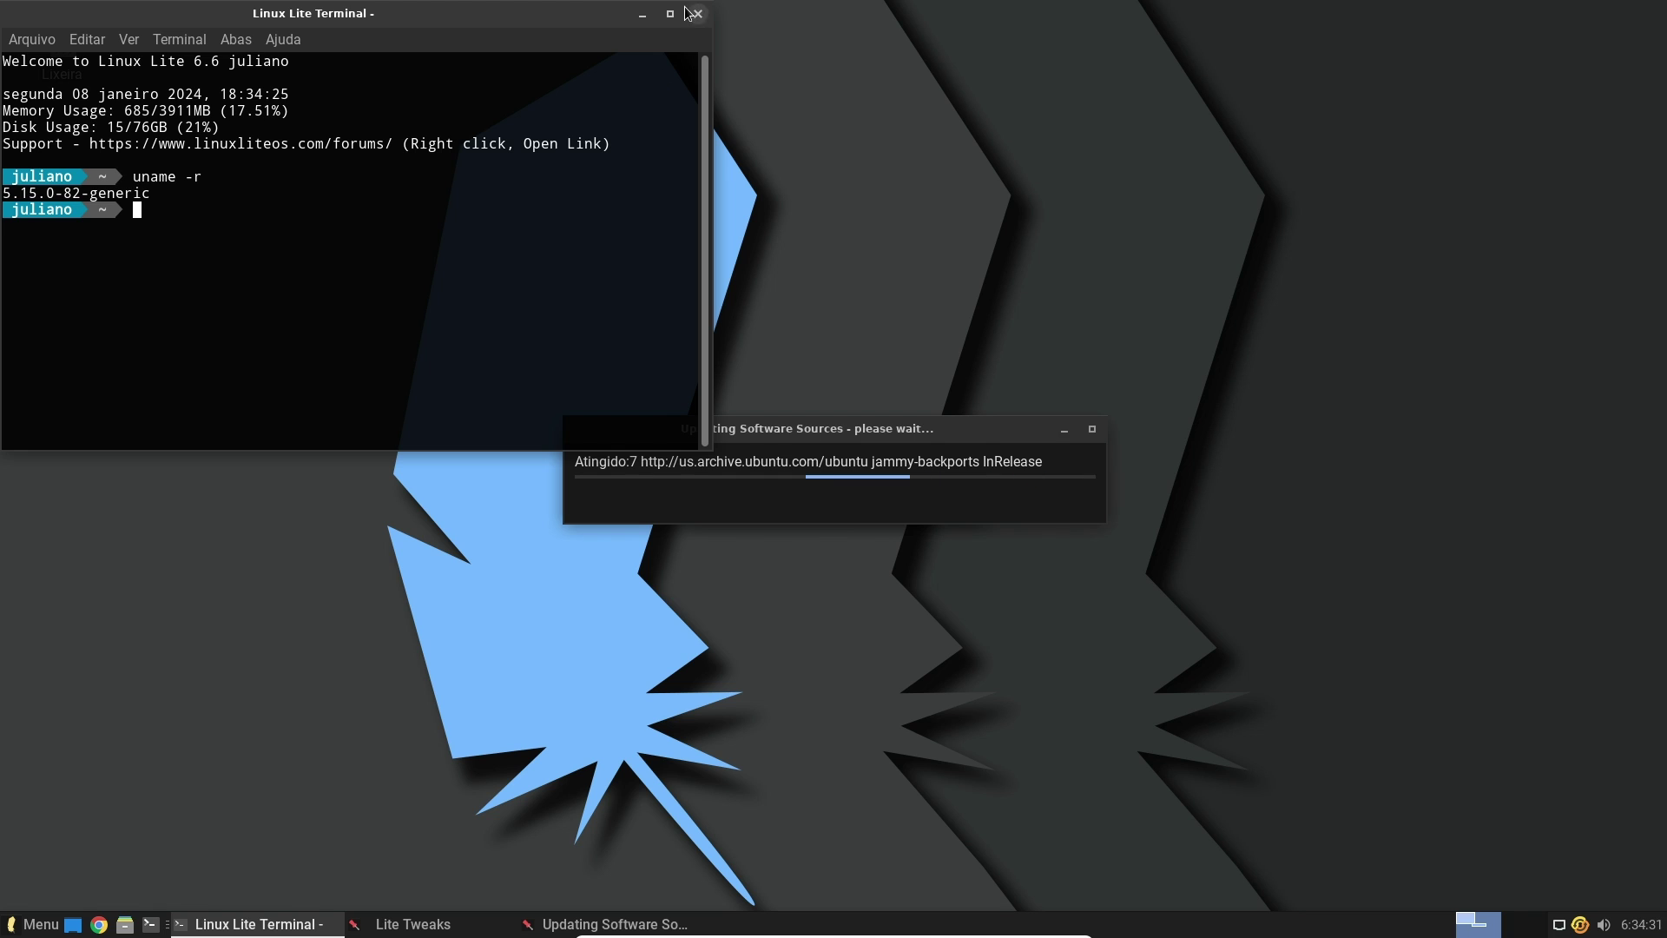
click(669, 13)
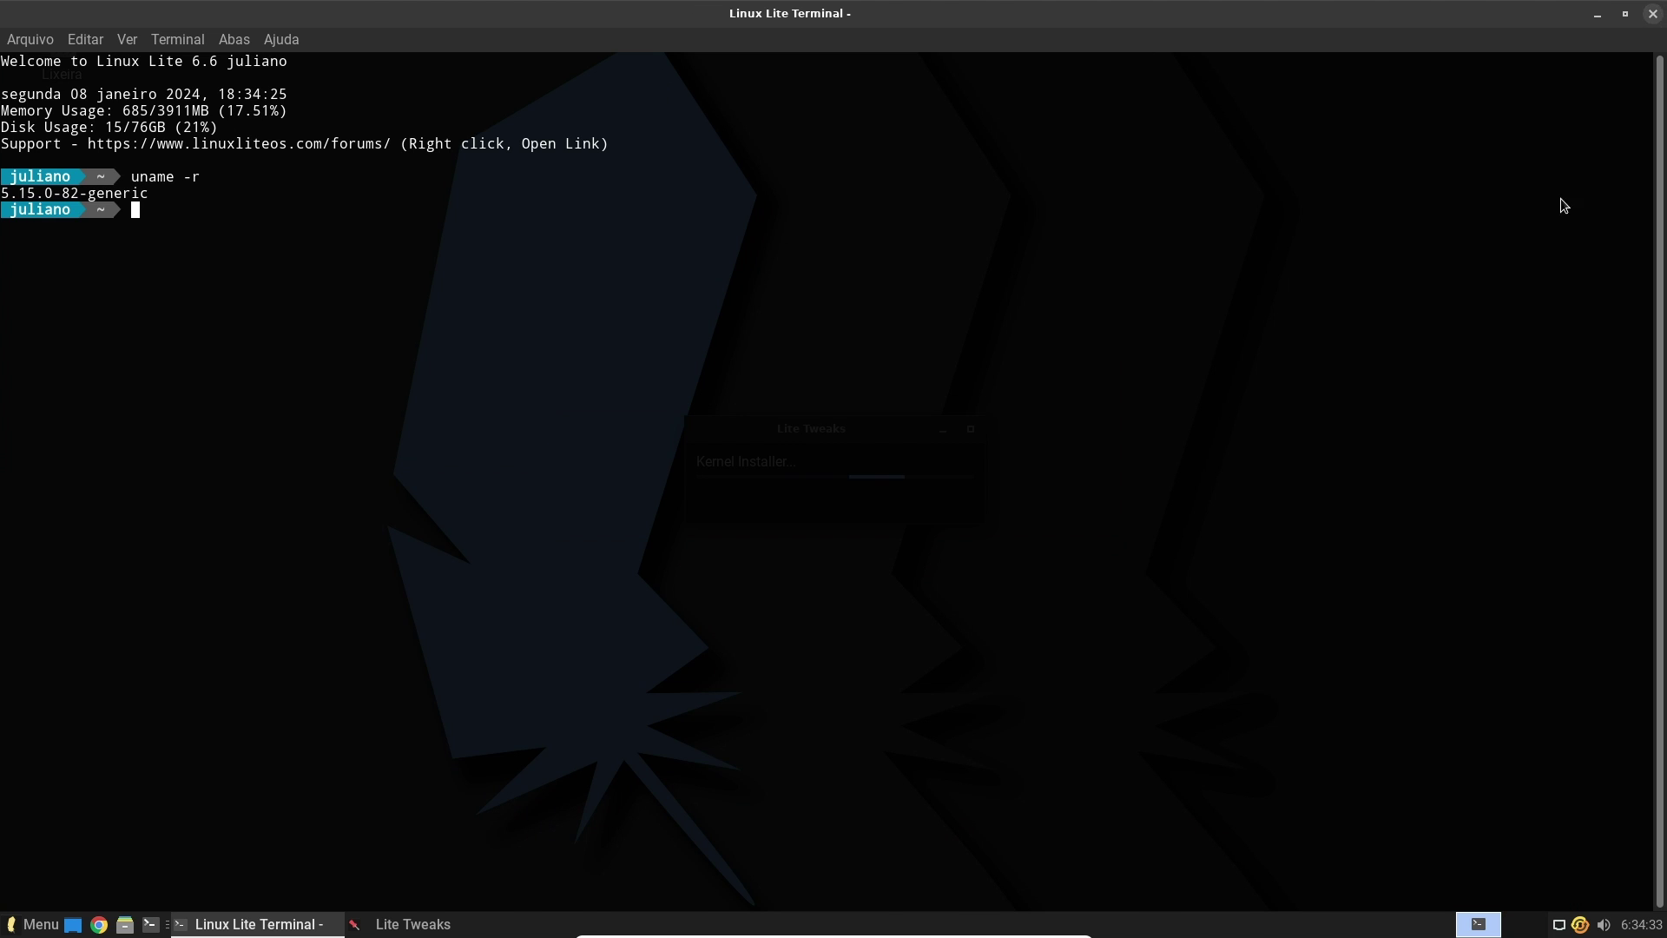
key(ctrl+d)
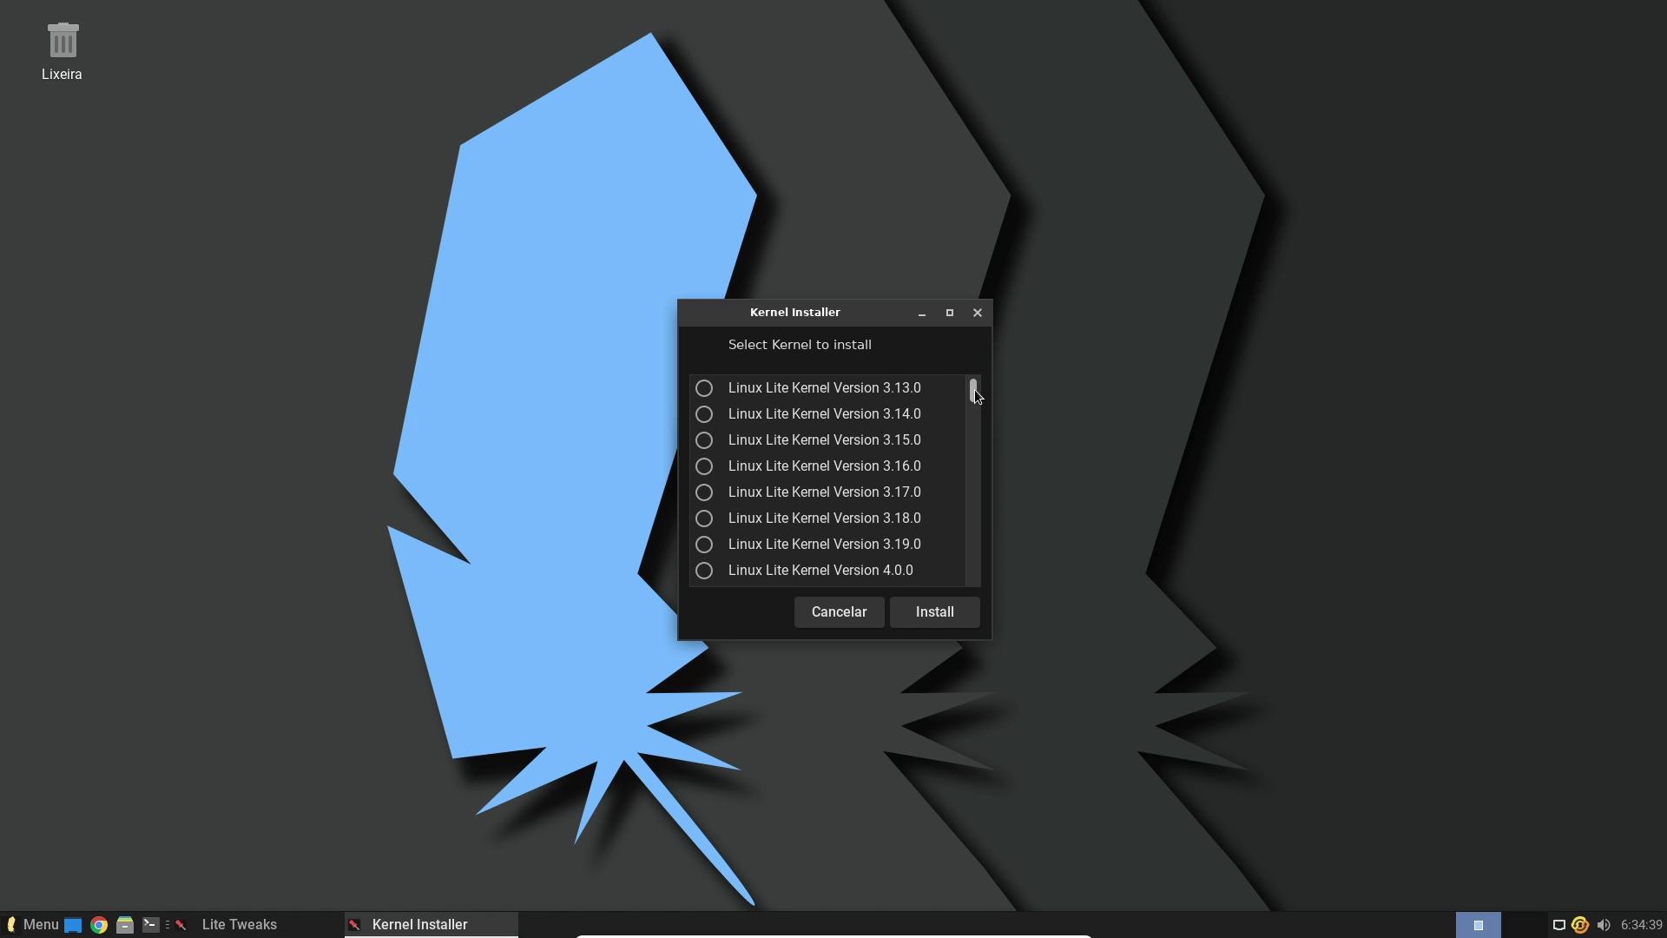
Scroll the kernel list from 3.13.0 to 6.6.0 and cancel without installing anything
drag(976, 395, 975, 580)
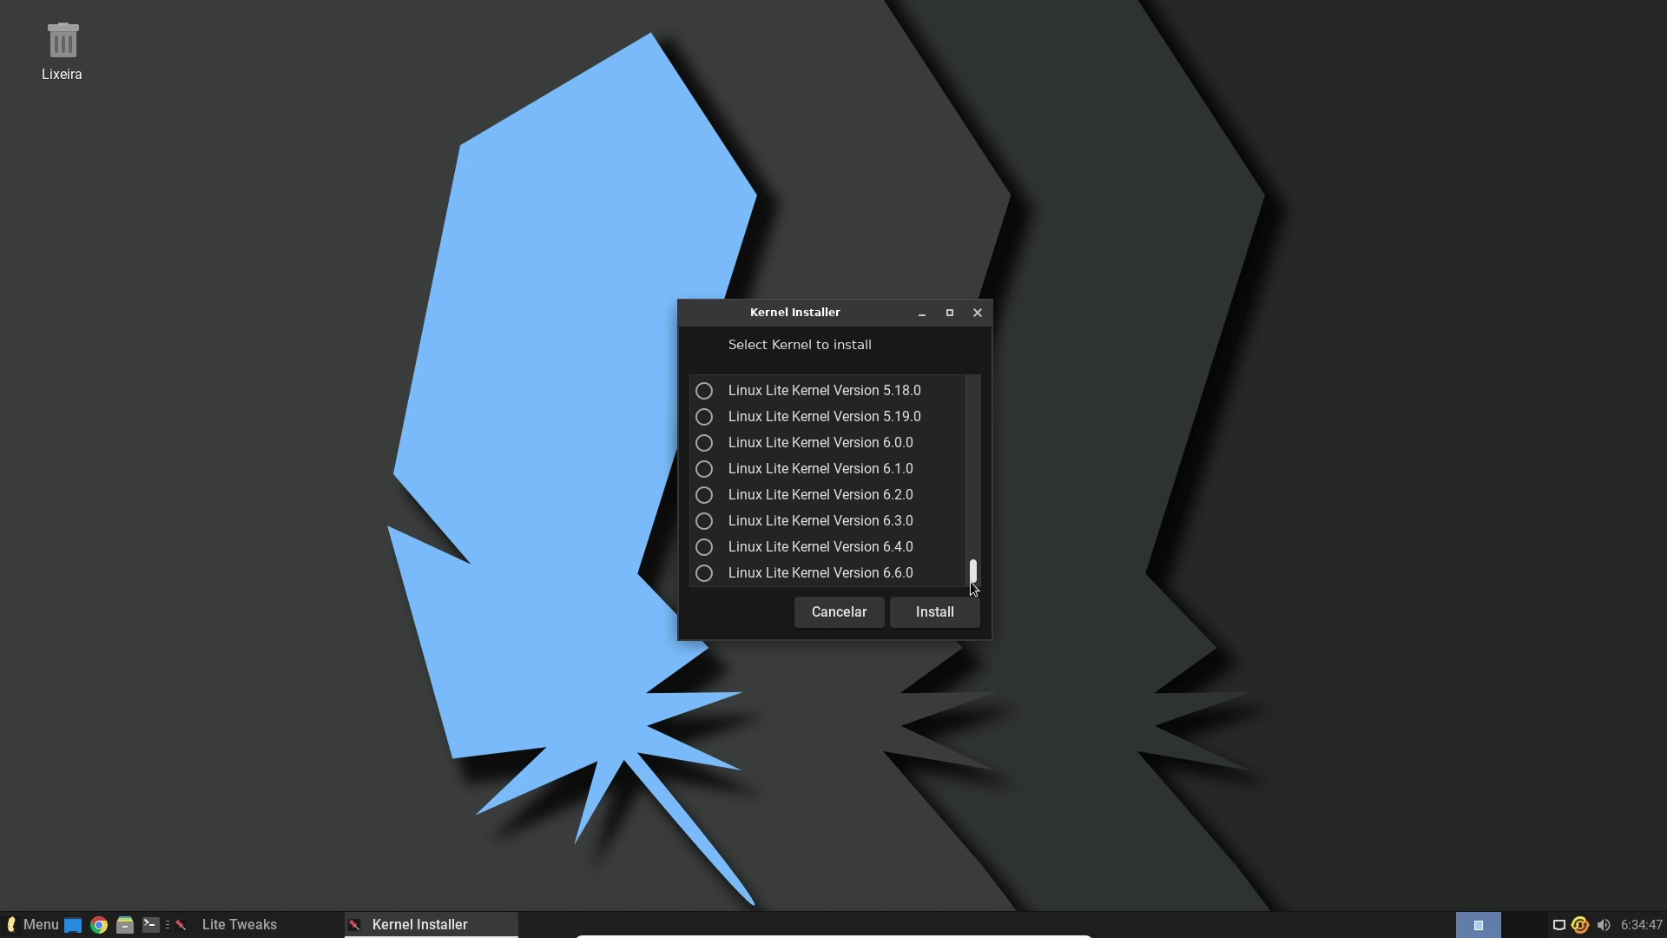
drag(974, 573, 982, 627)
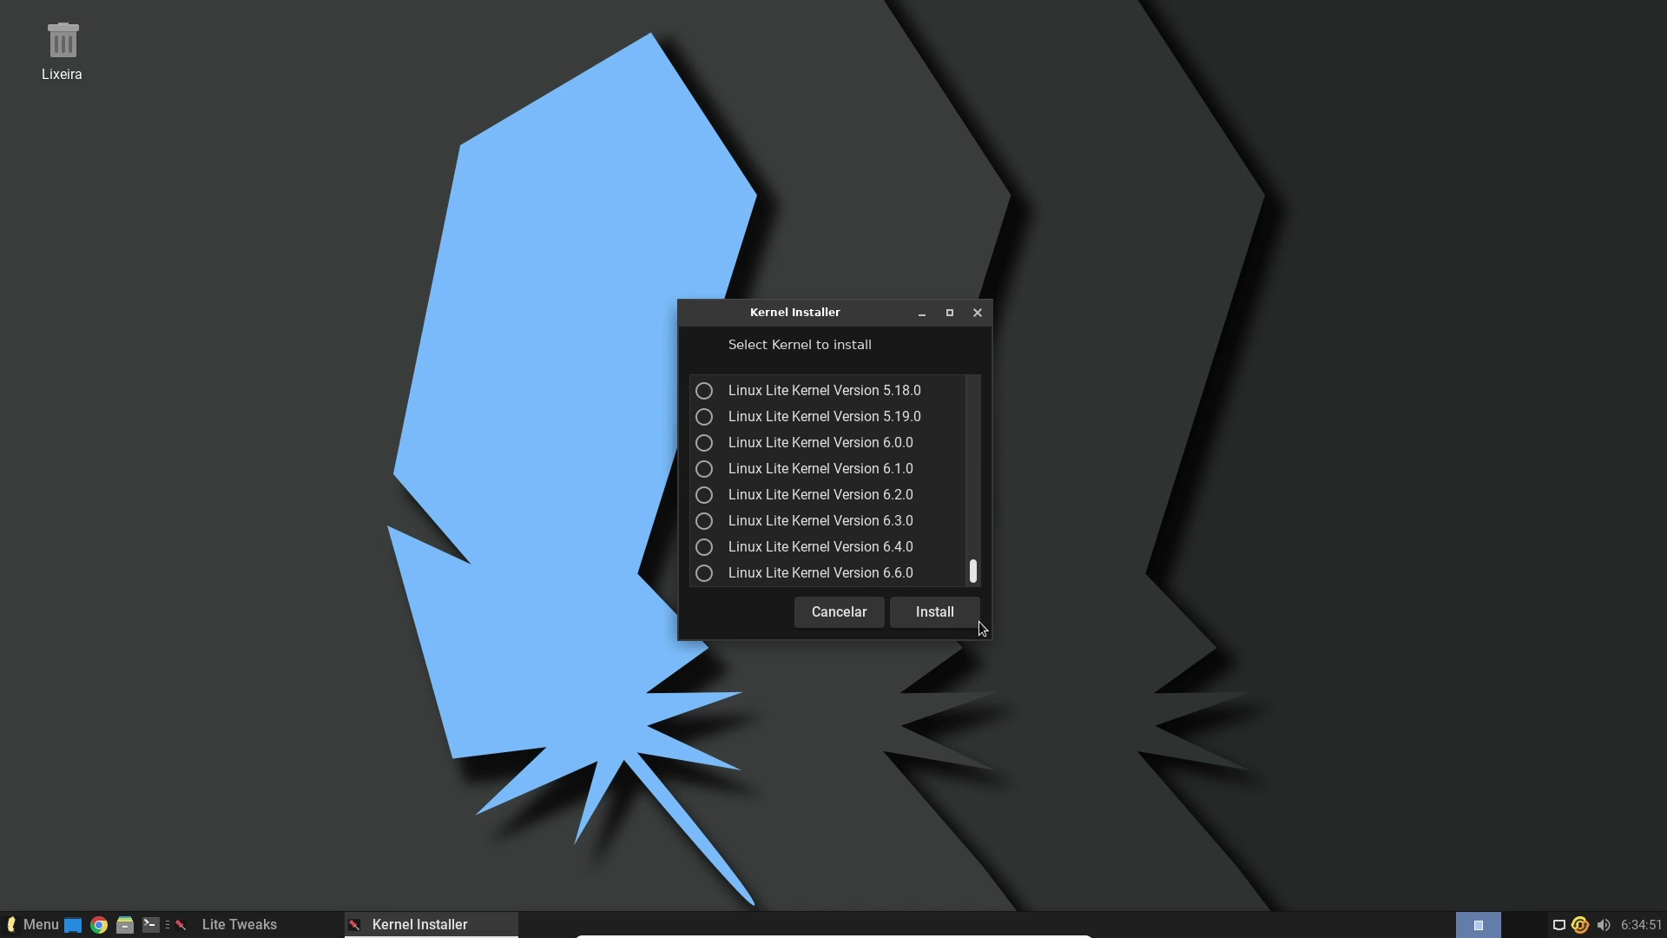
click(839, 618)
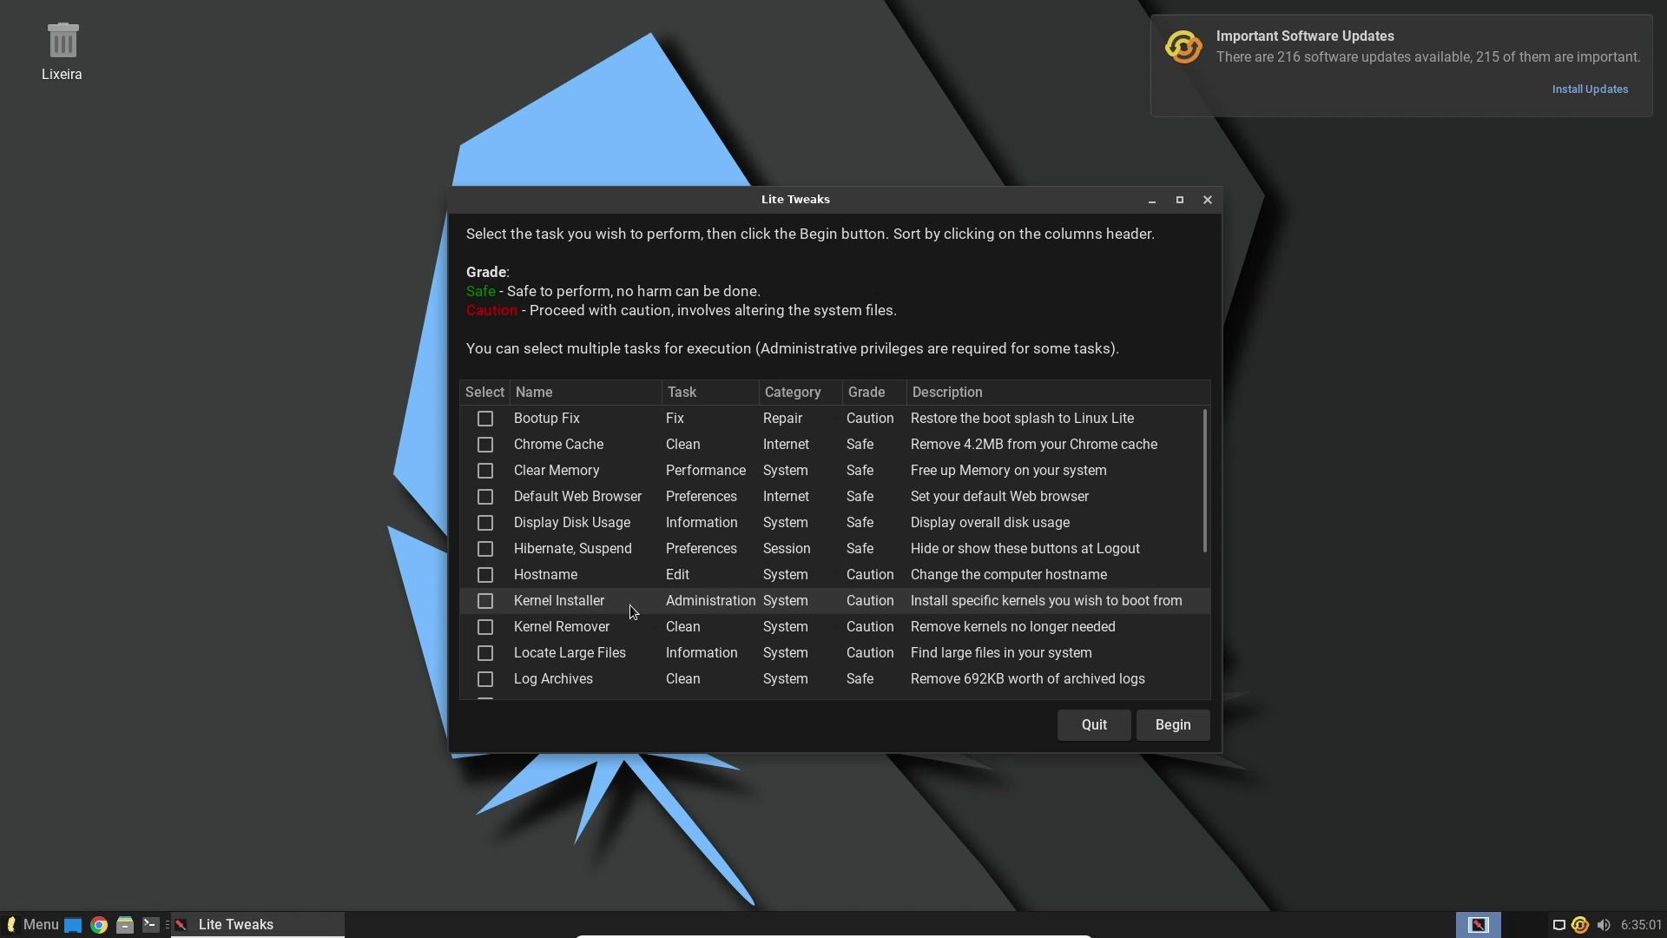
Close Lite Tweaks and start installing the 216 updates with the administrator password
click(1206, 200)
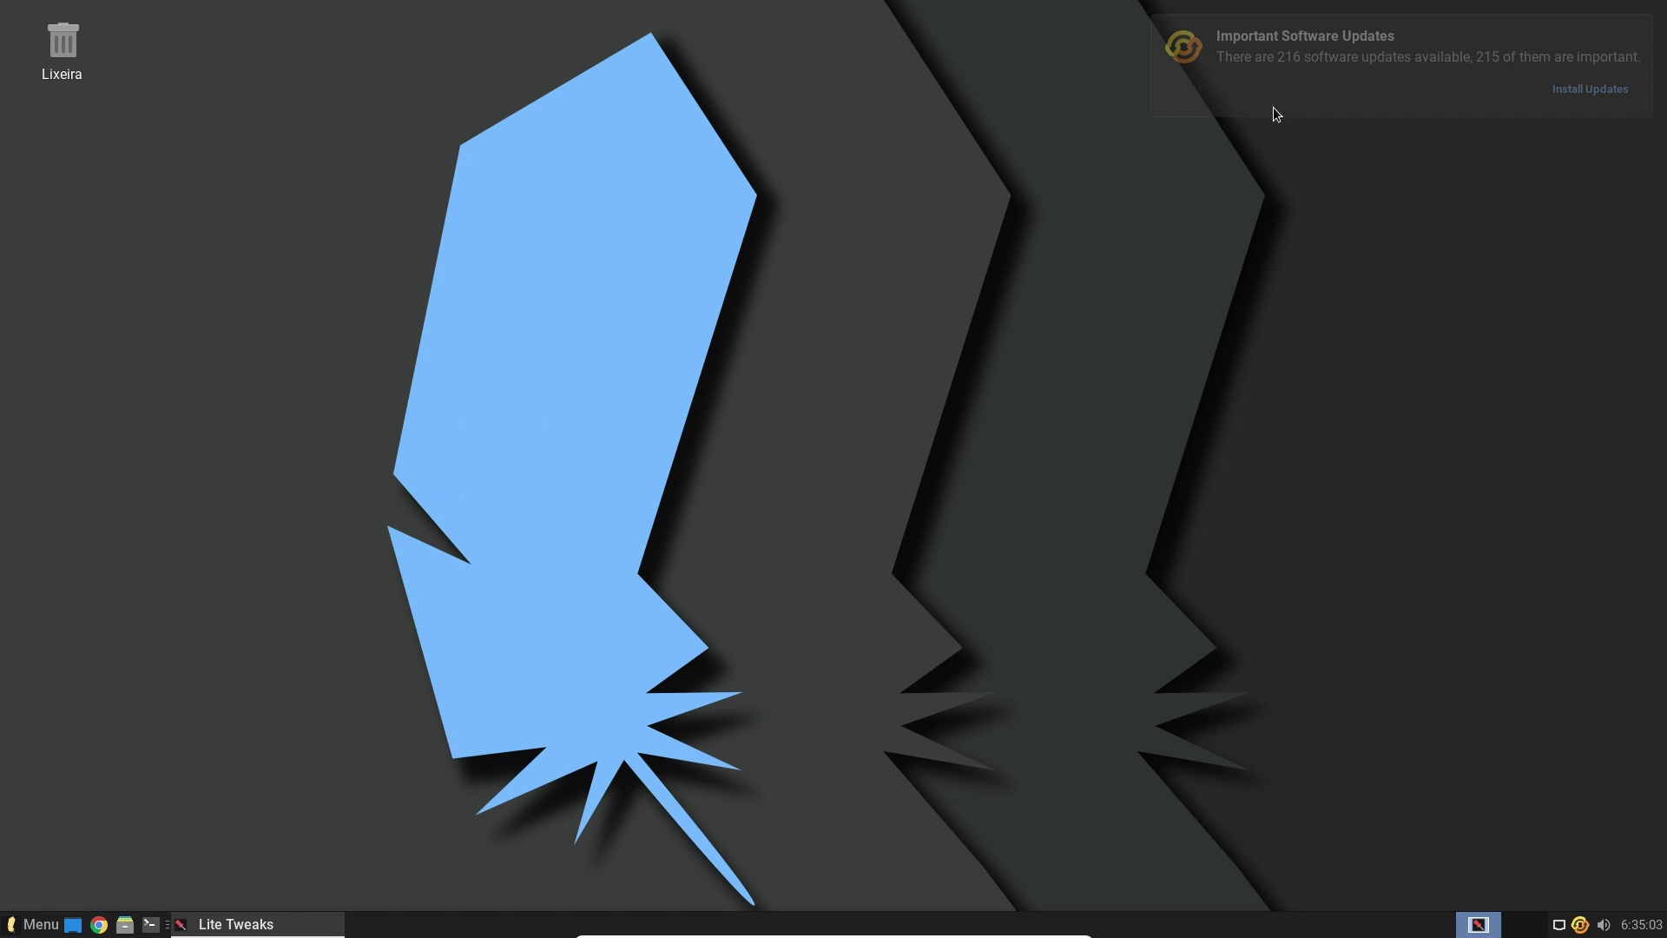
click(1576, 92)
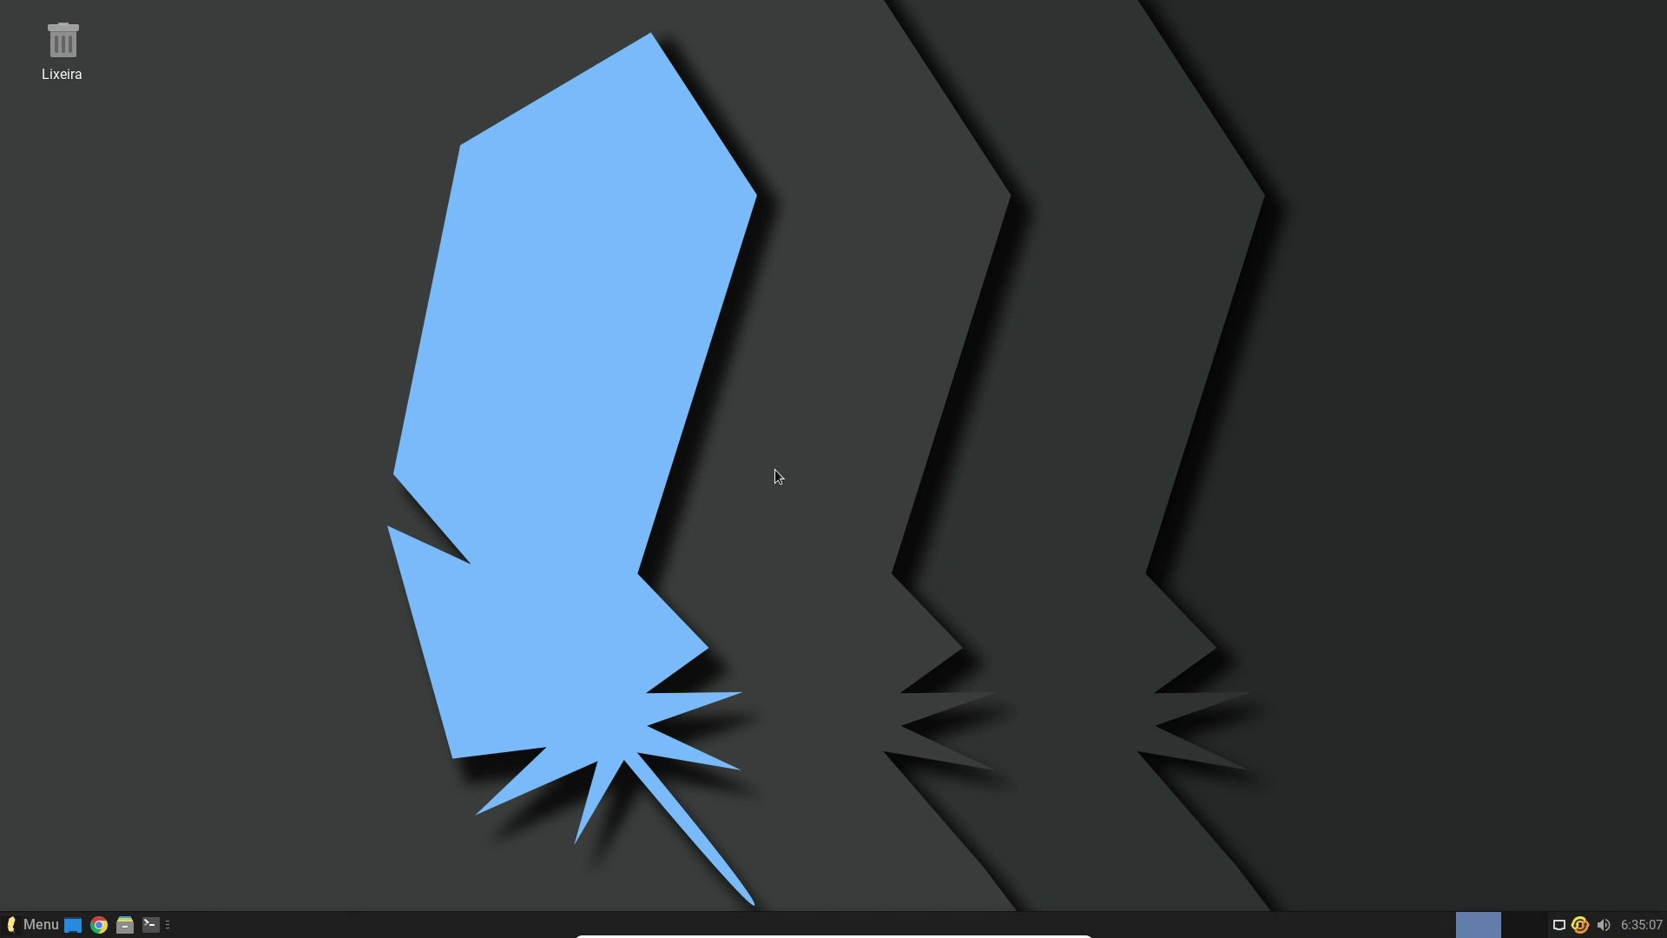
click(979, 528)
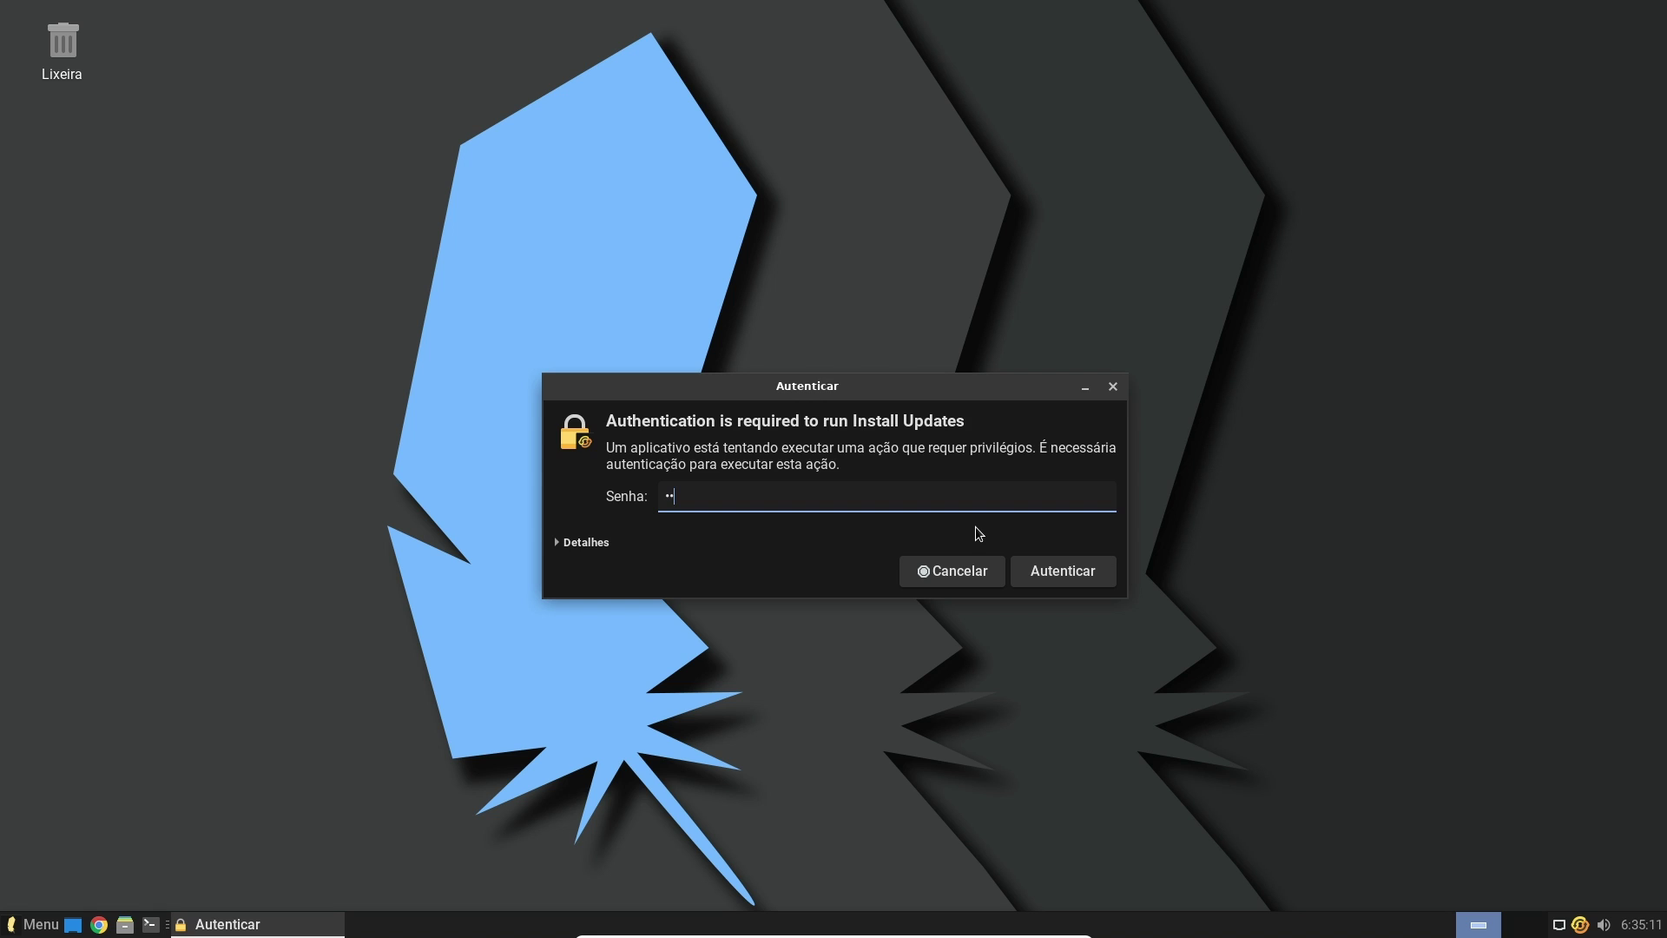
key(Return)
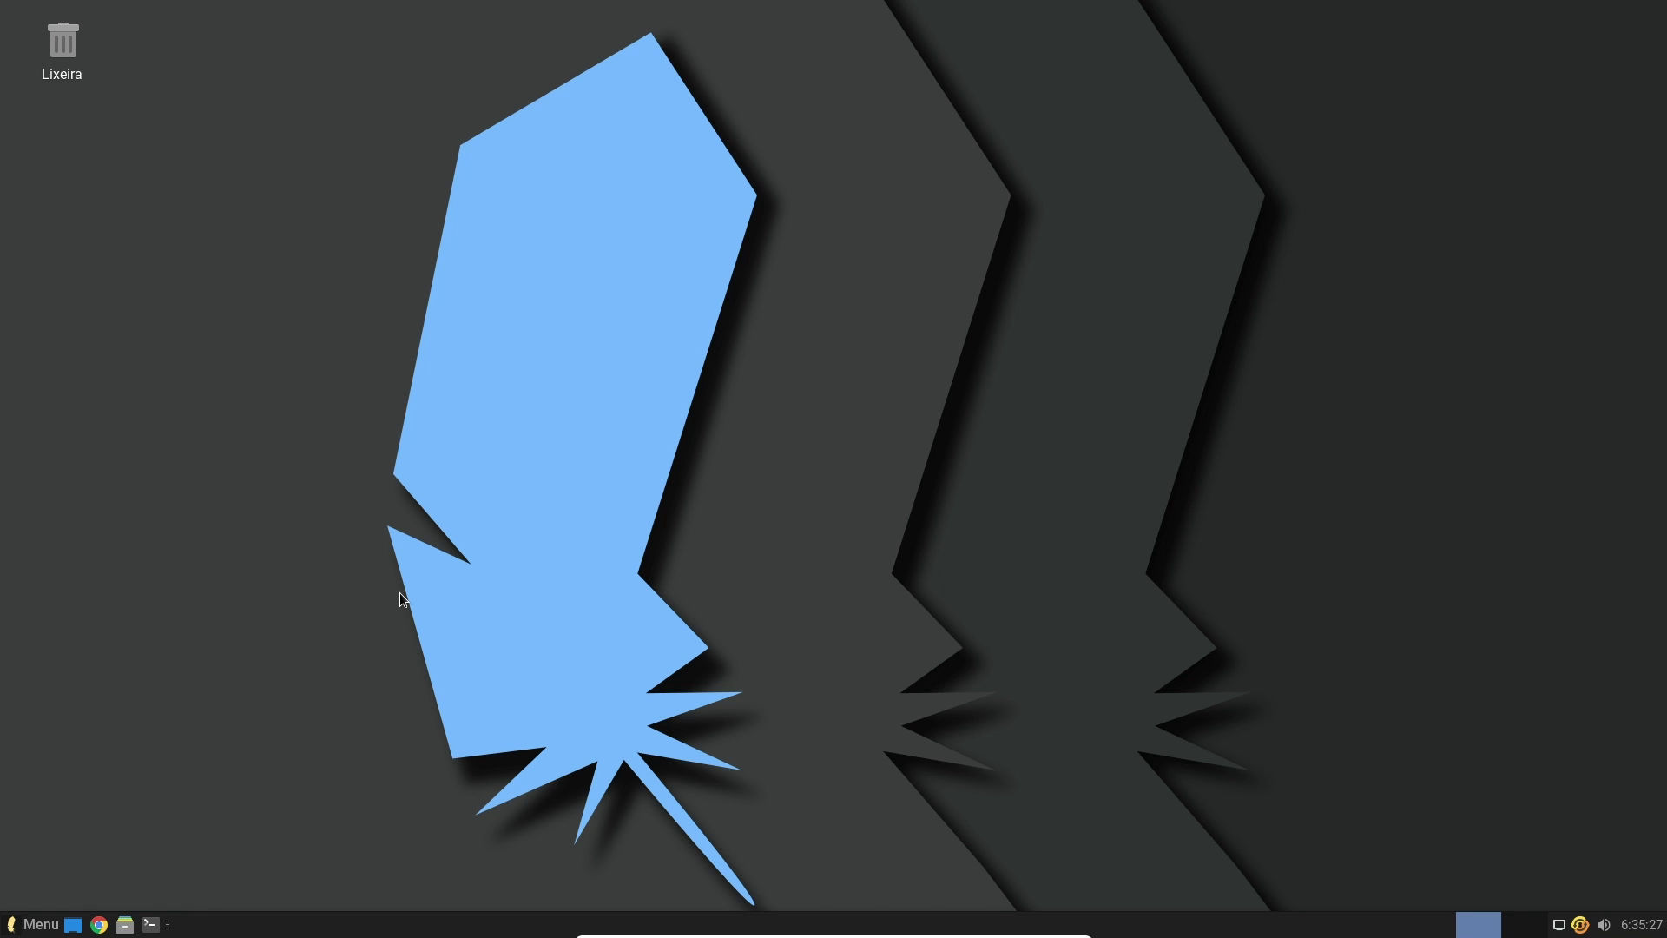
Dismiss the application menu and choose Update Now to download the listed package updates
click(50, 927)
mouse_move(94, 648)
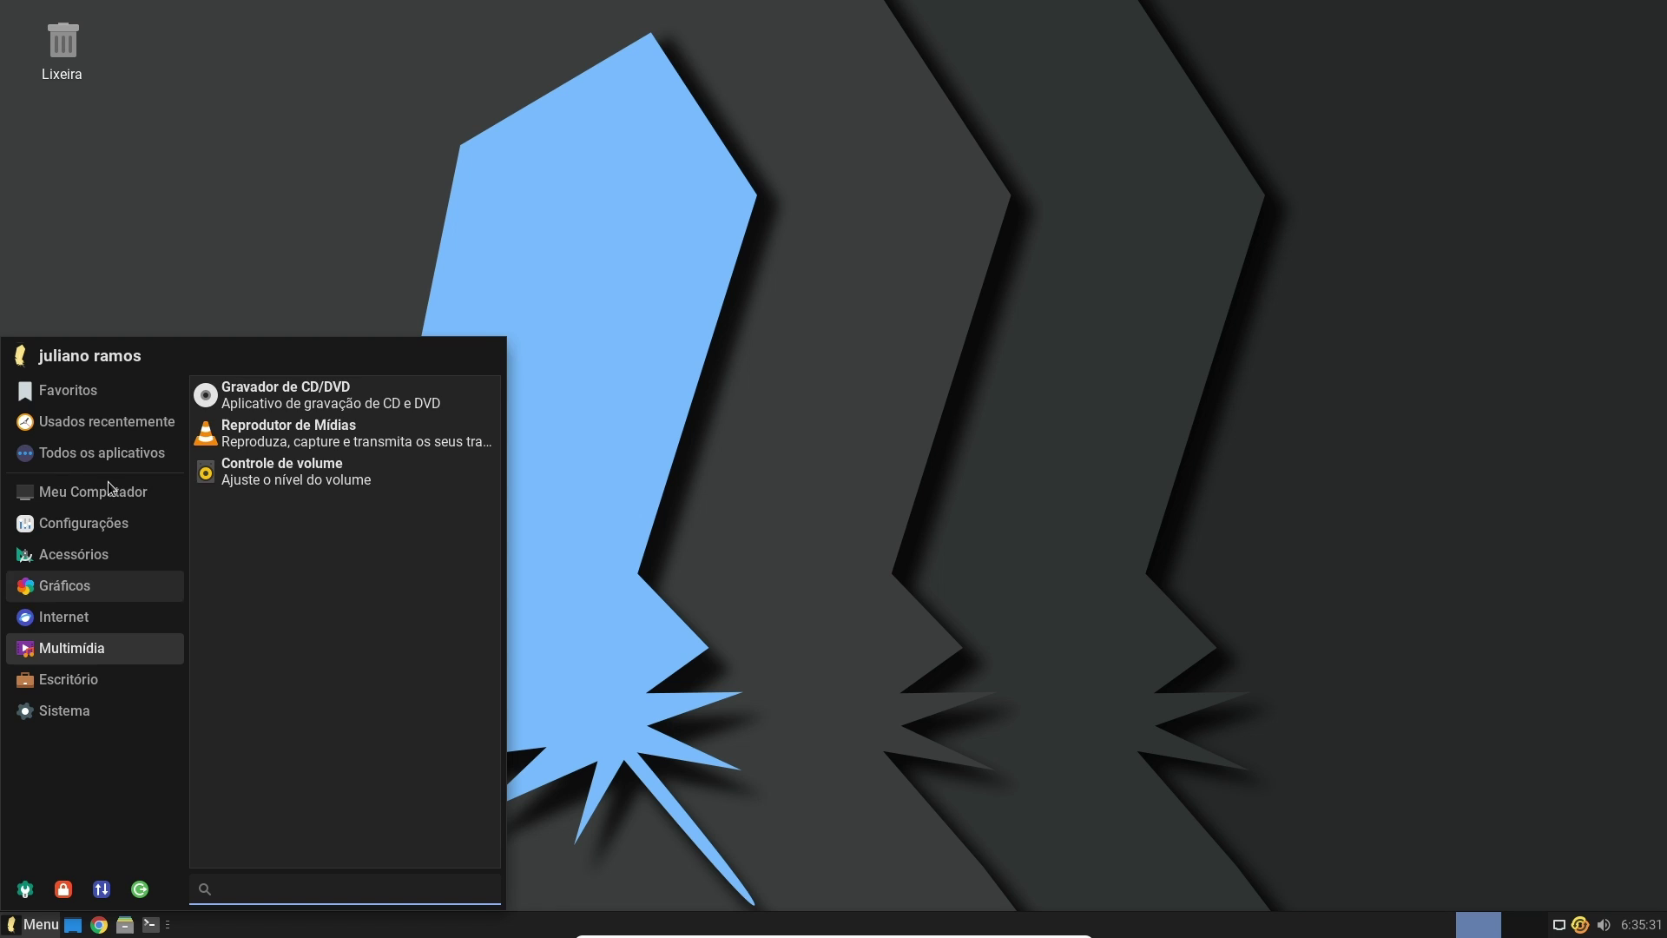
mouse_move(120, 499)
text(lite)
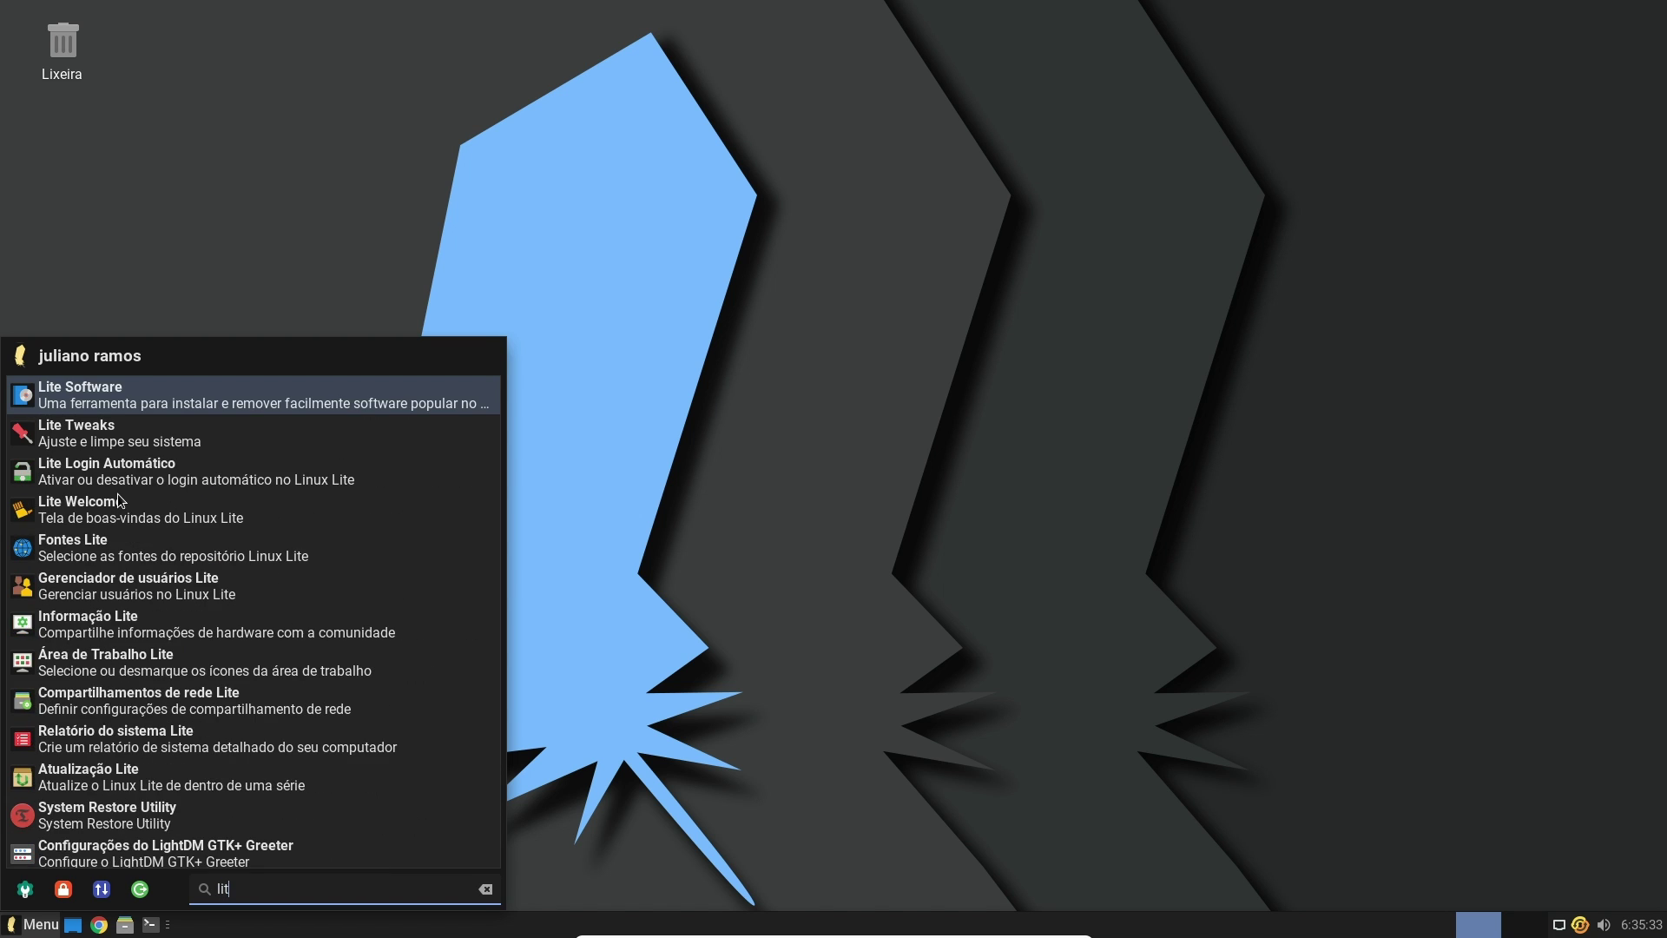
key(Return)
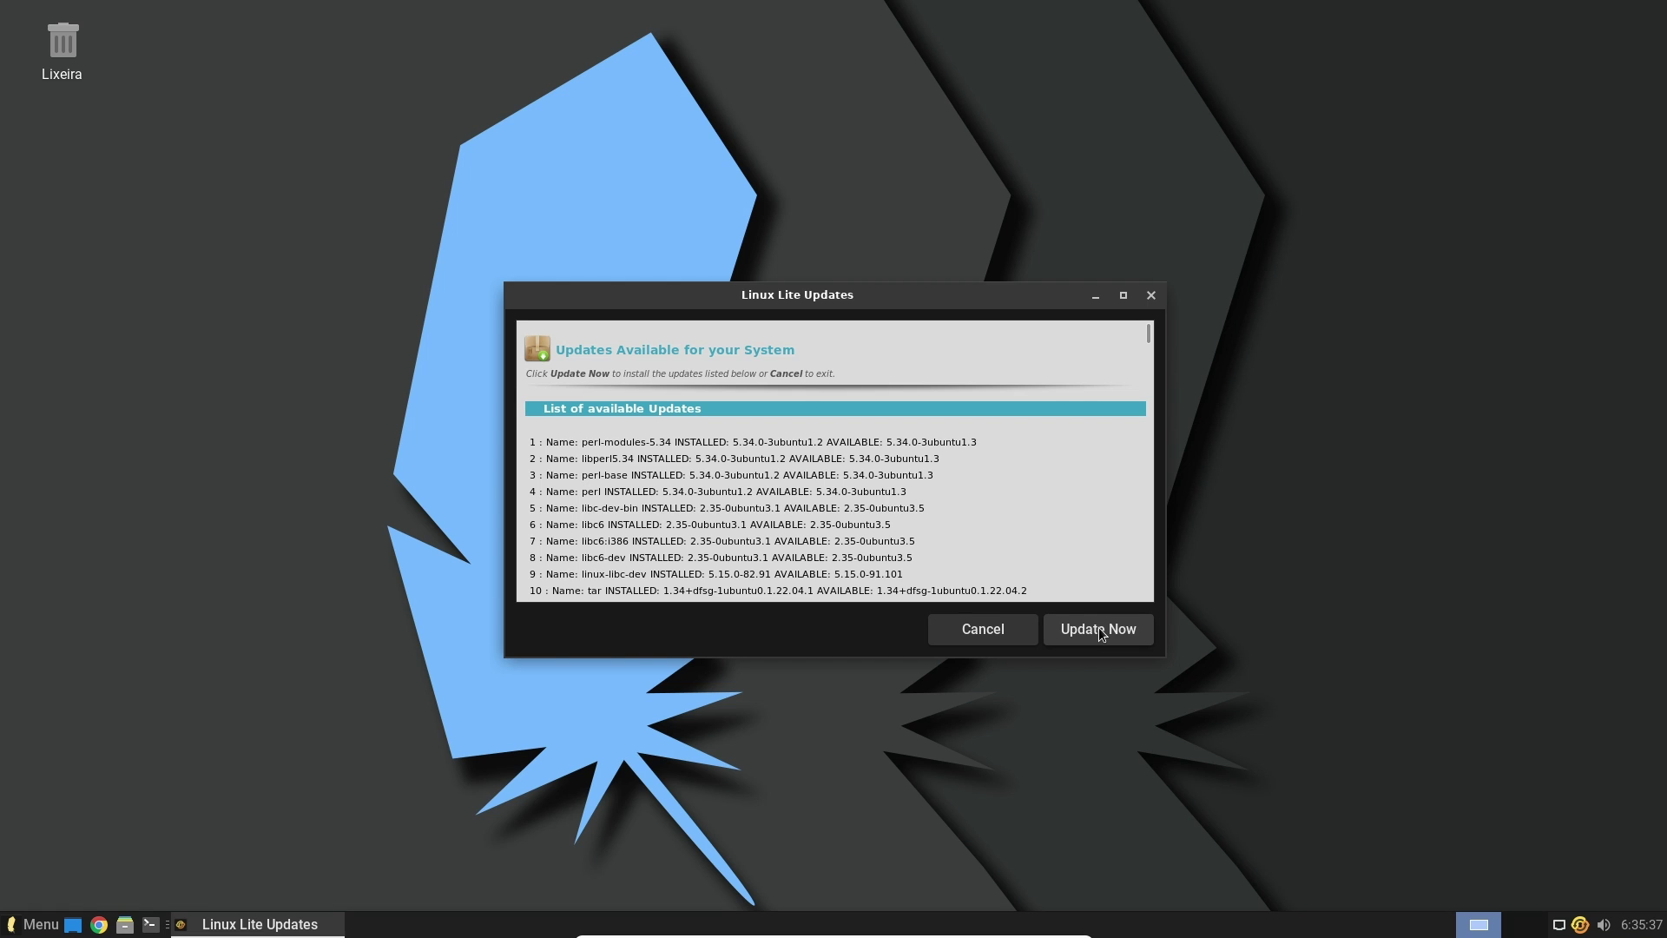
click(1099, 630)
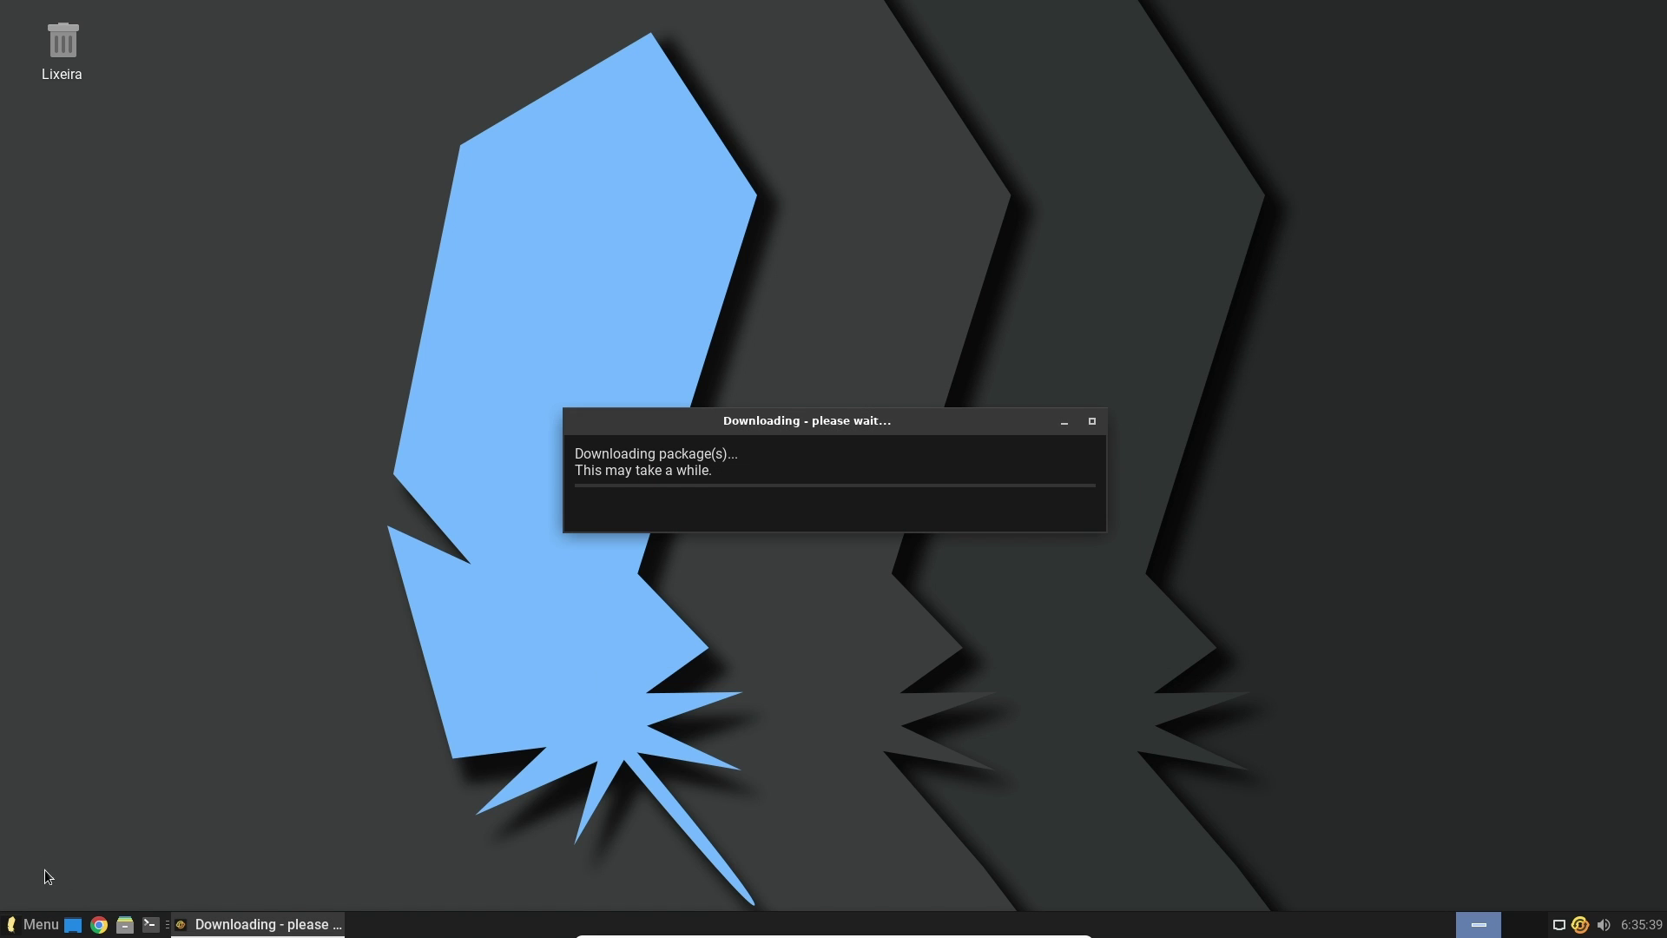
click(26, 926)
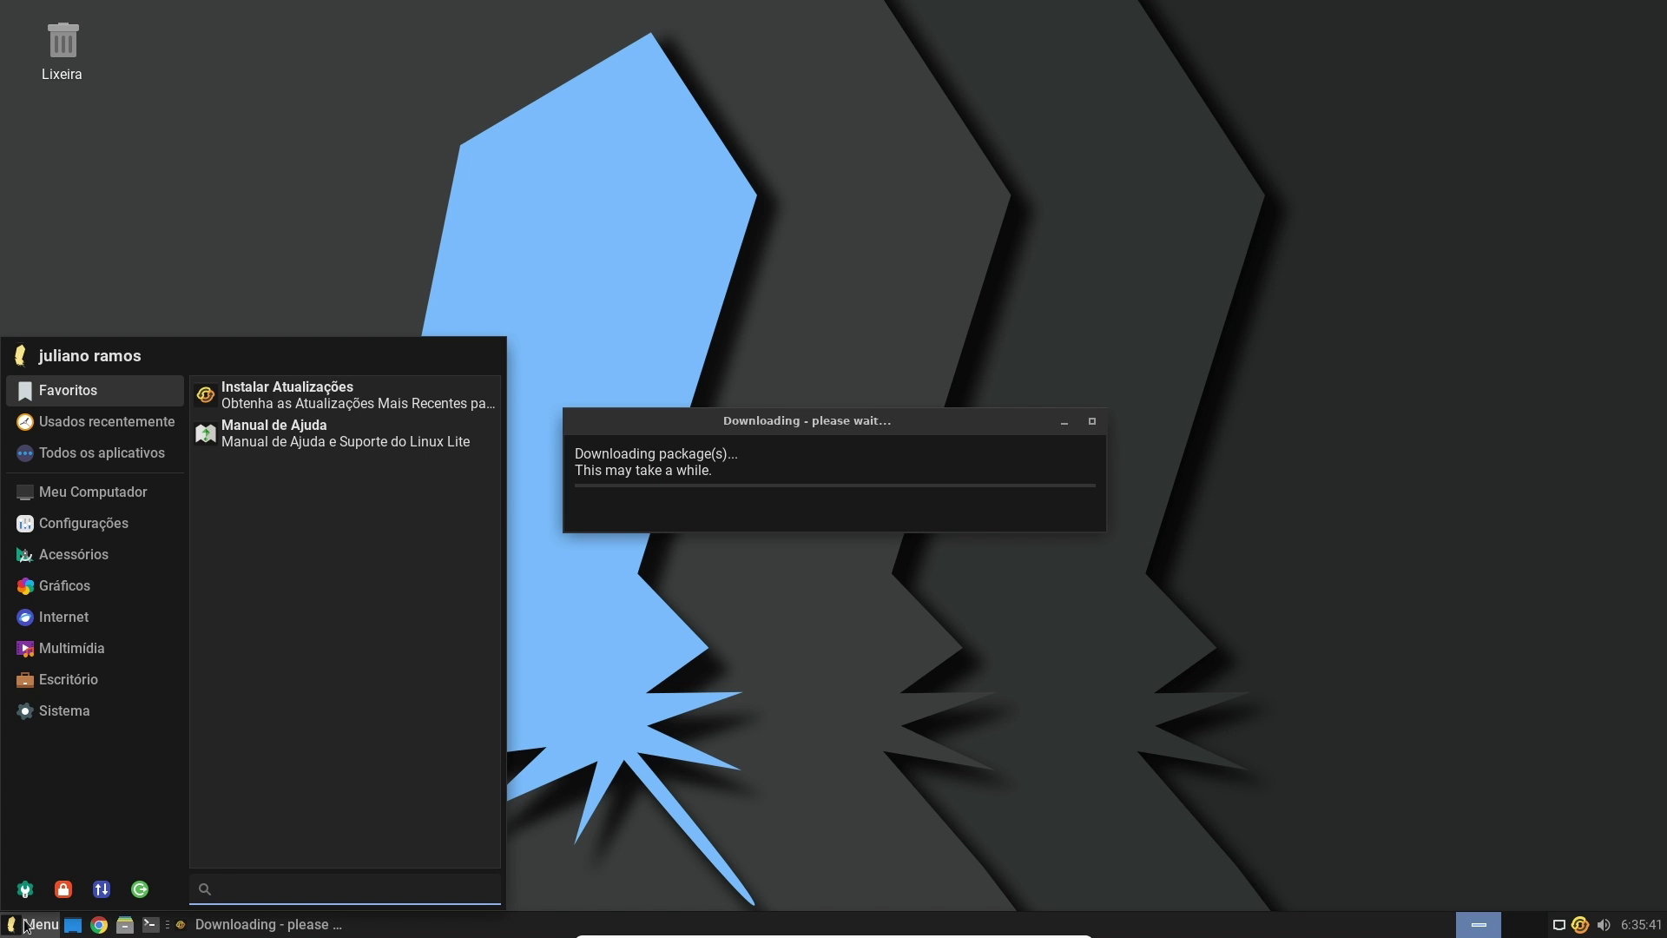
Enable Lite Widget via the menu's 'lite' search, then move the Downloading window to the top-left
text(lite)
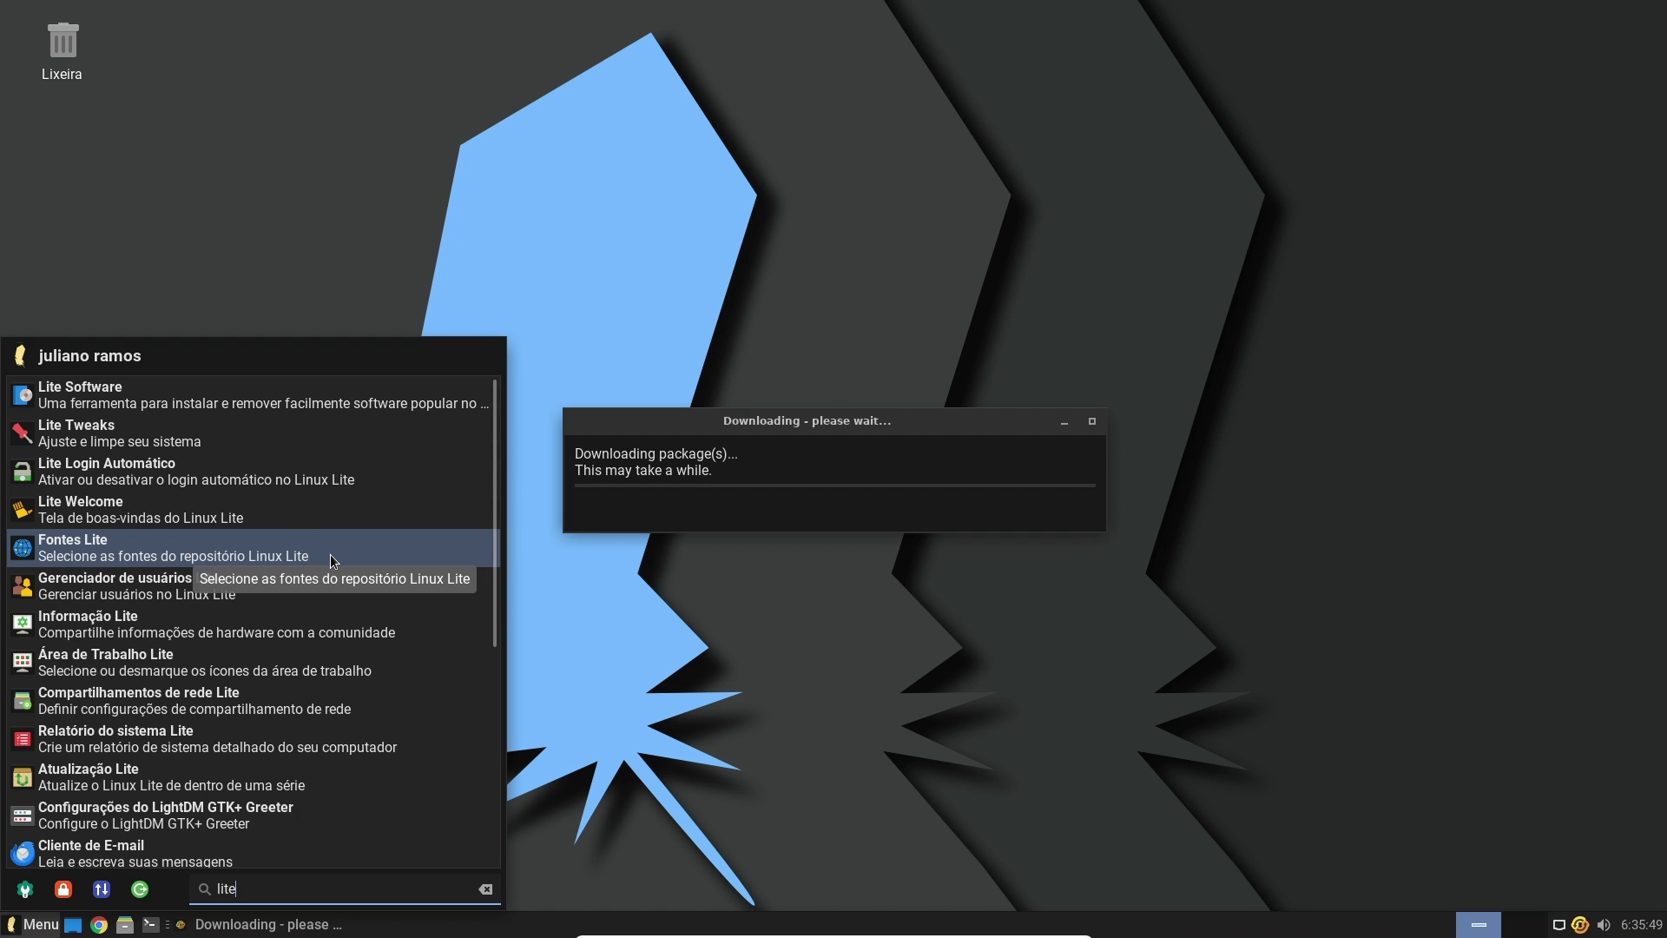
scroll(326, 595, down, 2)
scroll(327, 595, down, 5)
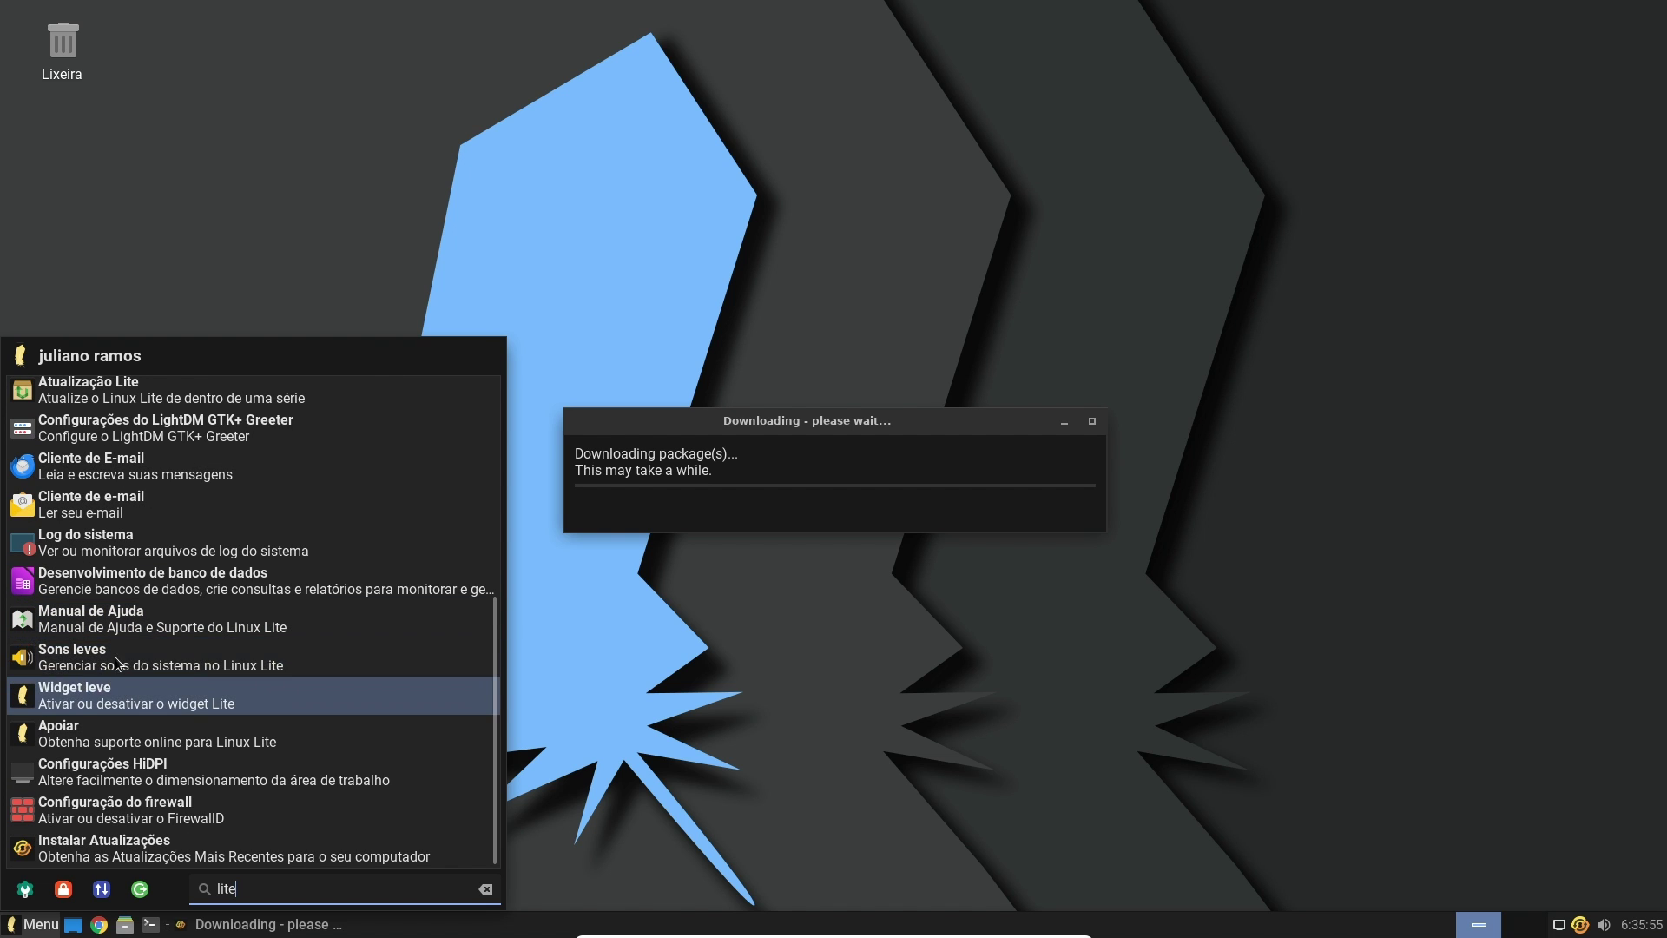
click(132, 694)
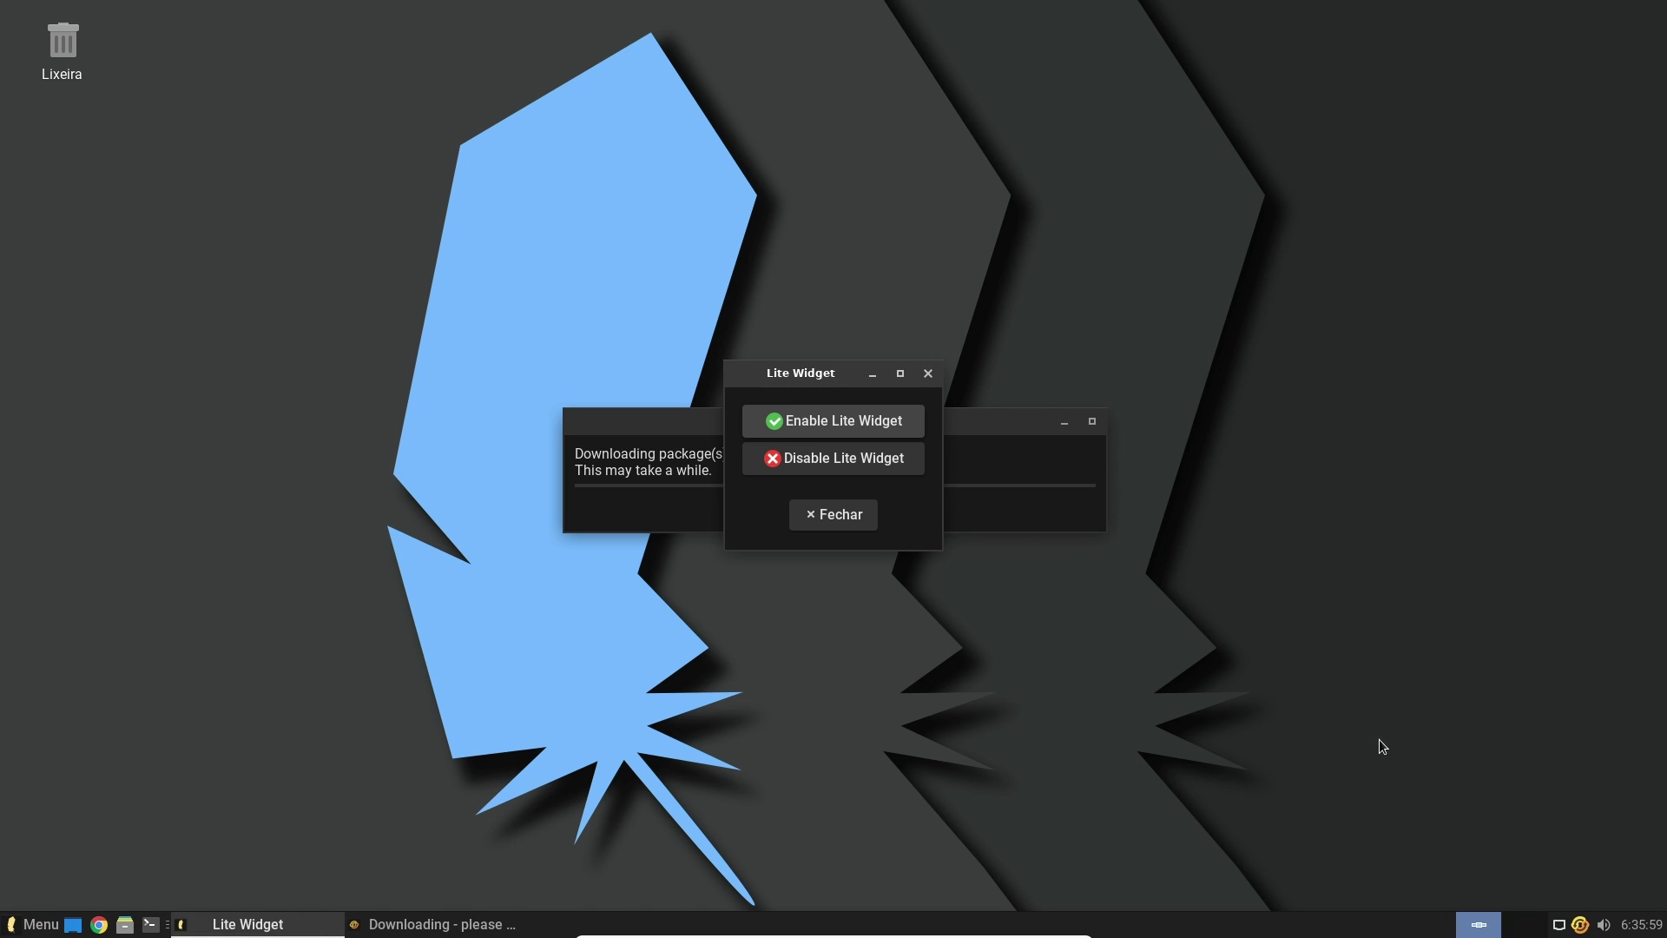
click(824, 425)
click(830, 515)
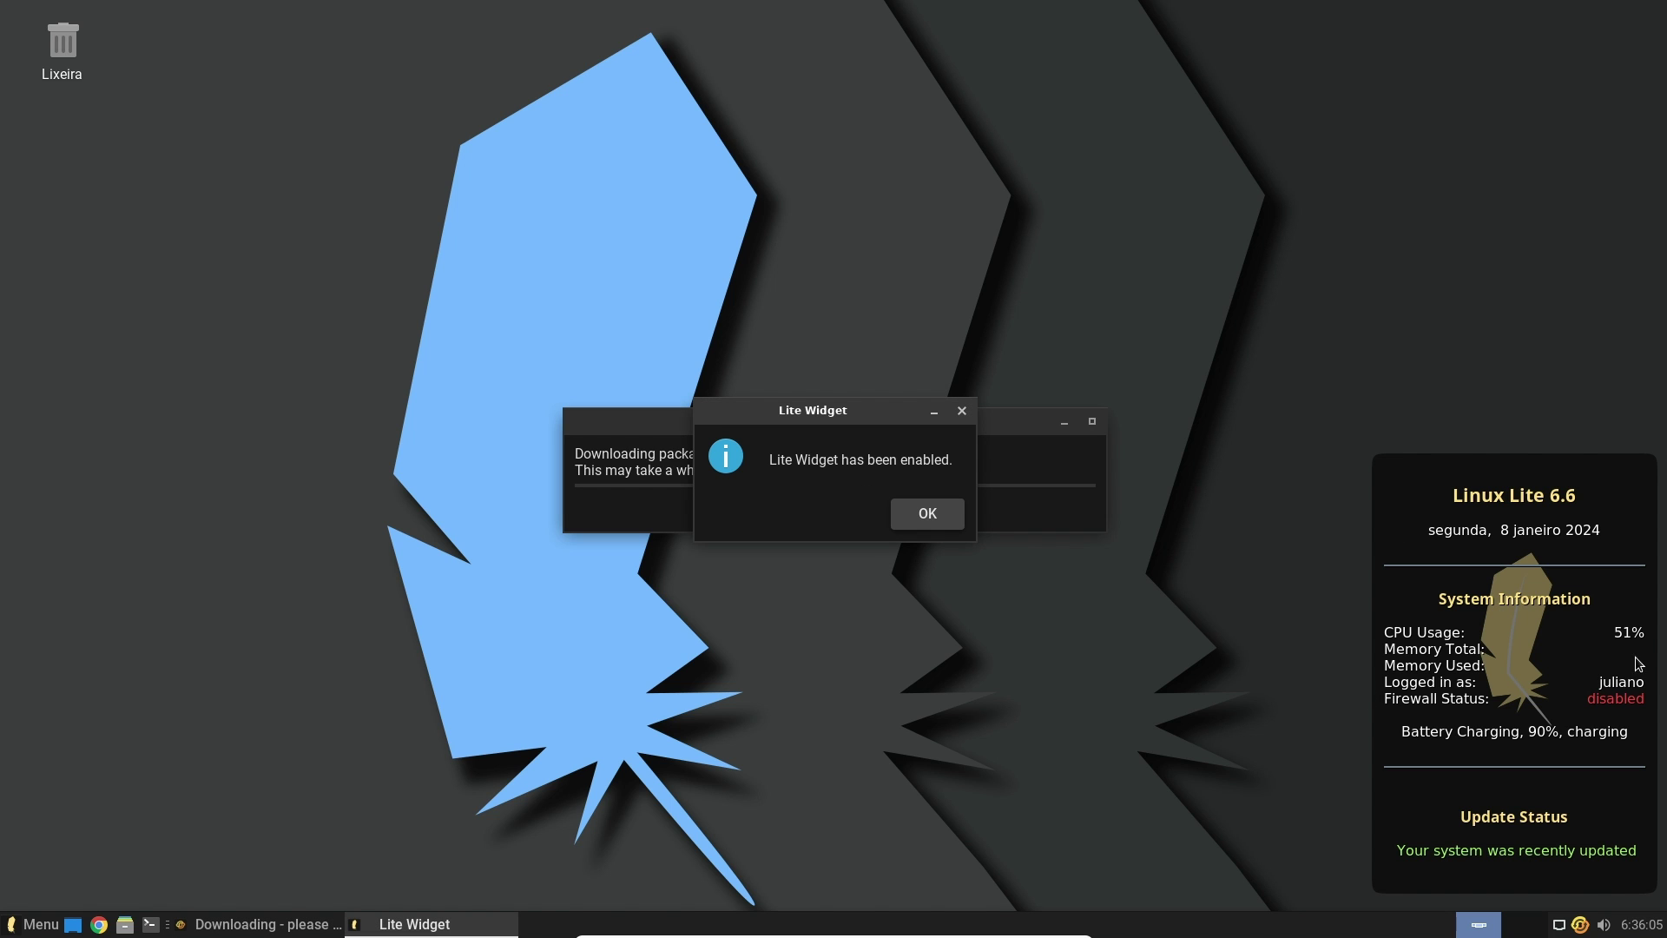
click(941, 519)
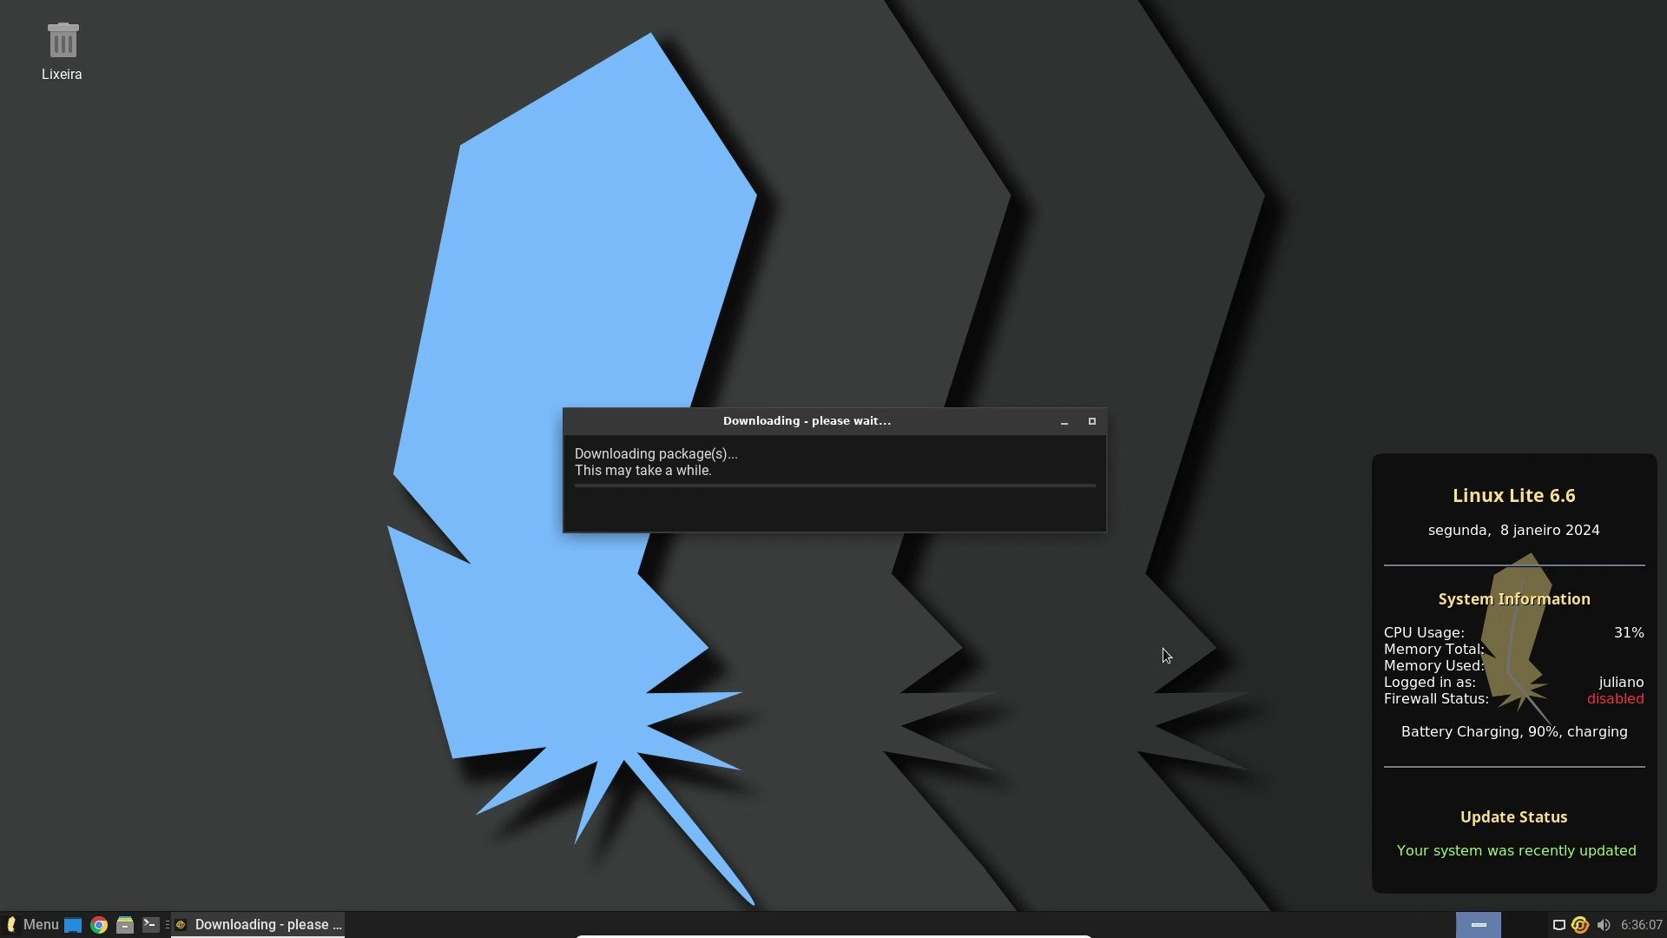
drag(882, 432, 590, 149)
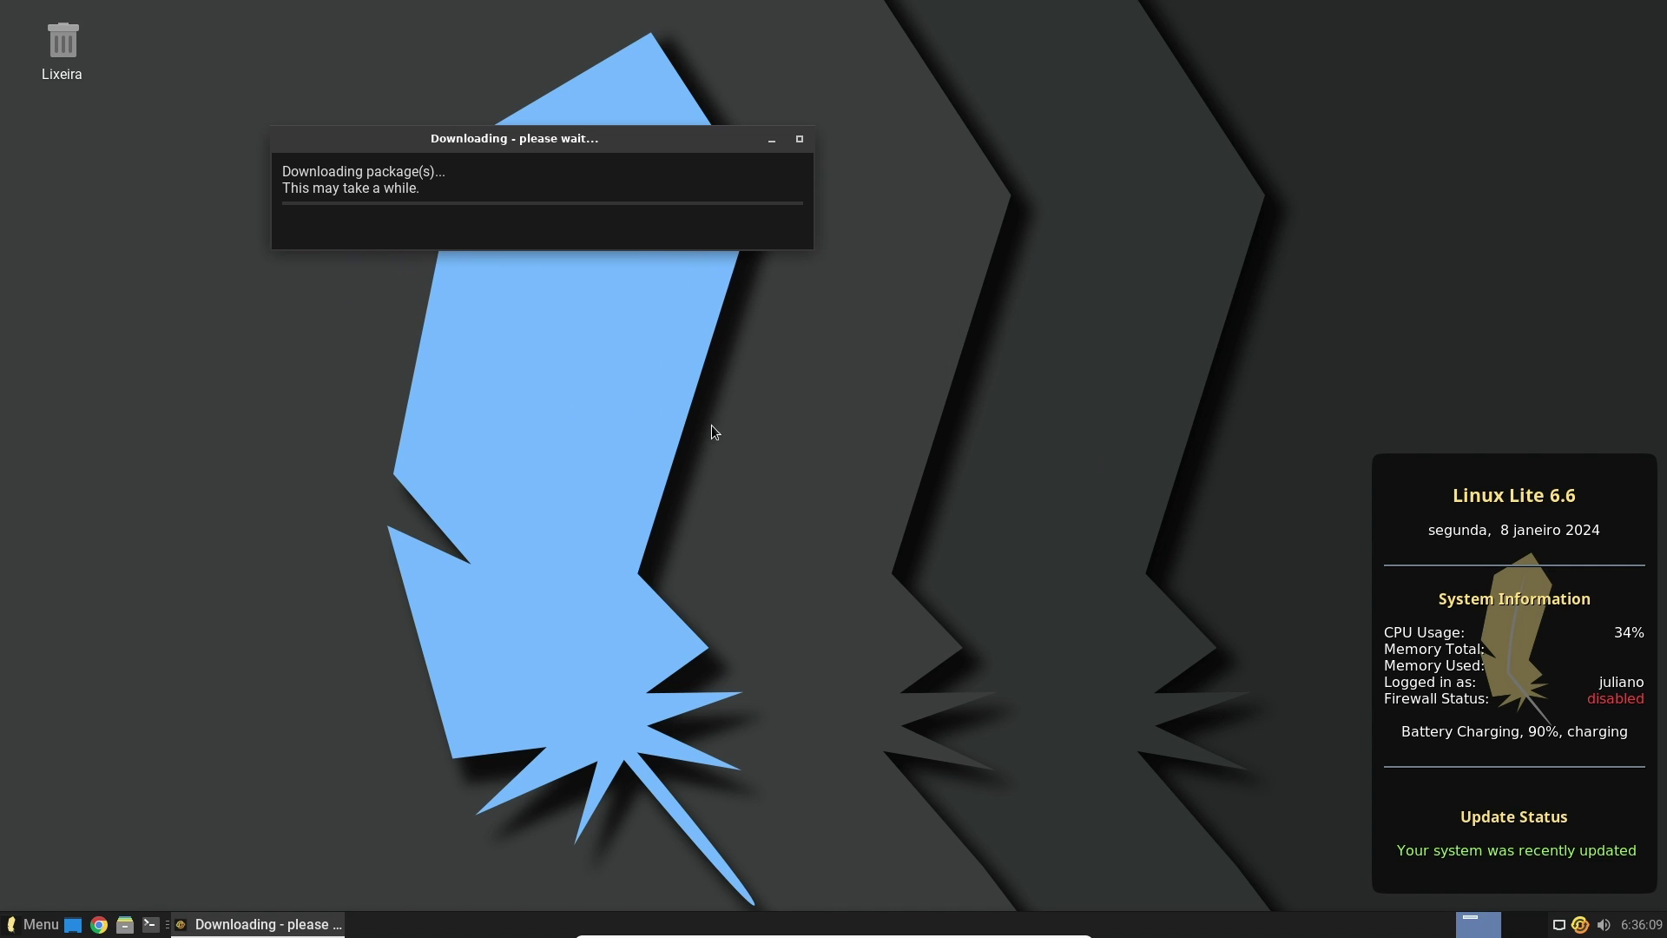
Try neon and hexagon wallpapers, apply the orange-and-teal swirl, then move the Downloading window up
right_click(404, 440)
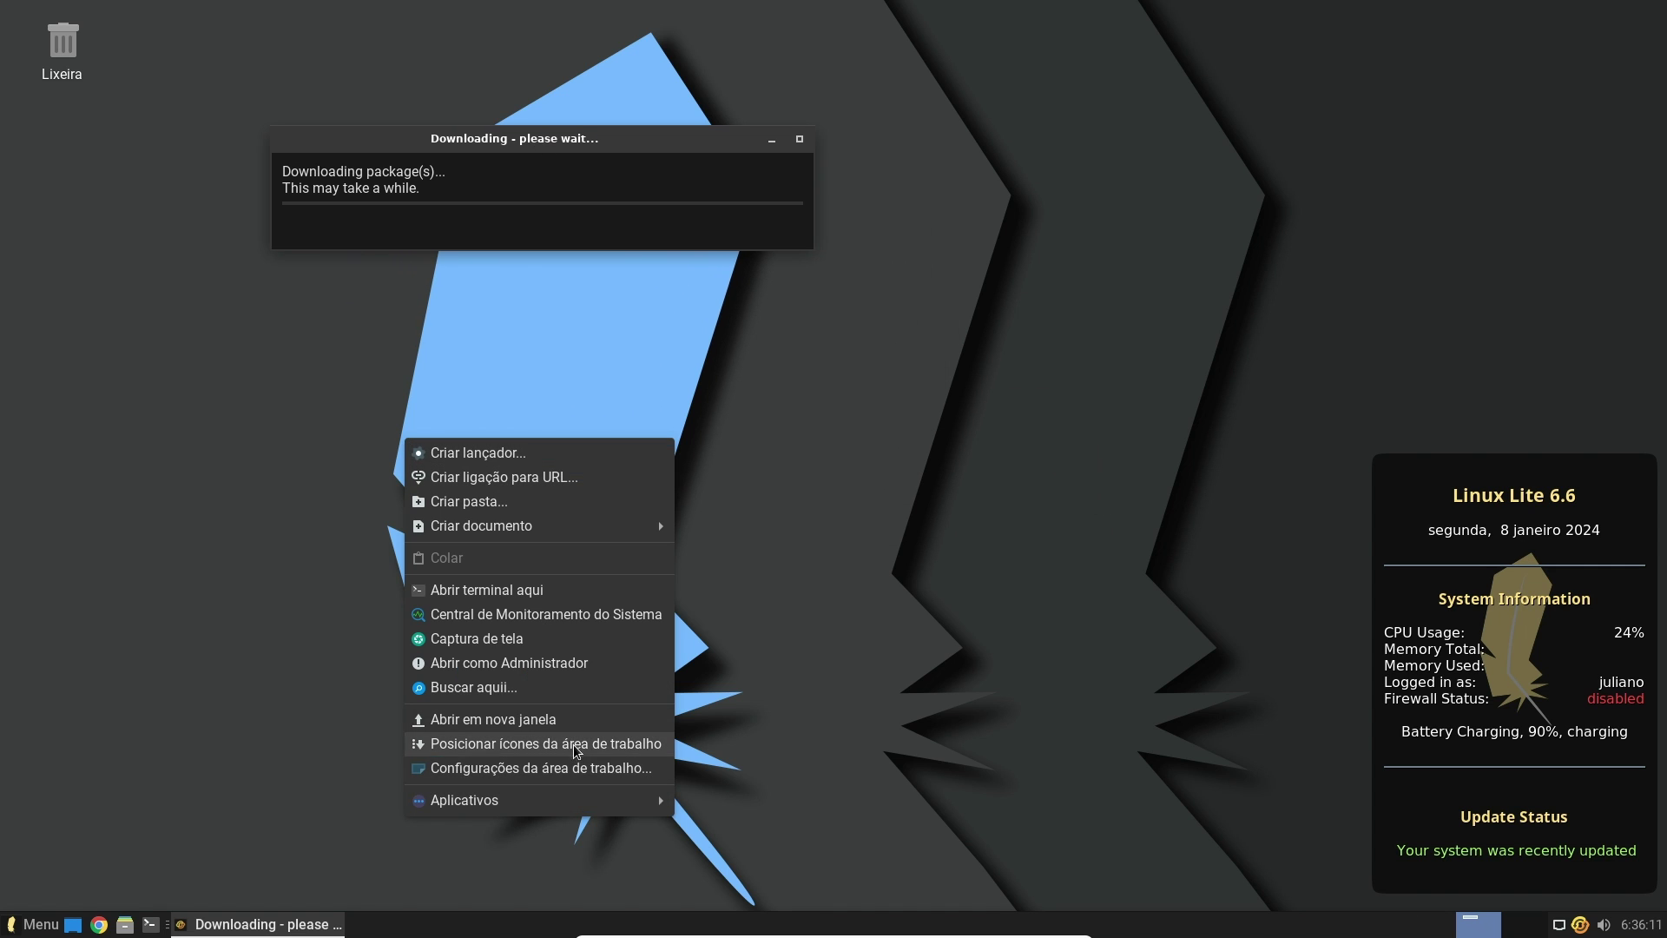
click(565, 769)
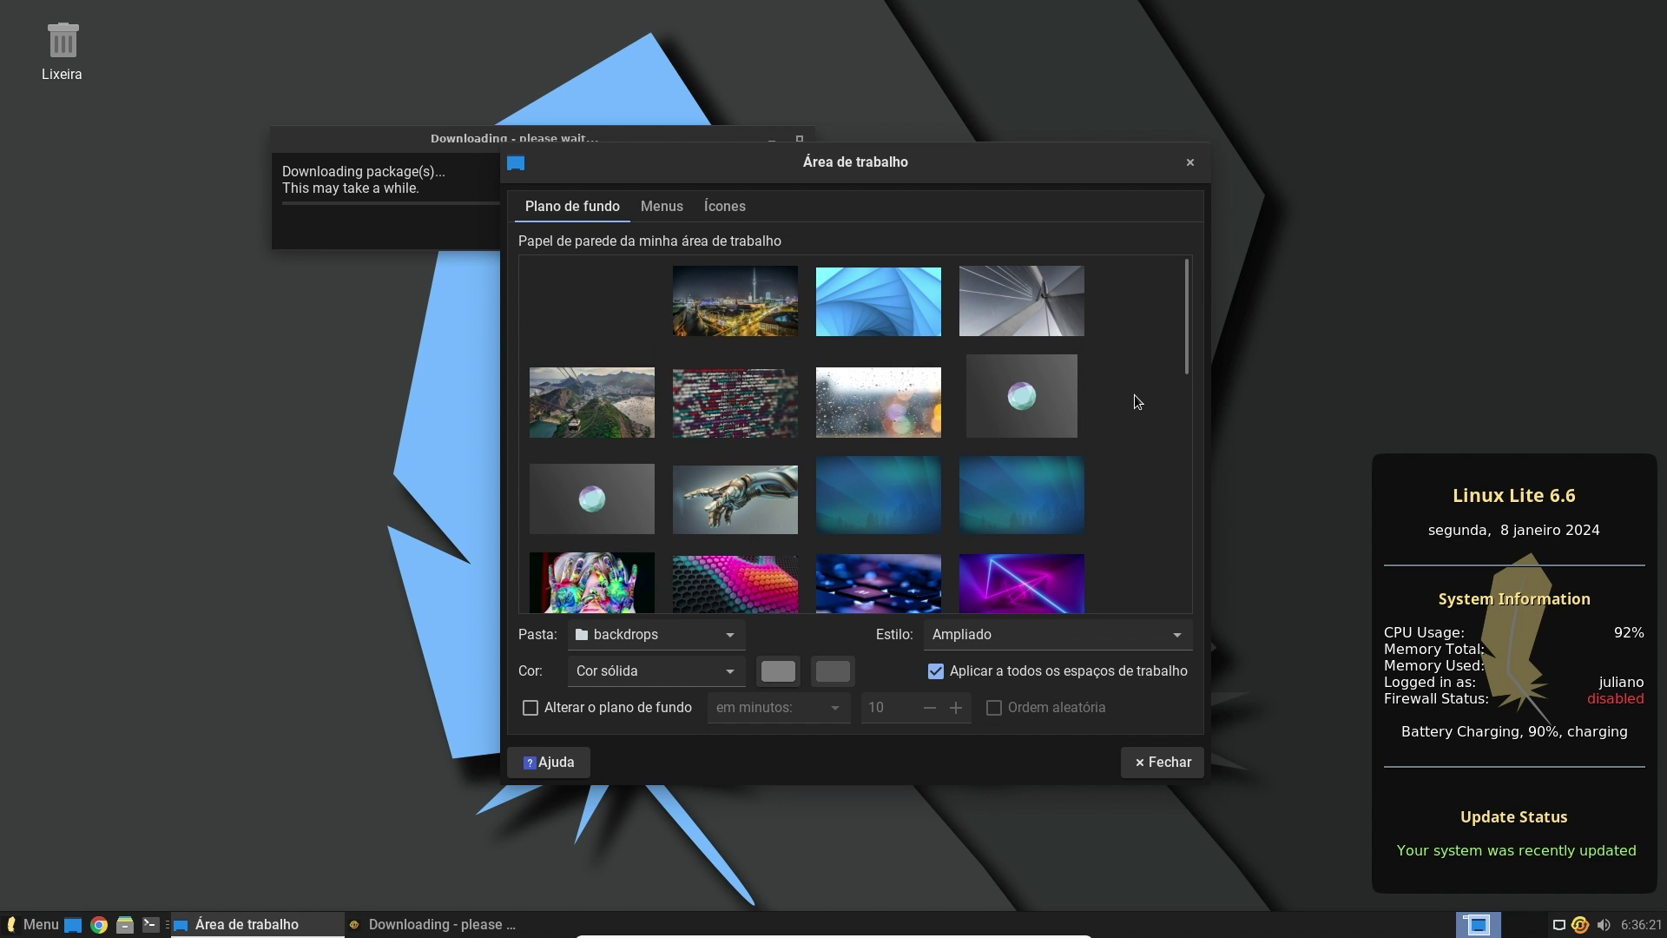
click(998, 570)
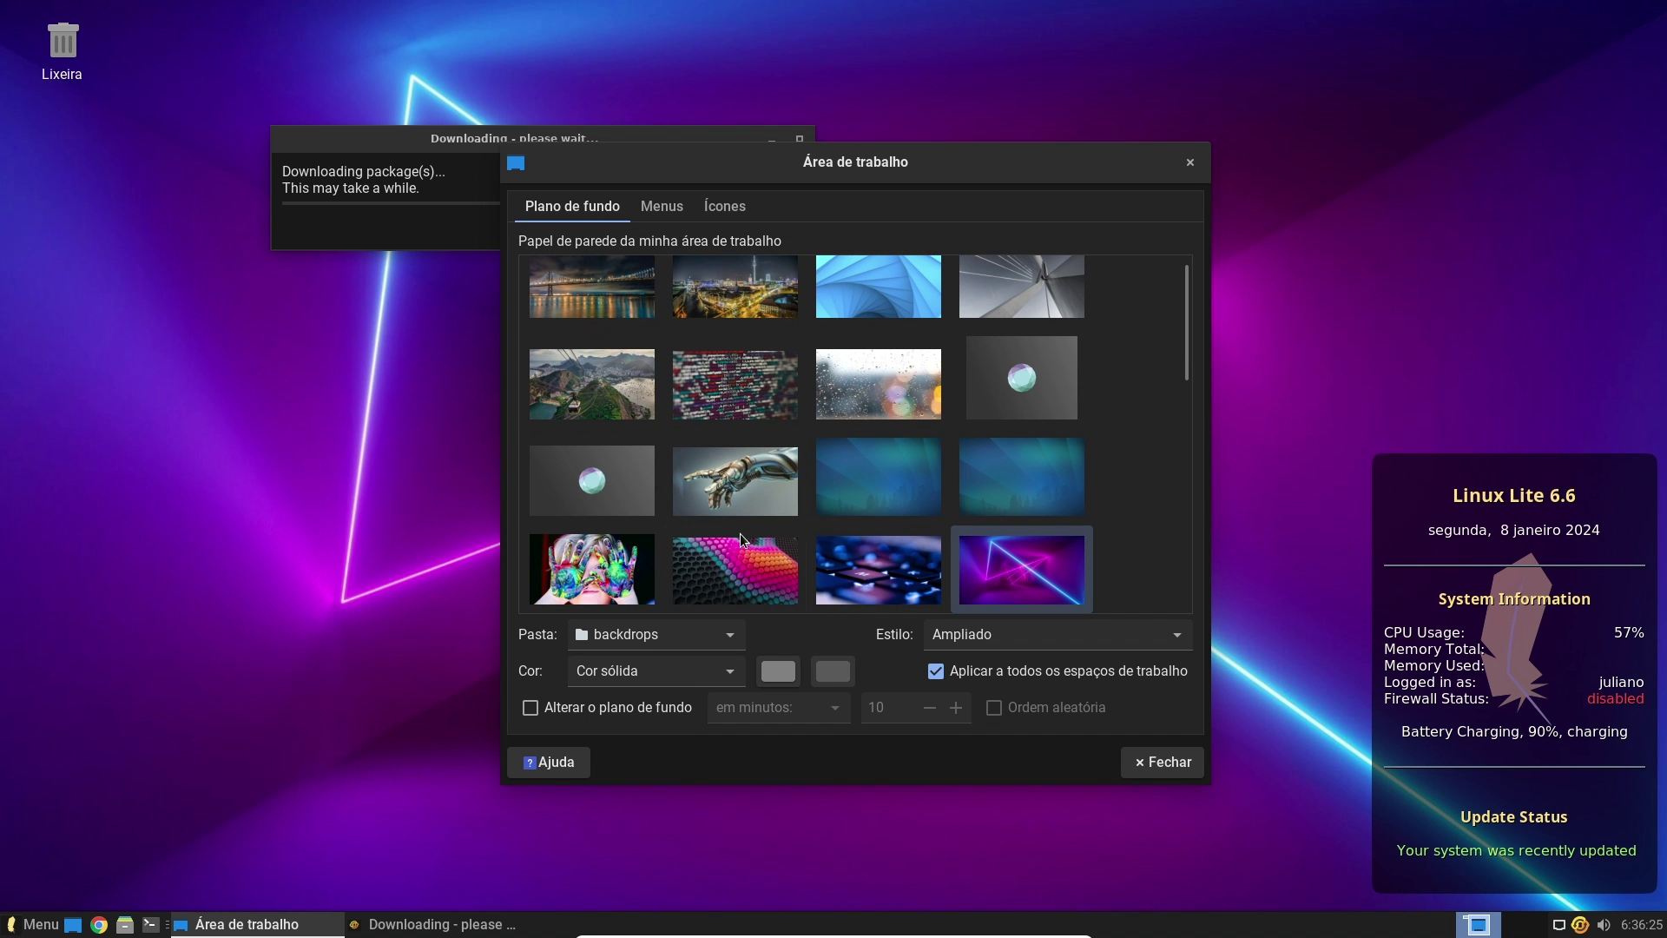
click(743, 551)
click(744, 420)
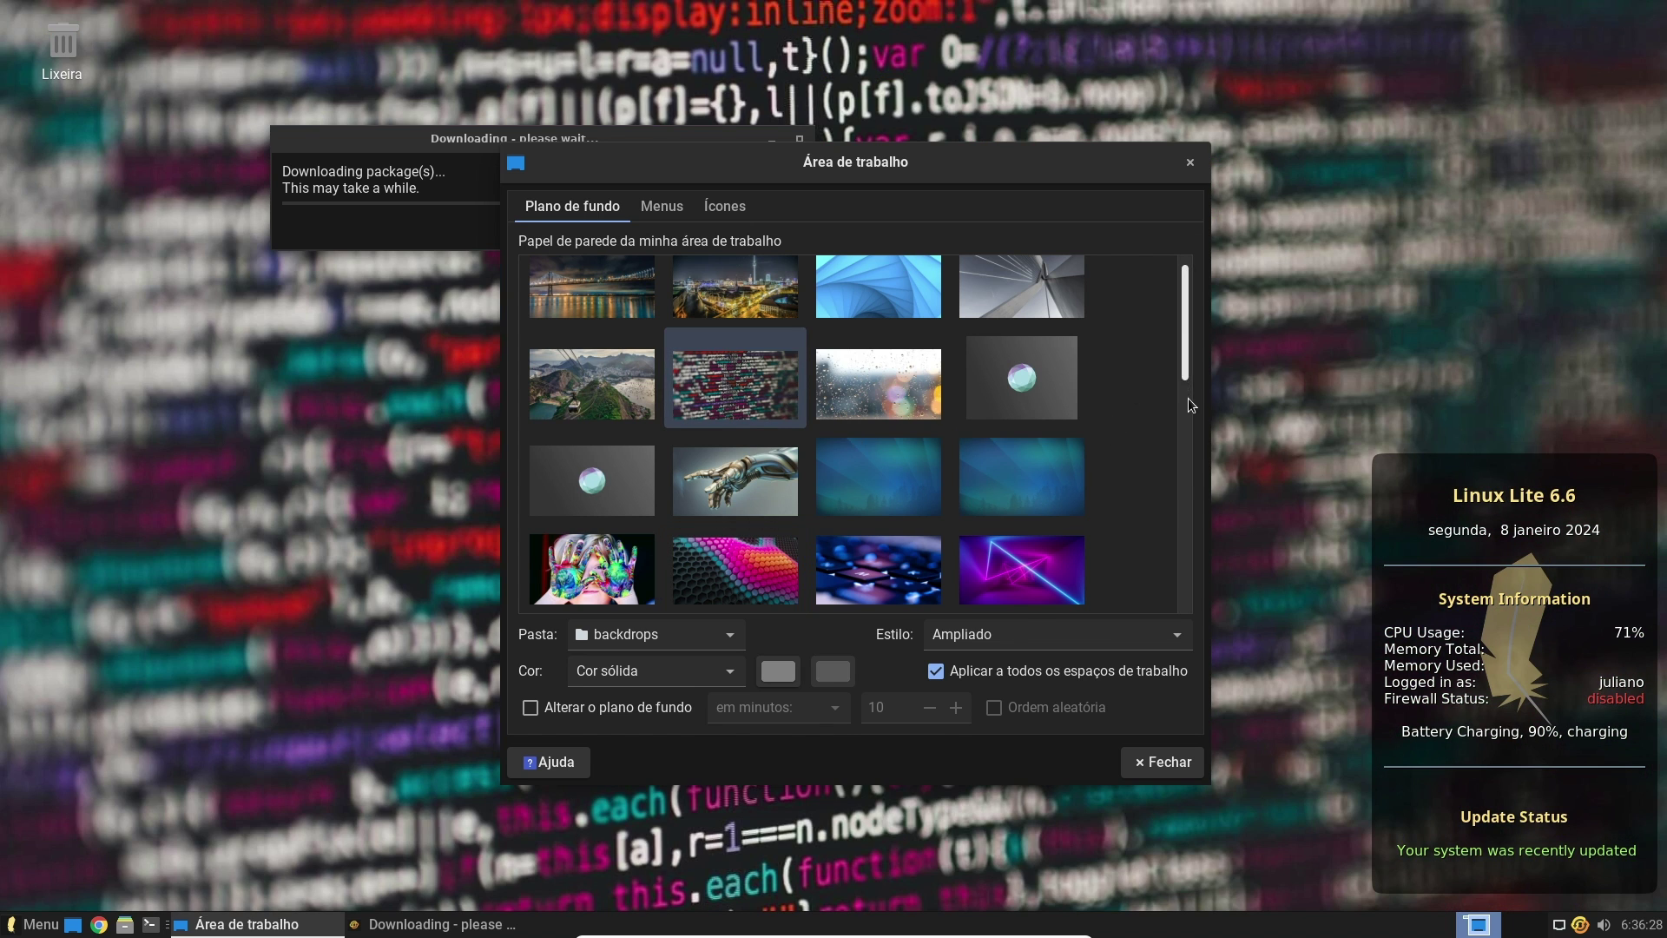
drag(1187, 399, 1183, 513)
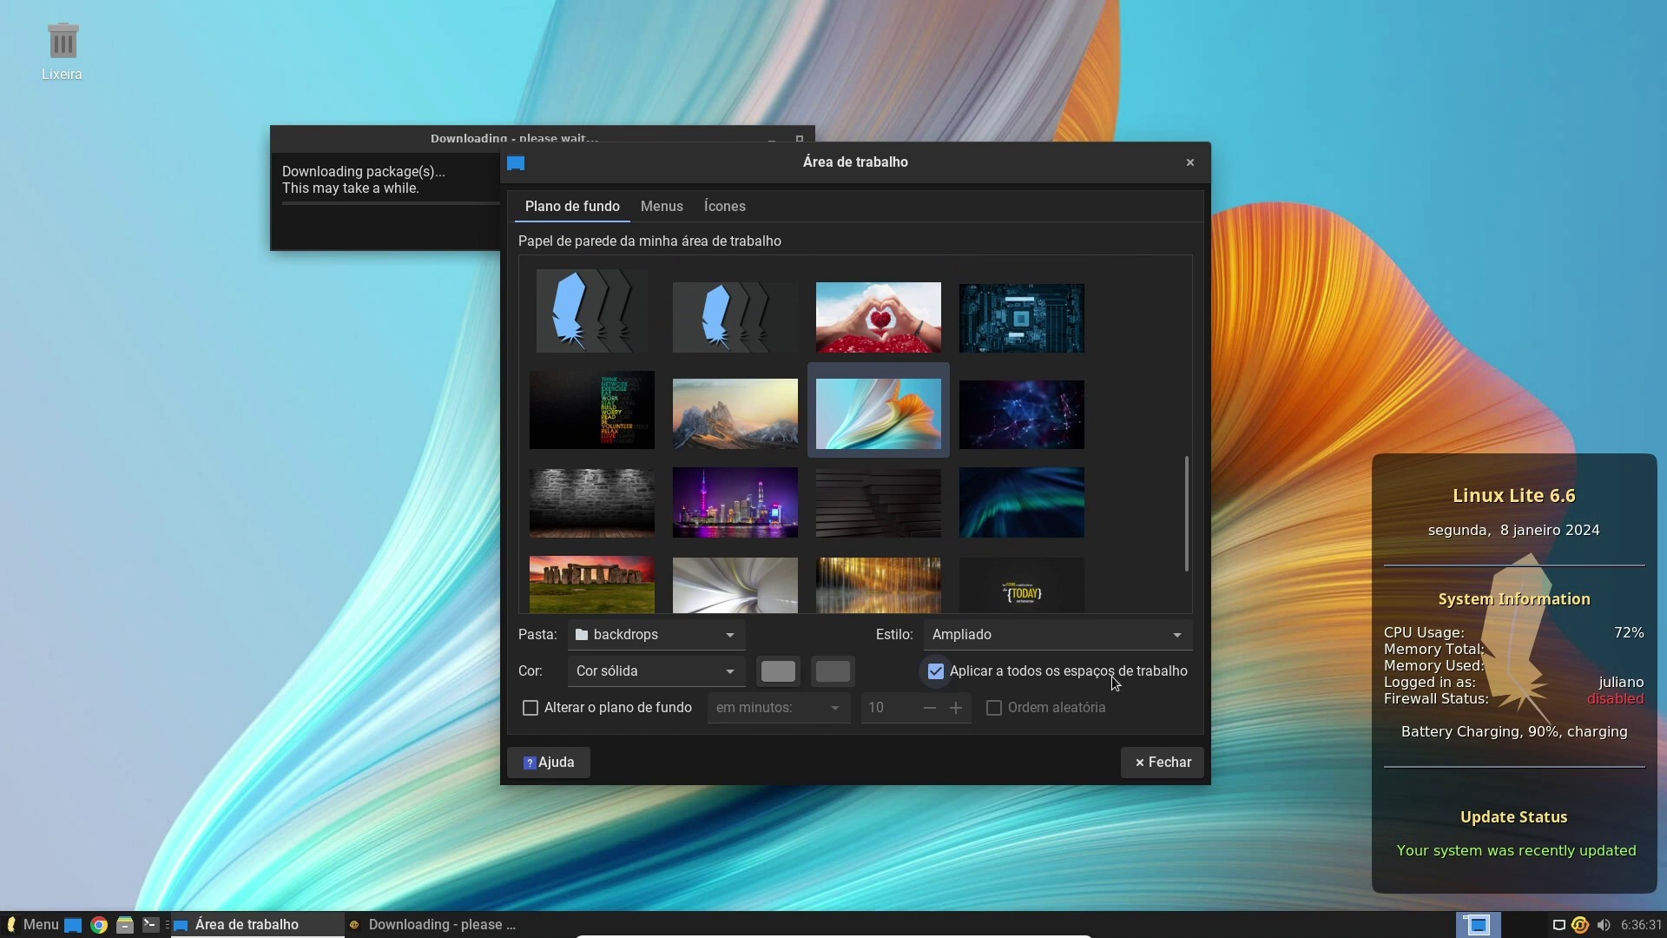
key(Escape)
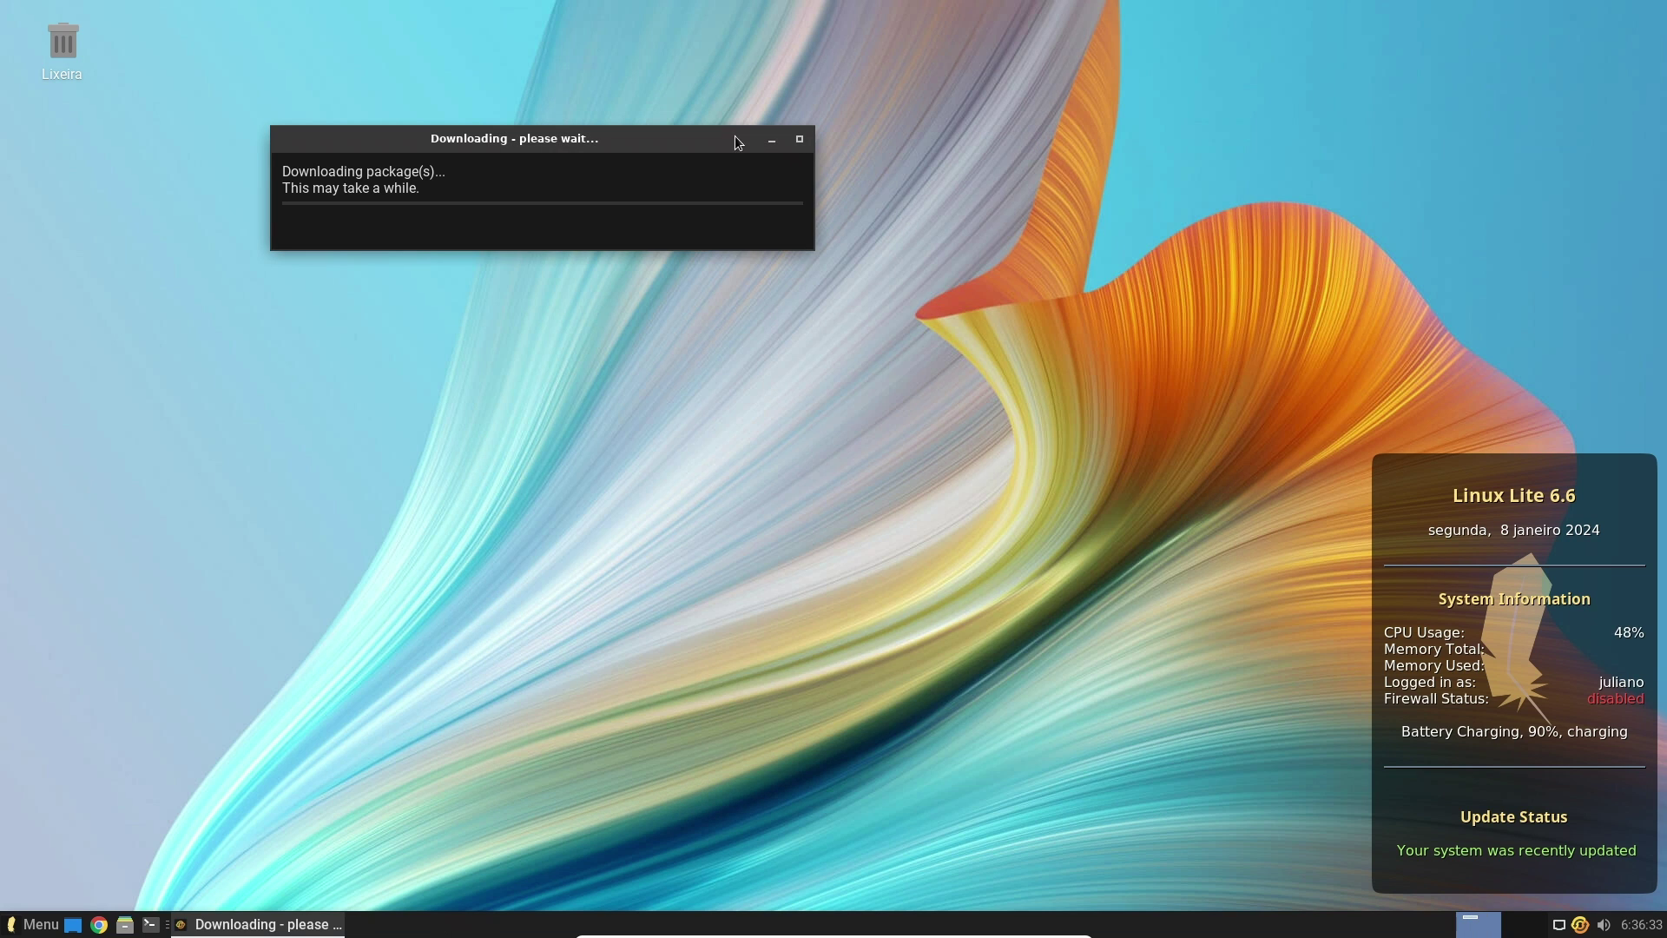
drag(363, 136, 447, 68)
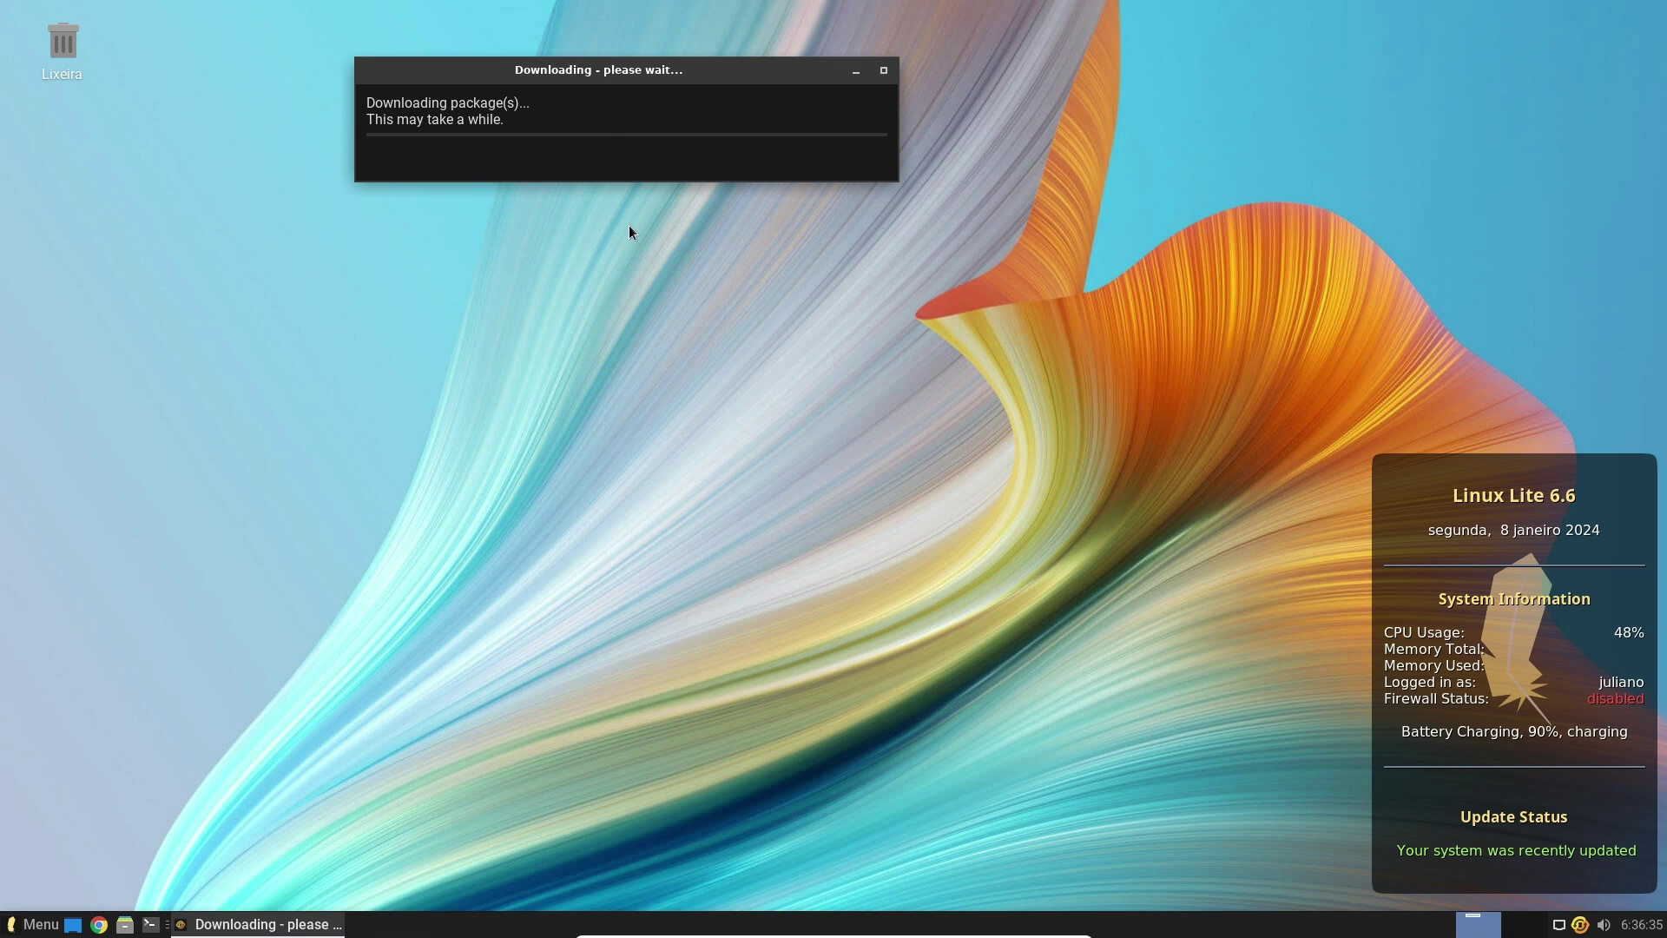